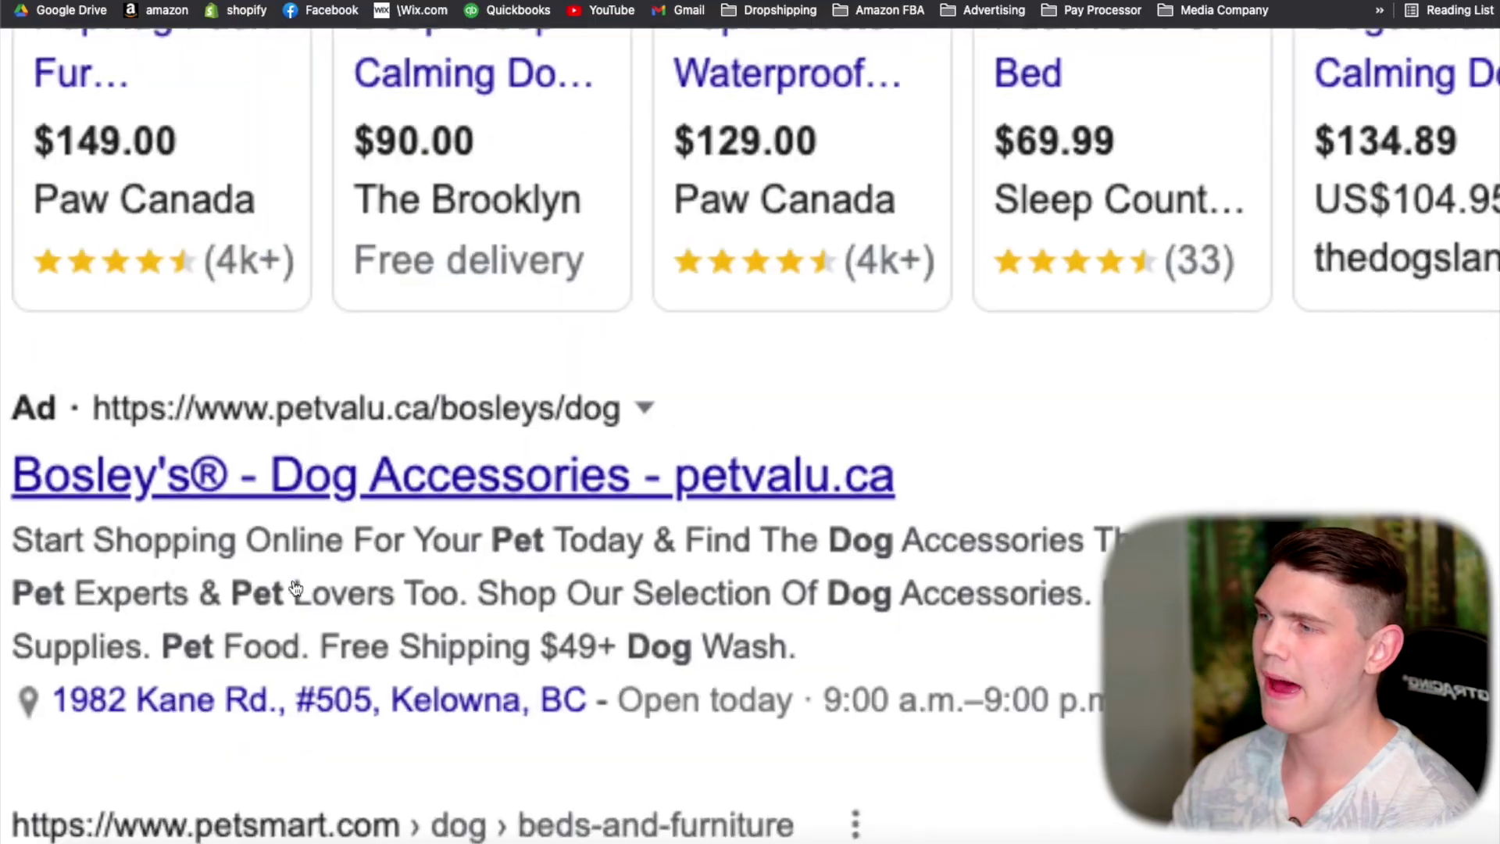
Step: Look over the dog bed search results and start a new Google Ads account
scroll(279, 582, down, 5)
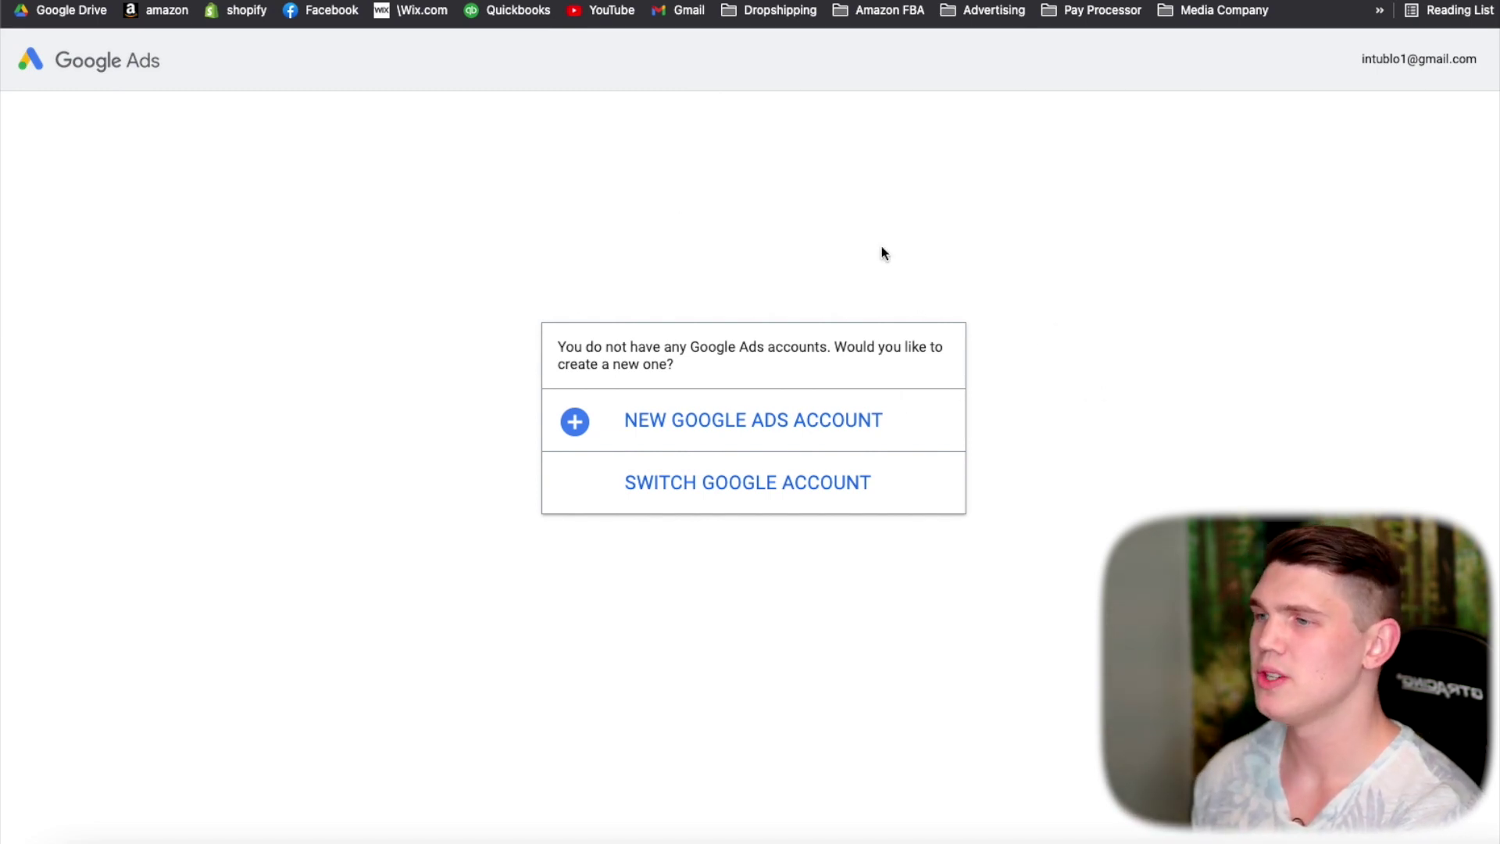
click(784, 425)
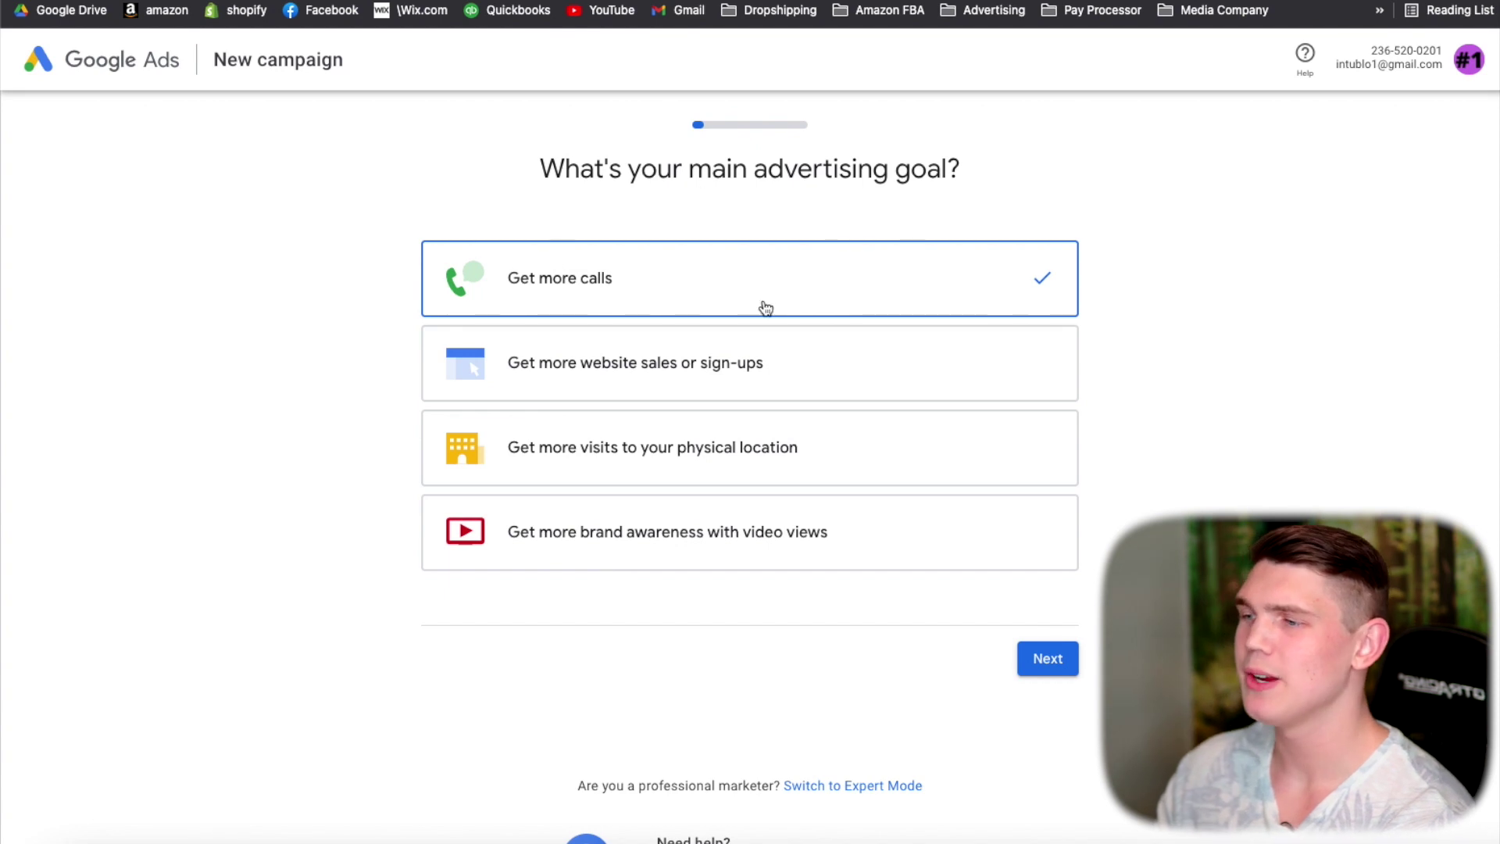
Step: In Expert Mode, create a no-guidance Search campaign aimed at website visits
click(863, 788)
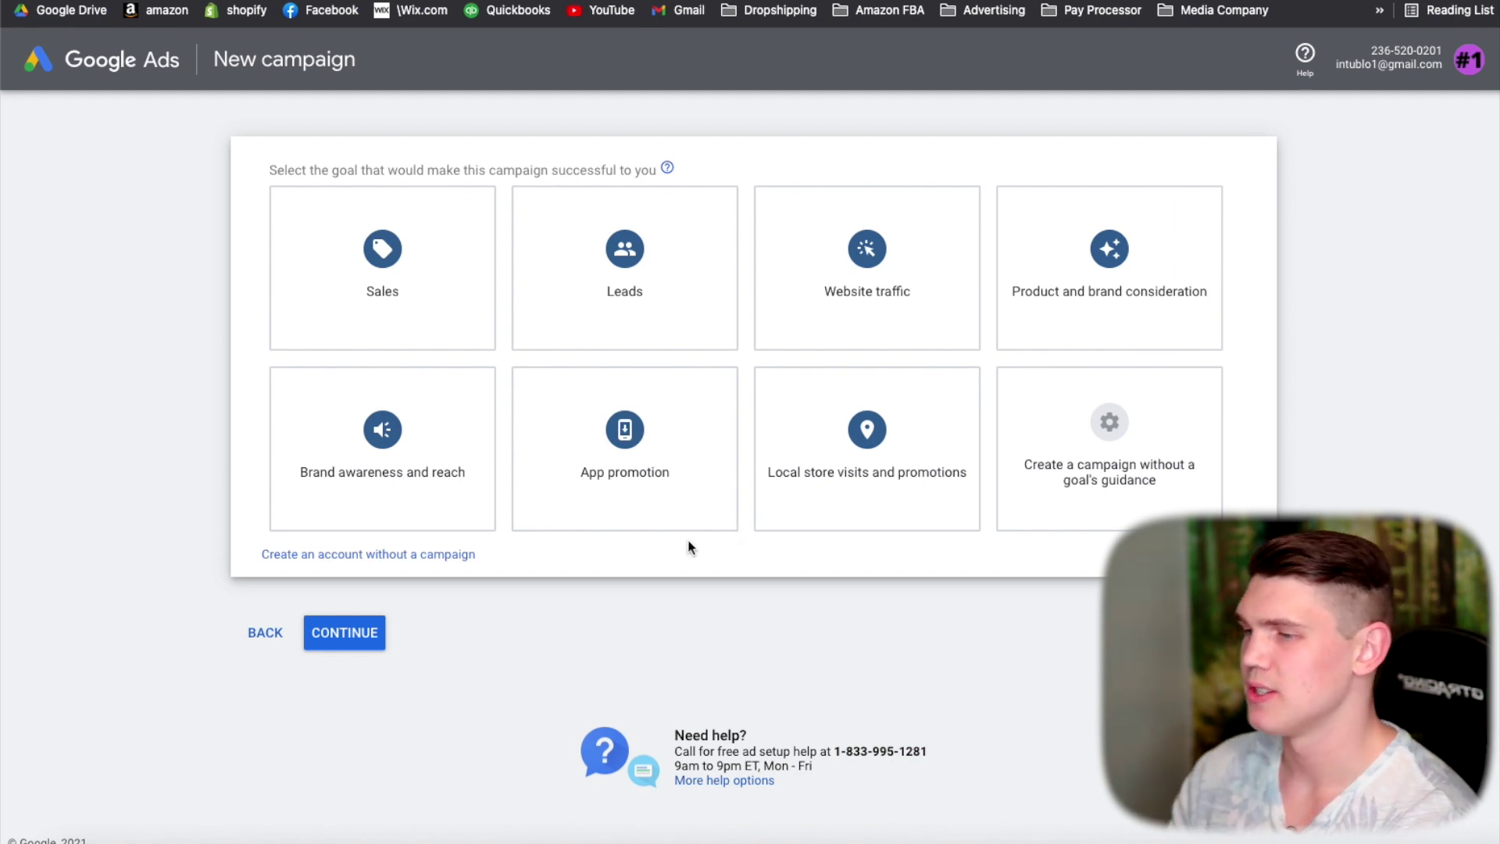
click(285, 235)
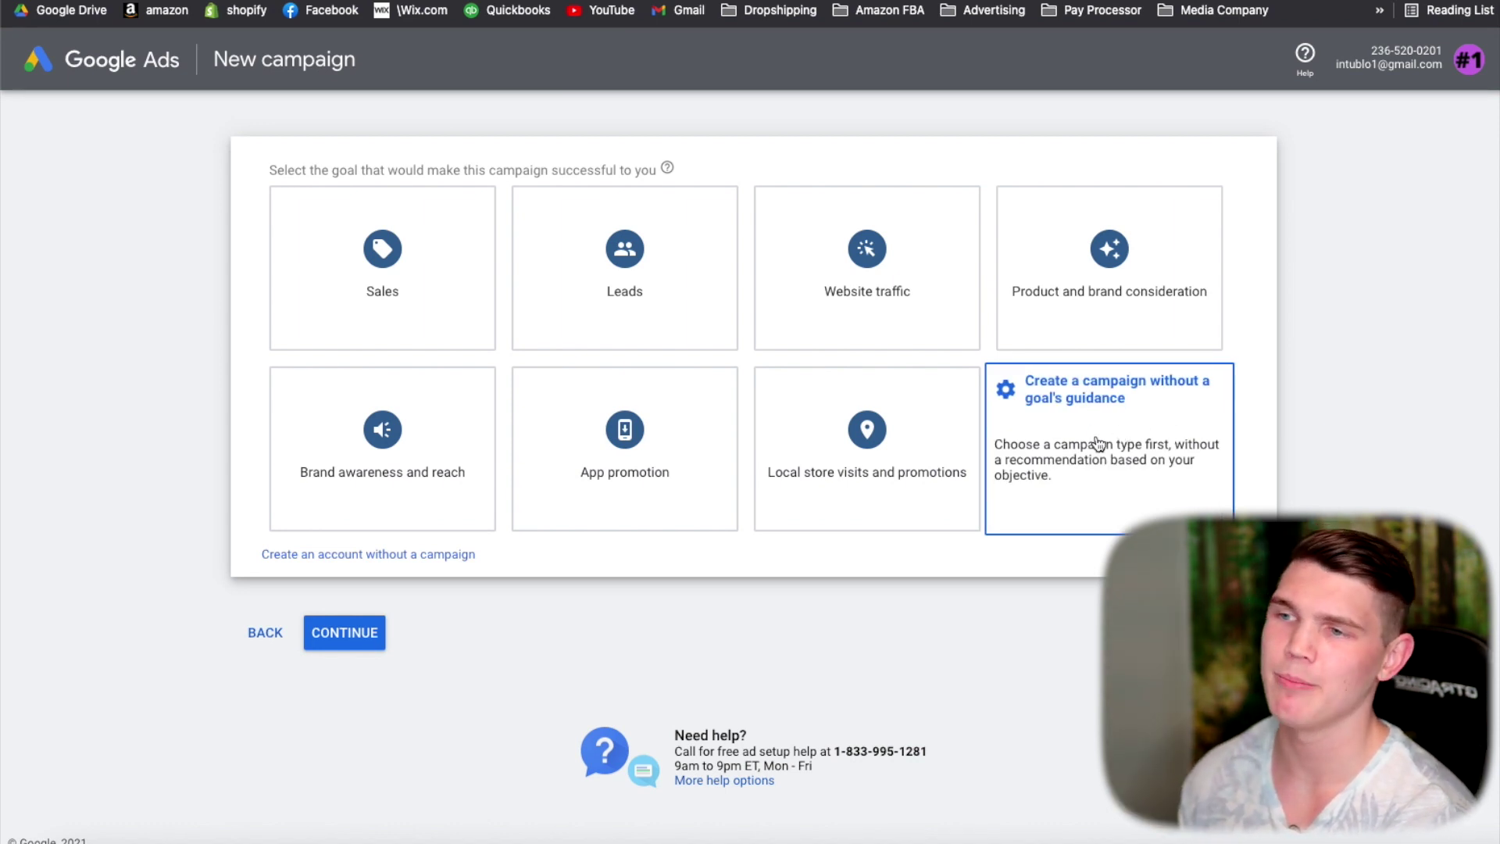
click(1094, 402)
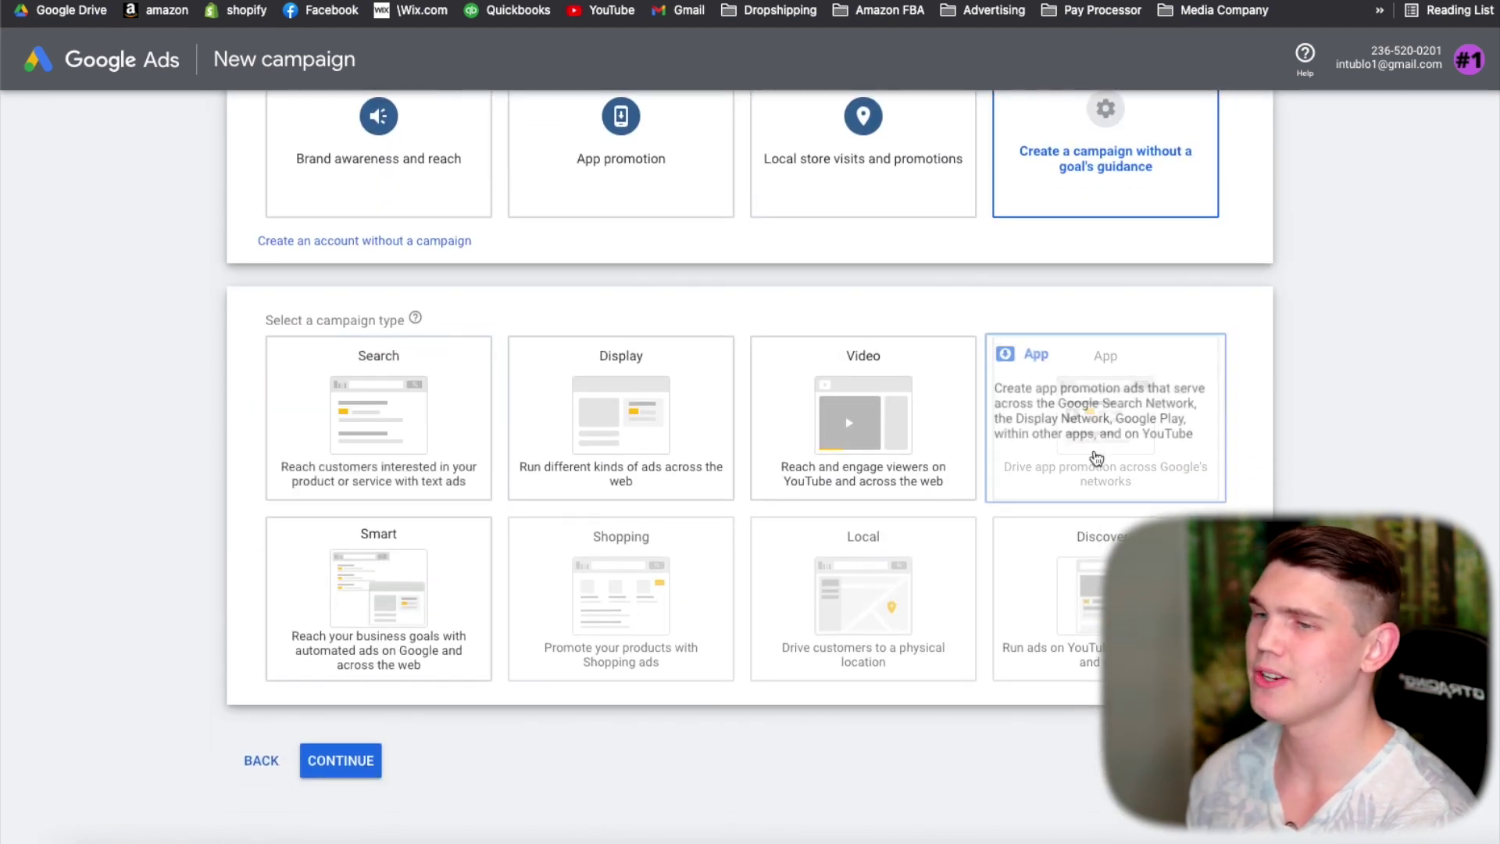
scroll(906, 414, down, 1)
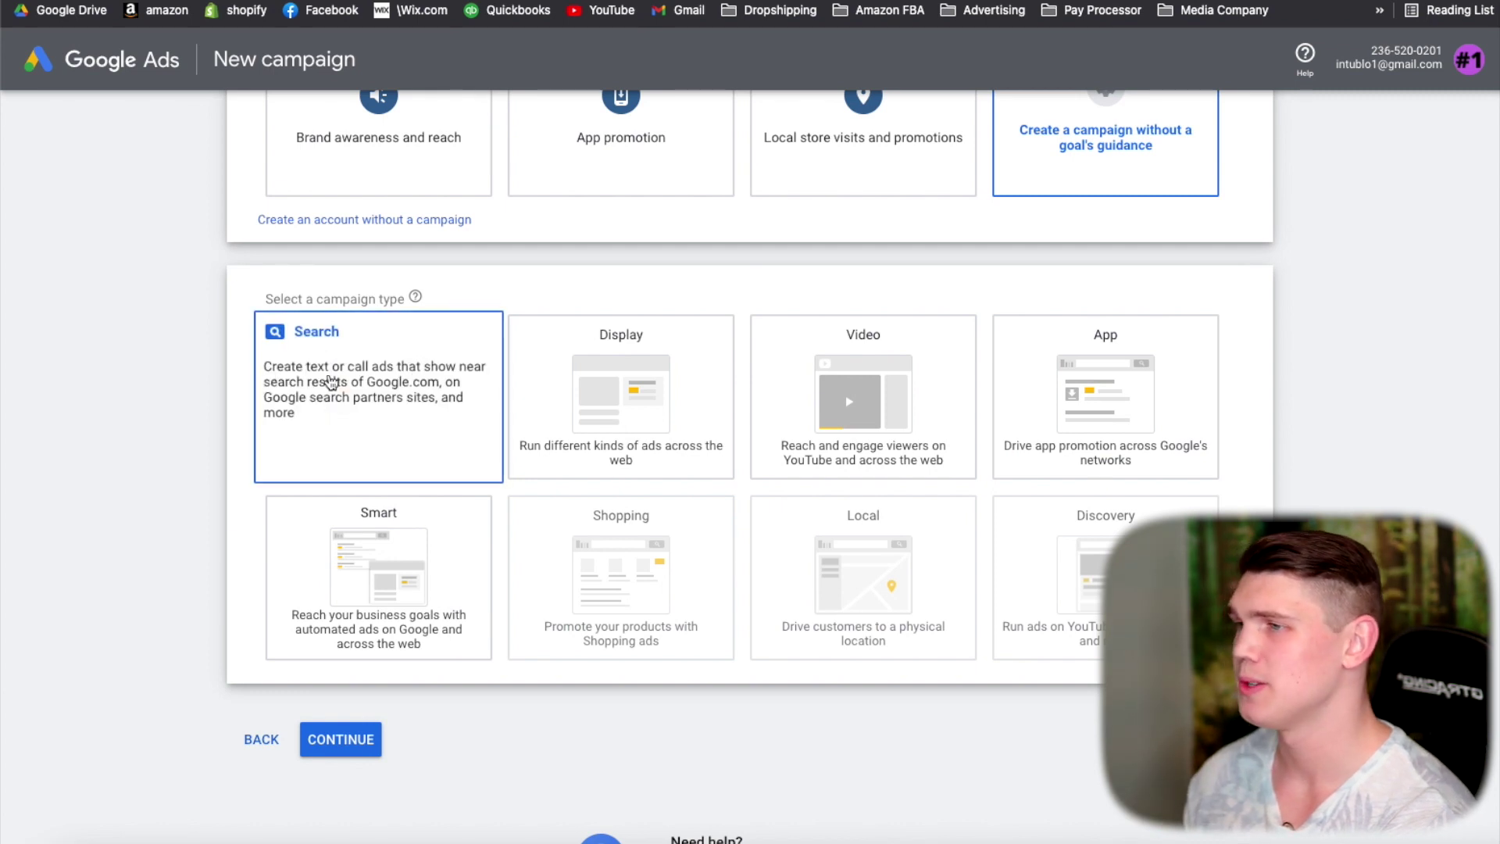
click(332, 382)
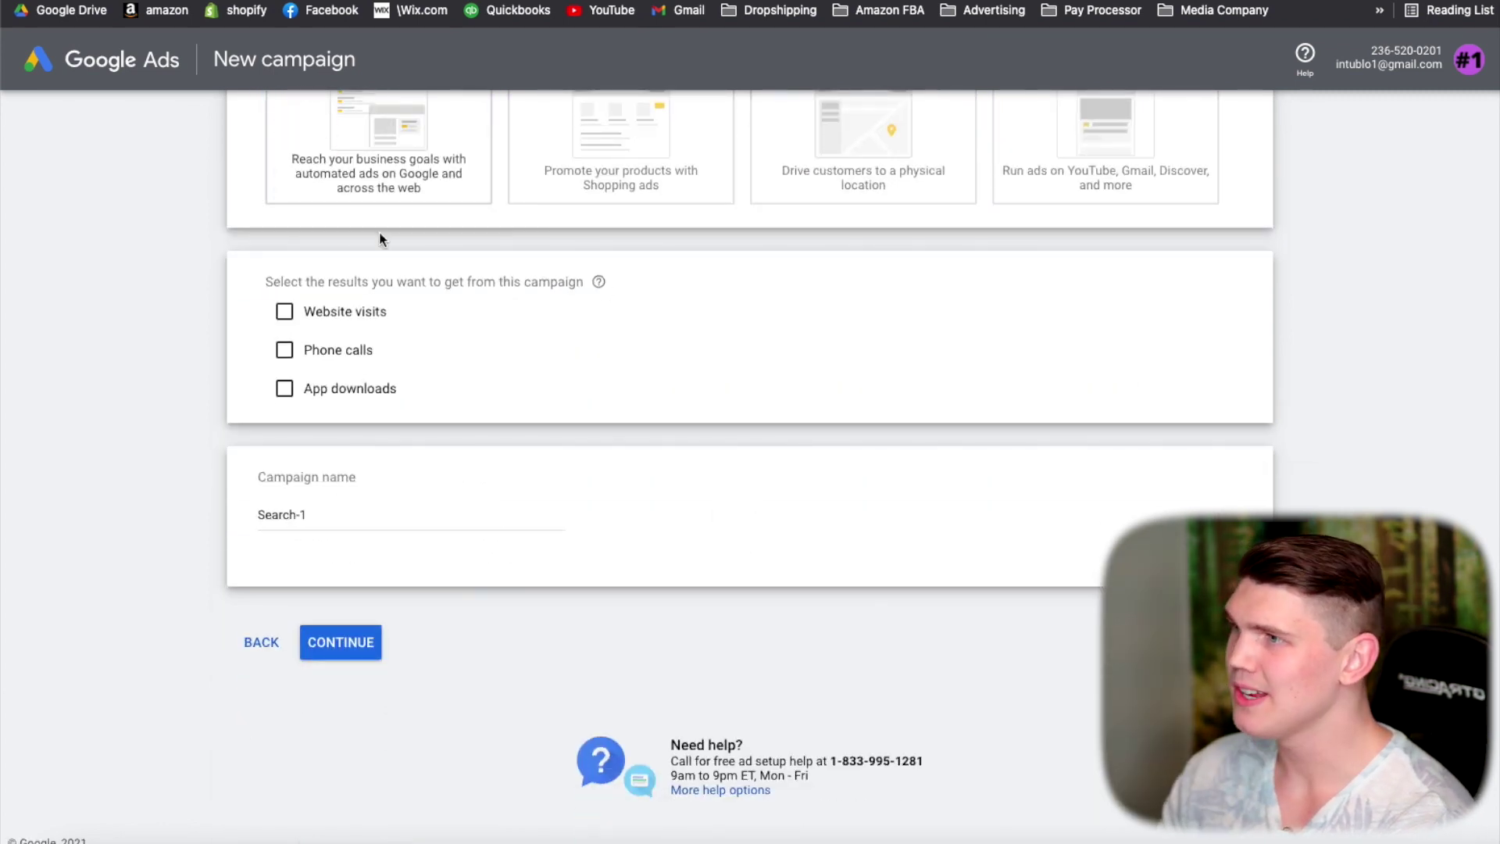
click(286, 312)
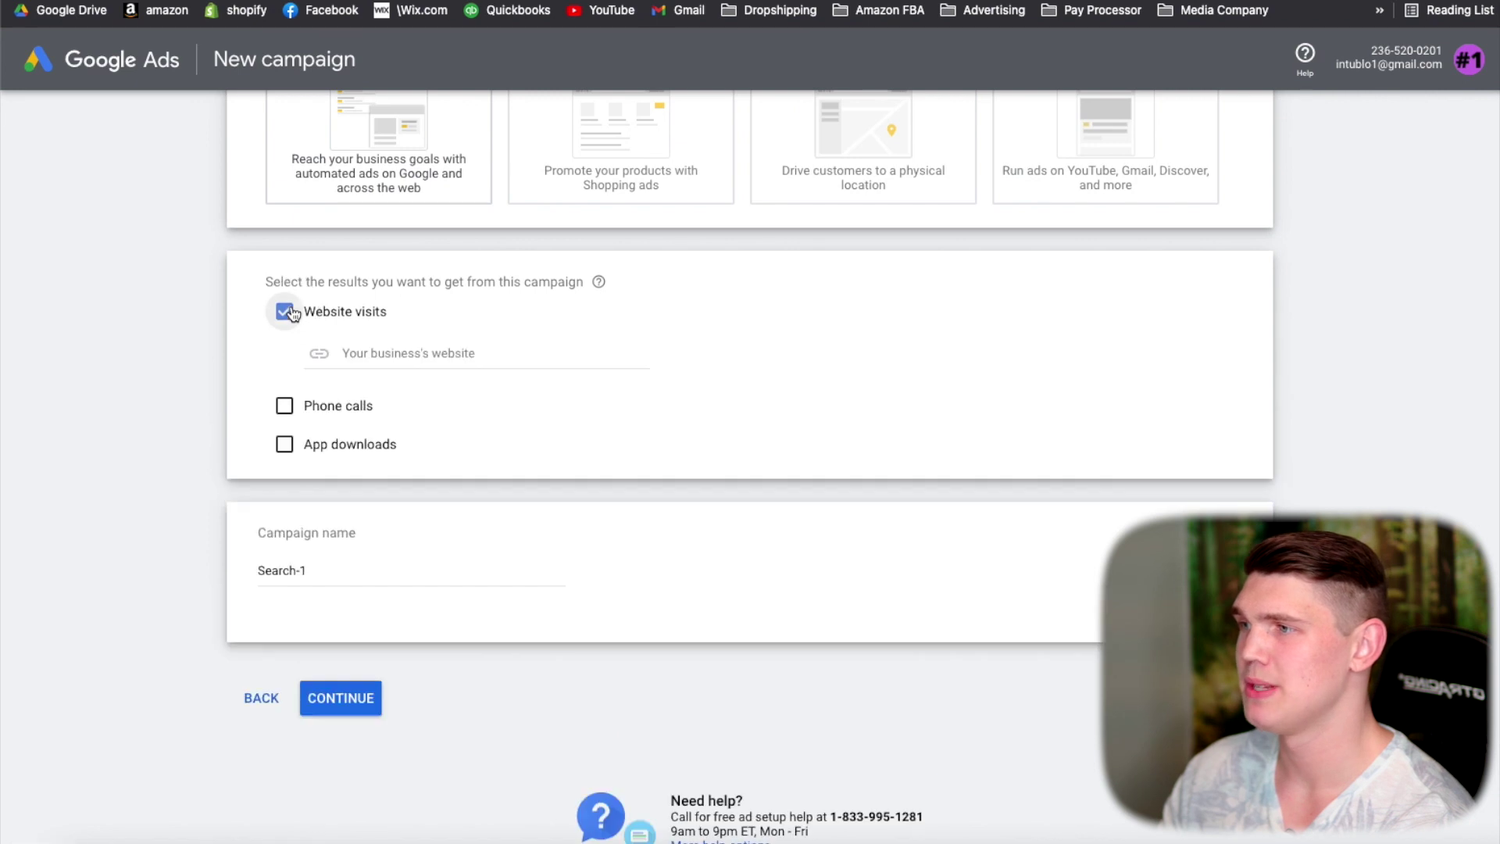
Step: Paste the dog bed product URL and name the campaign 'DB - COLD - Keywords - TOF - $150'
click(461, 353)
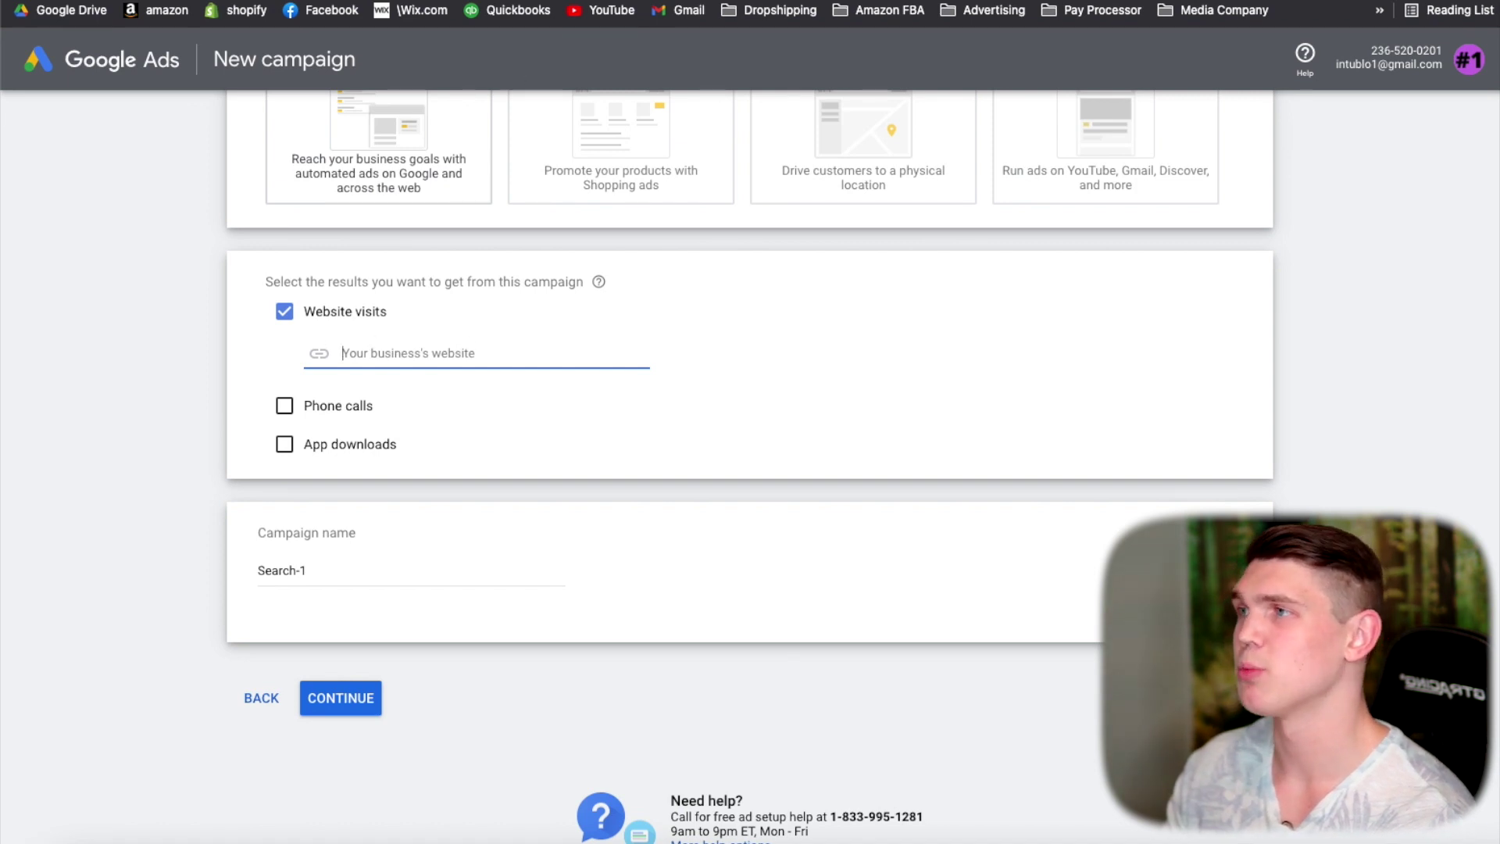
key(super+v)
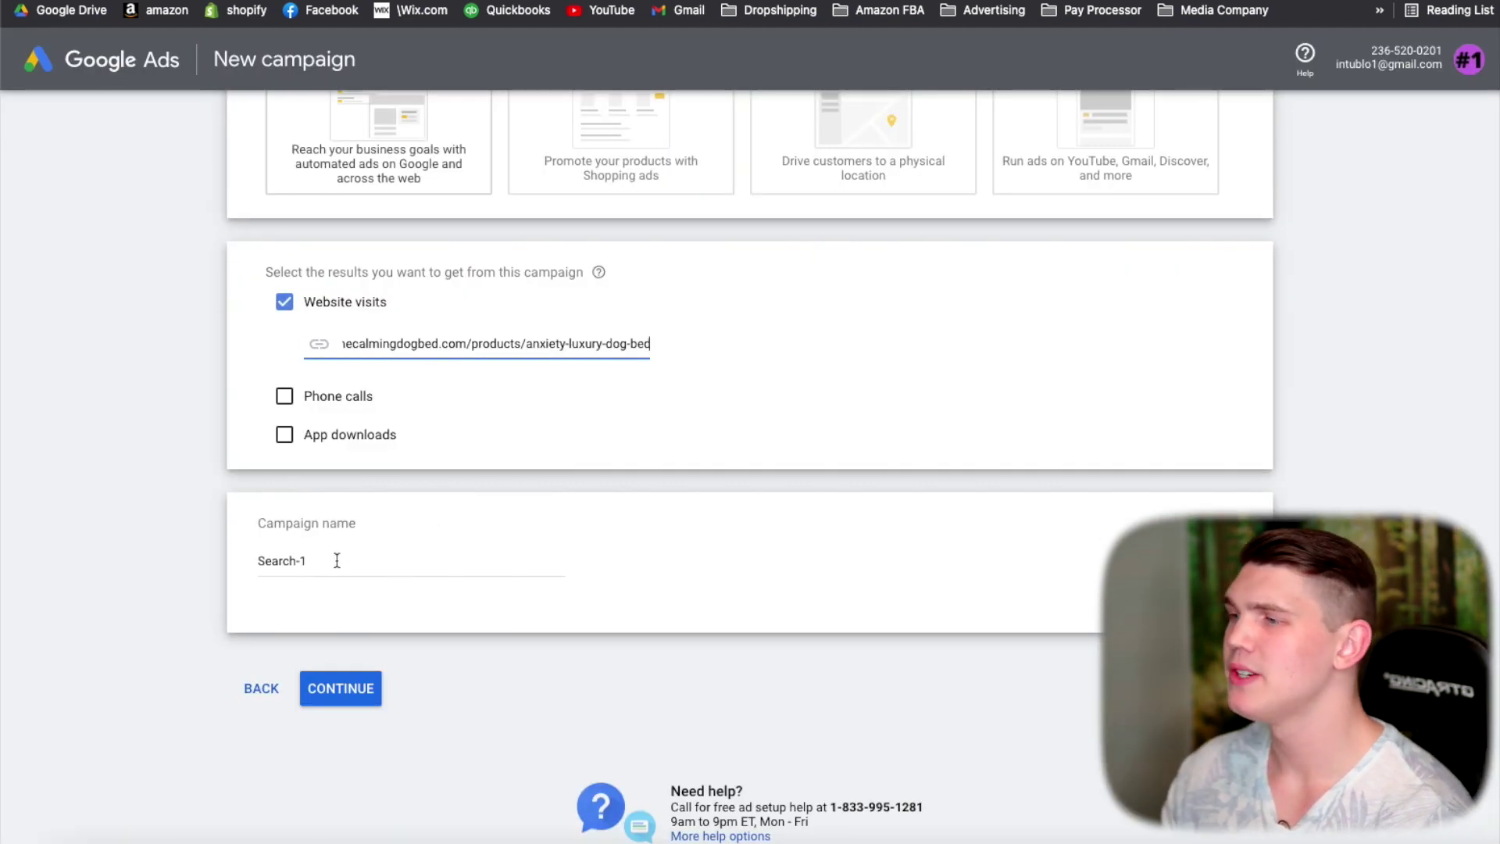
drag(337, 560, 252, 553)
key(BackSpace)
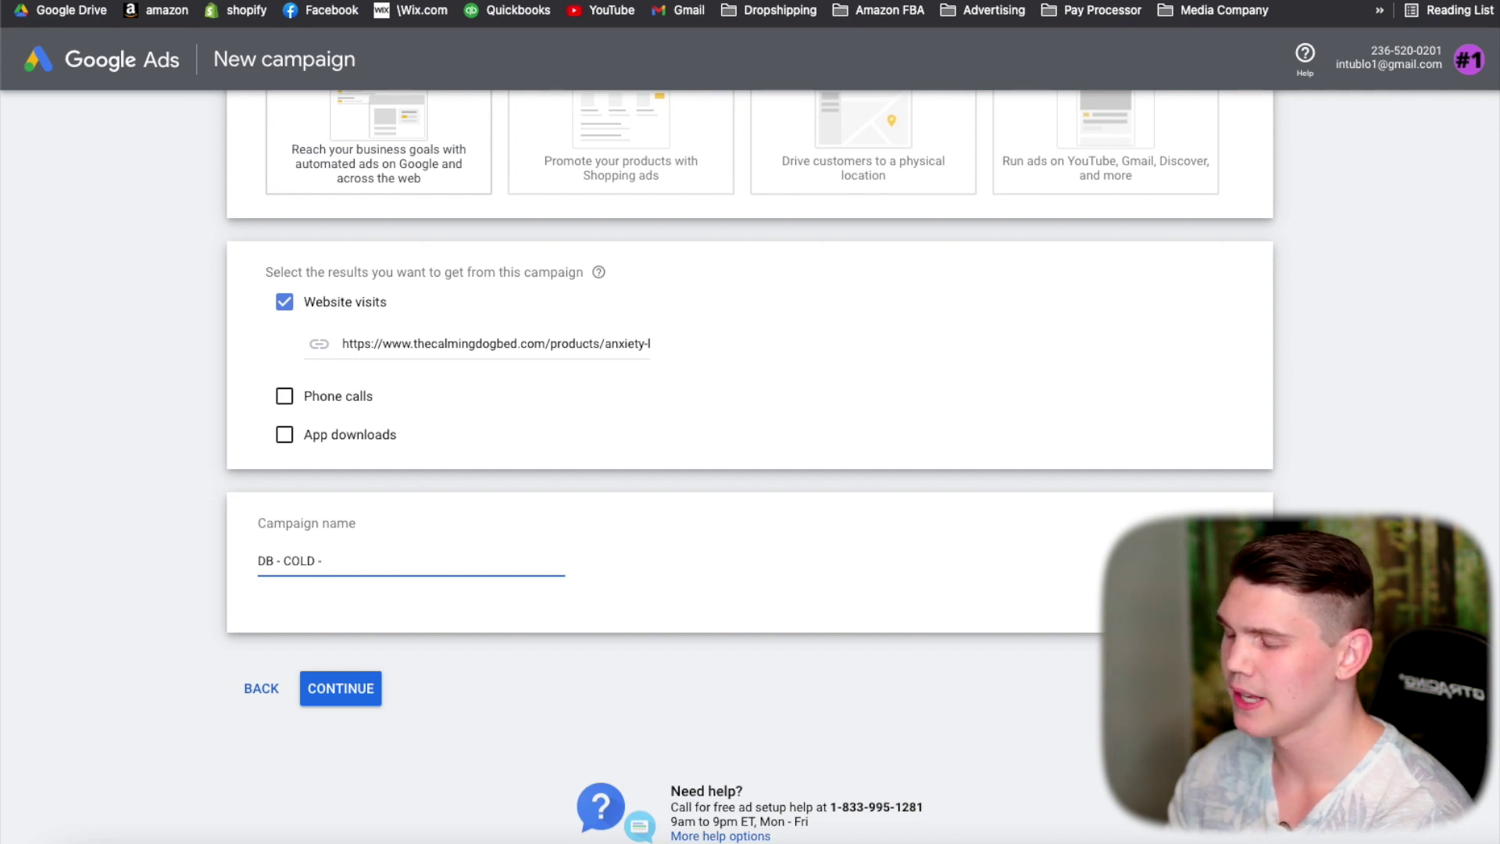
text(words - TOF)
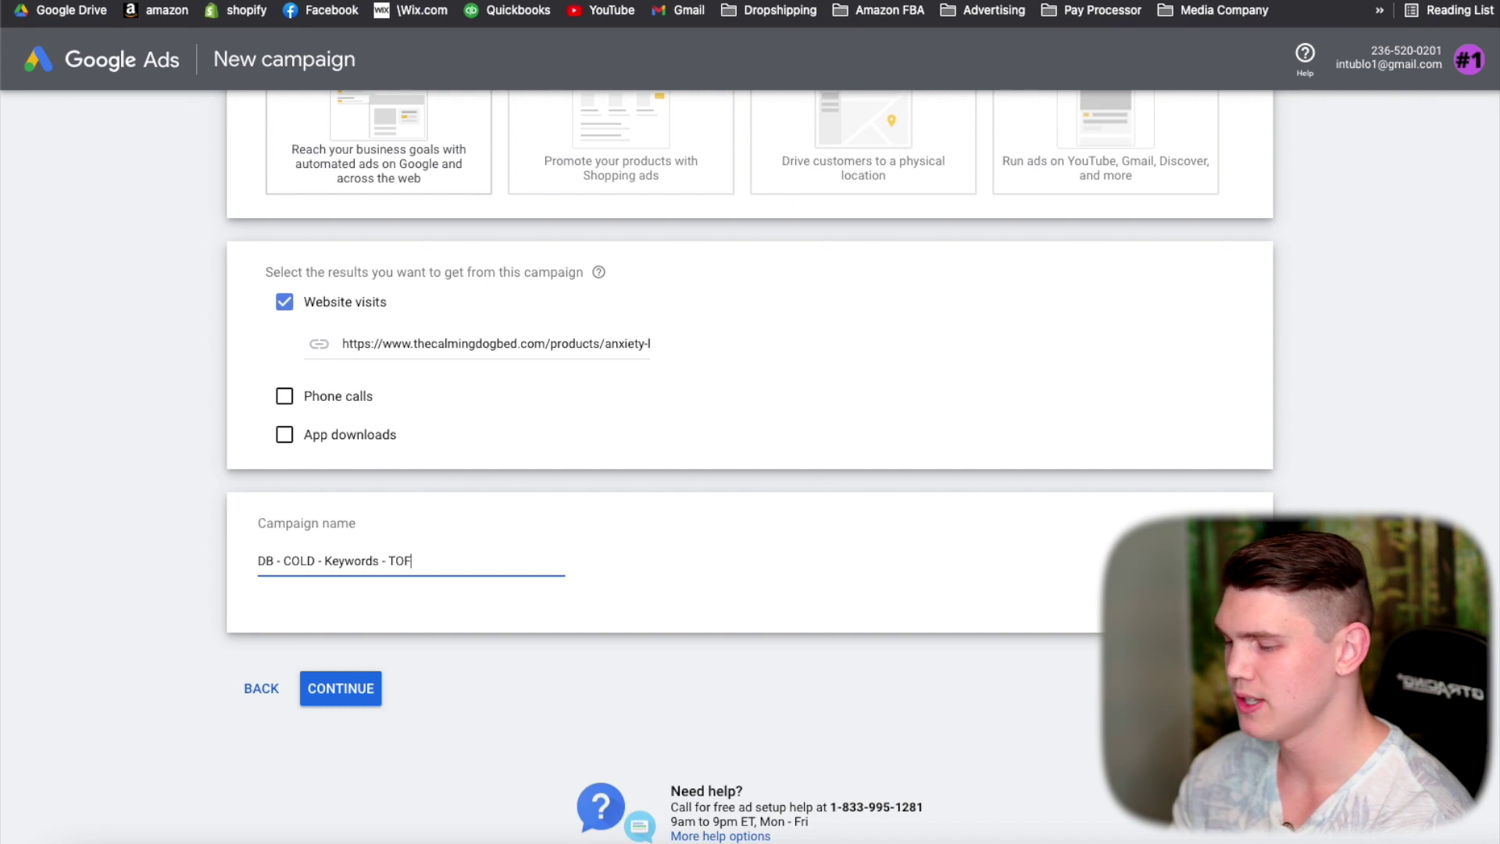
text( - BER 1.76)
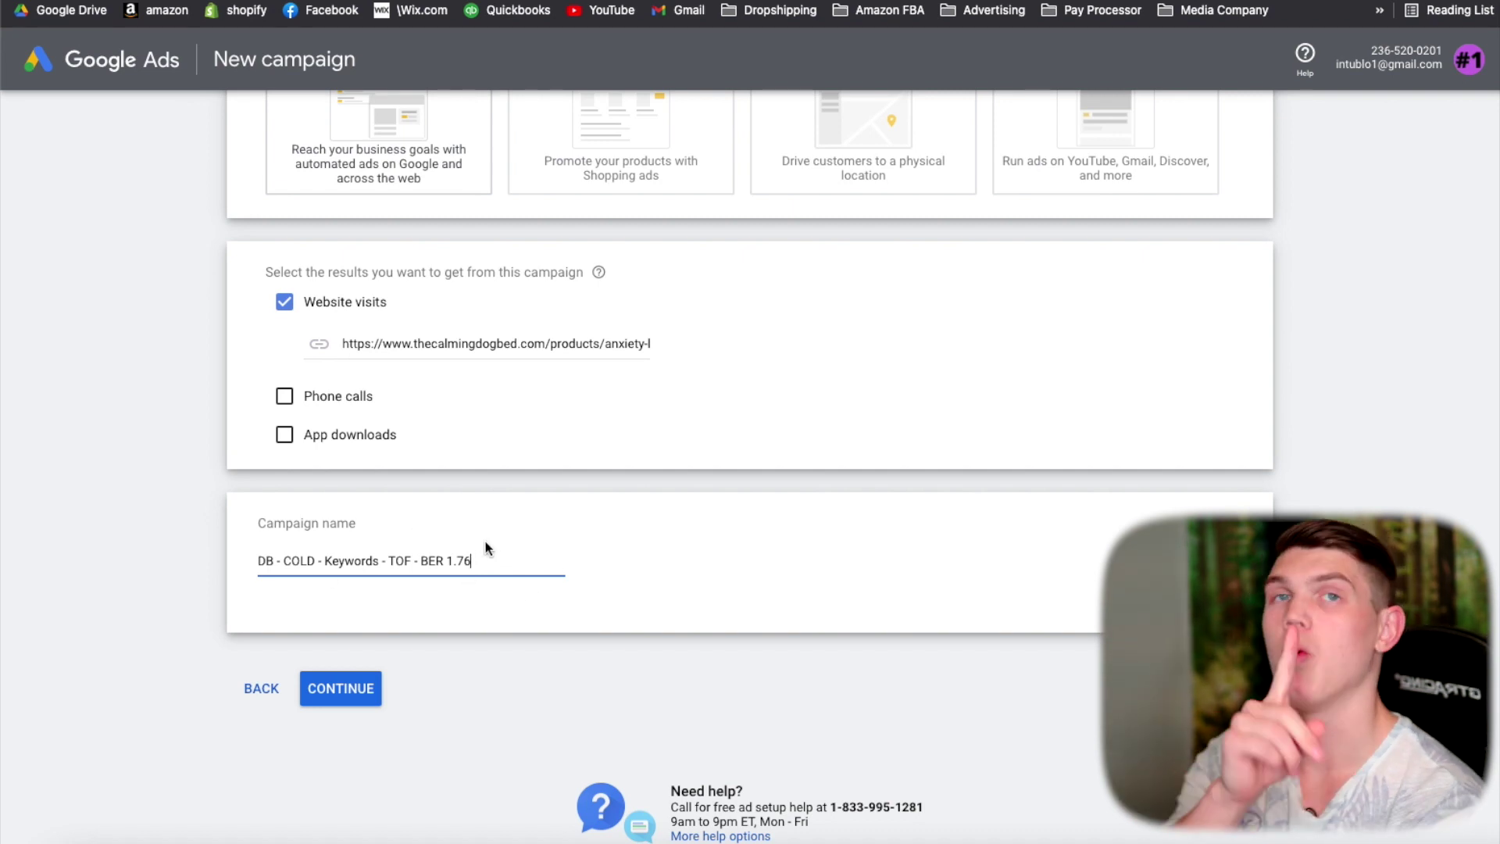
drag(475, 557, 419, 560)
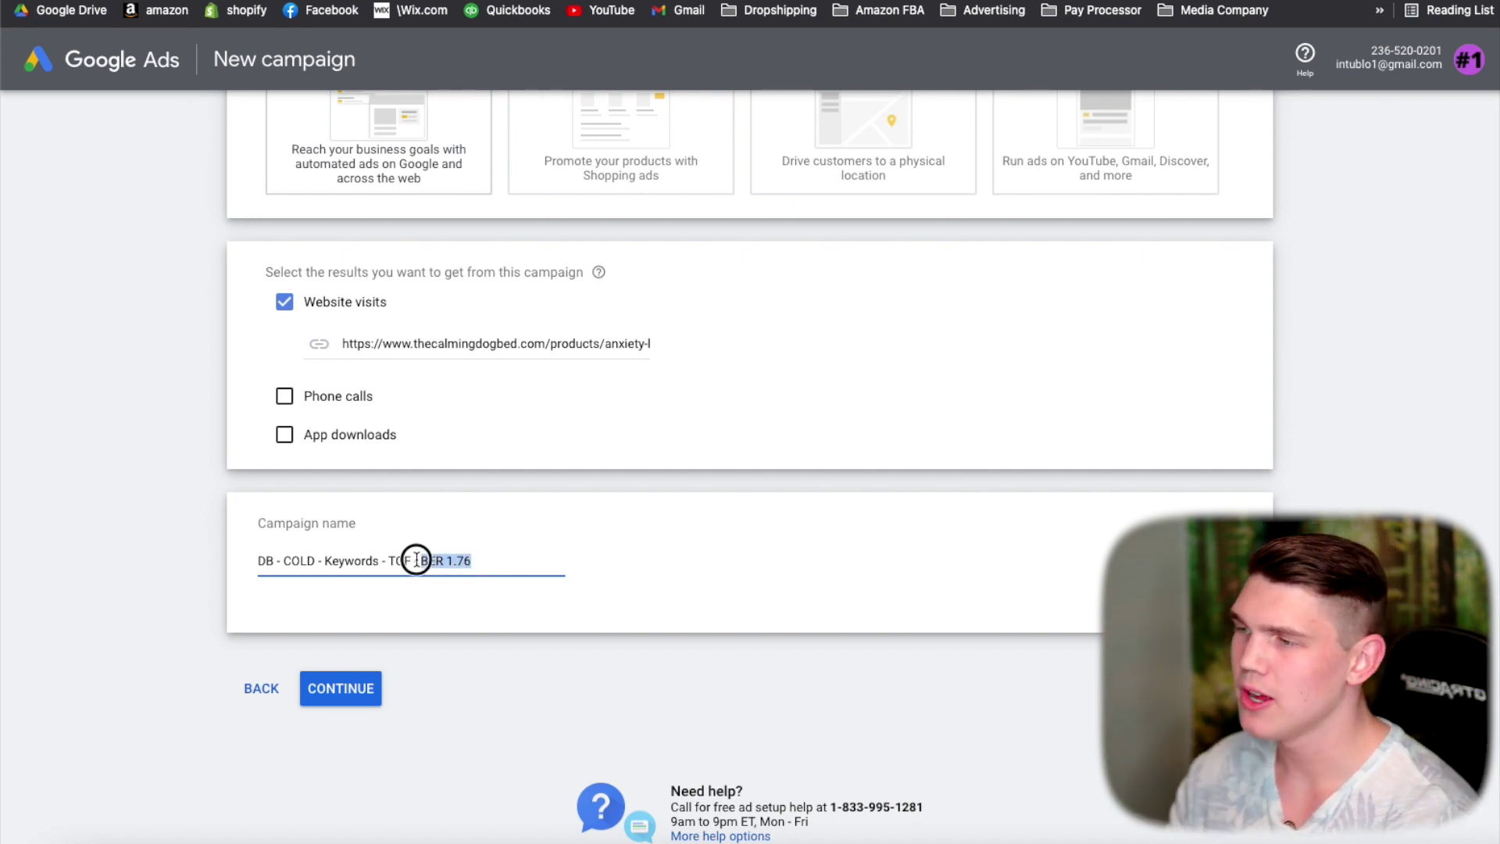
key(BackSpace)
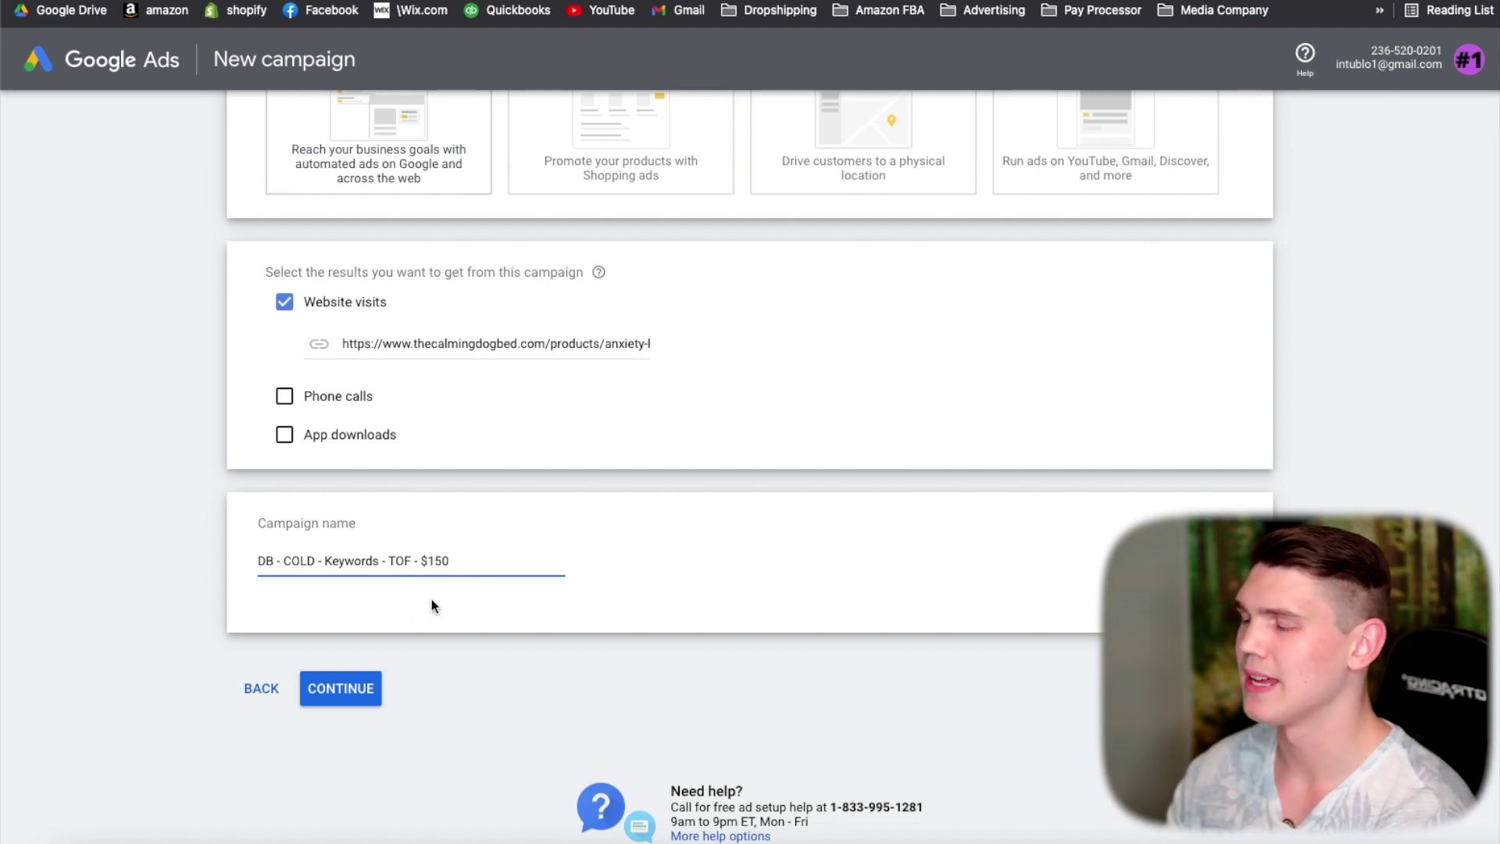
click(348, 691)
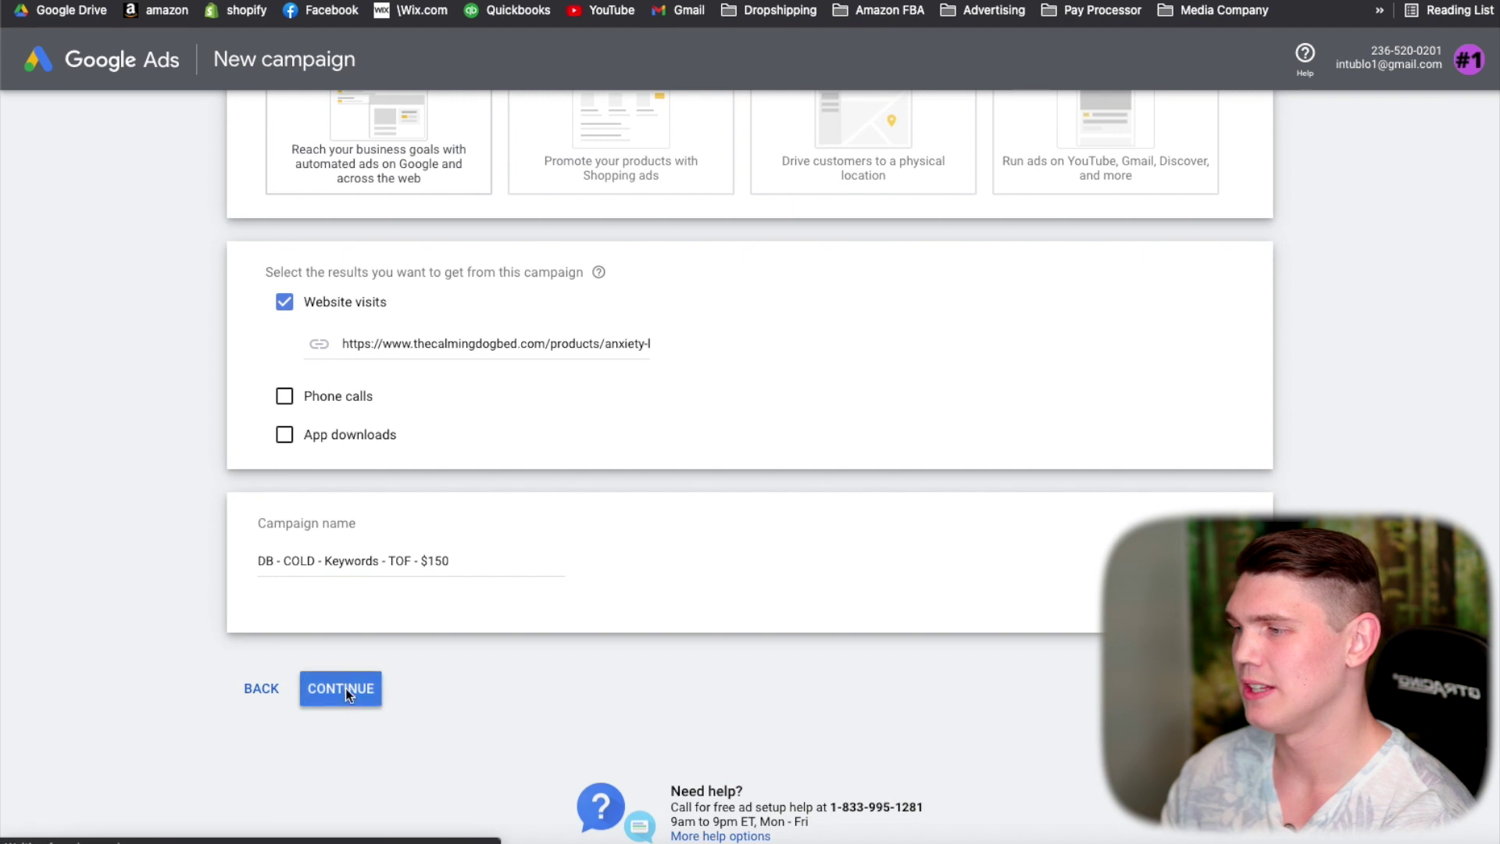
Step: Paste 'DB - COLD - Keywords - TOF - $150' over Search-1, then return to the dog bed results
drag(603, 355, 458, 345)
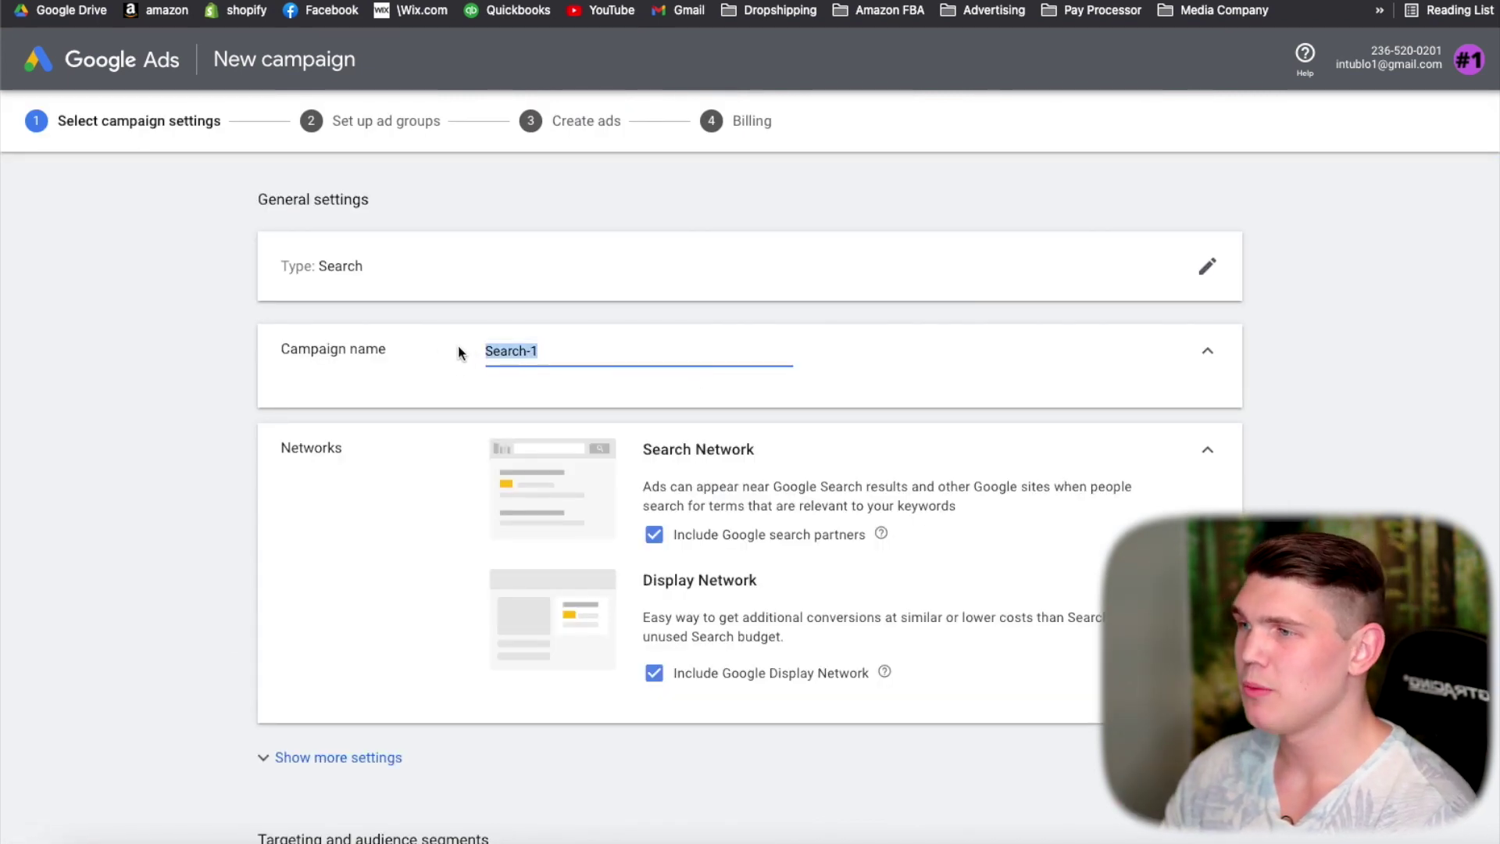
text(DB - COLD - Keywords - TOF - $150)
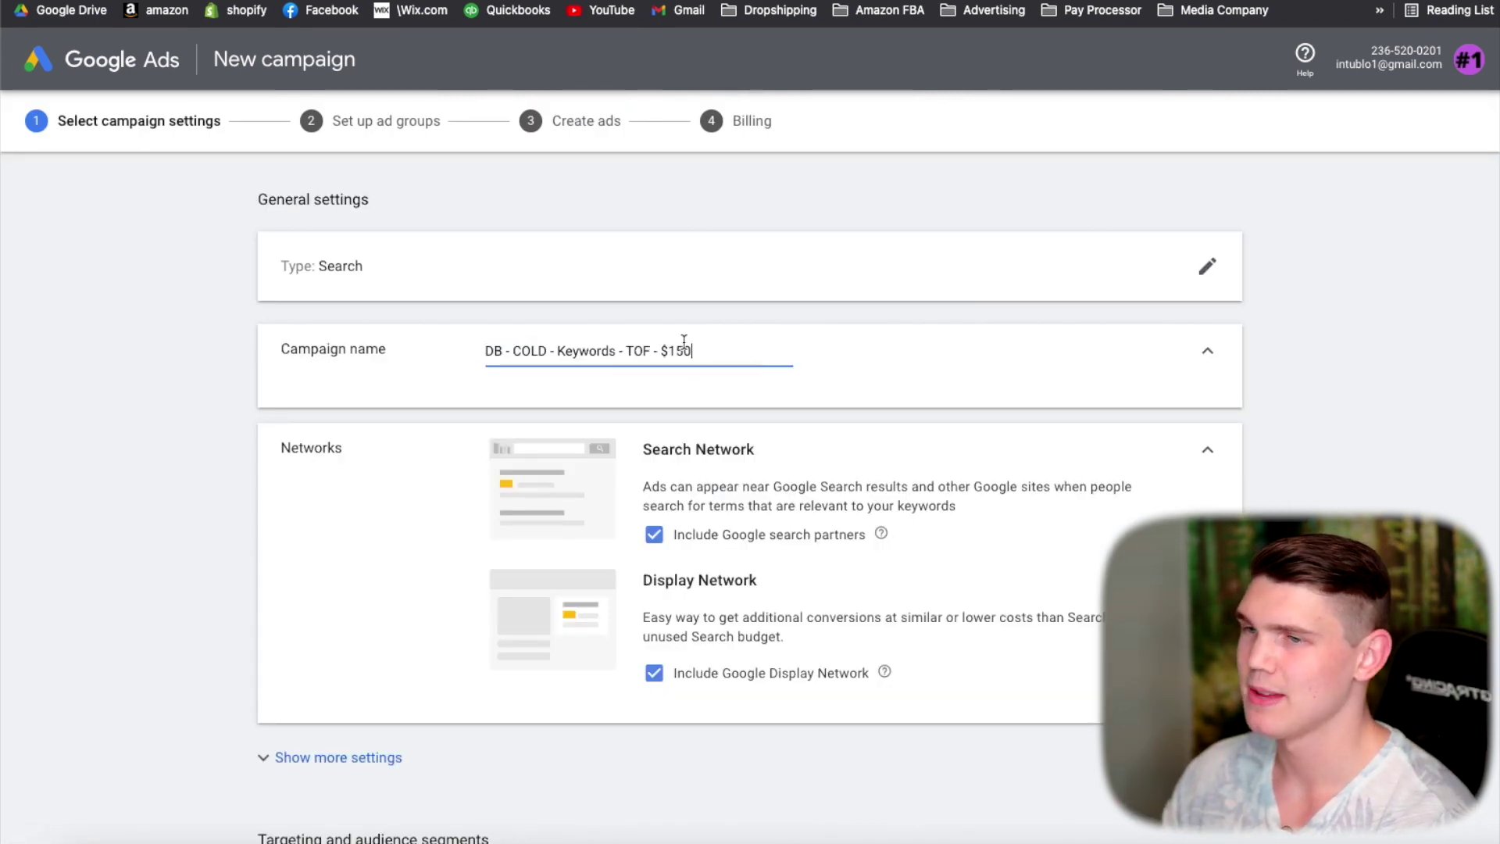
scroll(553, 364, down, 2)
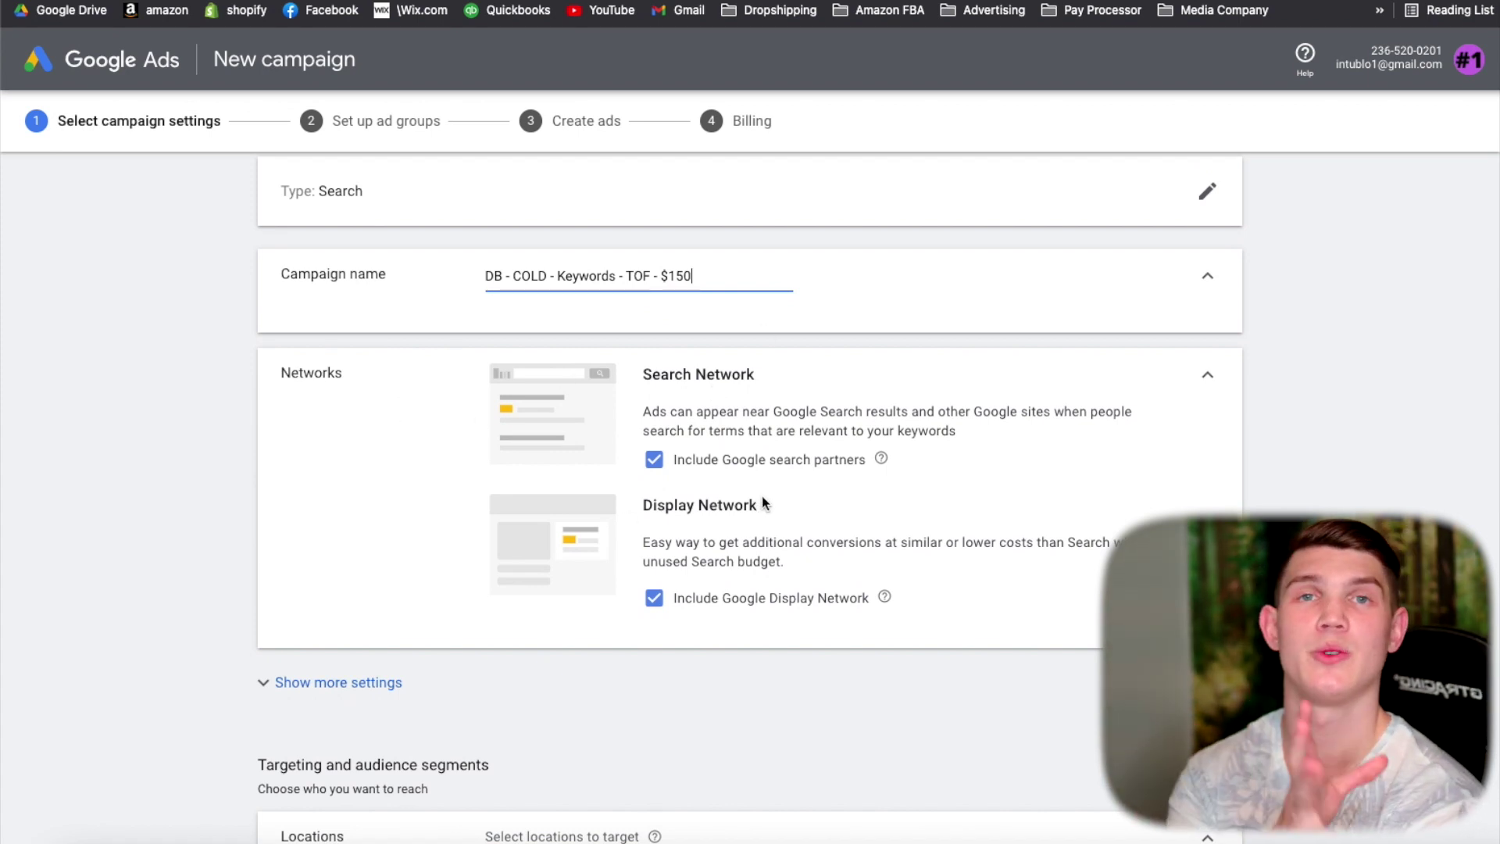
key(ctrl+Tab)
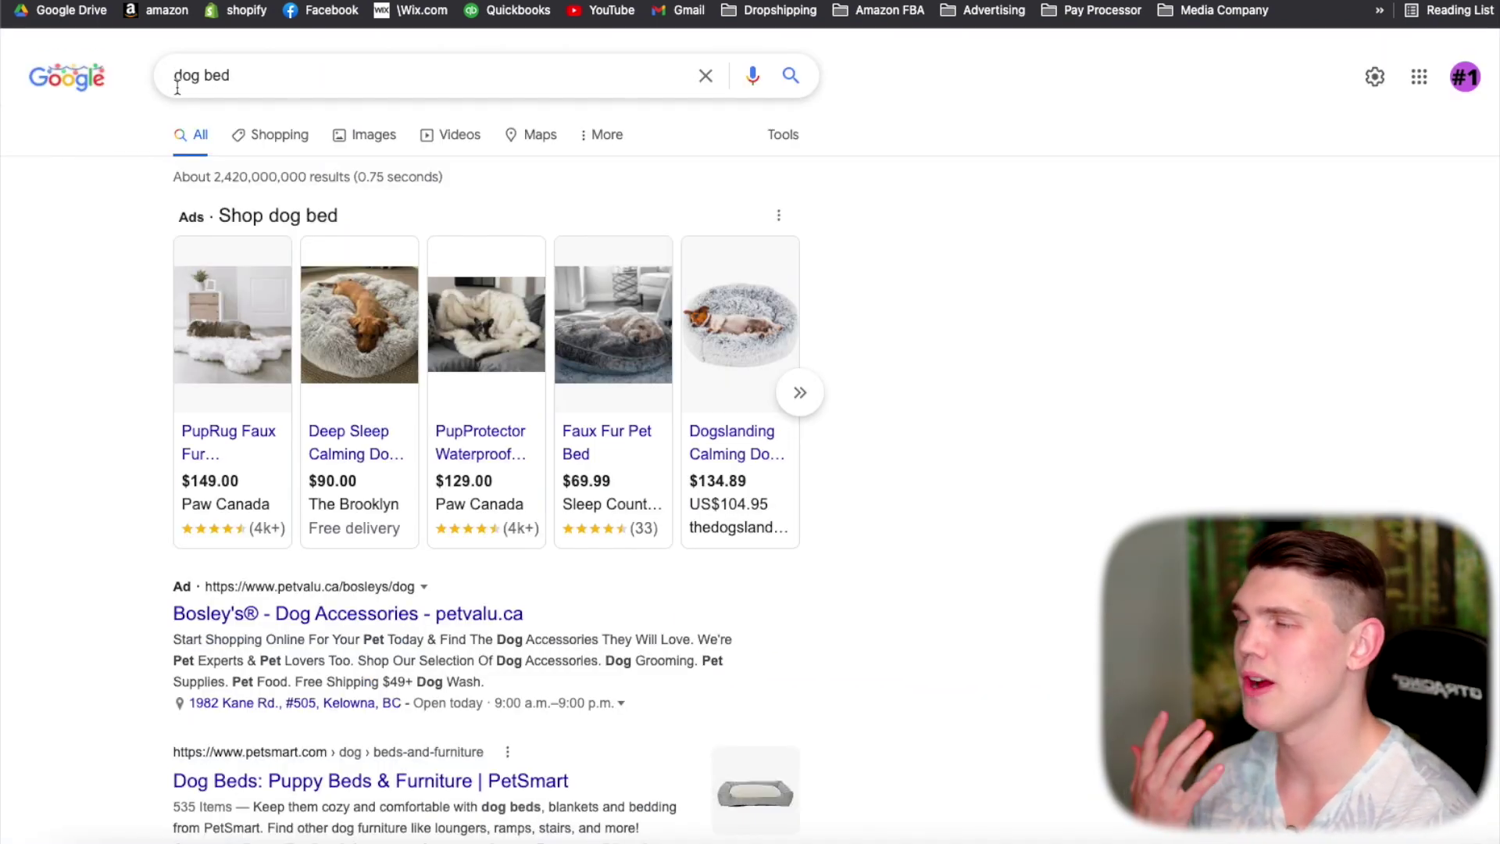
Step: Review the dog bed results, then exclude Google search partners from the campaign networks
scroll(341, 561, down, 1)
scroll(341, 561, down, 1)
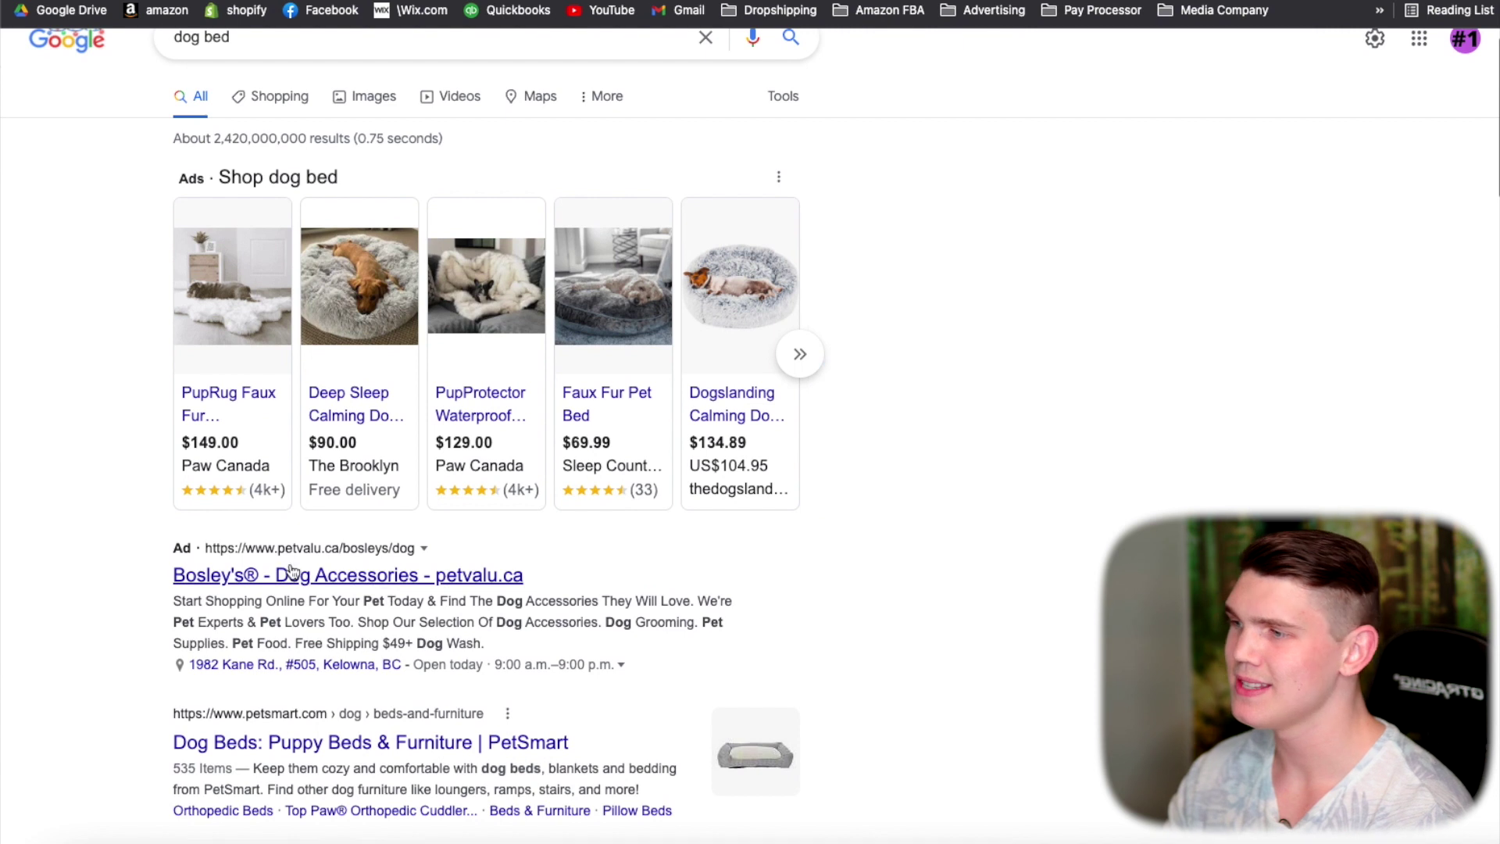
ctrl+scroll(279, 582, up, 5)
ctrl+scroll(279, 582, down, 5)
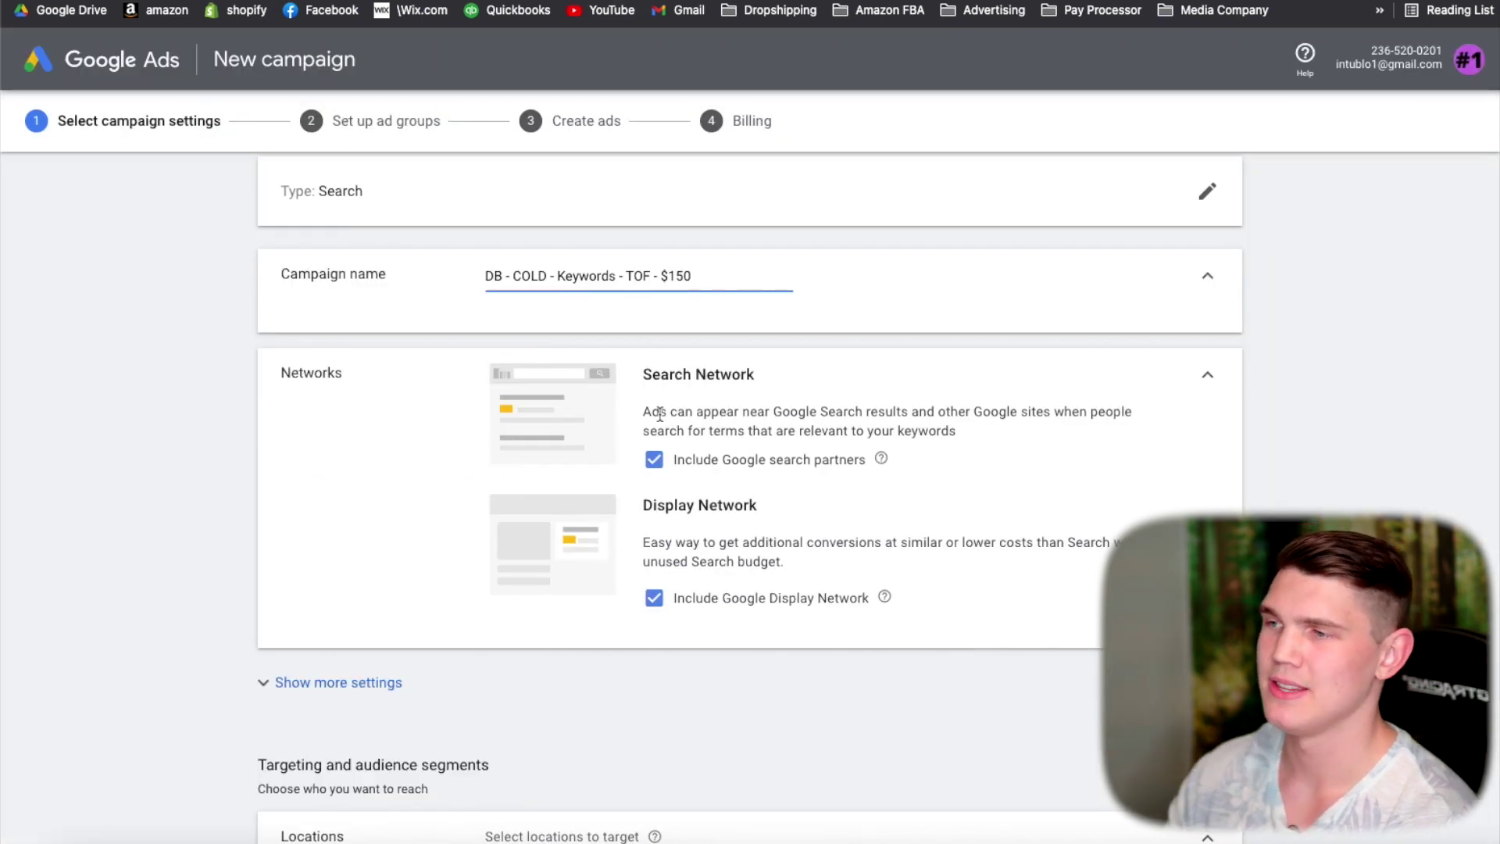
click(654, 459)
Step: Exclude the Display Network, show more settings and open the campaign start and end dates
click(652, 623)
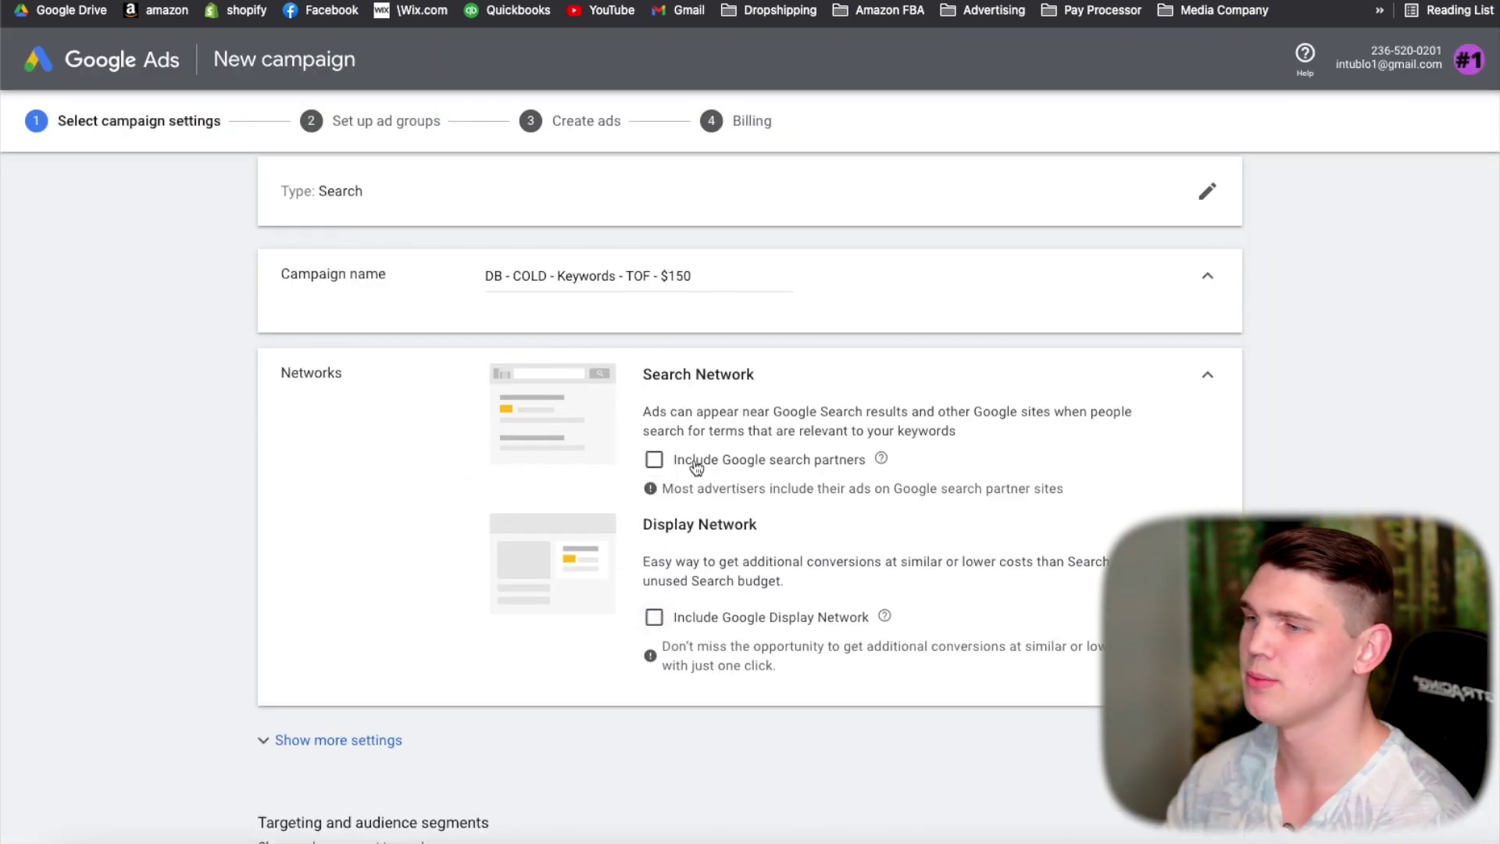
scroll(570, 489, down, 3)
click(422, 492)
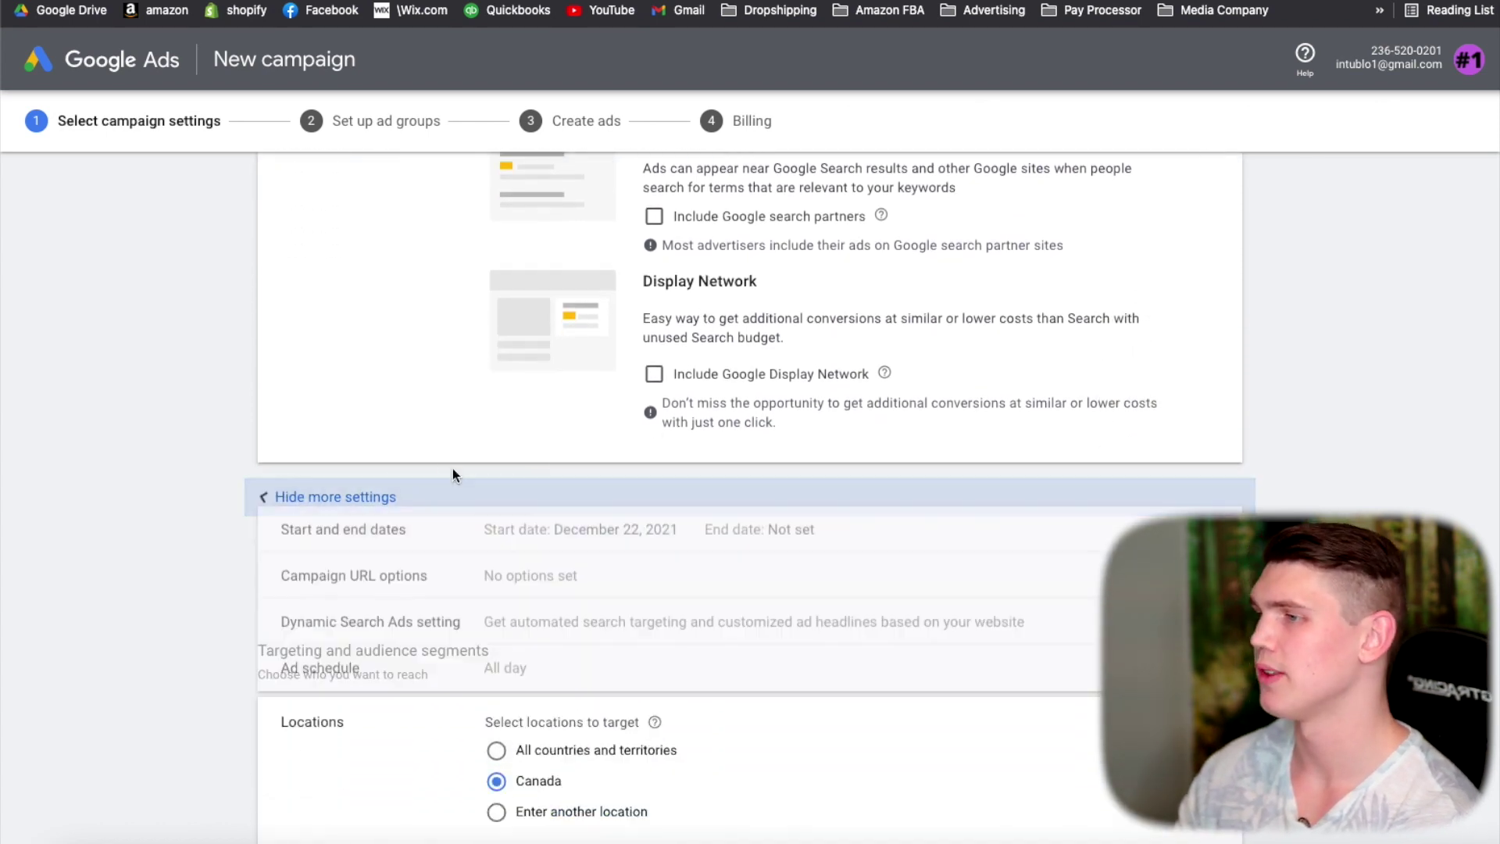
scroll(513, 438, down, 1)
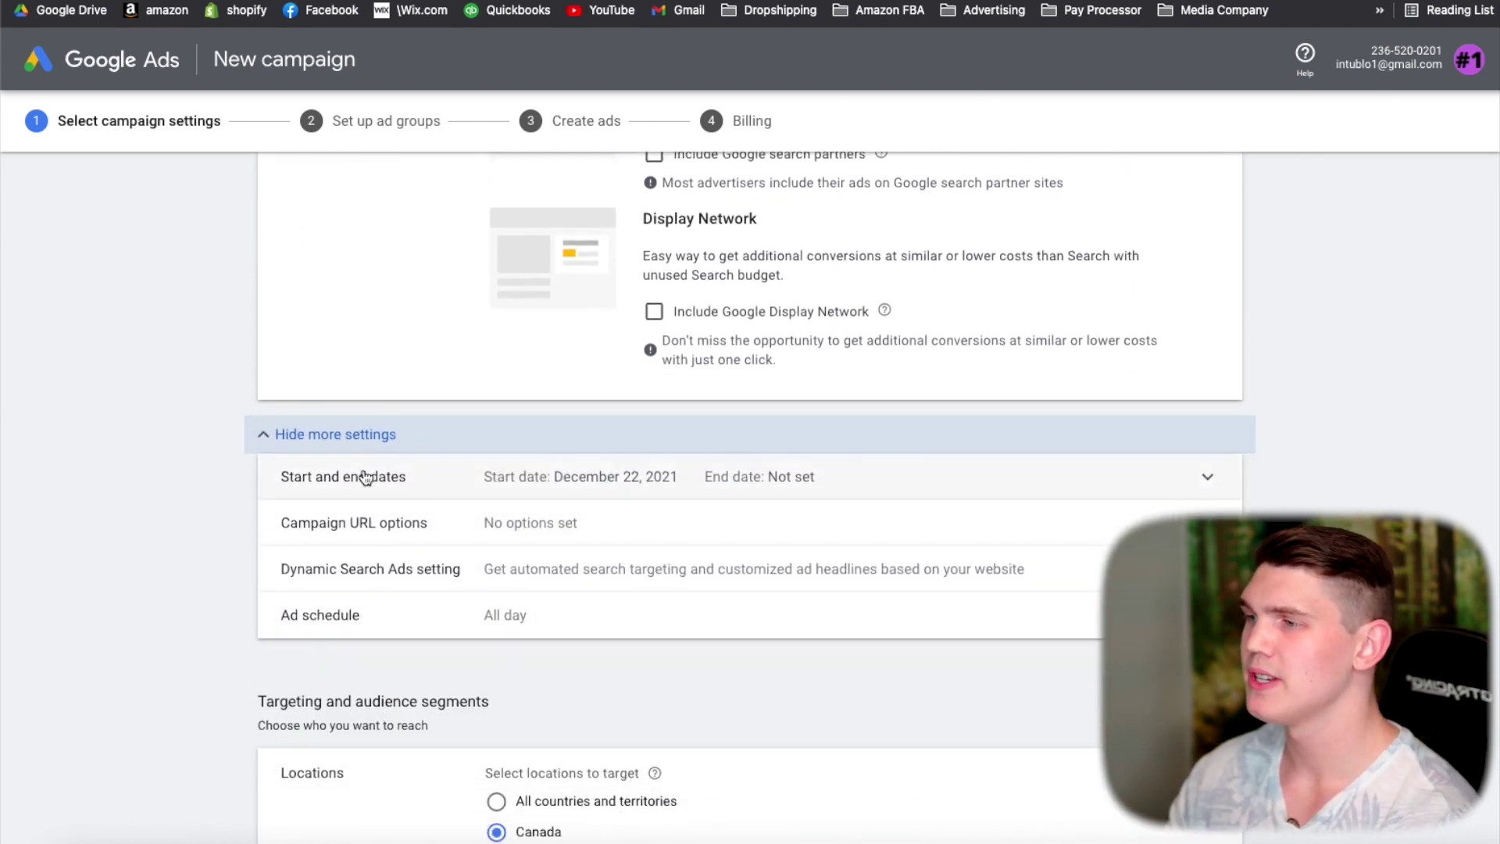
click(806, 486)
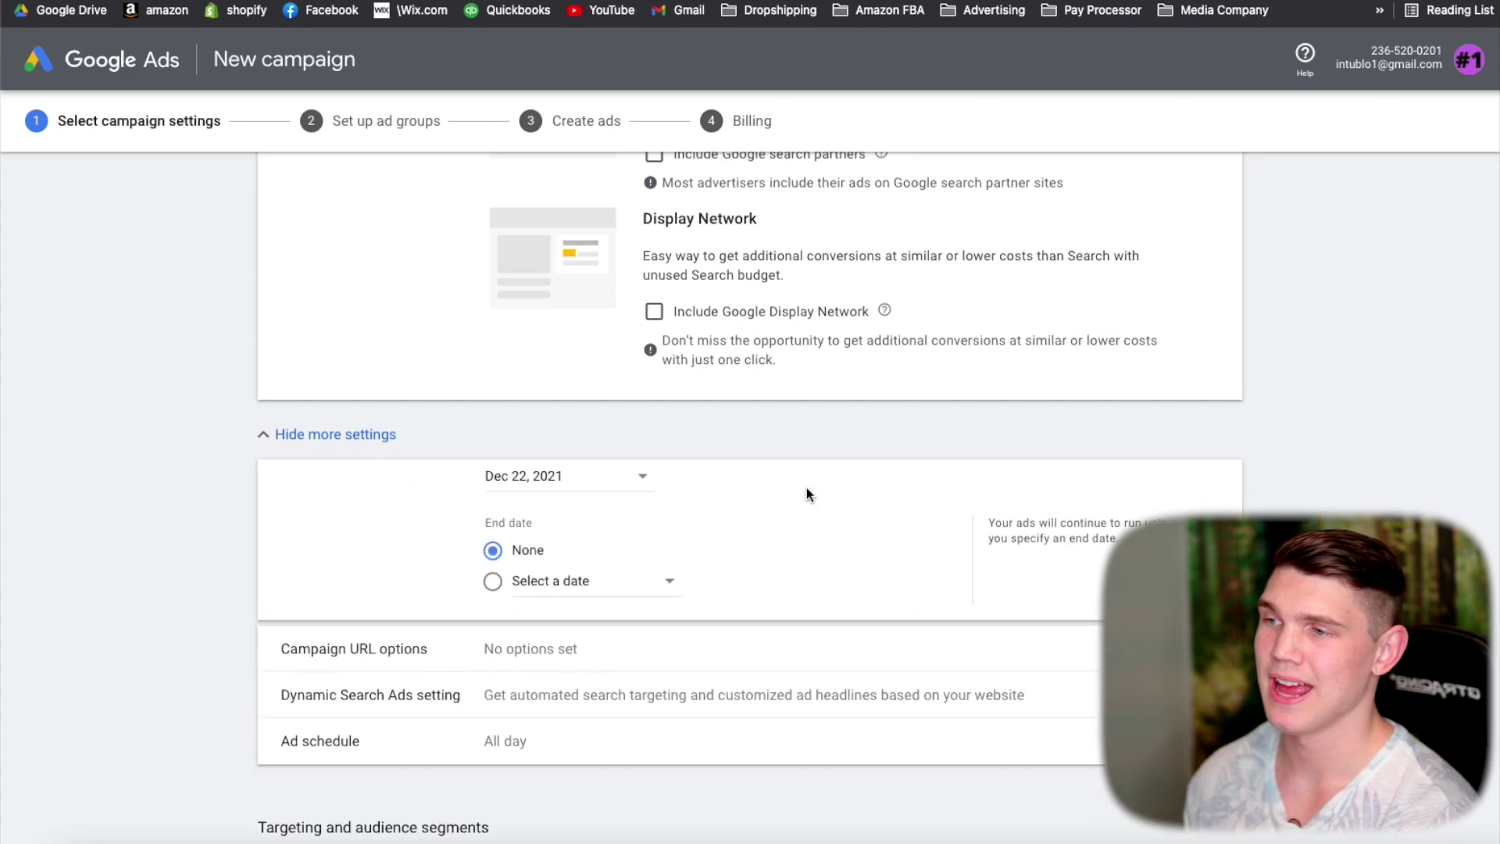
scroll(663, 560, down, 1)
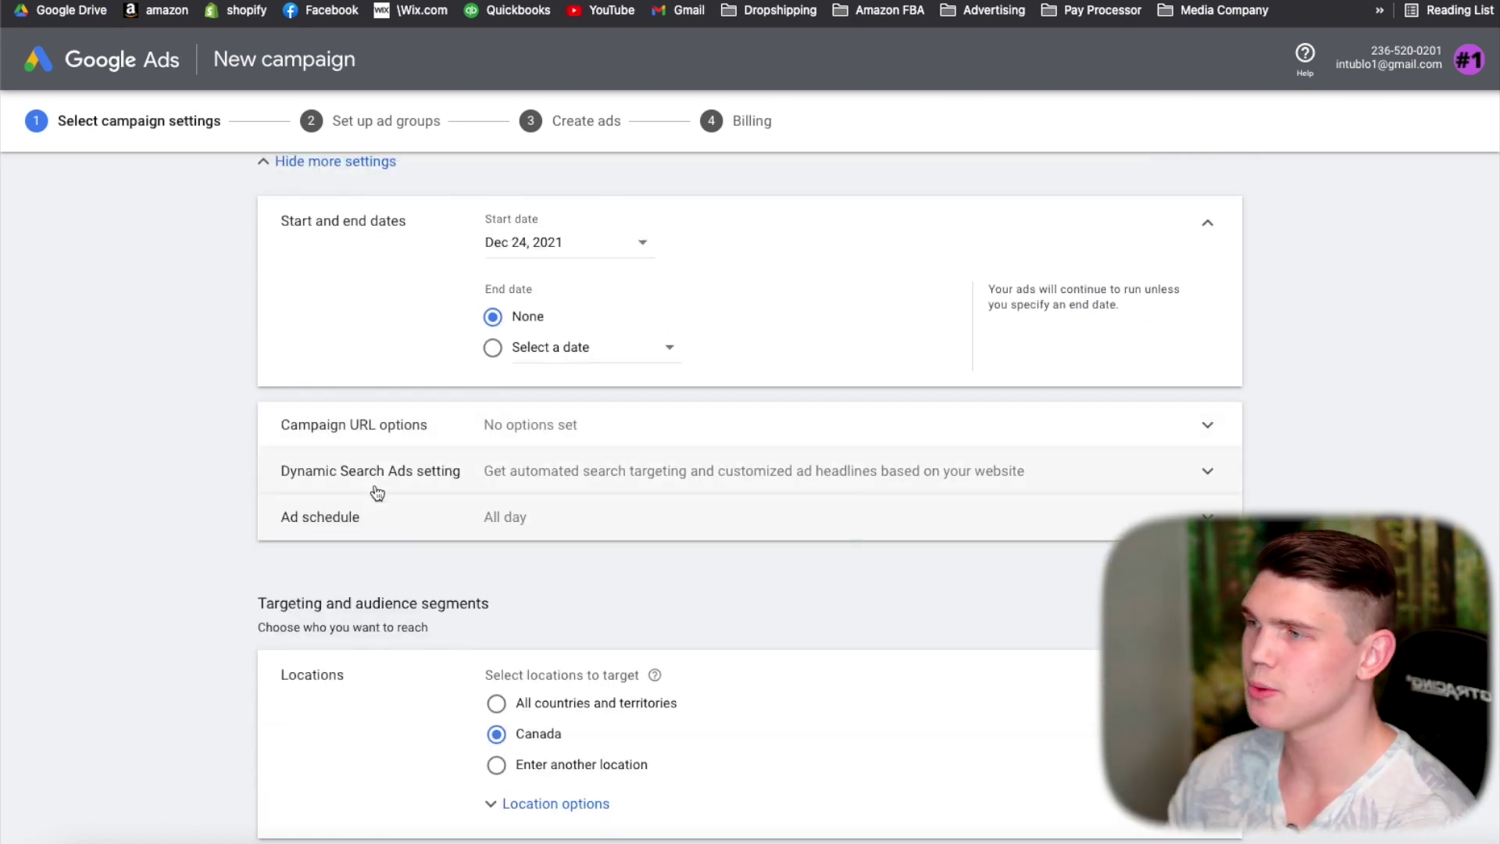
scroll(437, 492, down, 3)
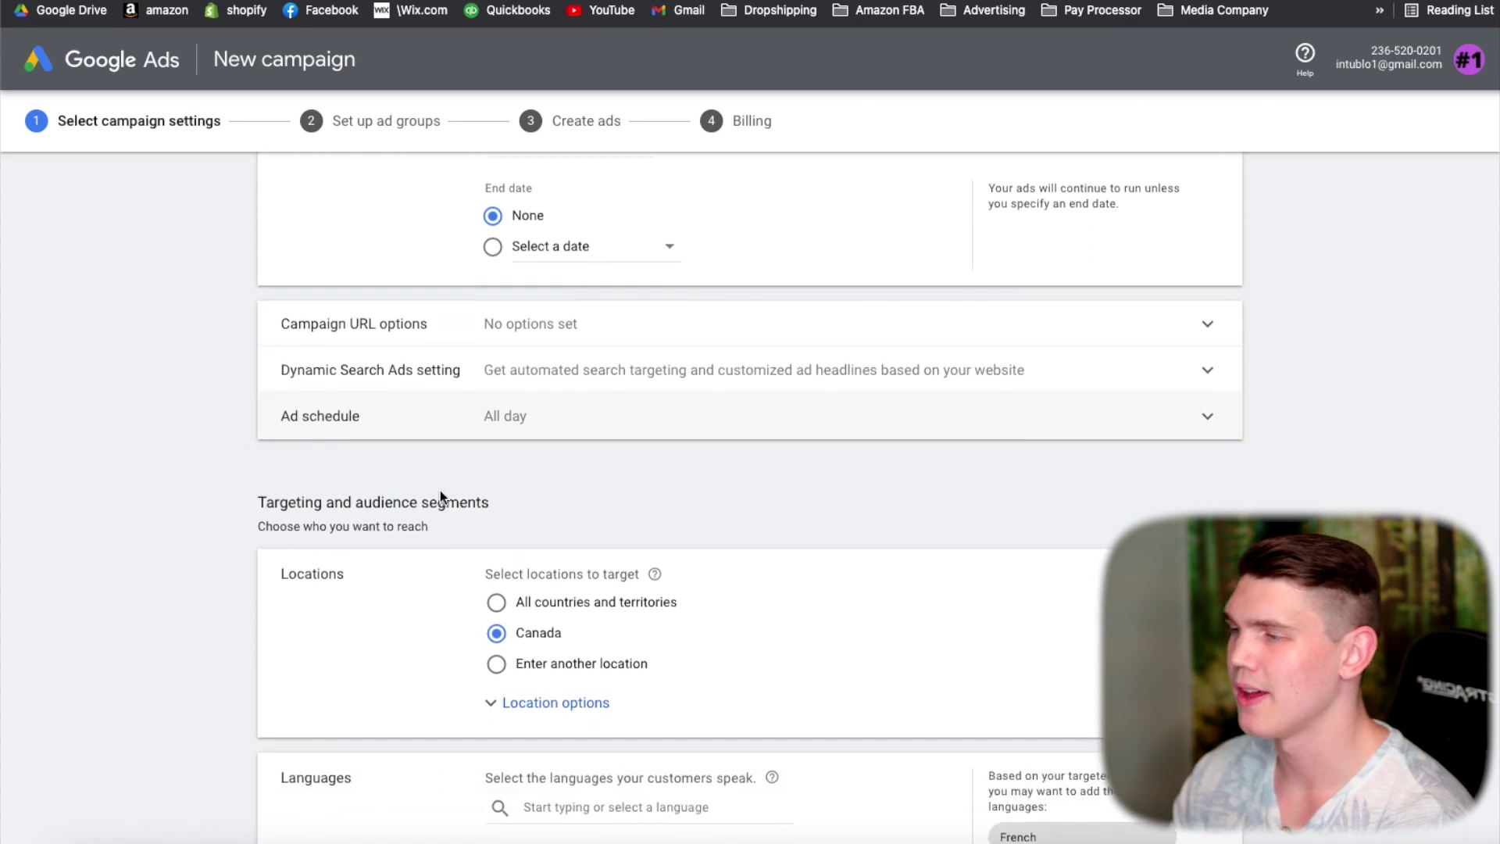
scroll(386, 470, down, 1)
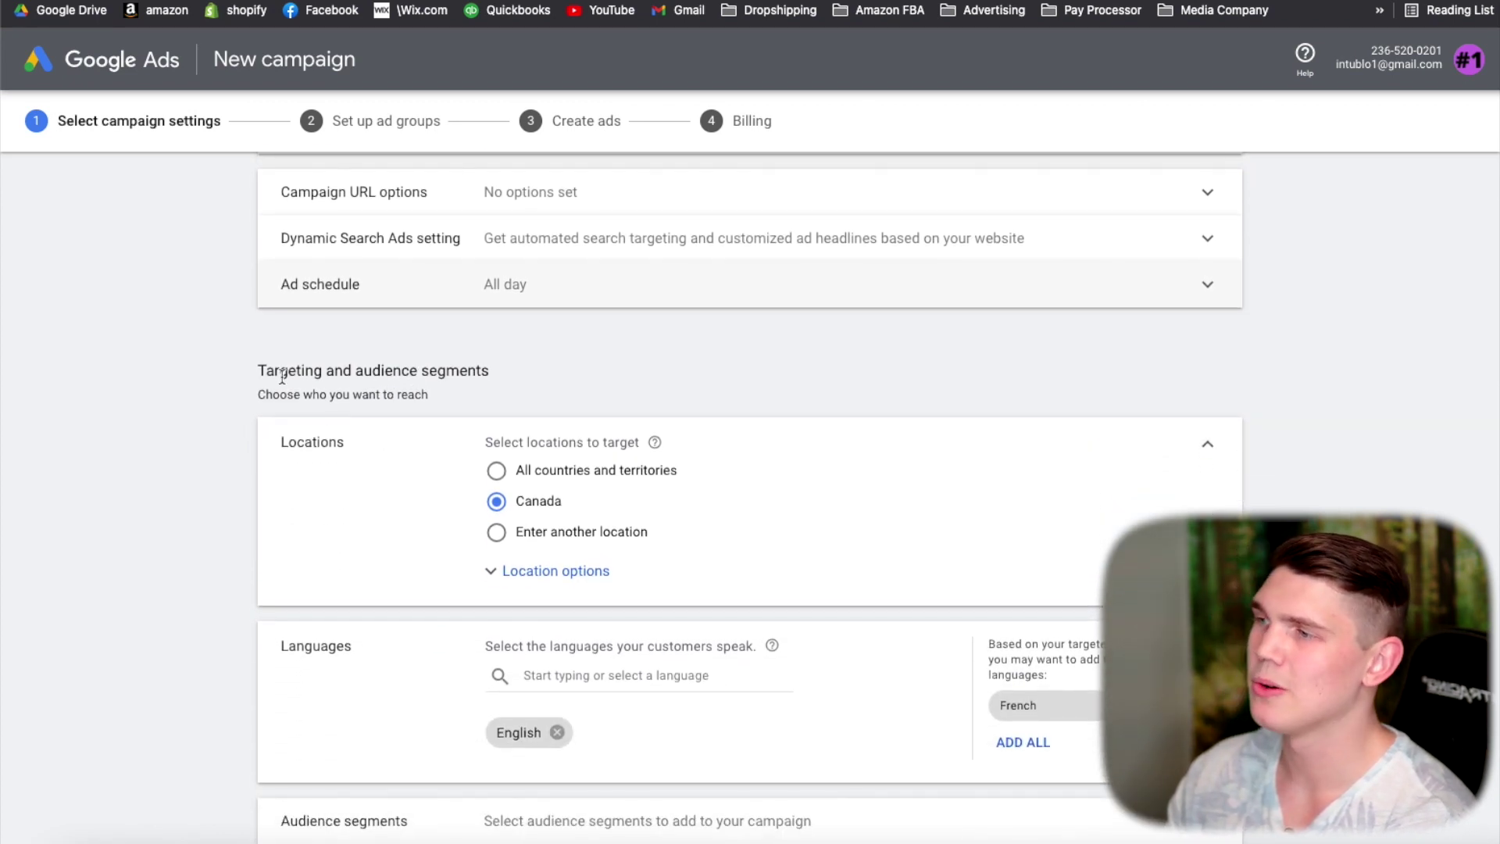
scroll(283, 377, down, 1)
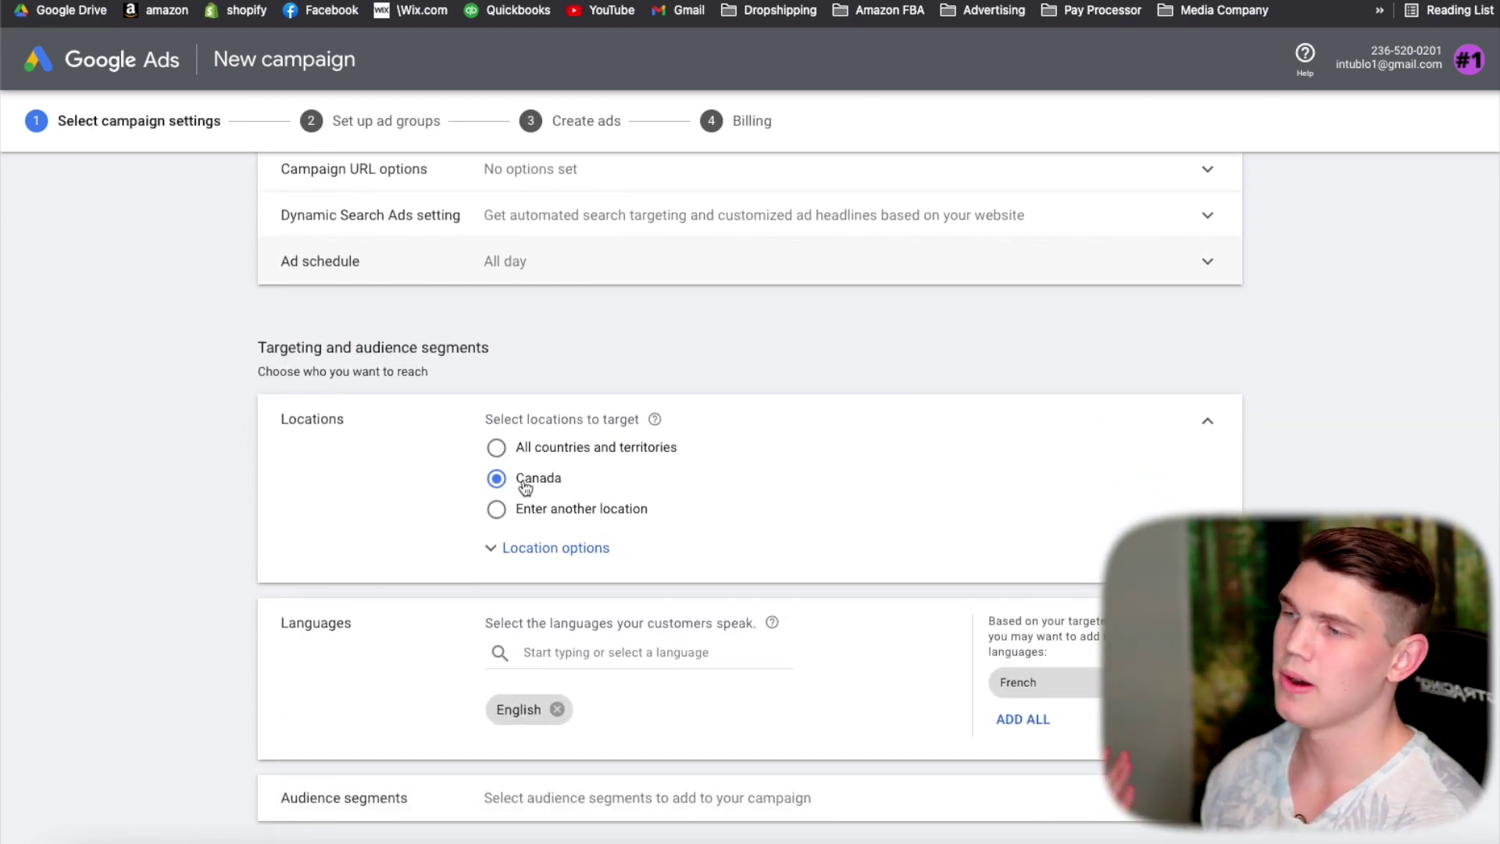
Step: Target United States instead of Canada as the campaign location
click(555, 550)
scroll(632, 410, down, 2)
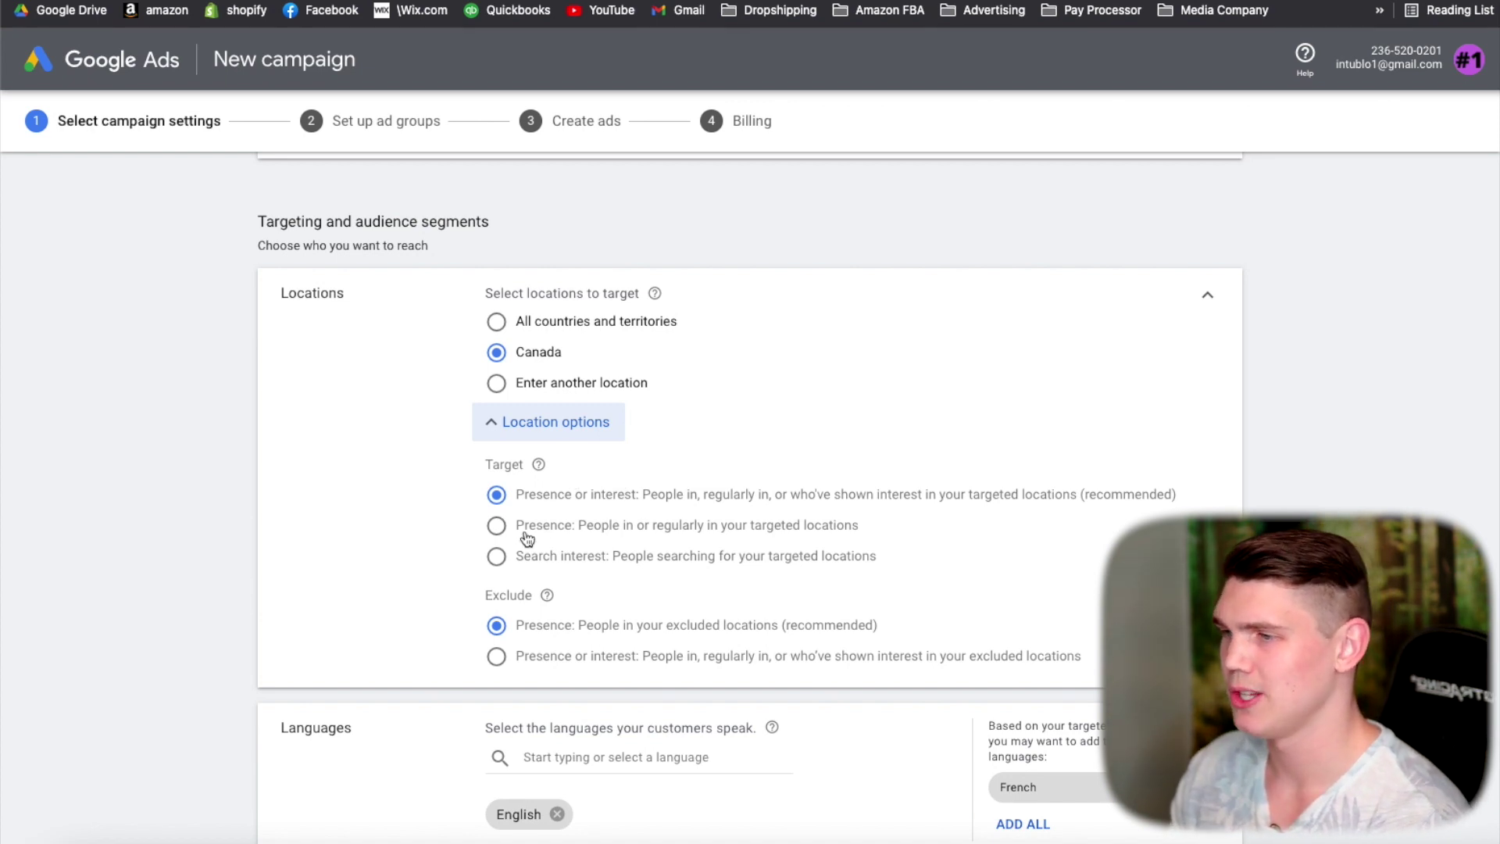
click(512, 392)
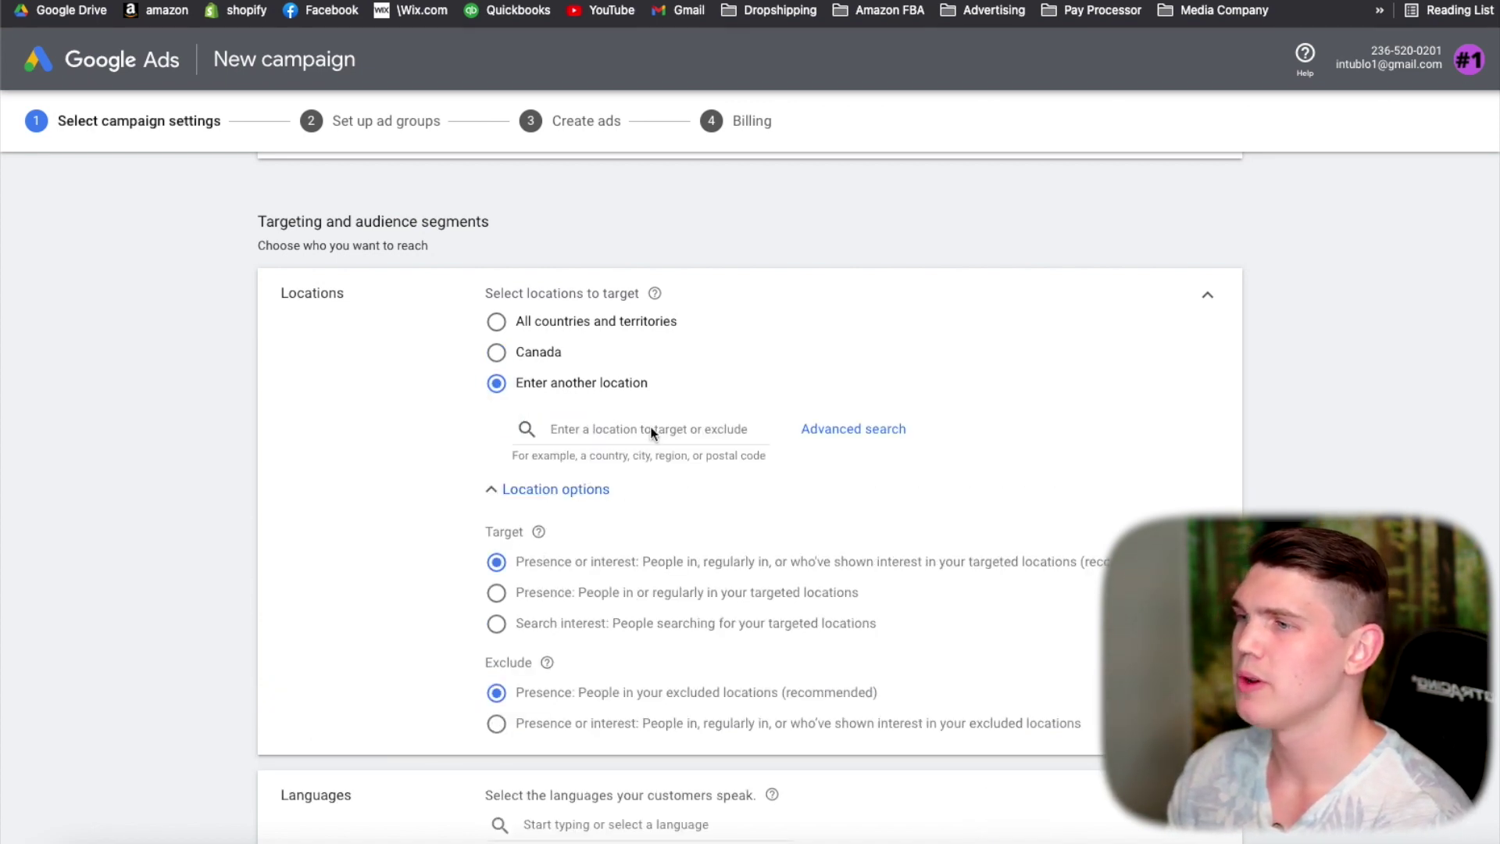
click(623, 422)
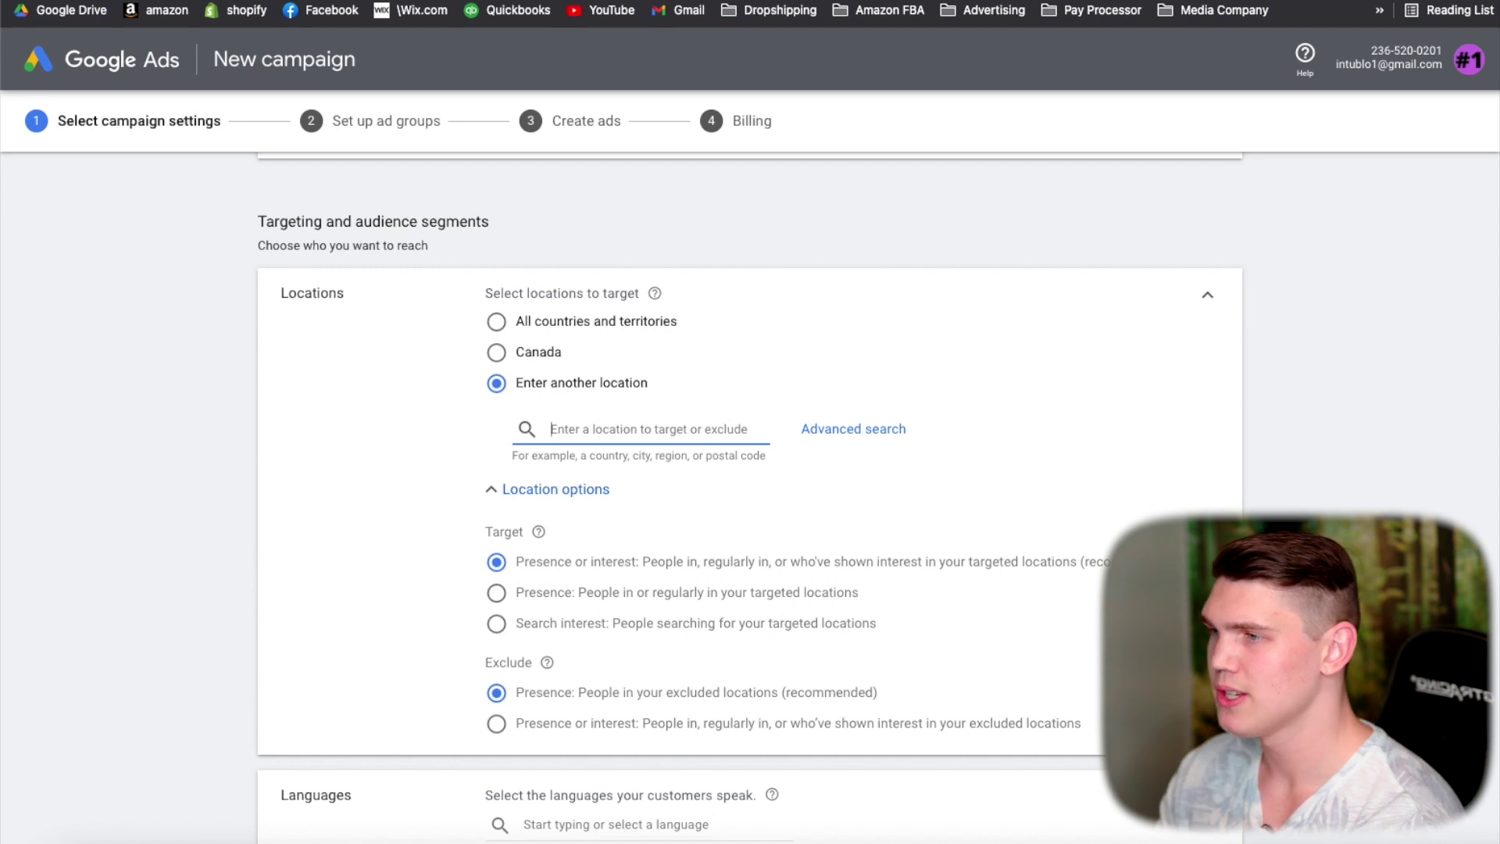
text(united states)
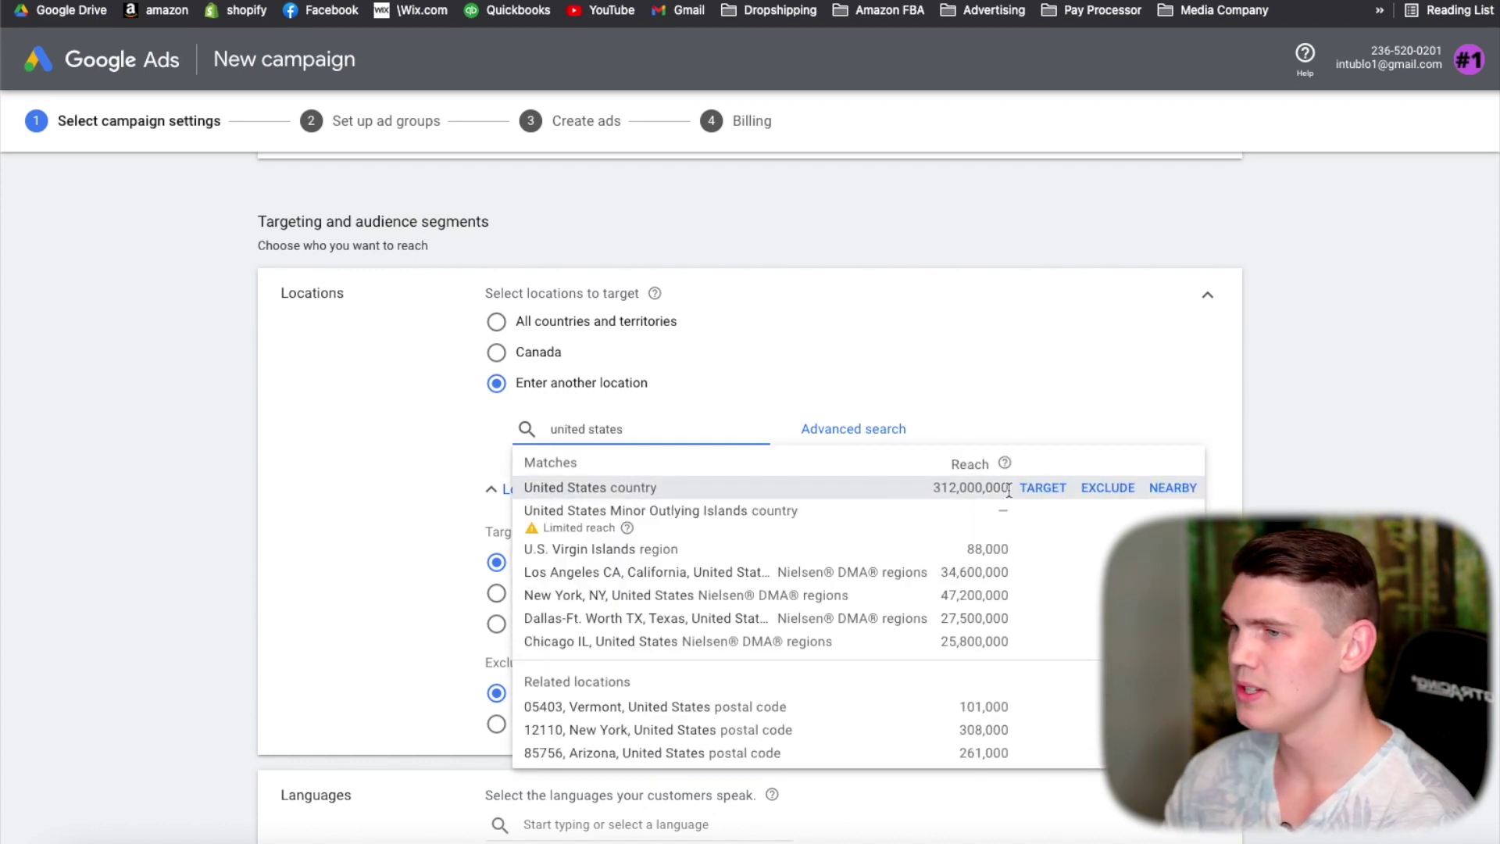
click(1040, 491)
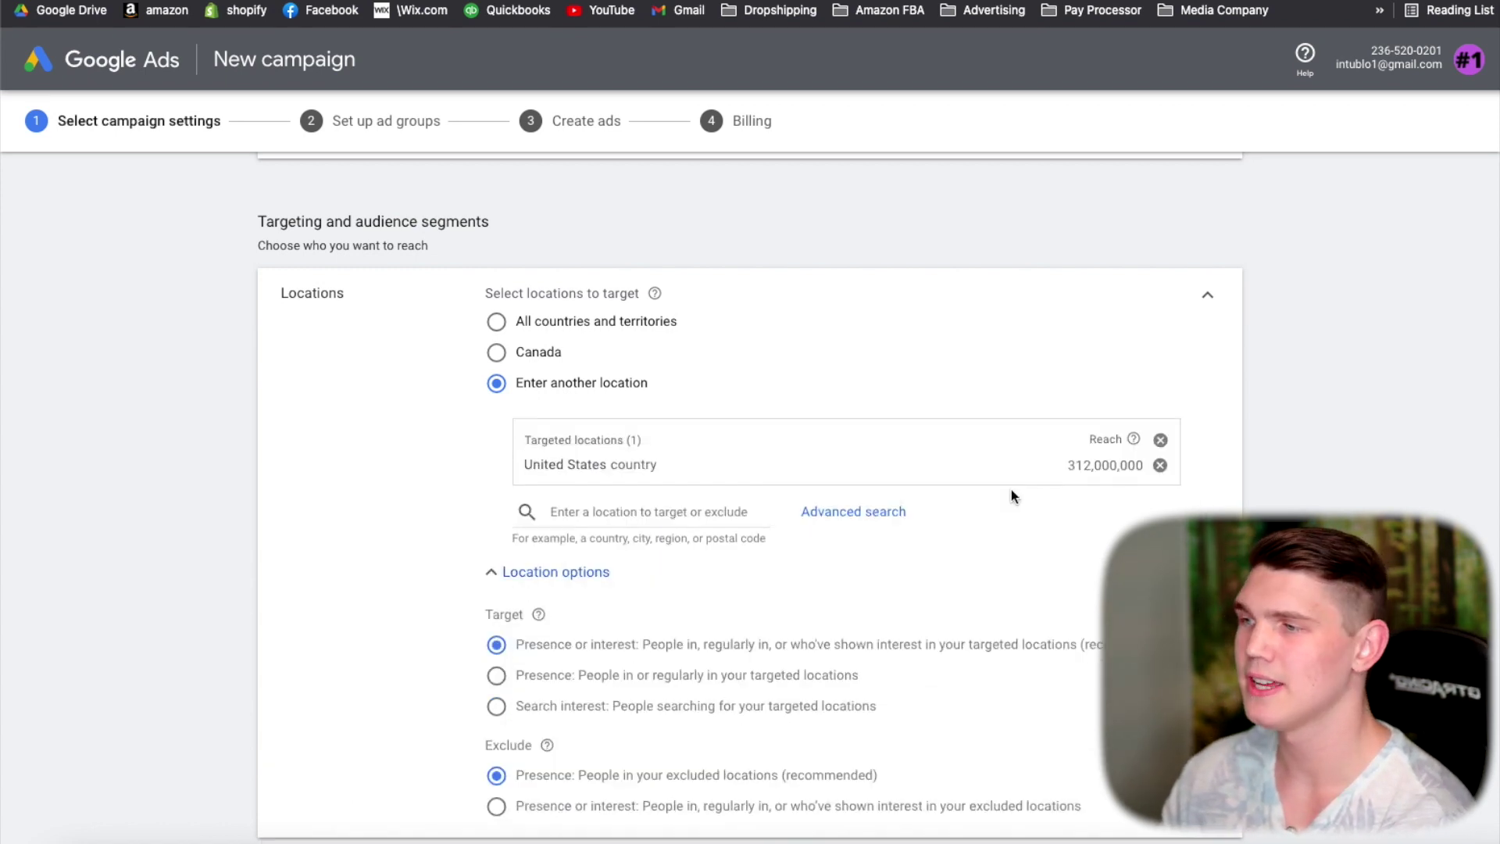
Step: Reach only people present in the targeted country
scroll(549, 507, down, 3)
click(548, 486)
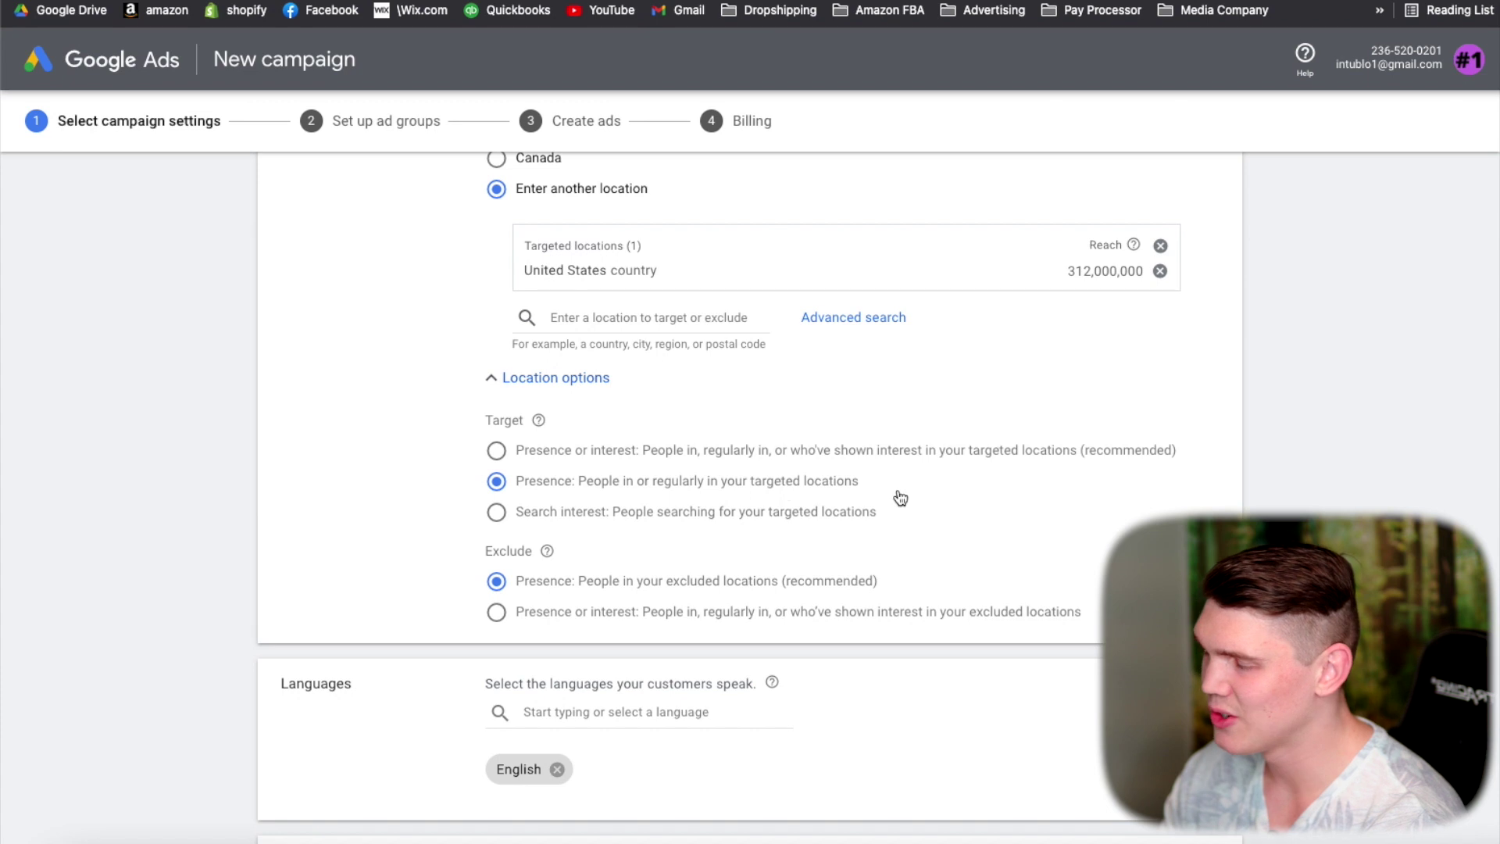
scroll(581, 503, down, 1)
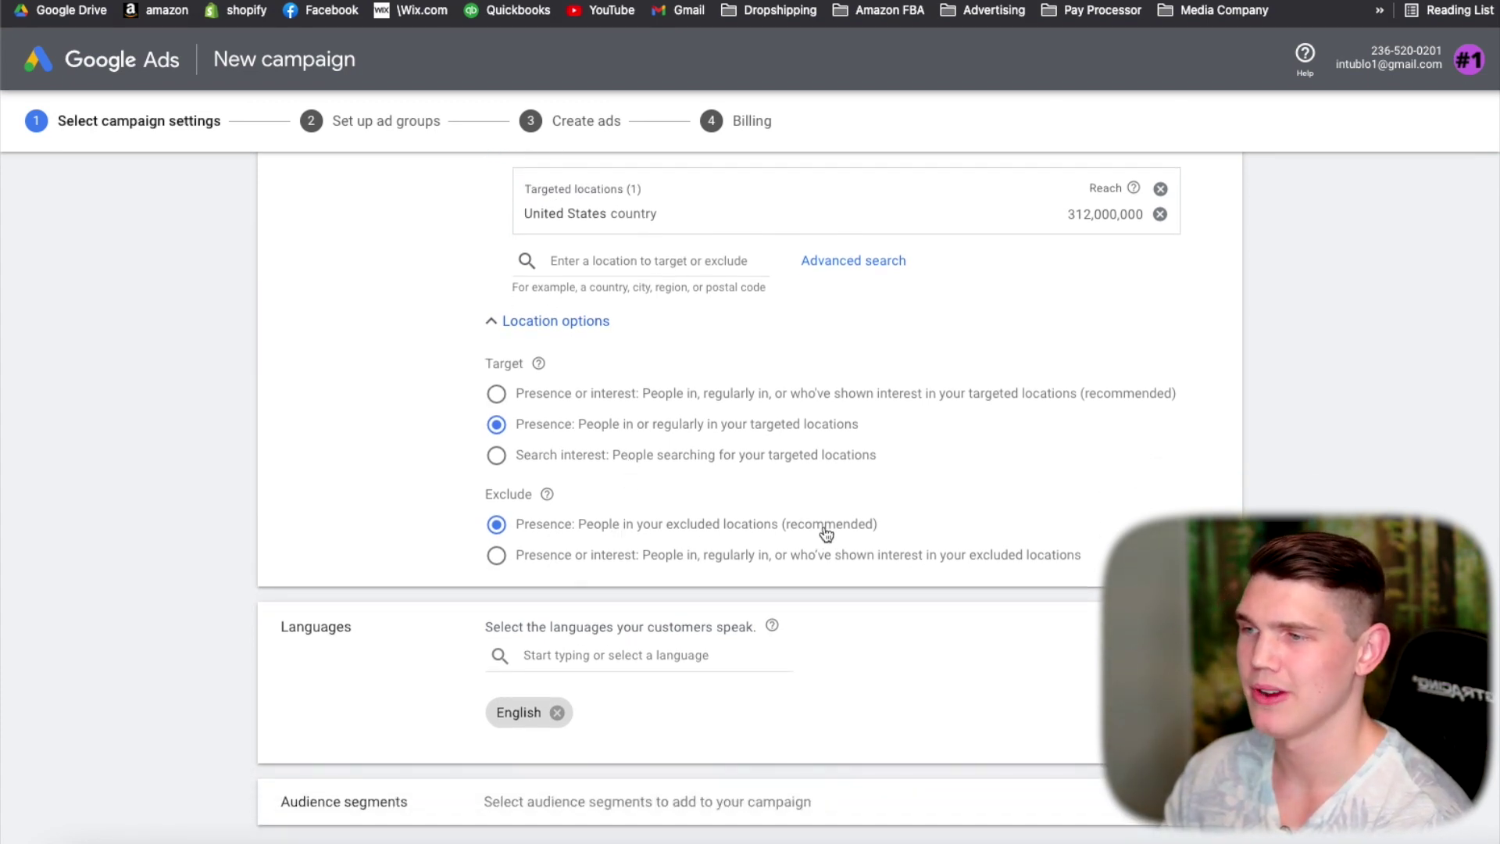
scroll(723, 520, up, 3)
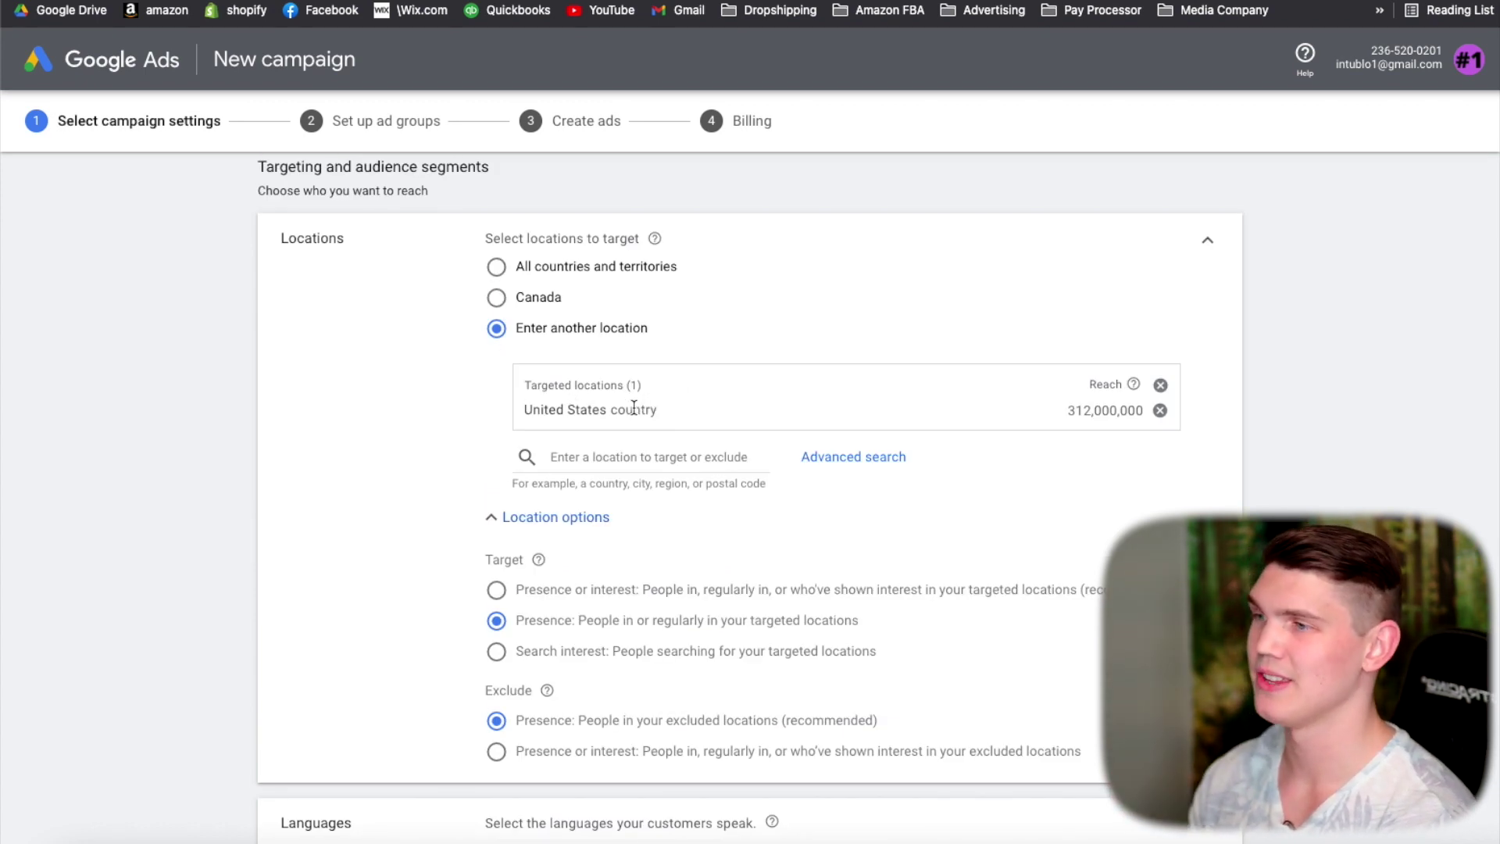
scroll(633, 408, down, 5)
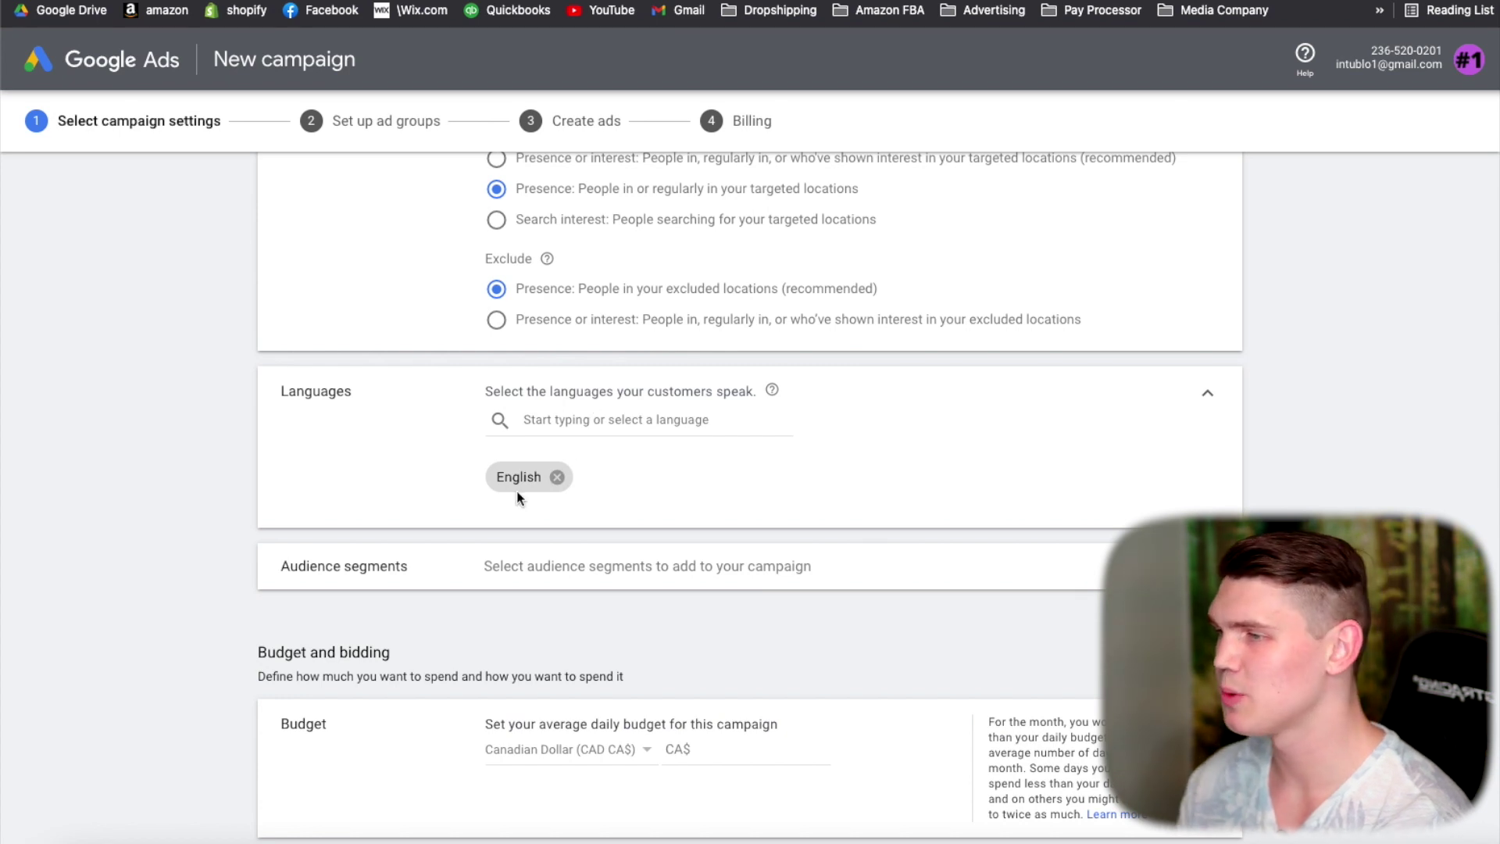
scroll(519, 494, down, 1)
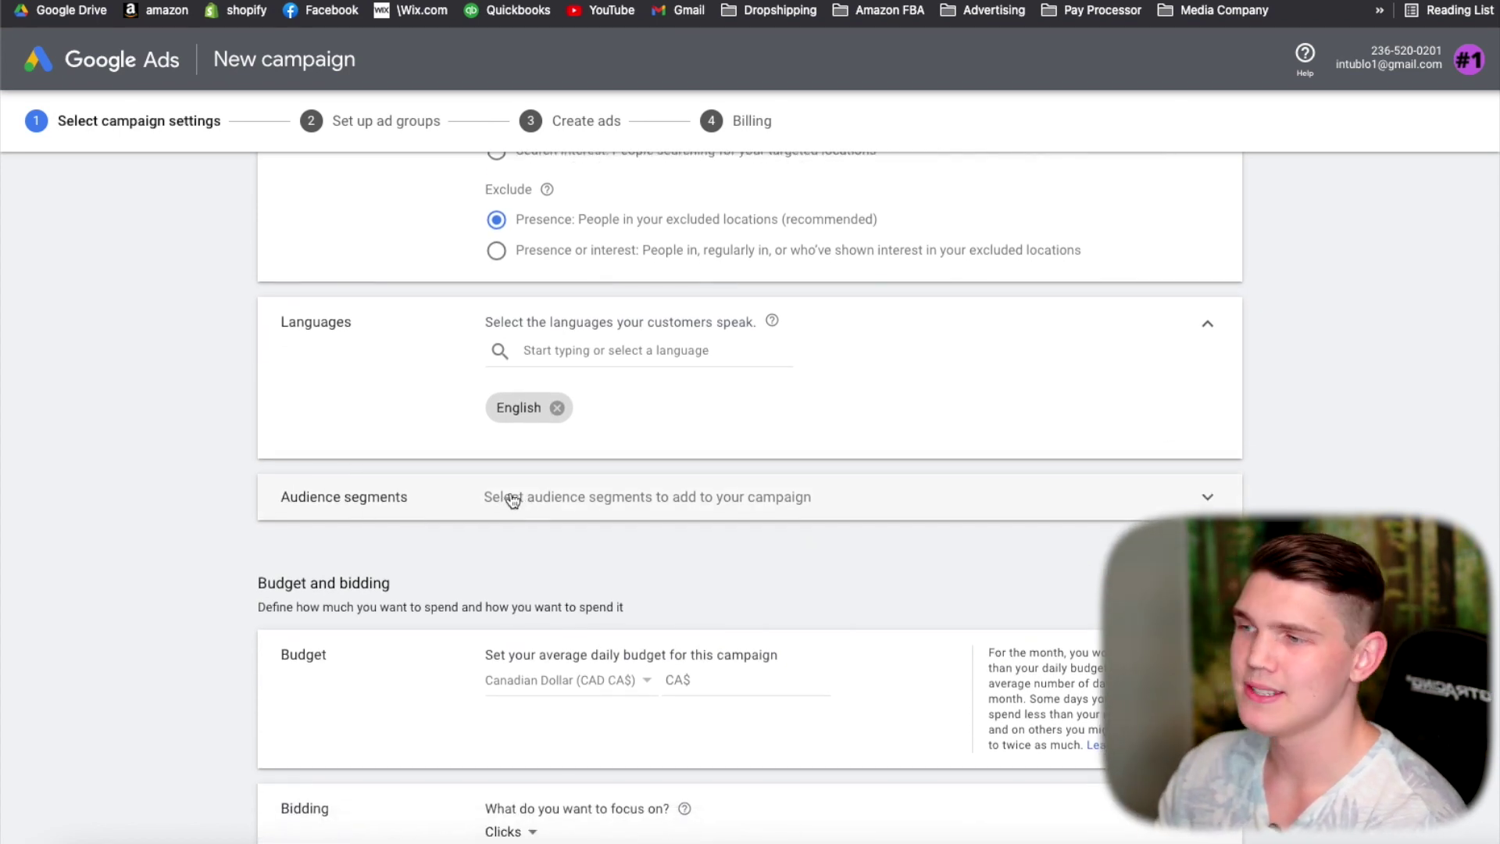
scroll(511, 500, down, 1)
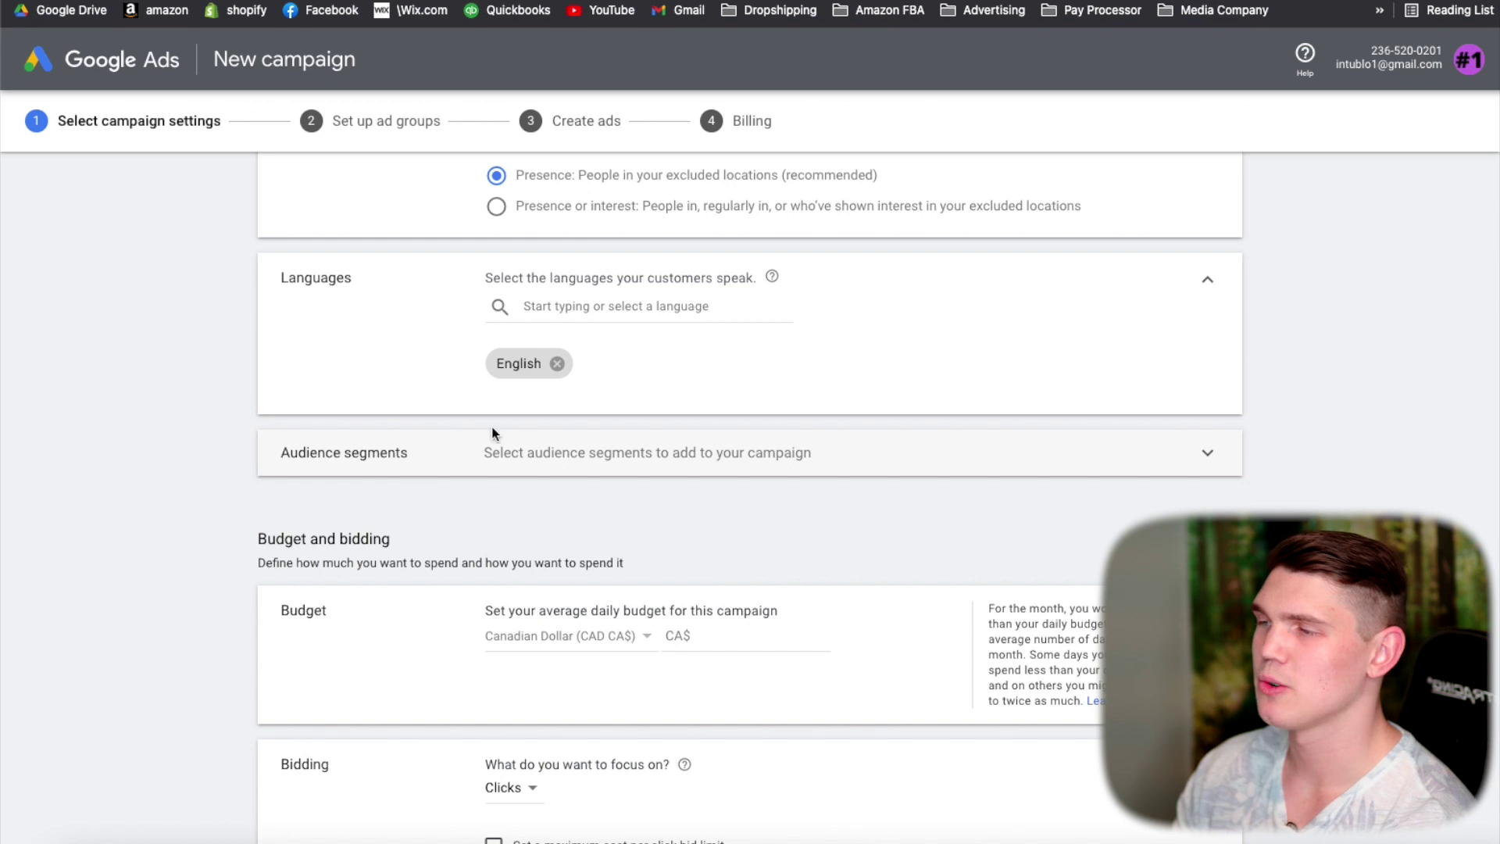
scroll(406, 457, down, 1)
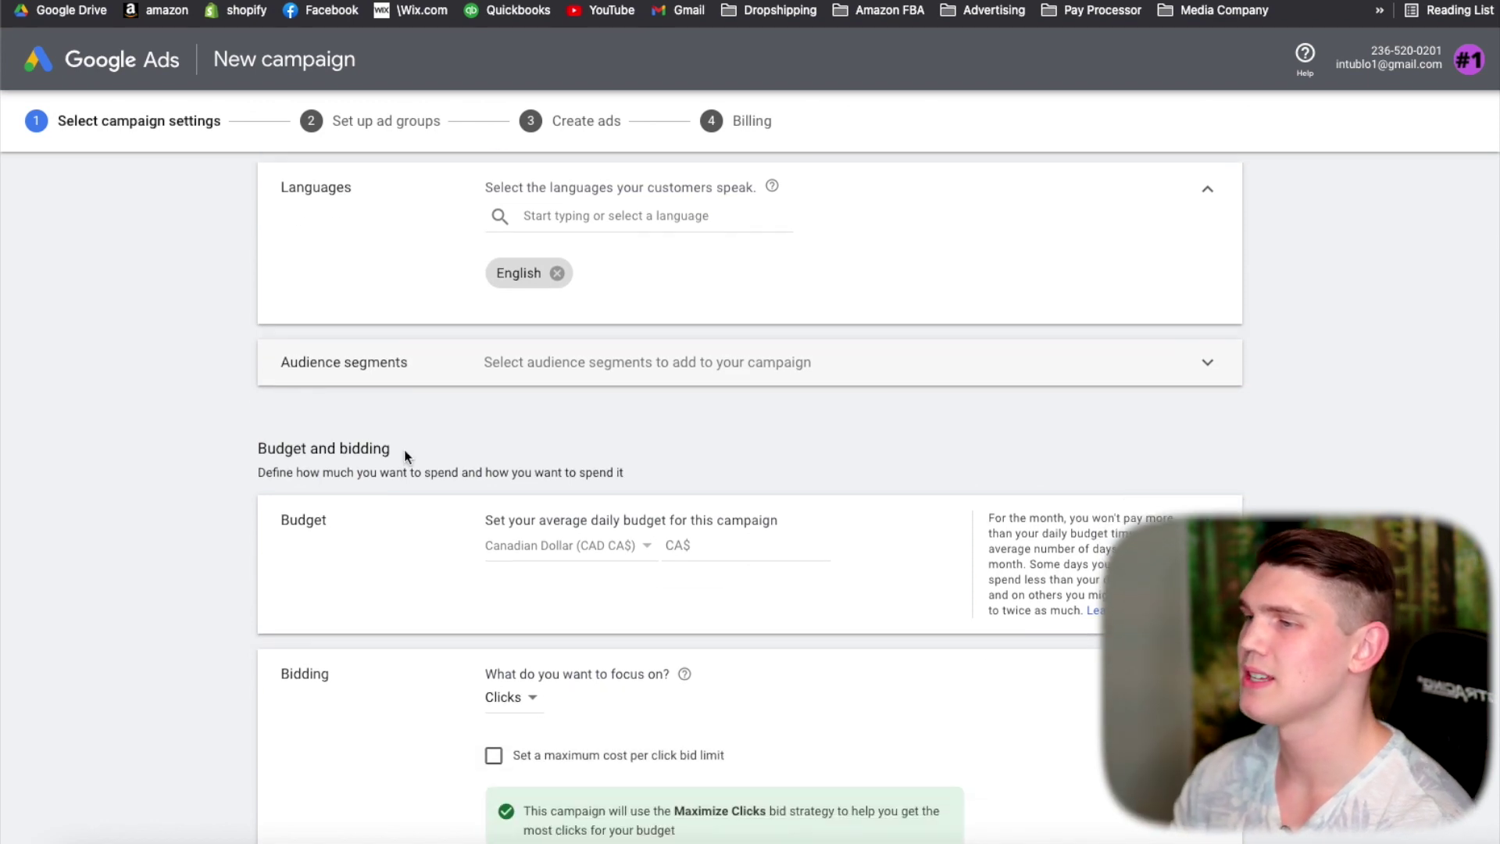
scroll(405, 448, down, 3)
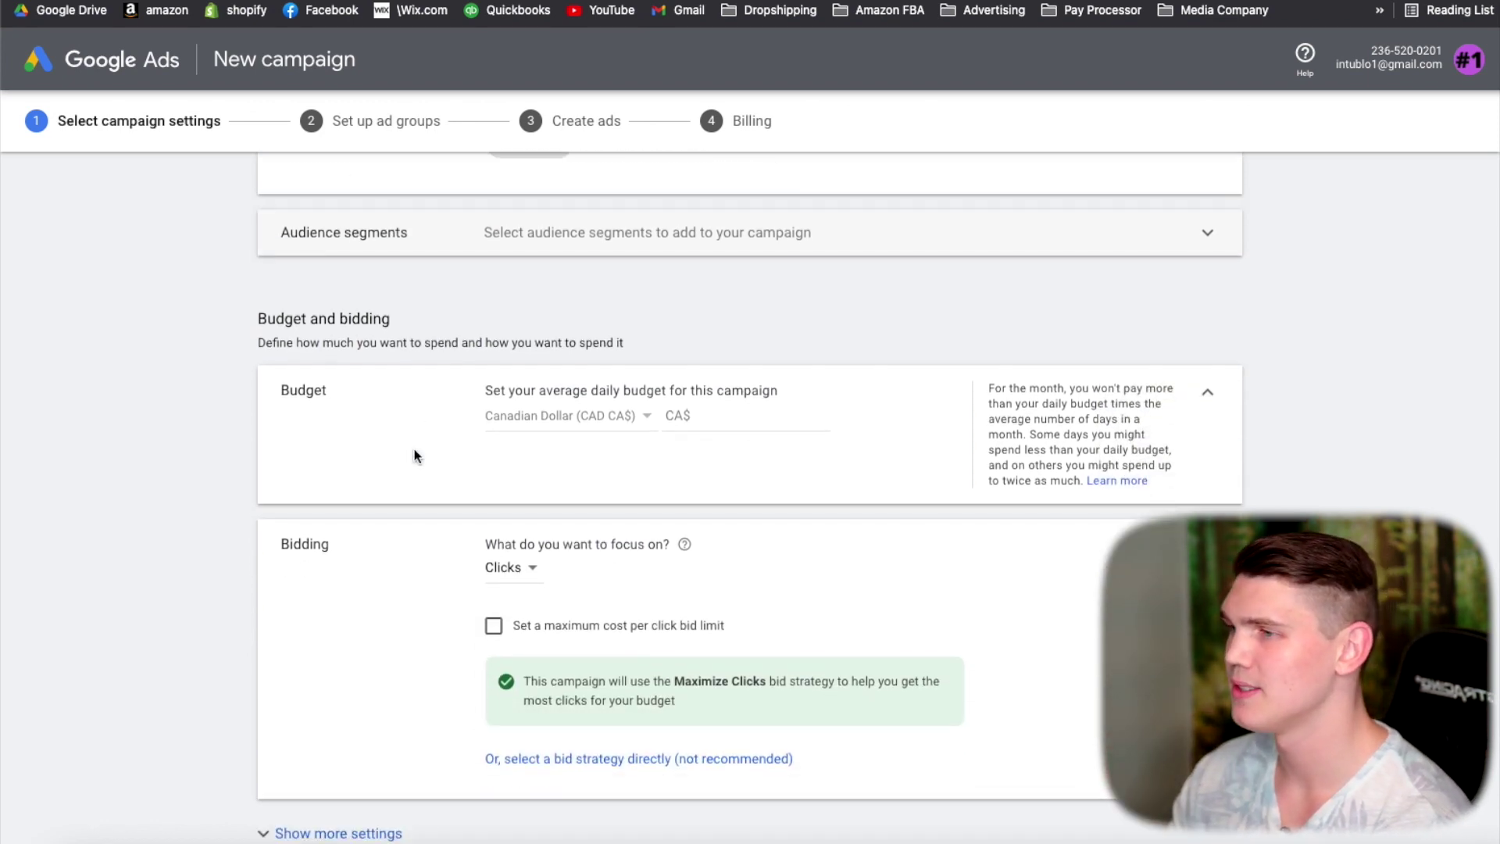
Step: Set the average daily budget to CA$100.00, replacing an initial 50
drag(482, 379, 807, 388)
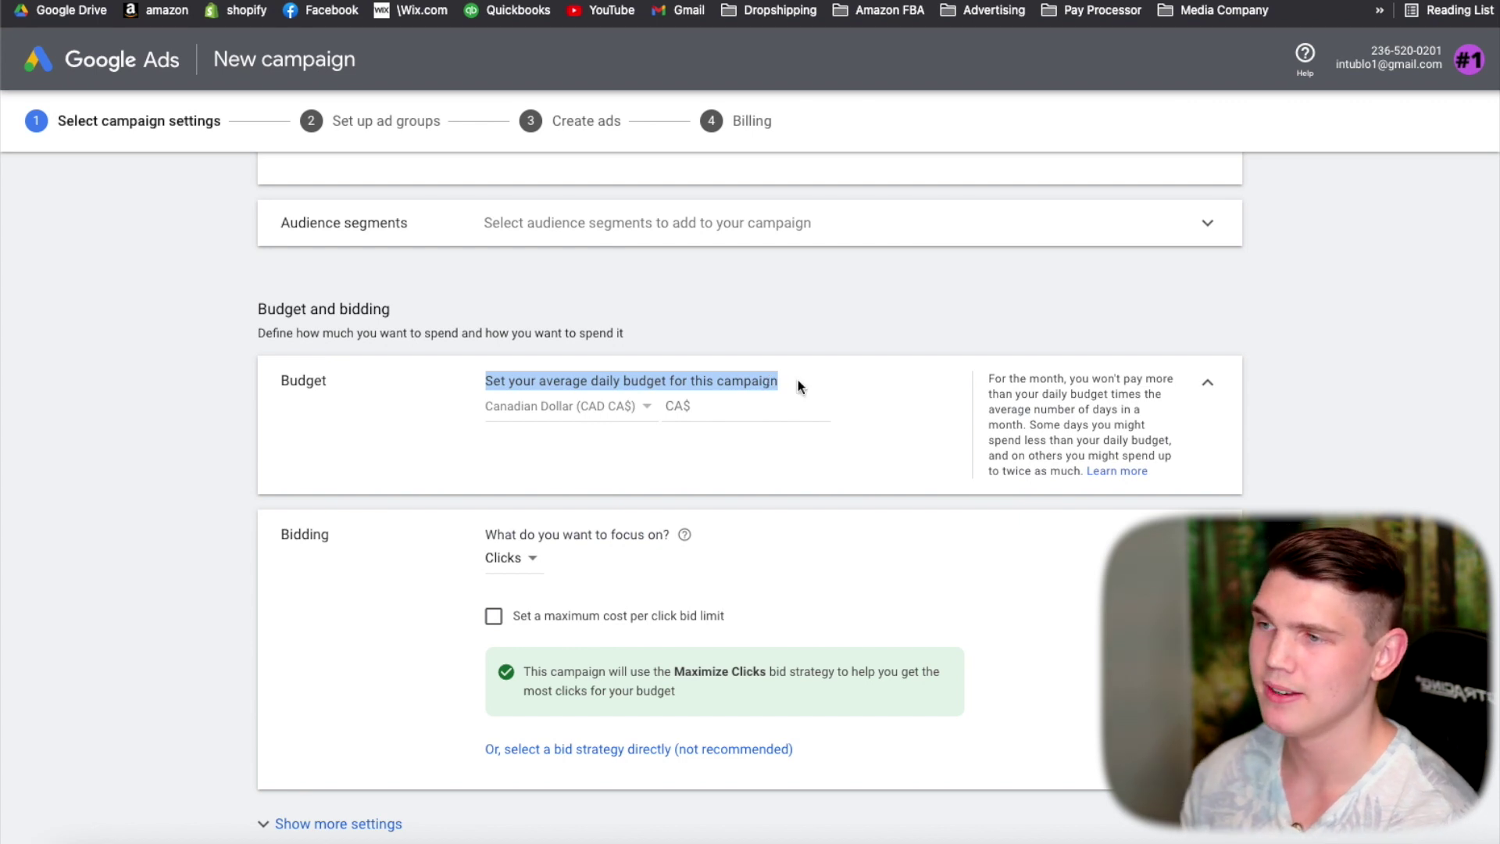
click(797, 385)
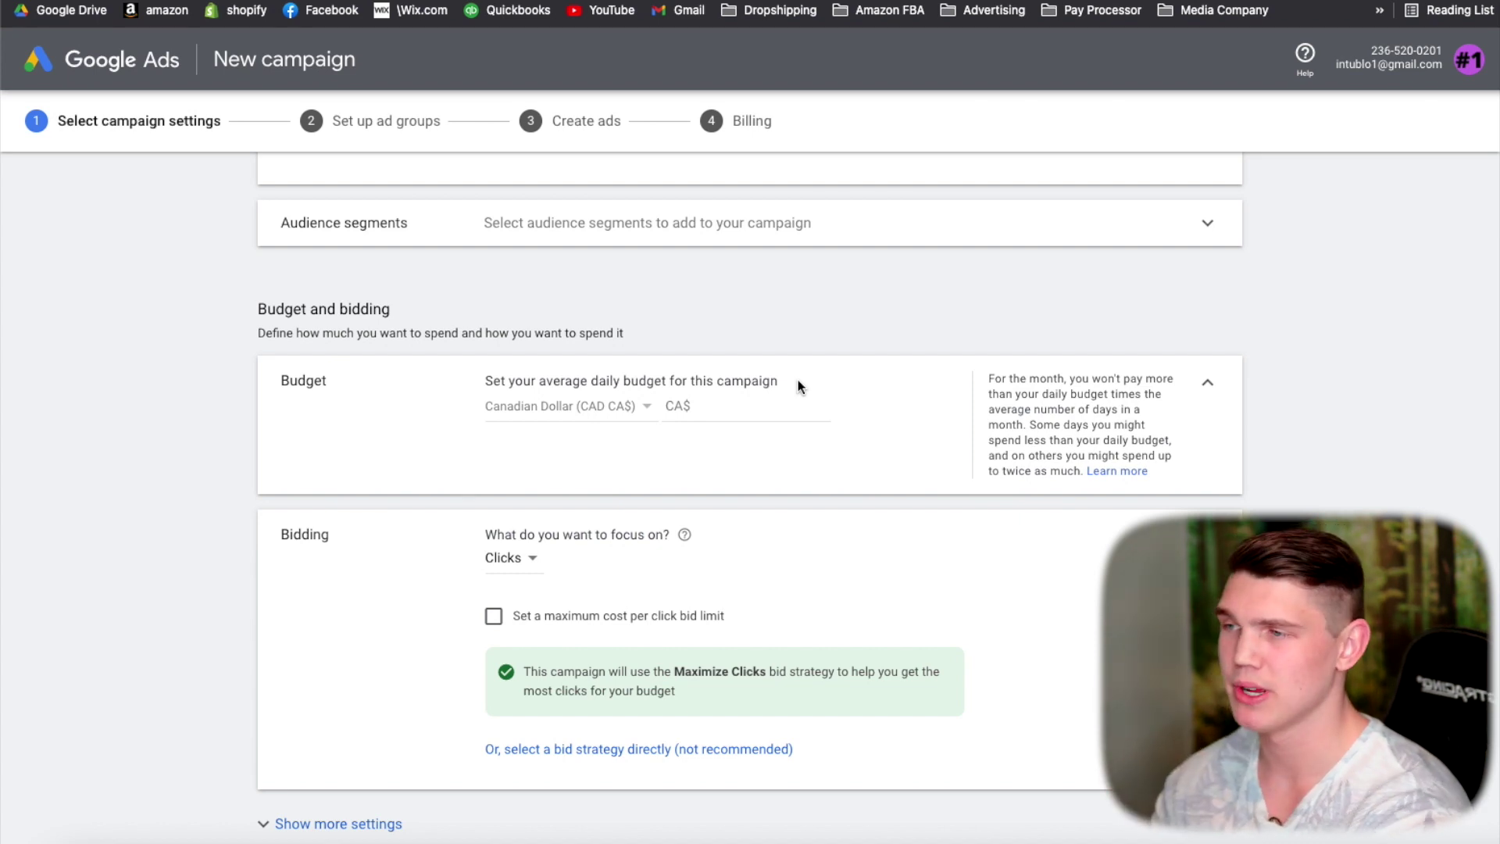
click(713, 410)
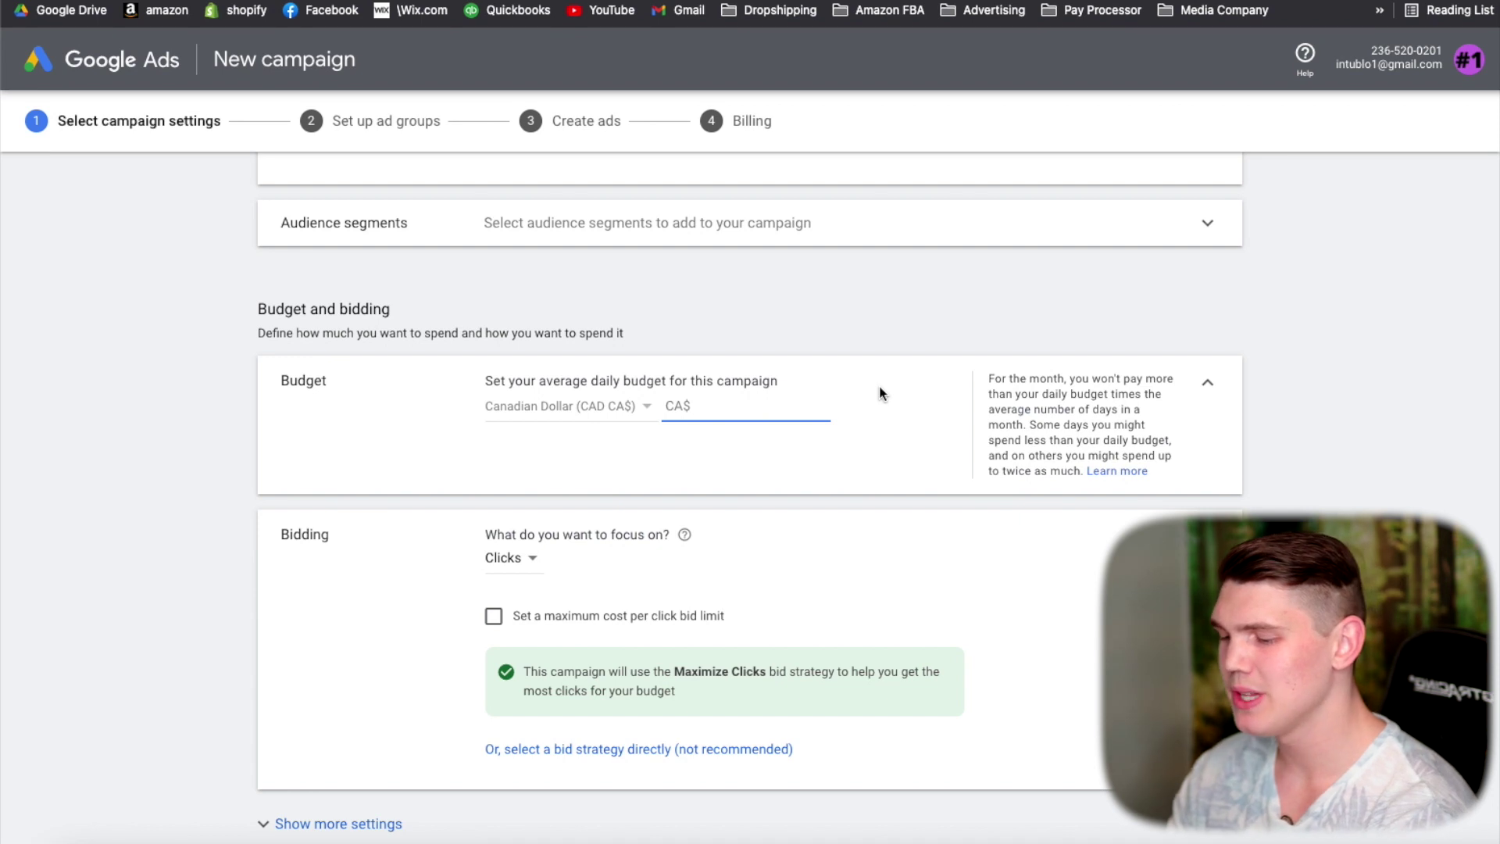
text(50)
click(891, 407)
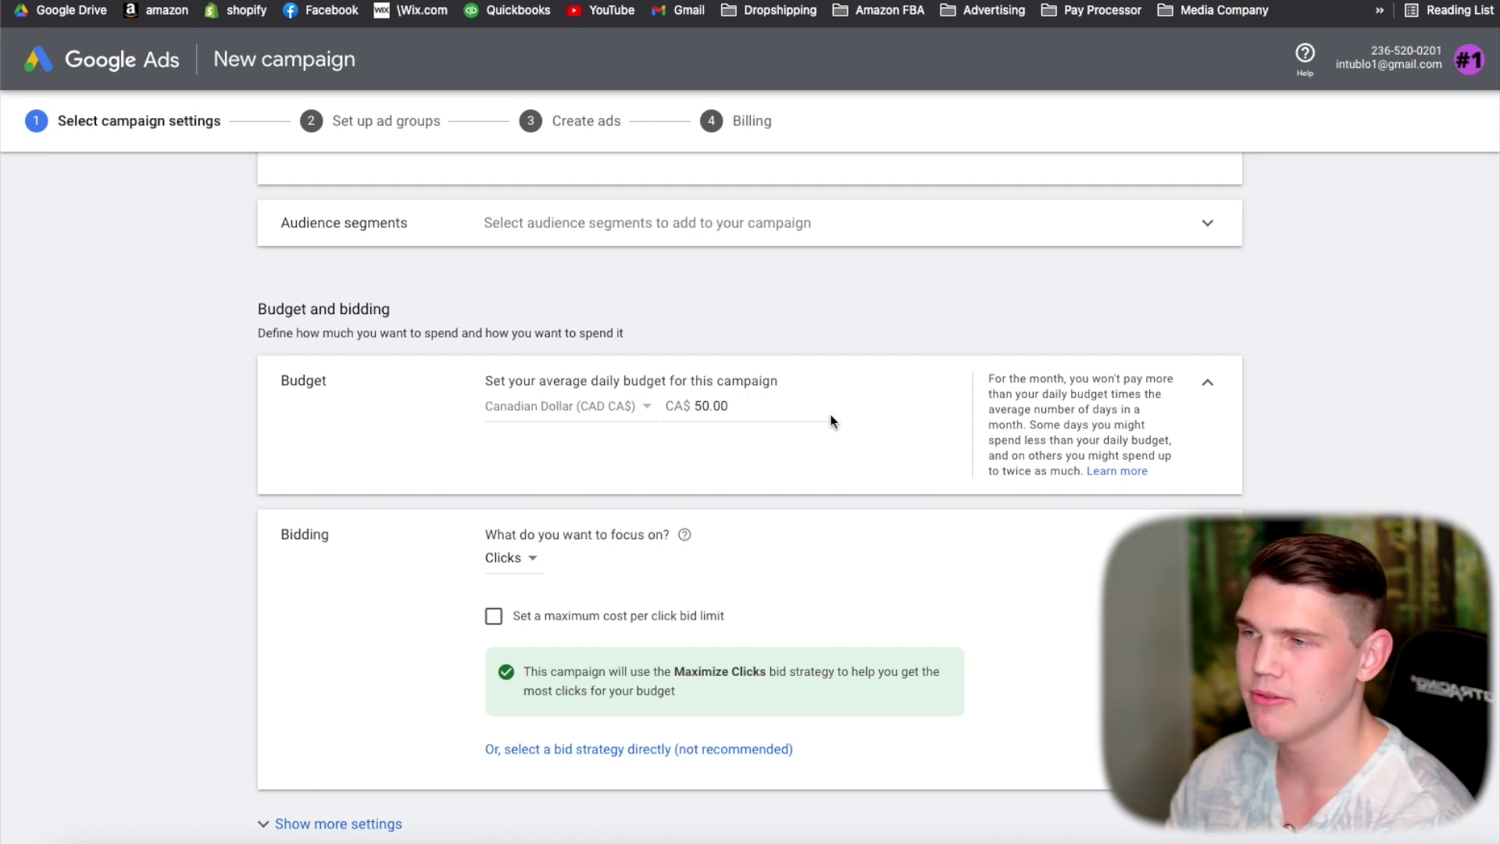
click(759, 407)
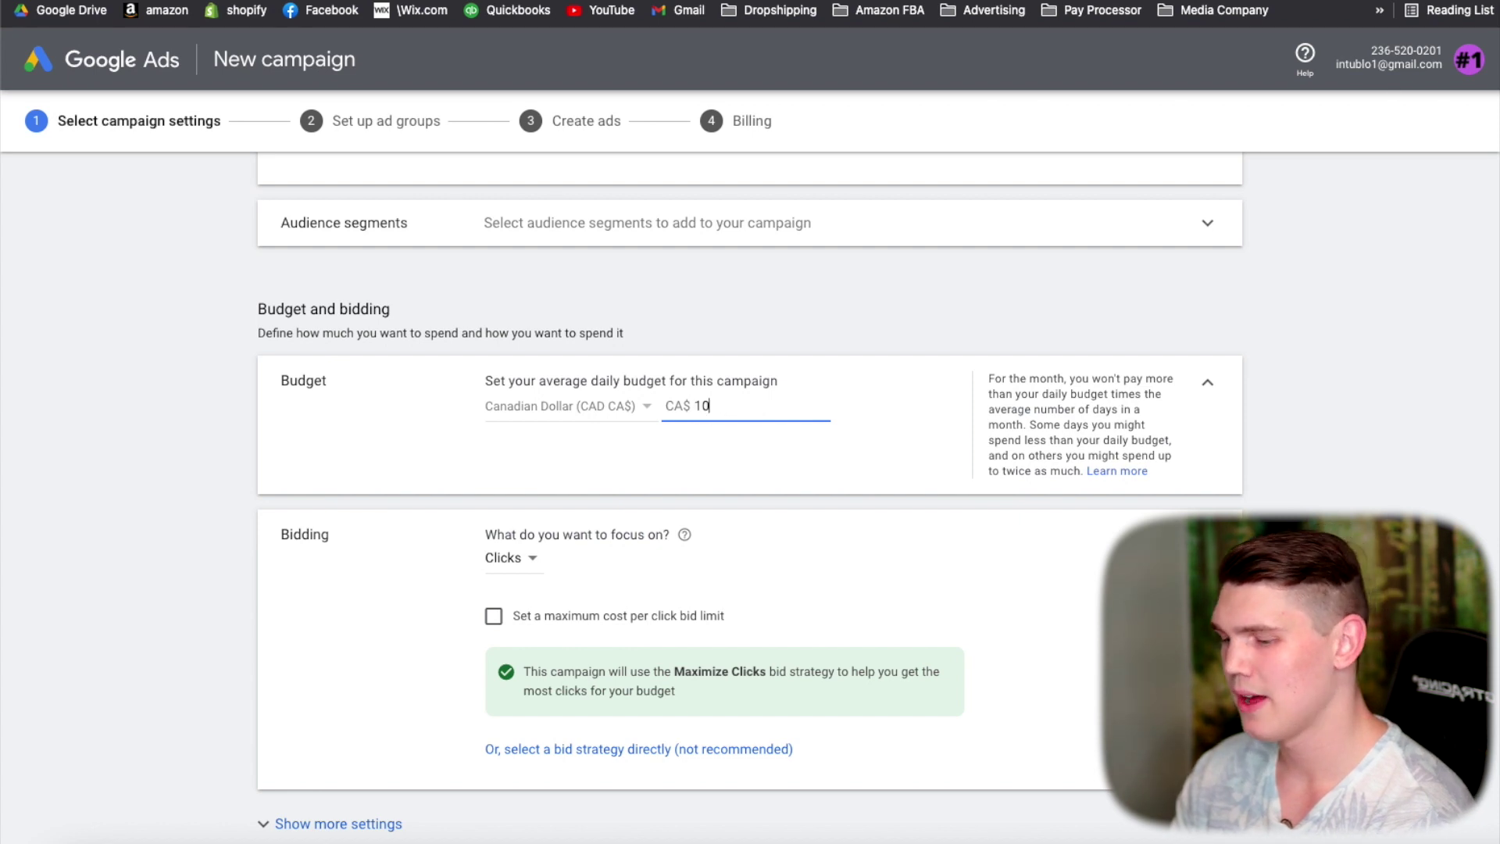
text(100)
click(855, 400)
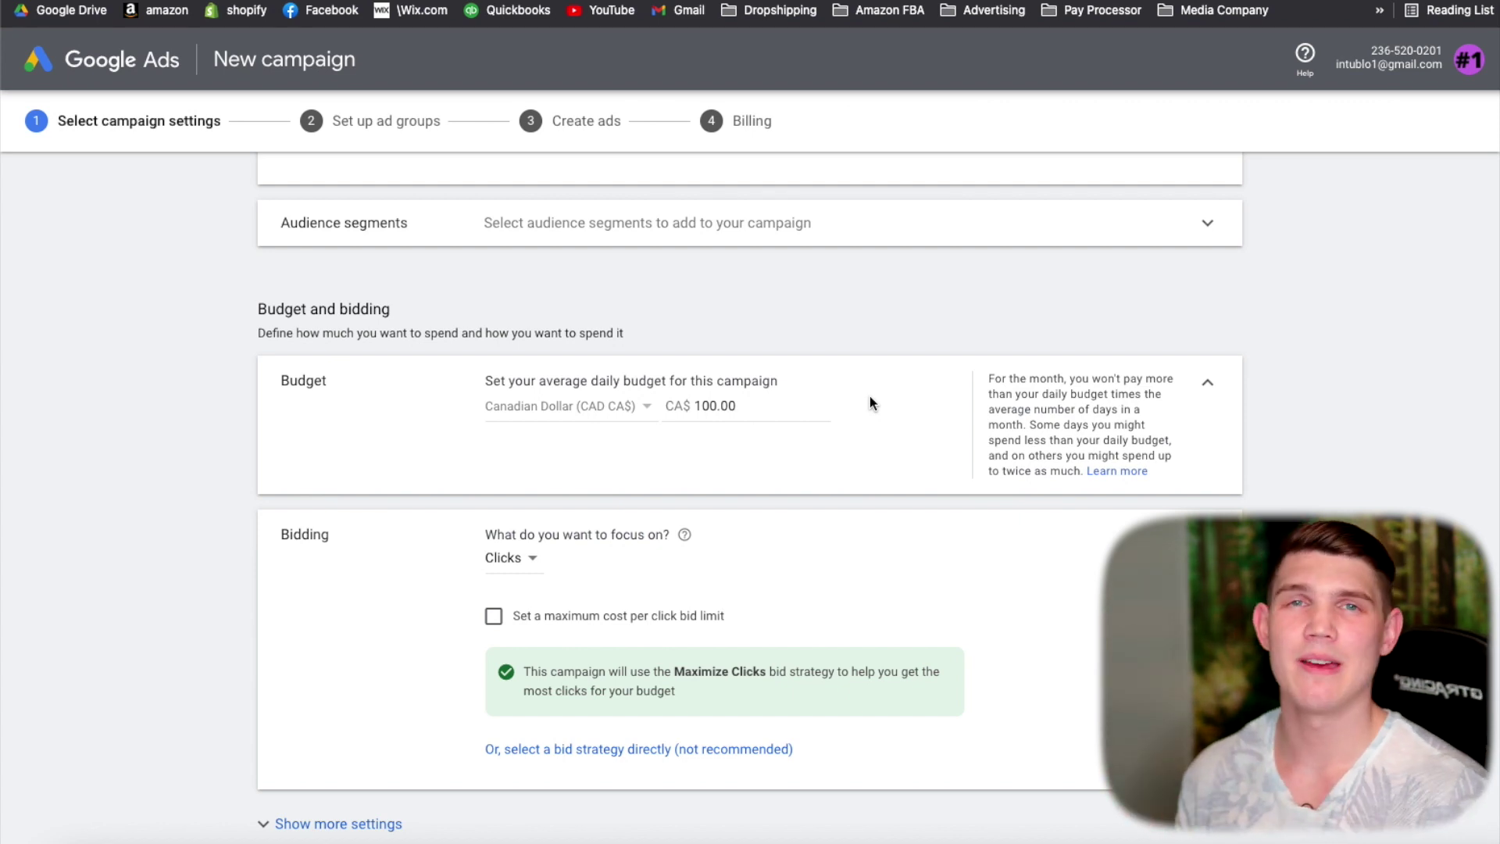
Step: Select the bid strategy directly and choose Manual CPC
scroll(496, 418, down, 2)
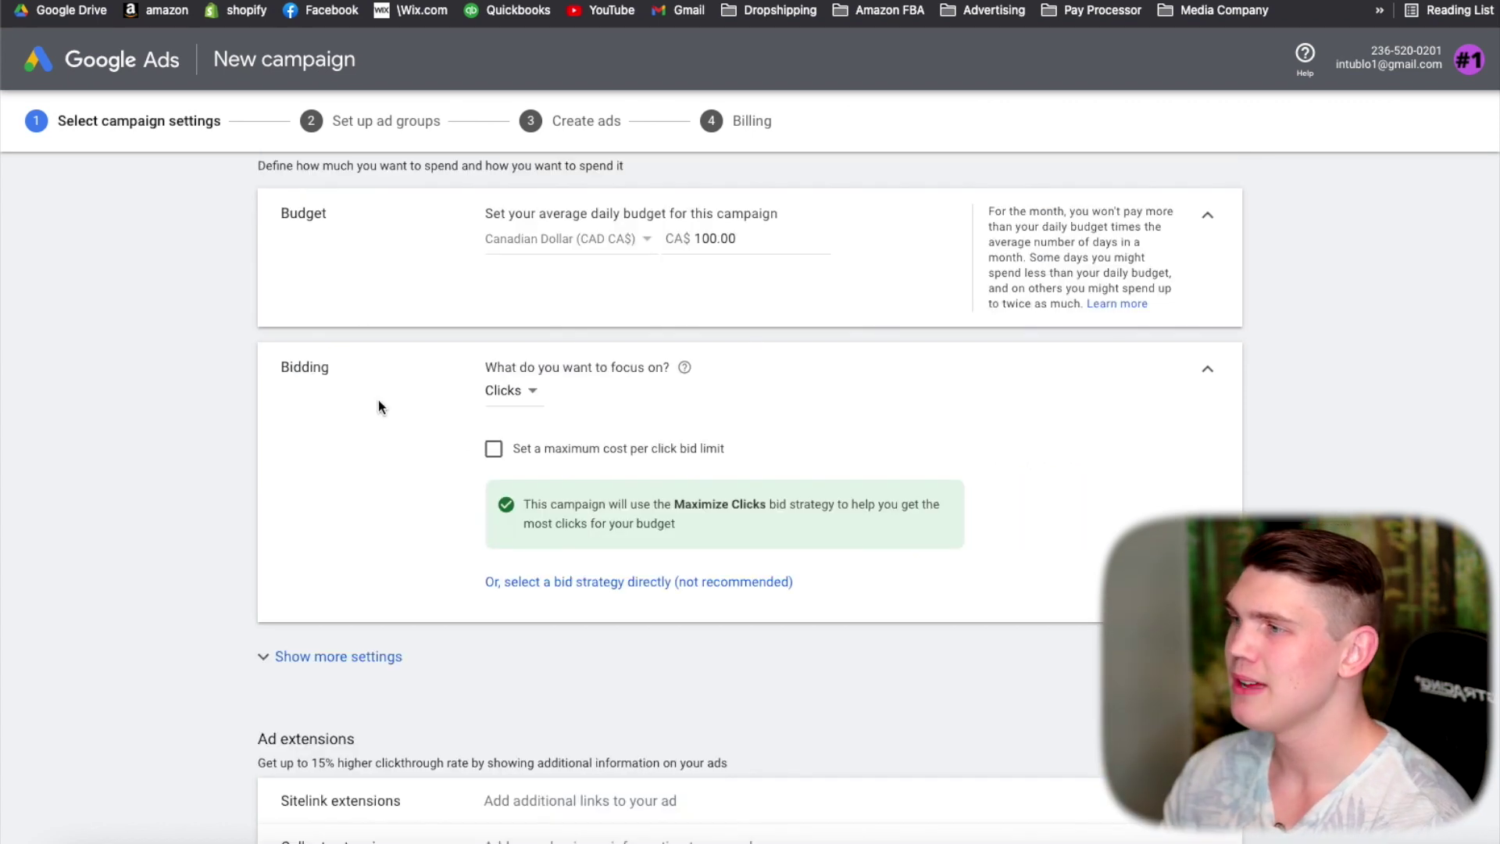
scroll(575, 534, down, 1)
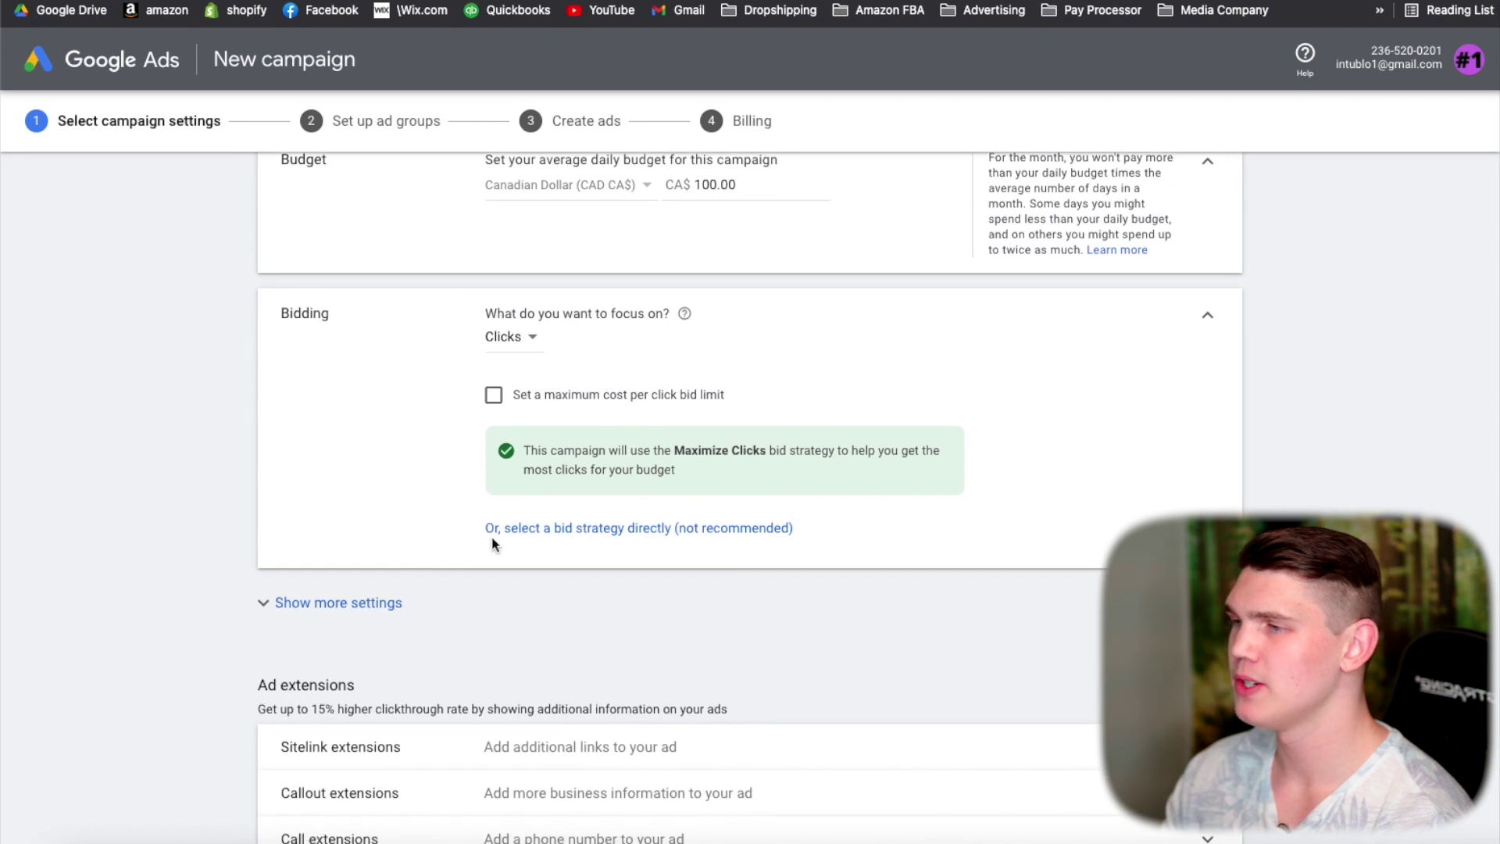
click(553, 532)
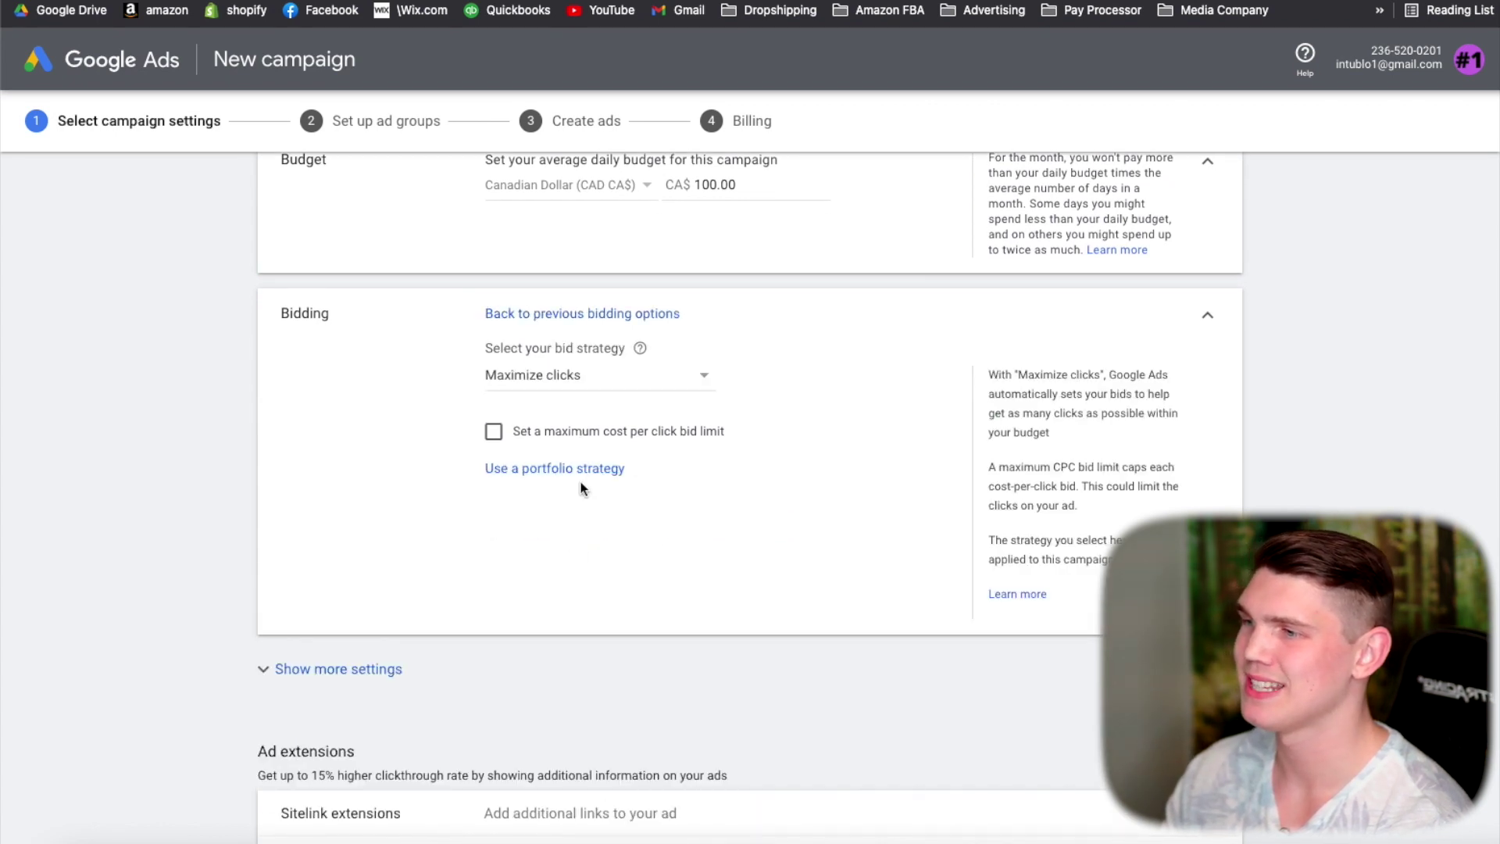
scroll(581, 489, down, 1)
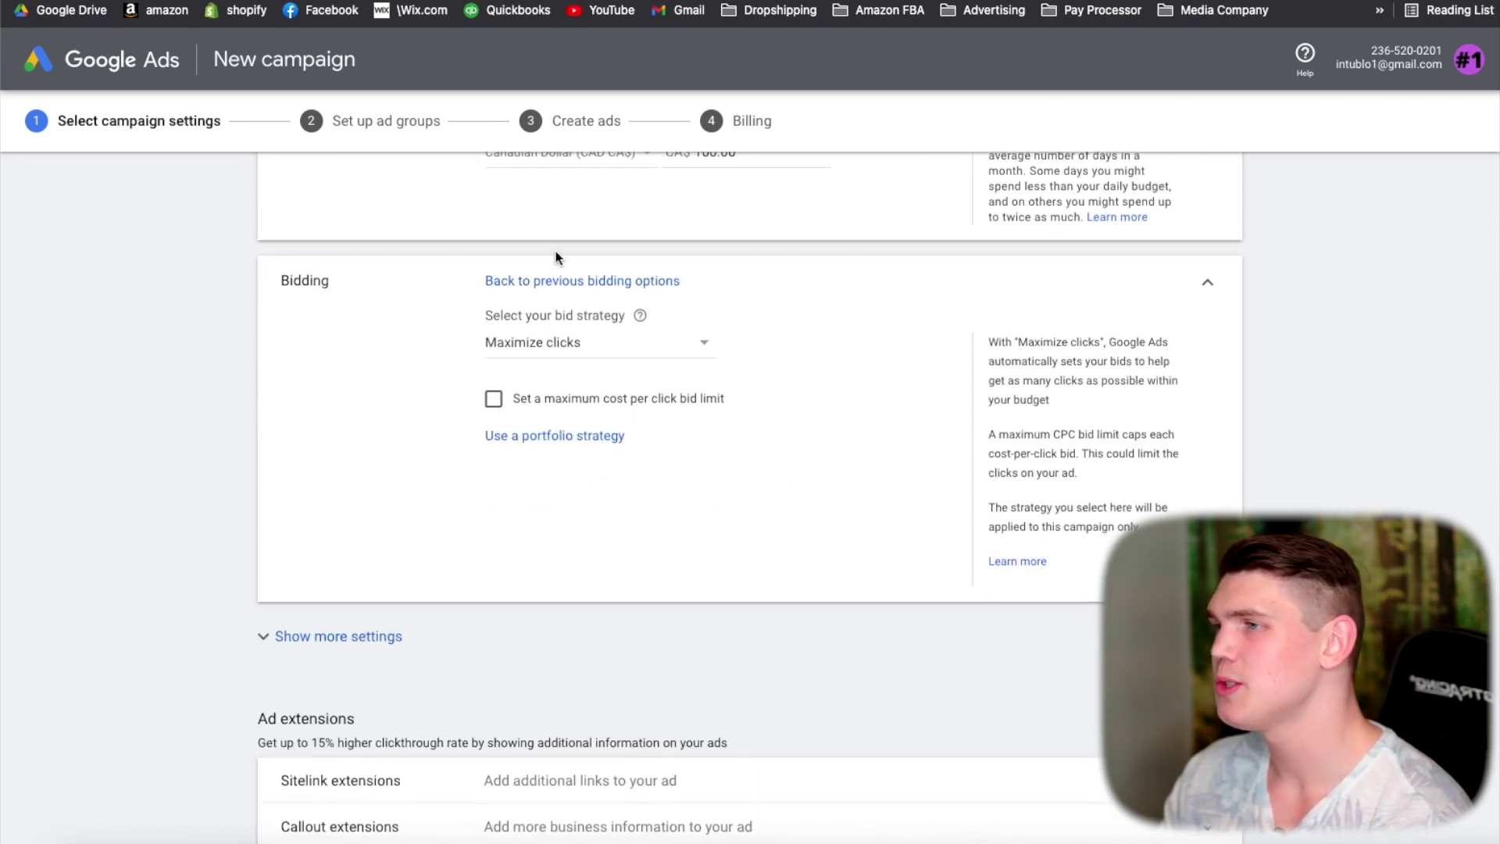
drag(499, 320, 604, 316)
click(664, 349)
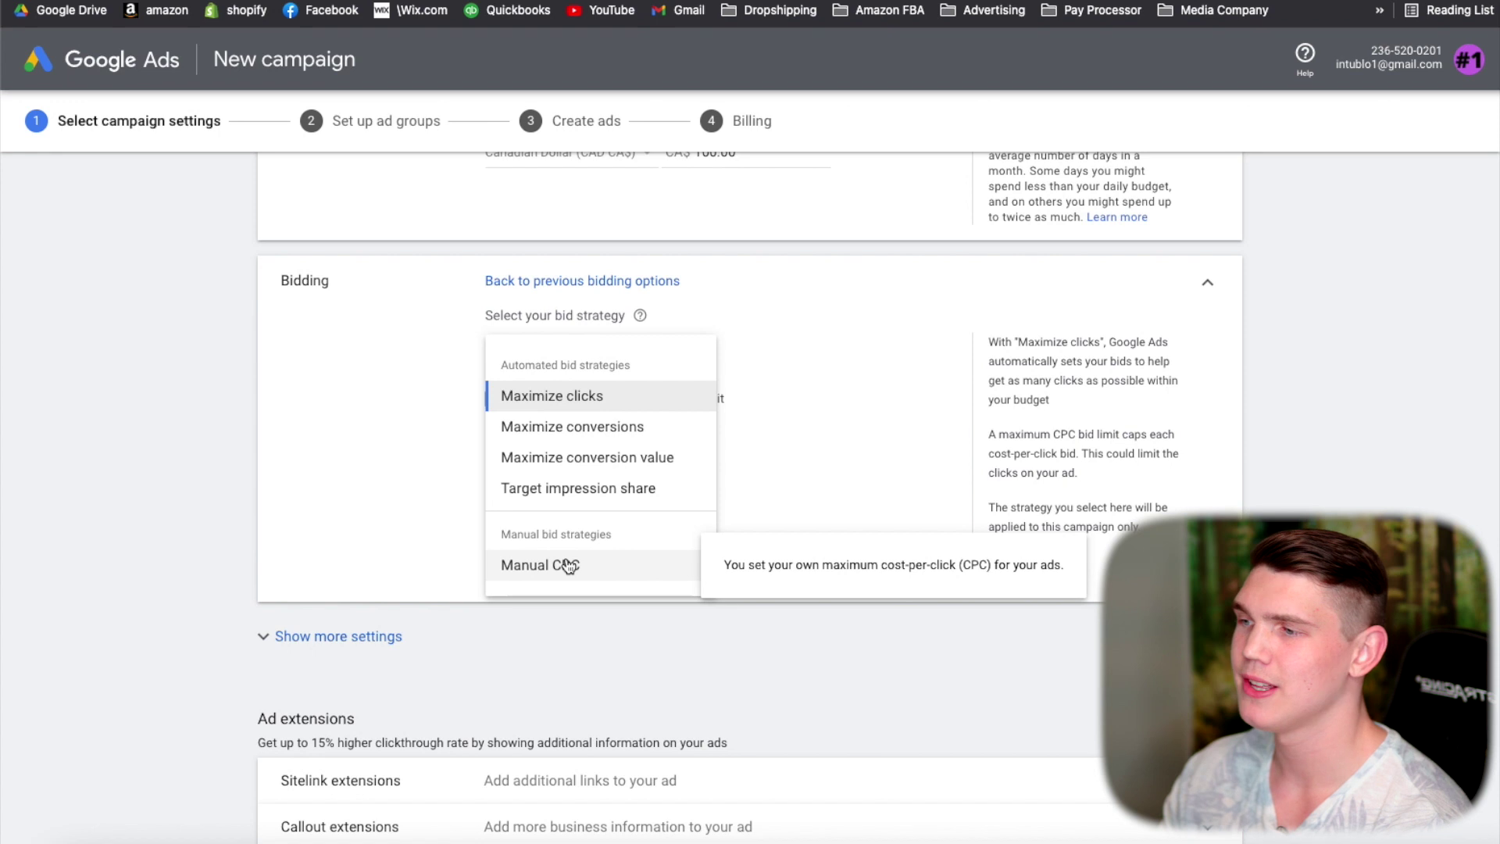
click(525, 569)
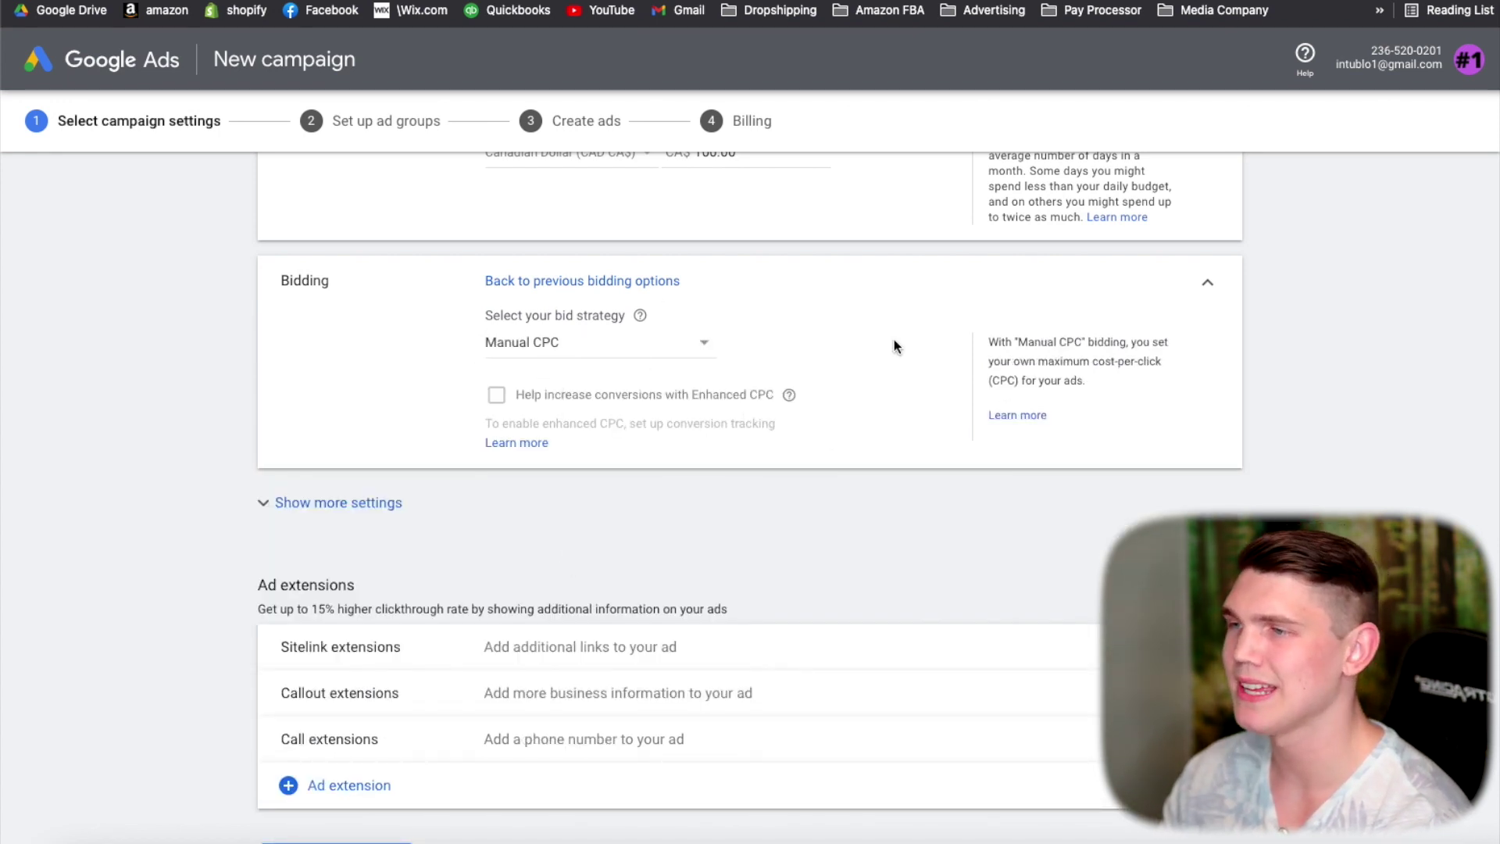
scroll(791, 370, down, 1)
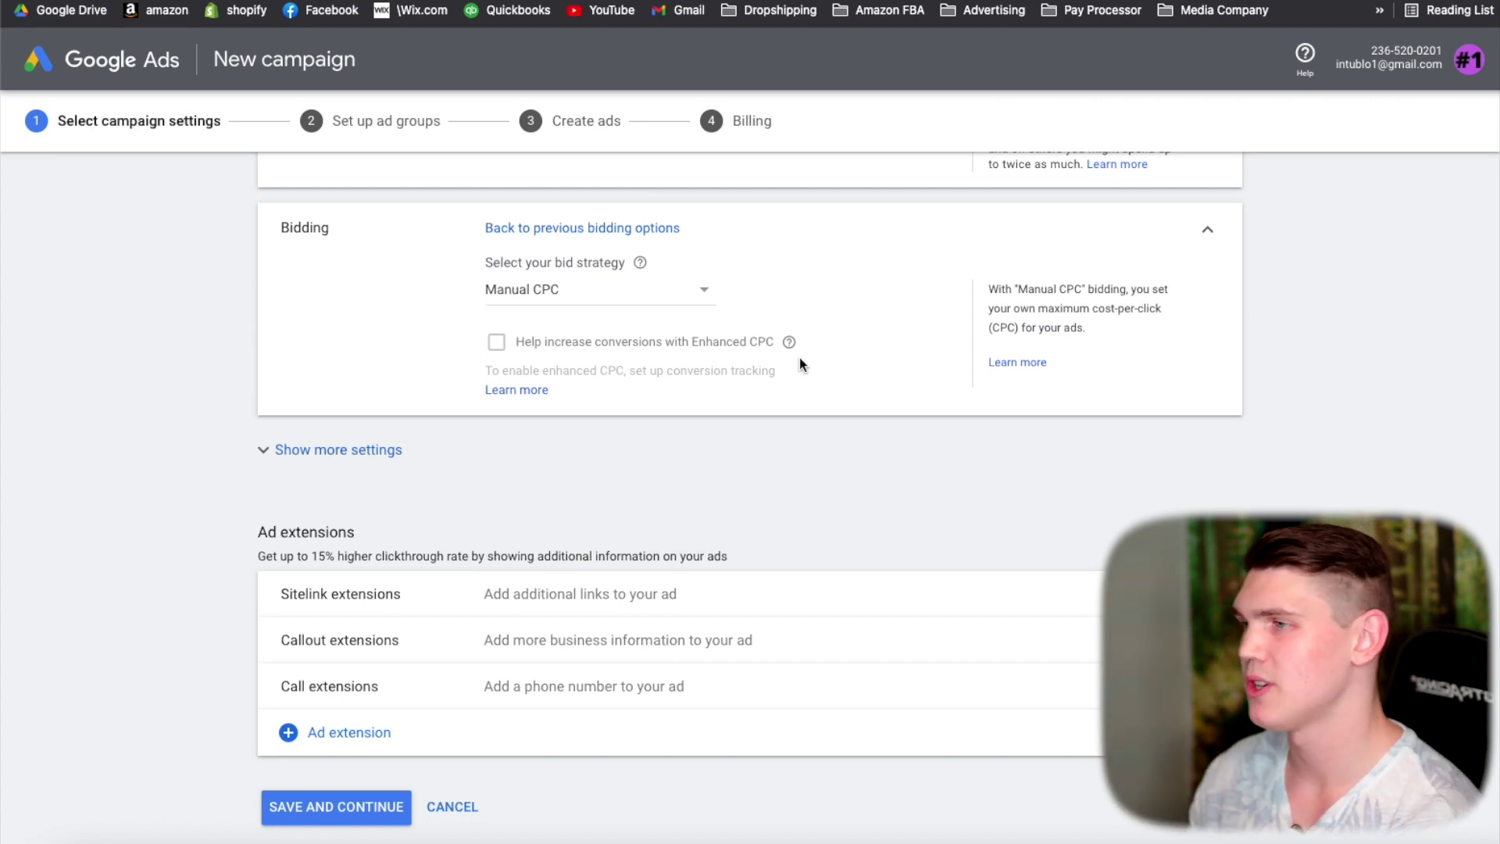
click(362, 443)
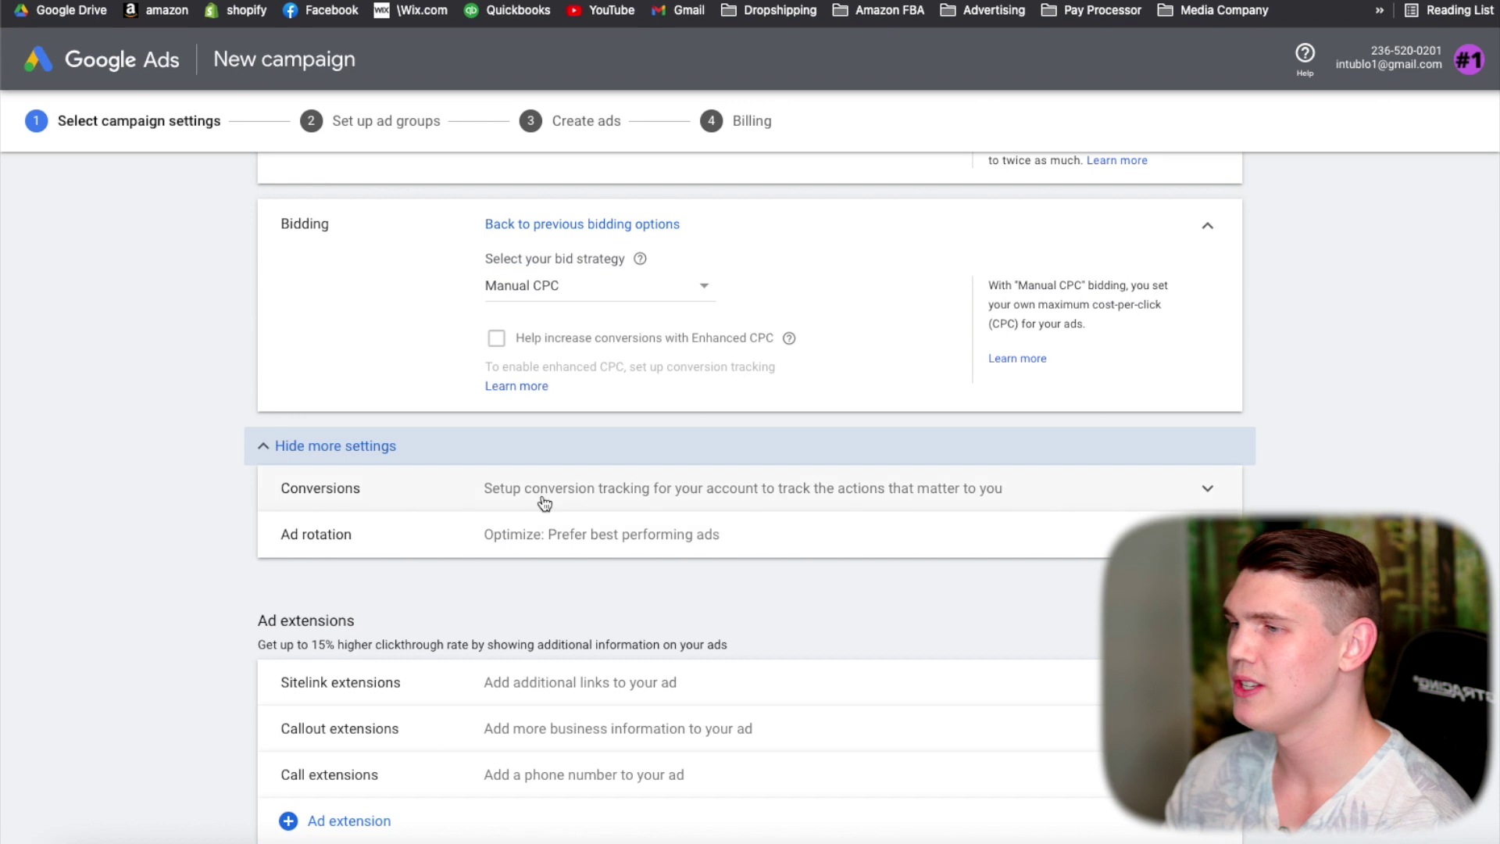
click(386, 443)
scroll(162, 429, down, 1)
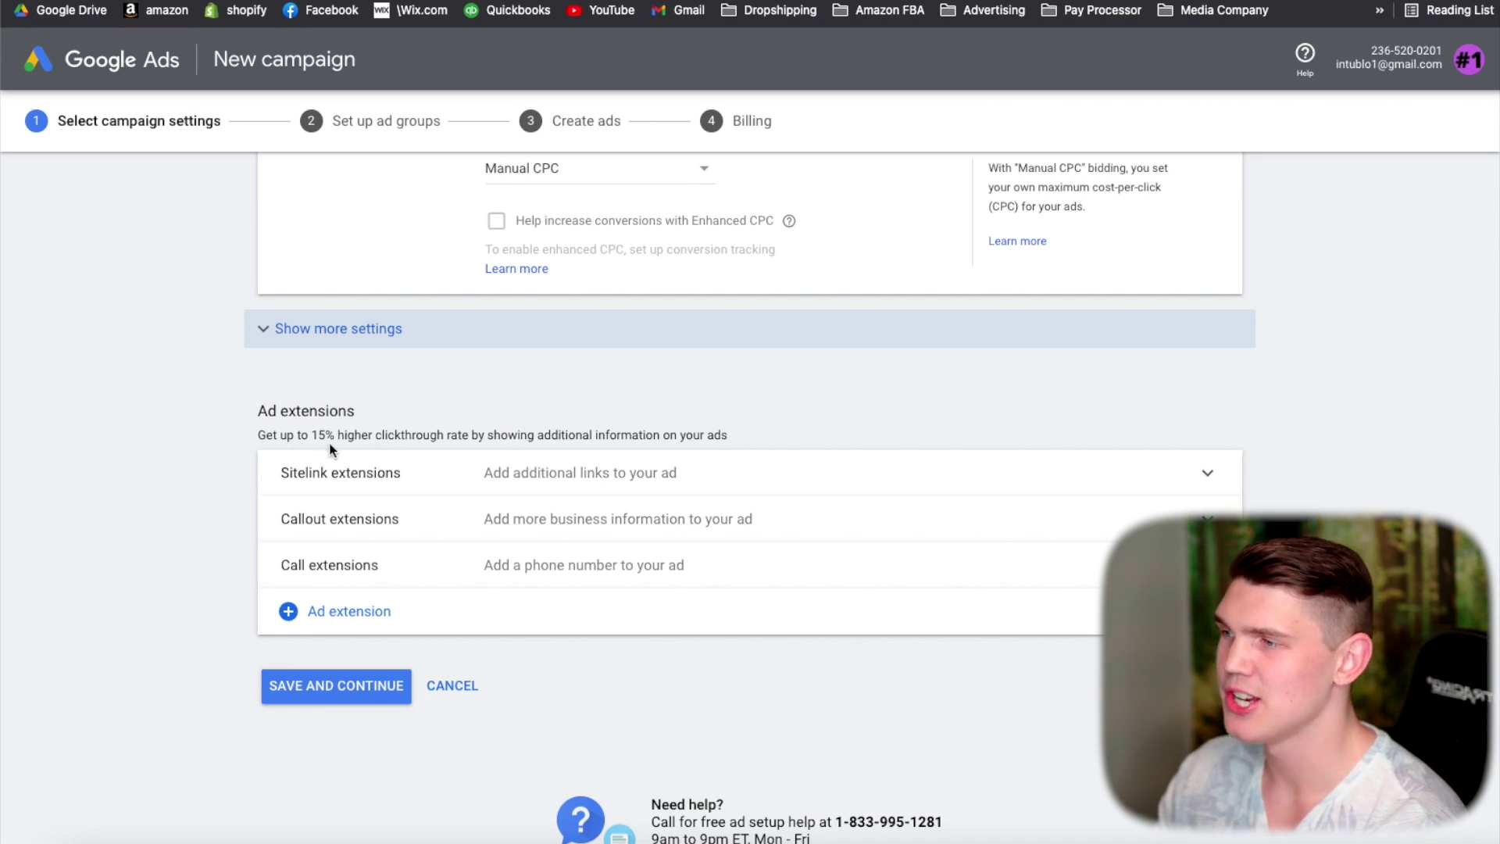
scroll(636, 447, down, 1)
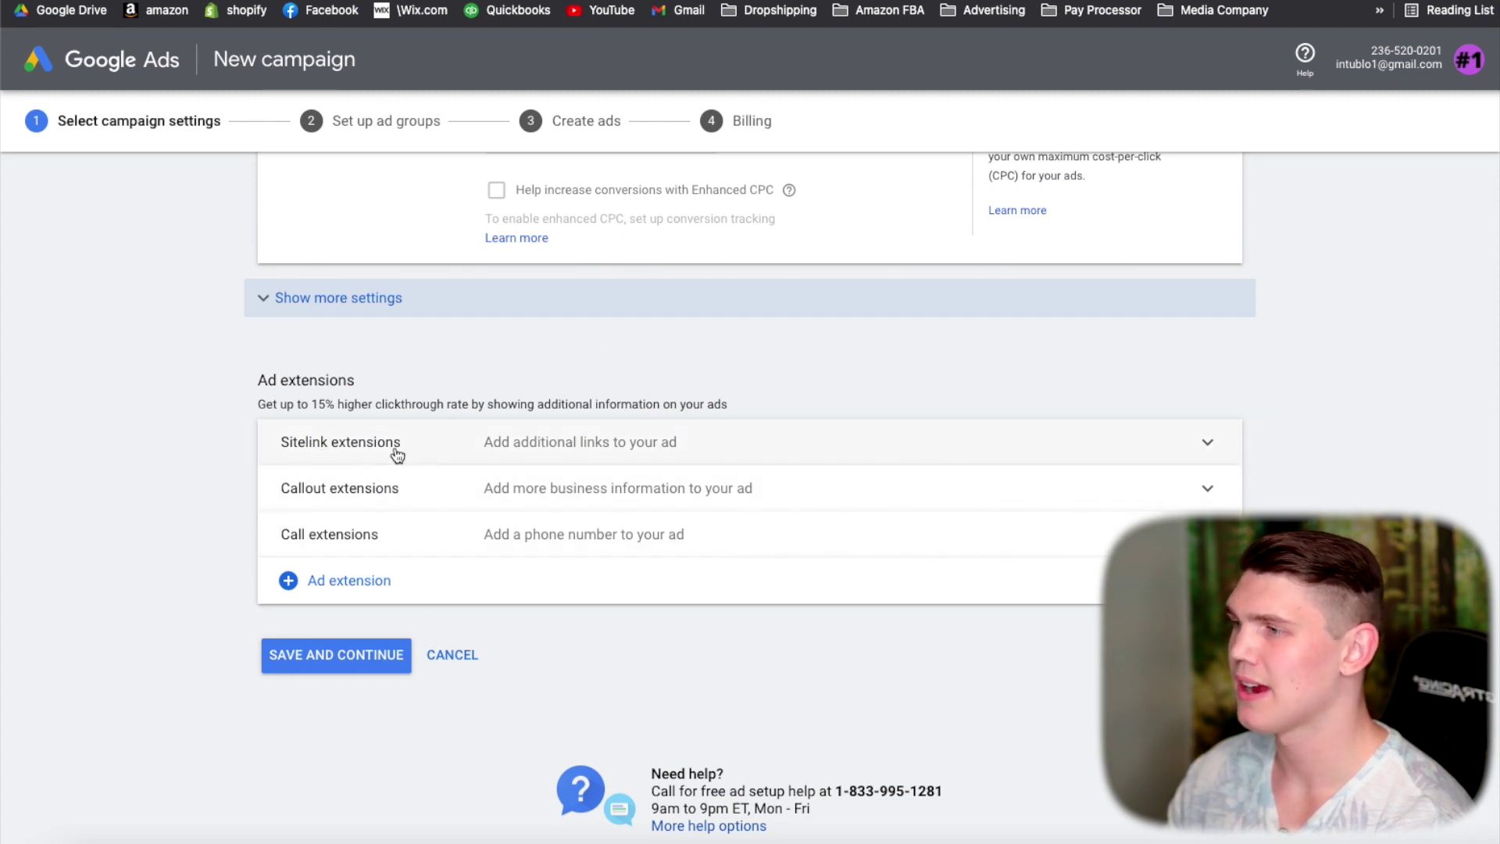
click(788, 442)
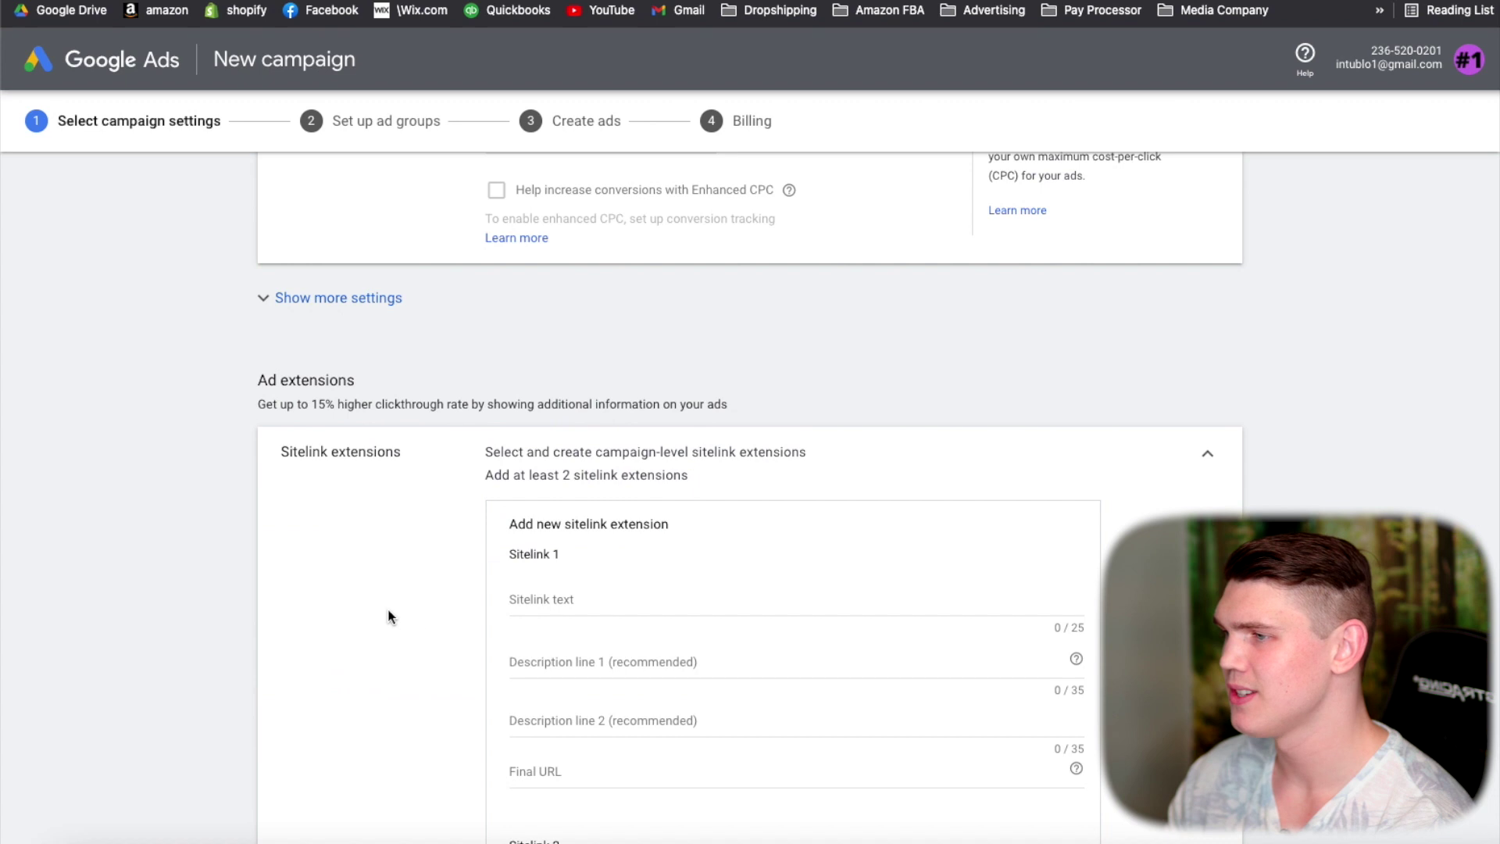
Step: Trim the fourth sitelink to 25 characters, save the four sitelinks and collapse the panel
scroll(384, 539, down, 3)
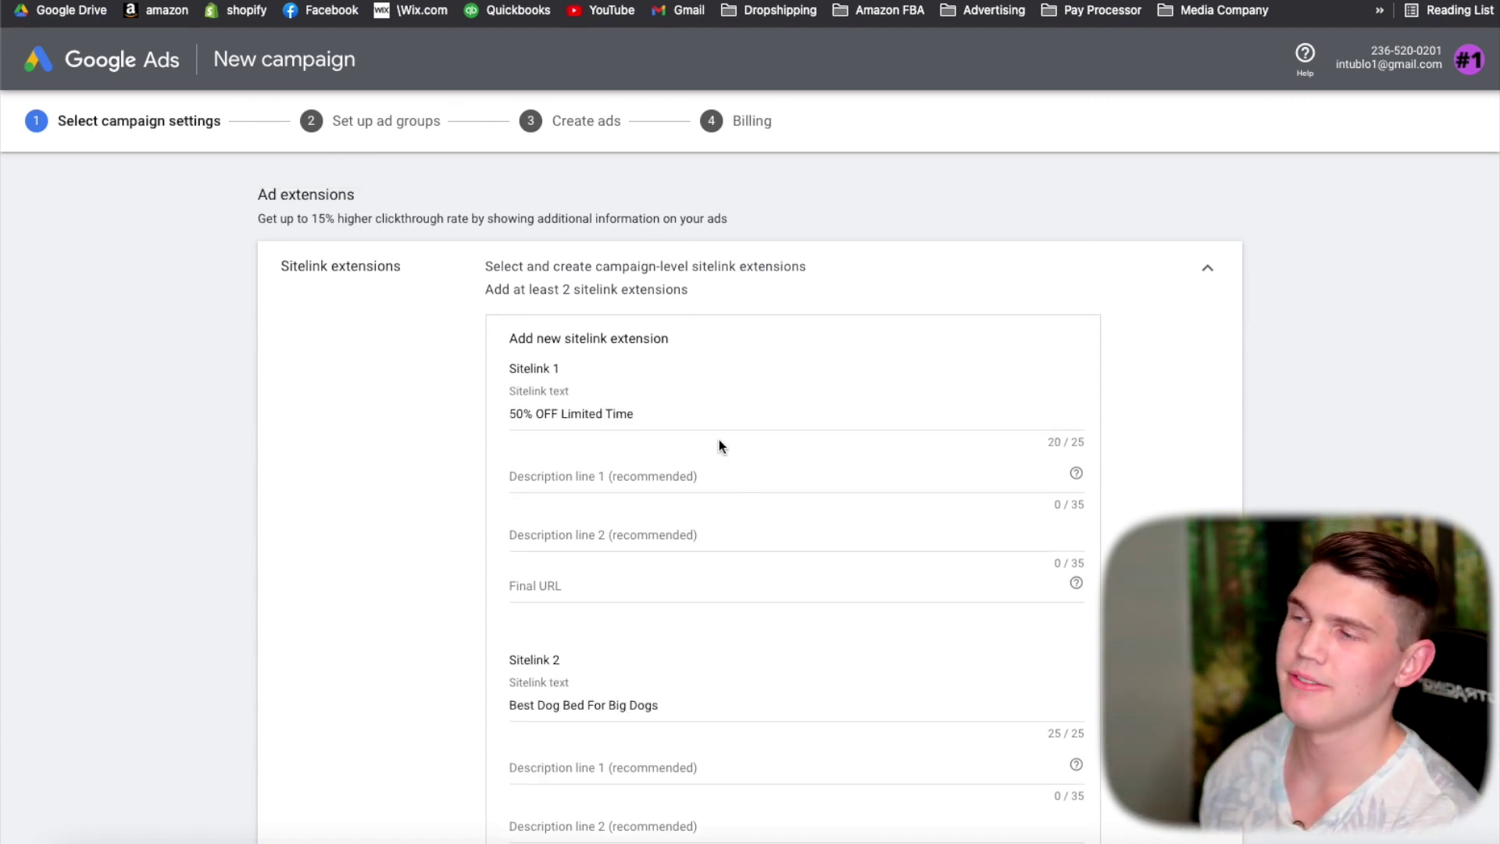
scroll(617, 422, down, 1)
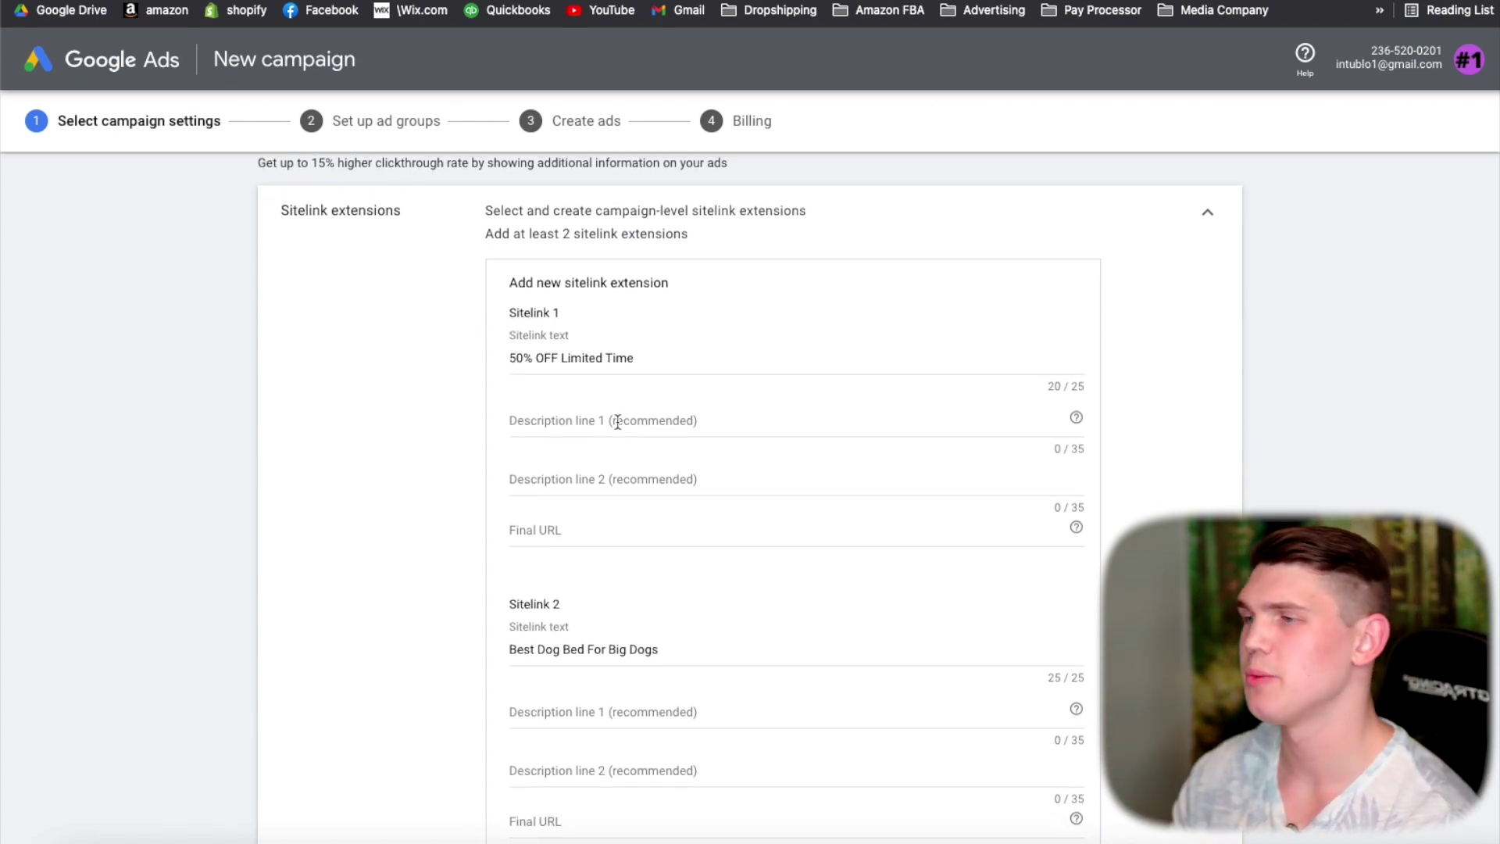
scroll(617, 422, down, 3)
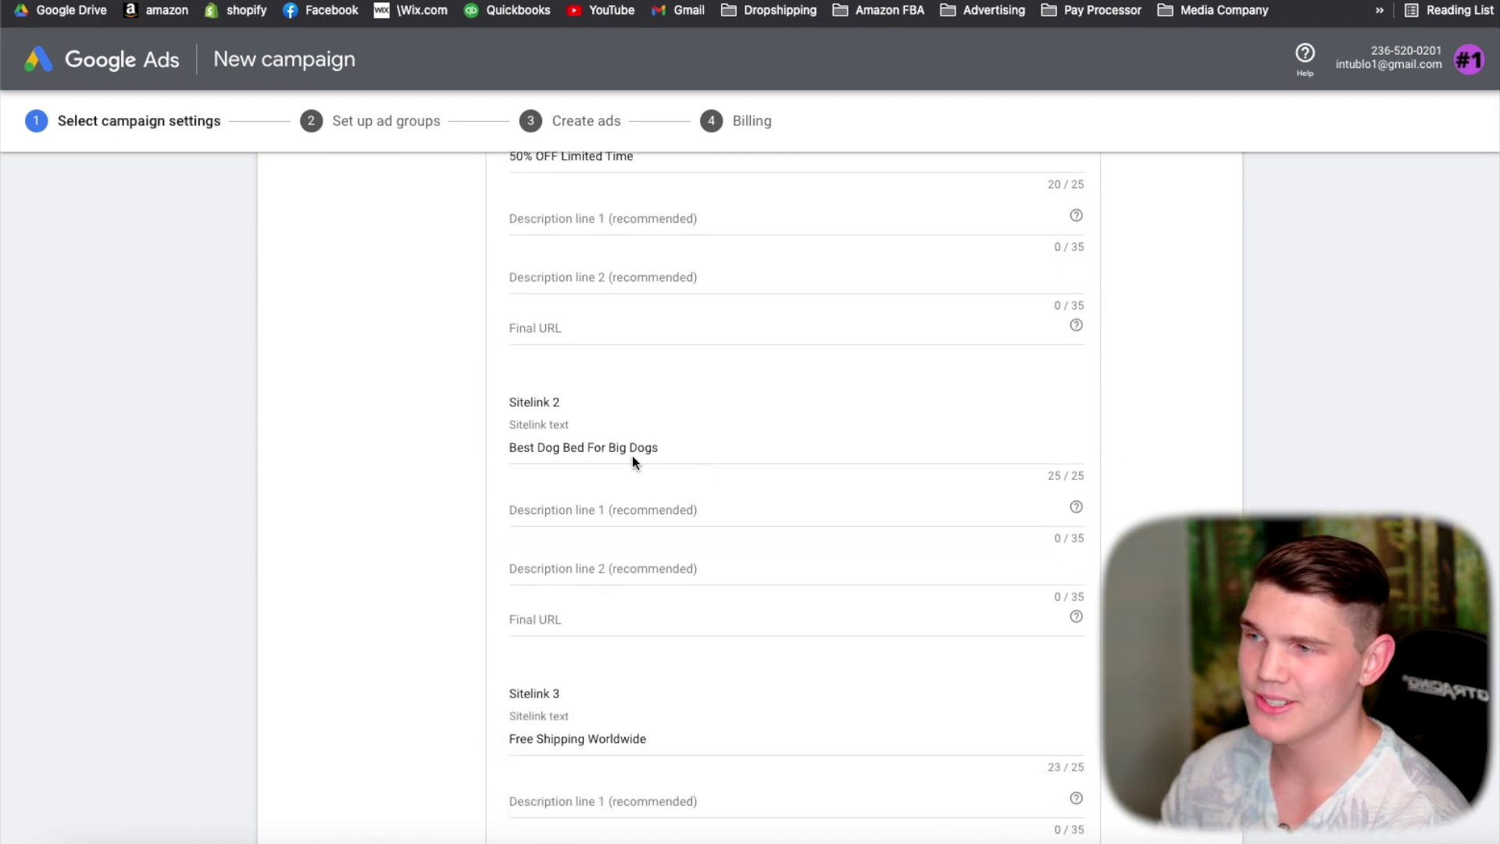
scroll(648, 456, down, 7)
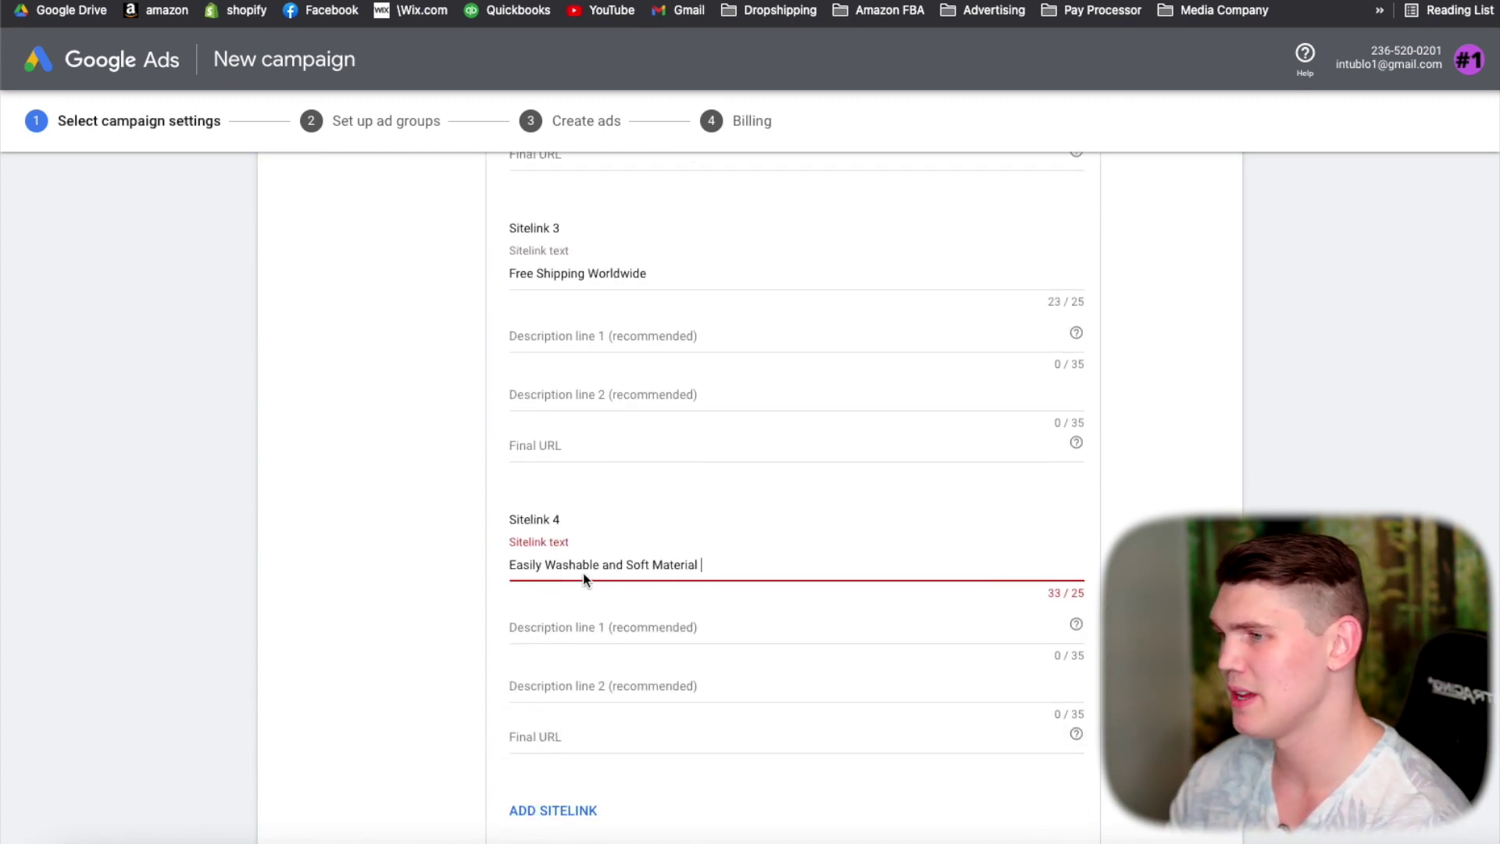
click(794, 556)
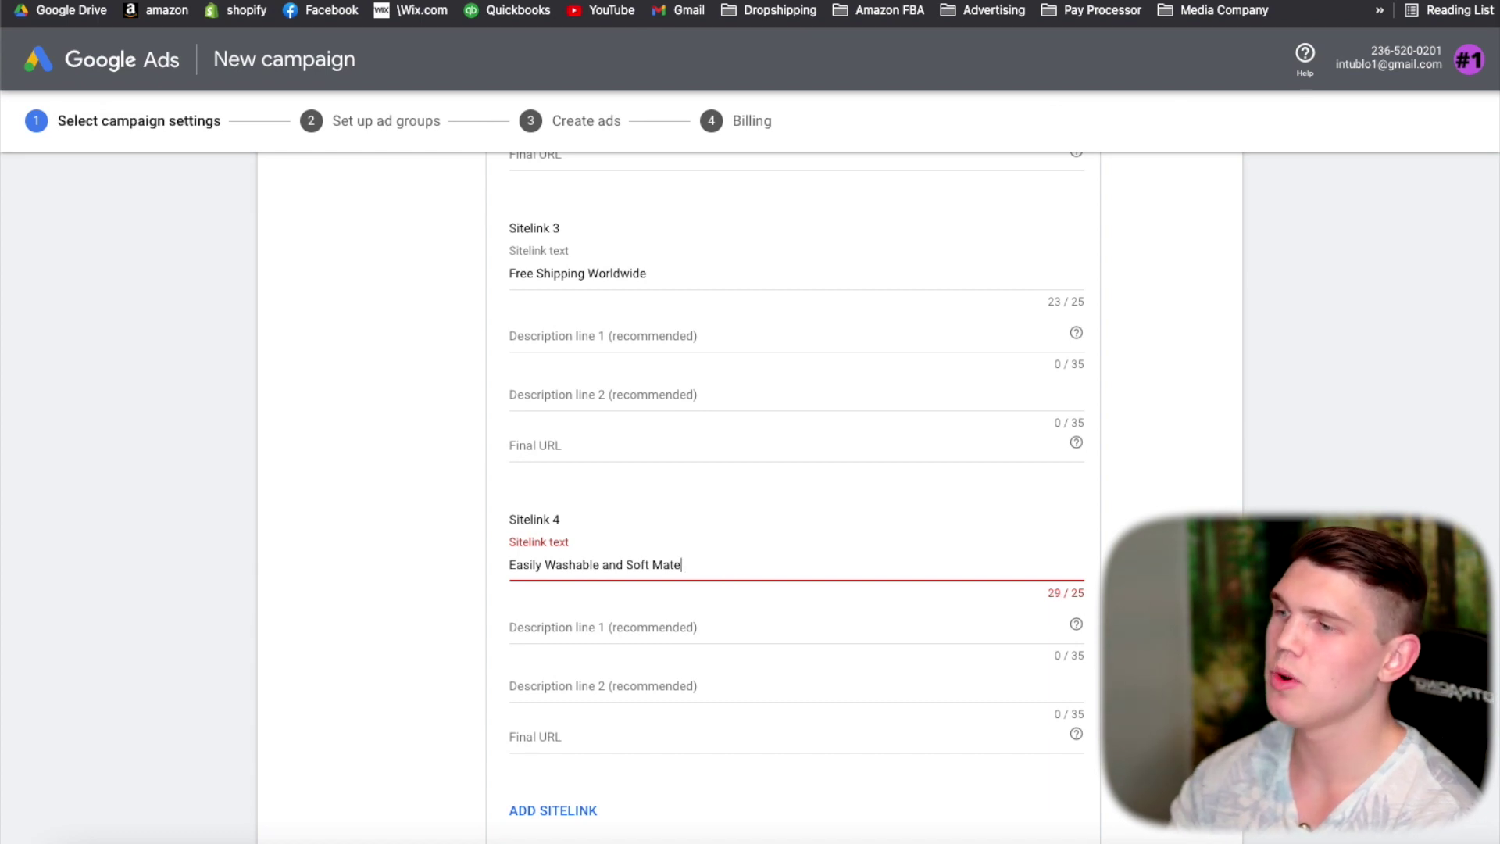
key(BackSpace)
key(BackSpace)
key(BackSpace)
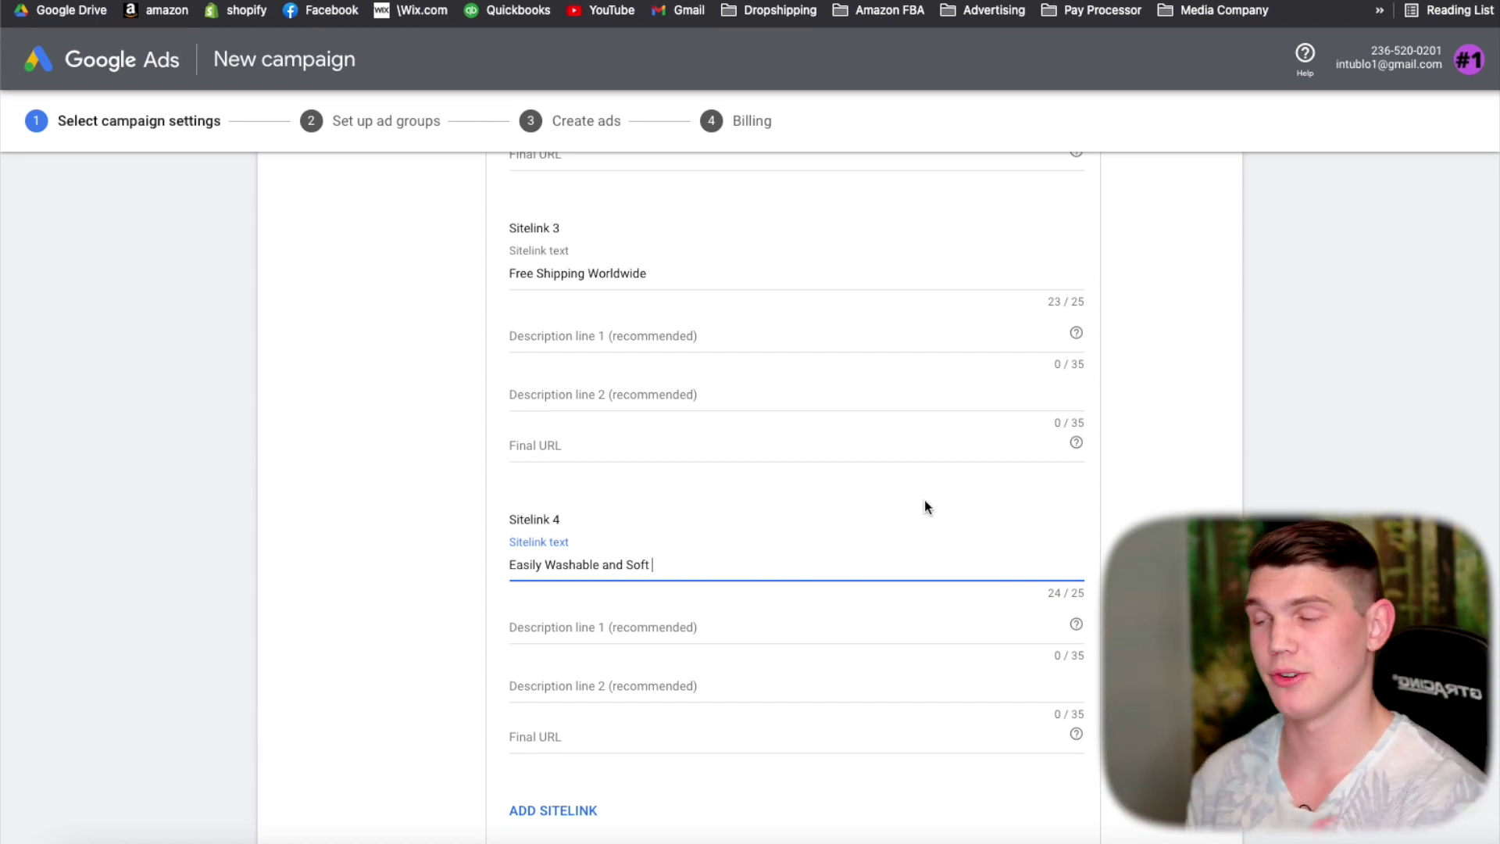
scroll(691, 553, down, 1)
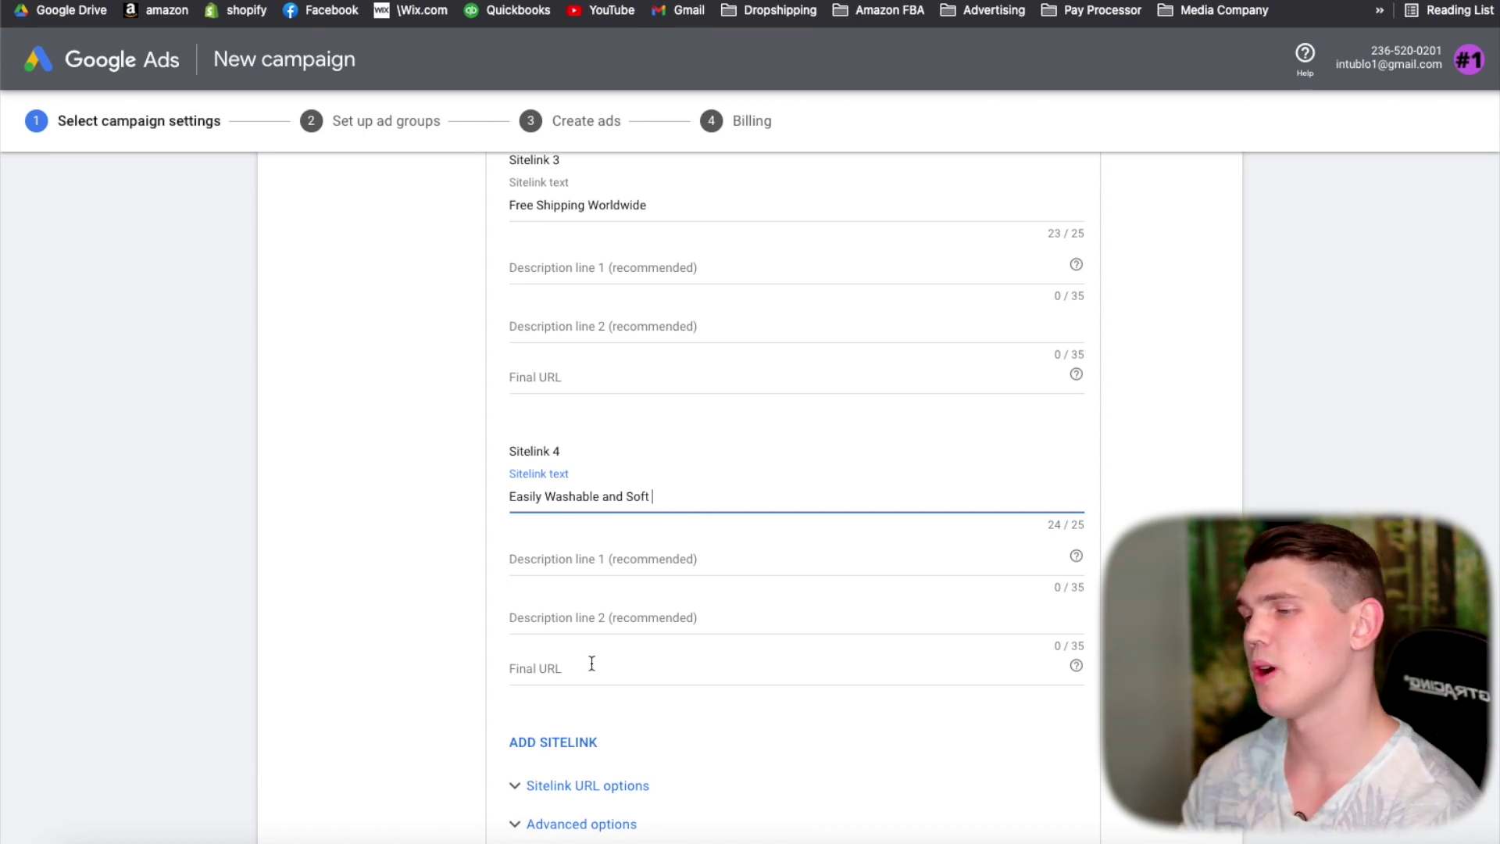
scroll(591, 664, down, 5)
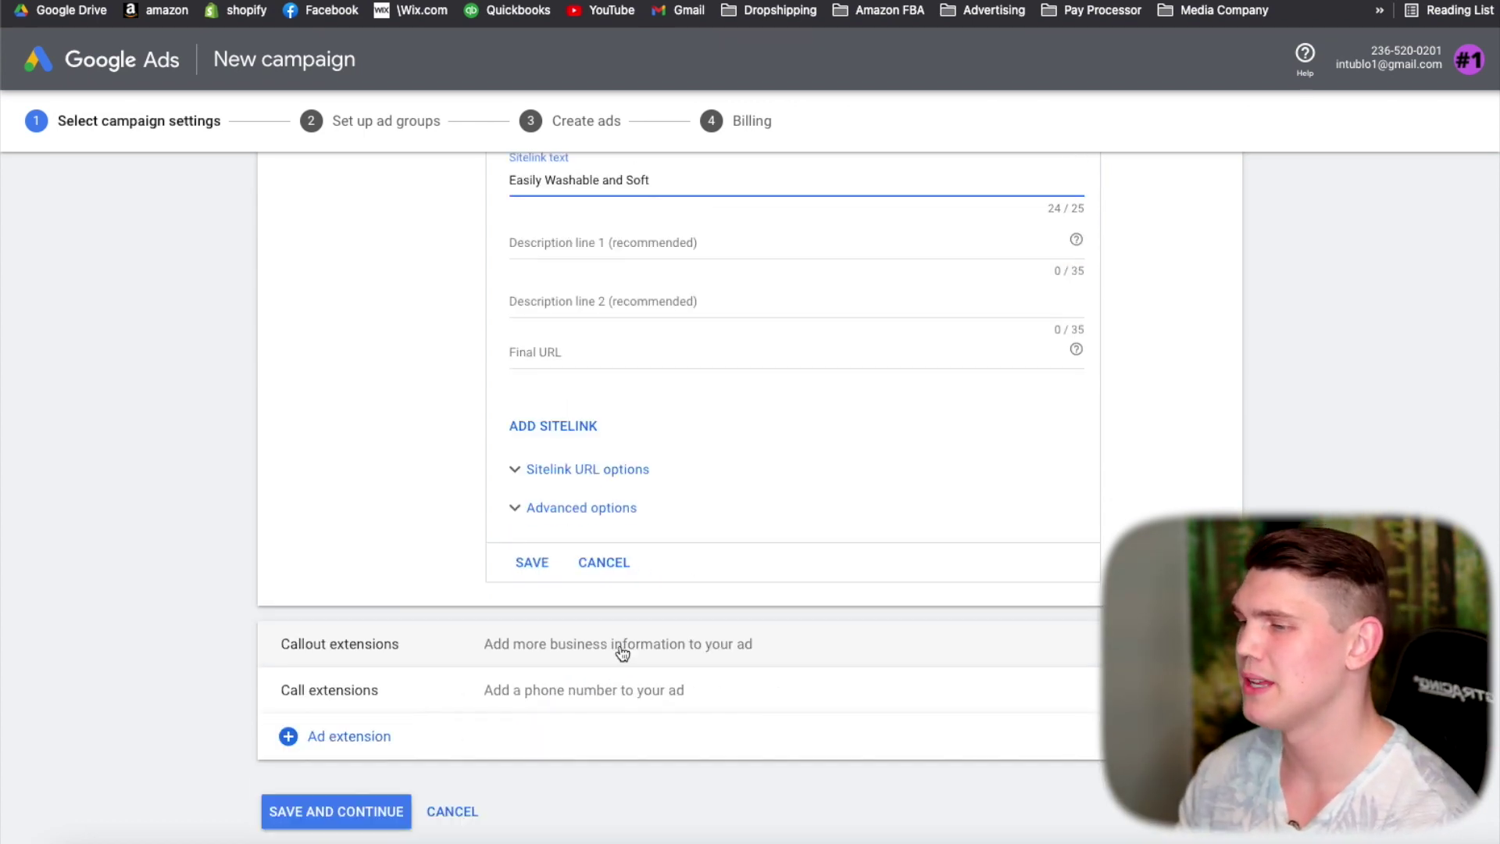
click(522, 580)
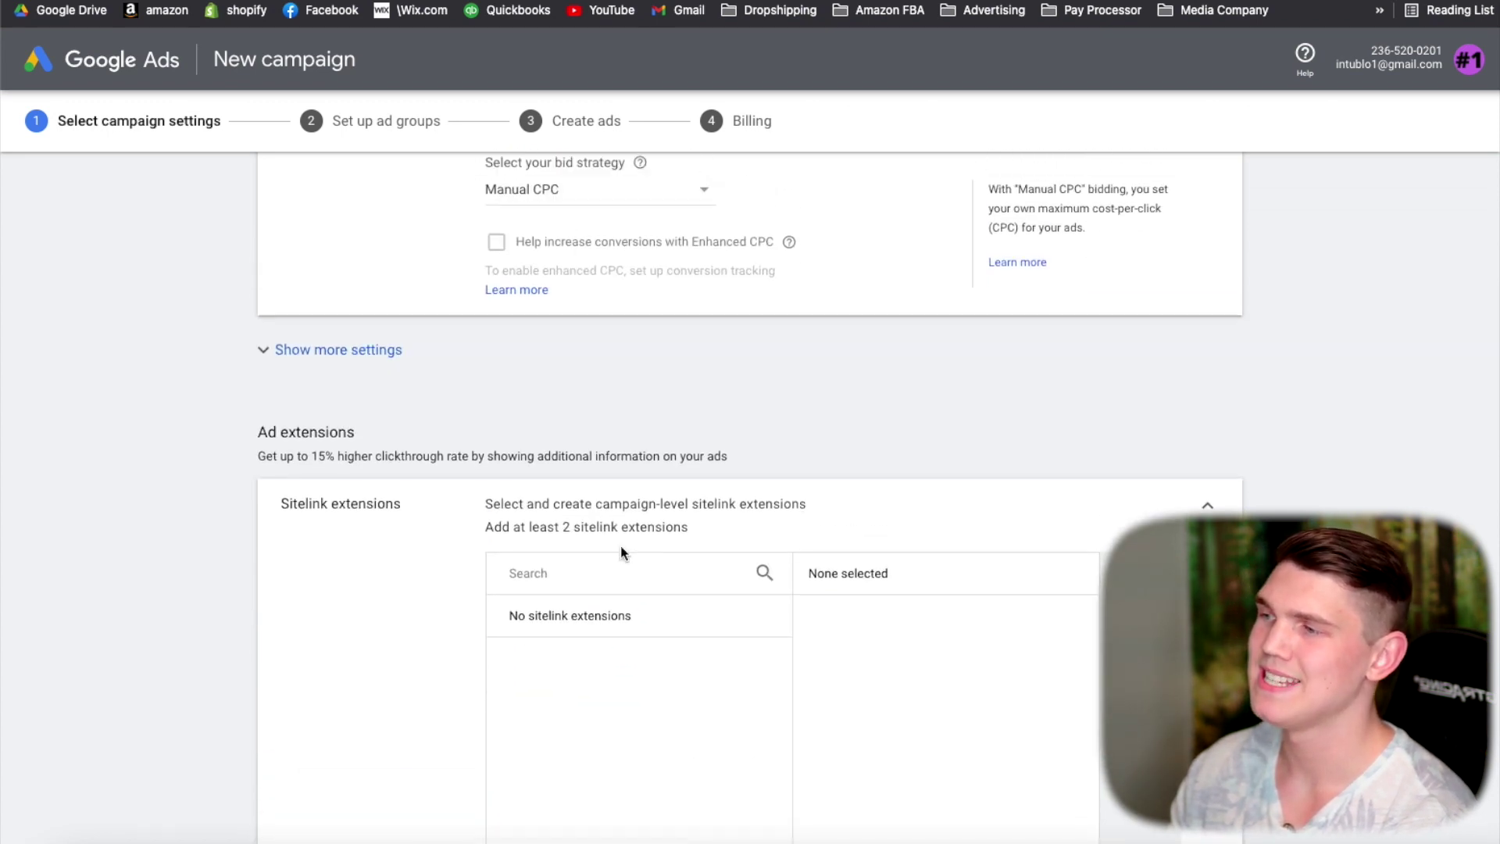
click(804, 495)
scroll(619, 500, down, 1)
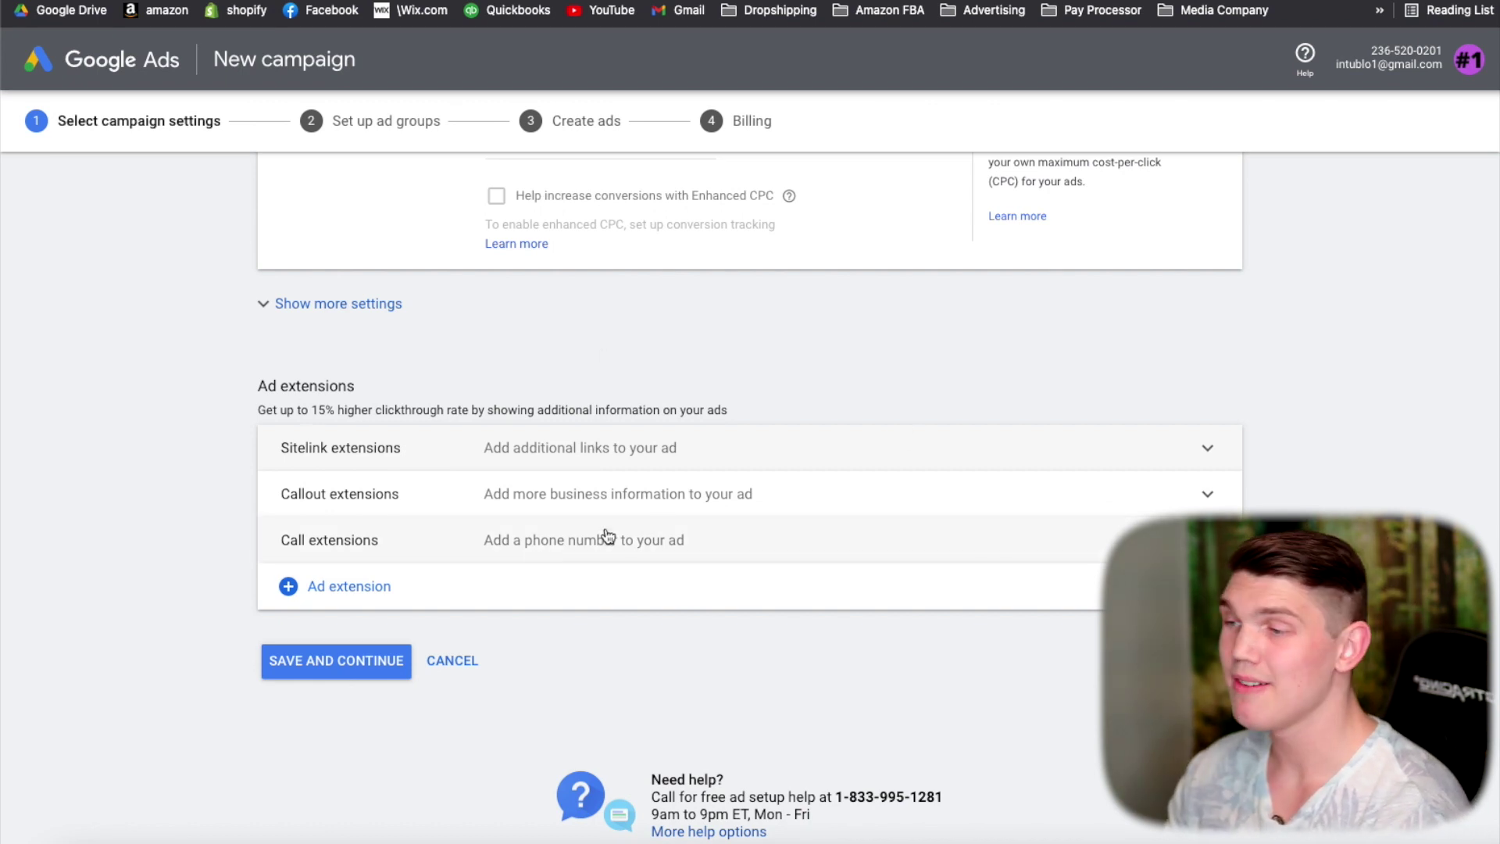
Step: Continue to ad group setup and clear the default ad group name
click(335, 662)
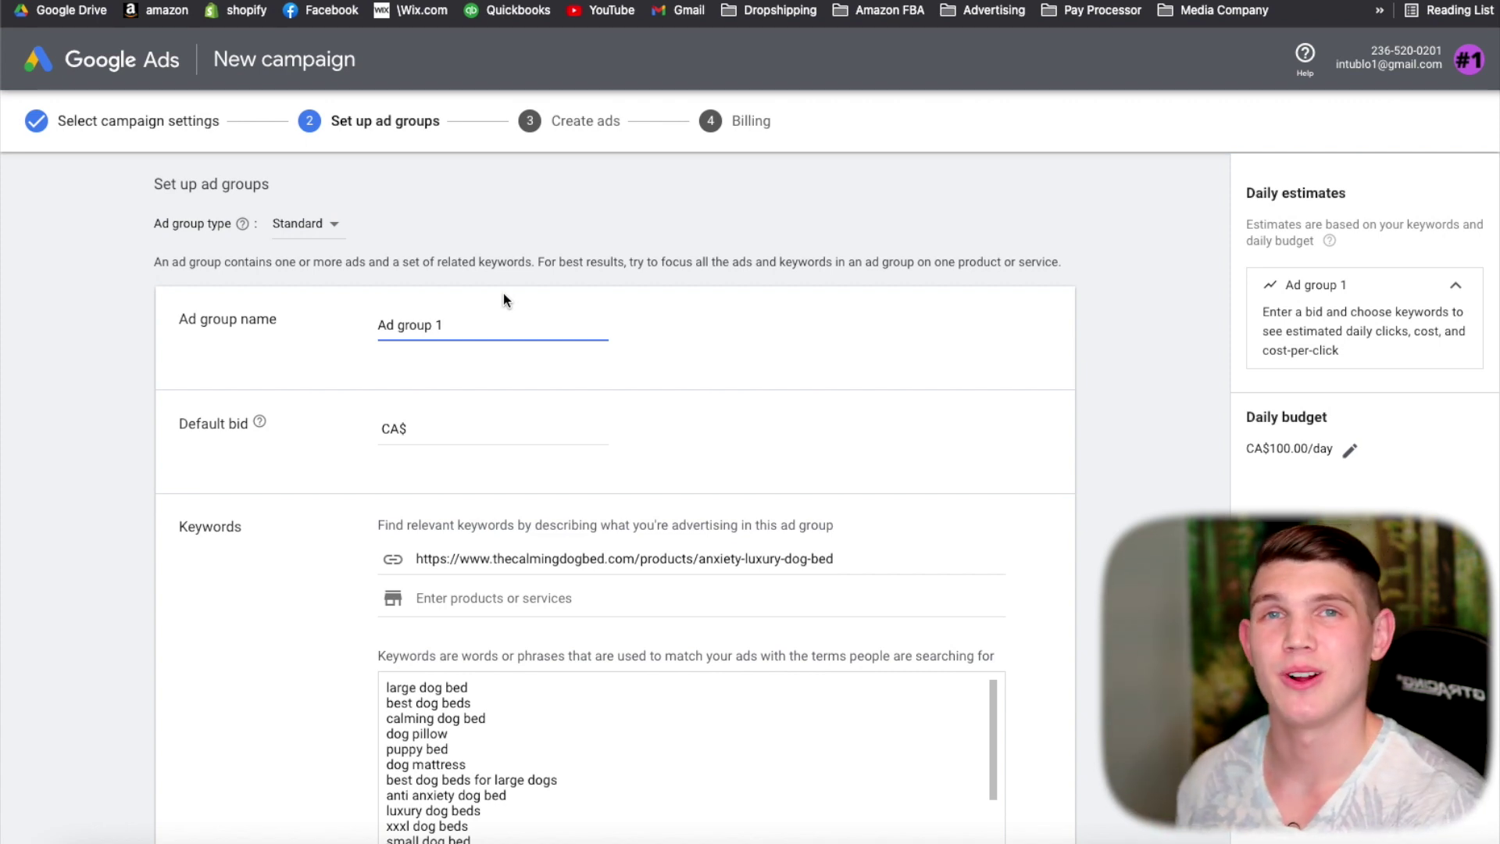
key(BackSpace)
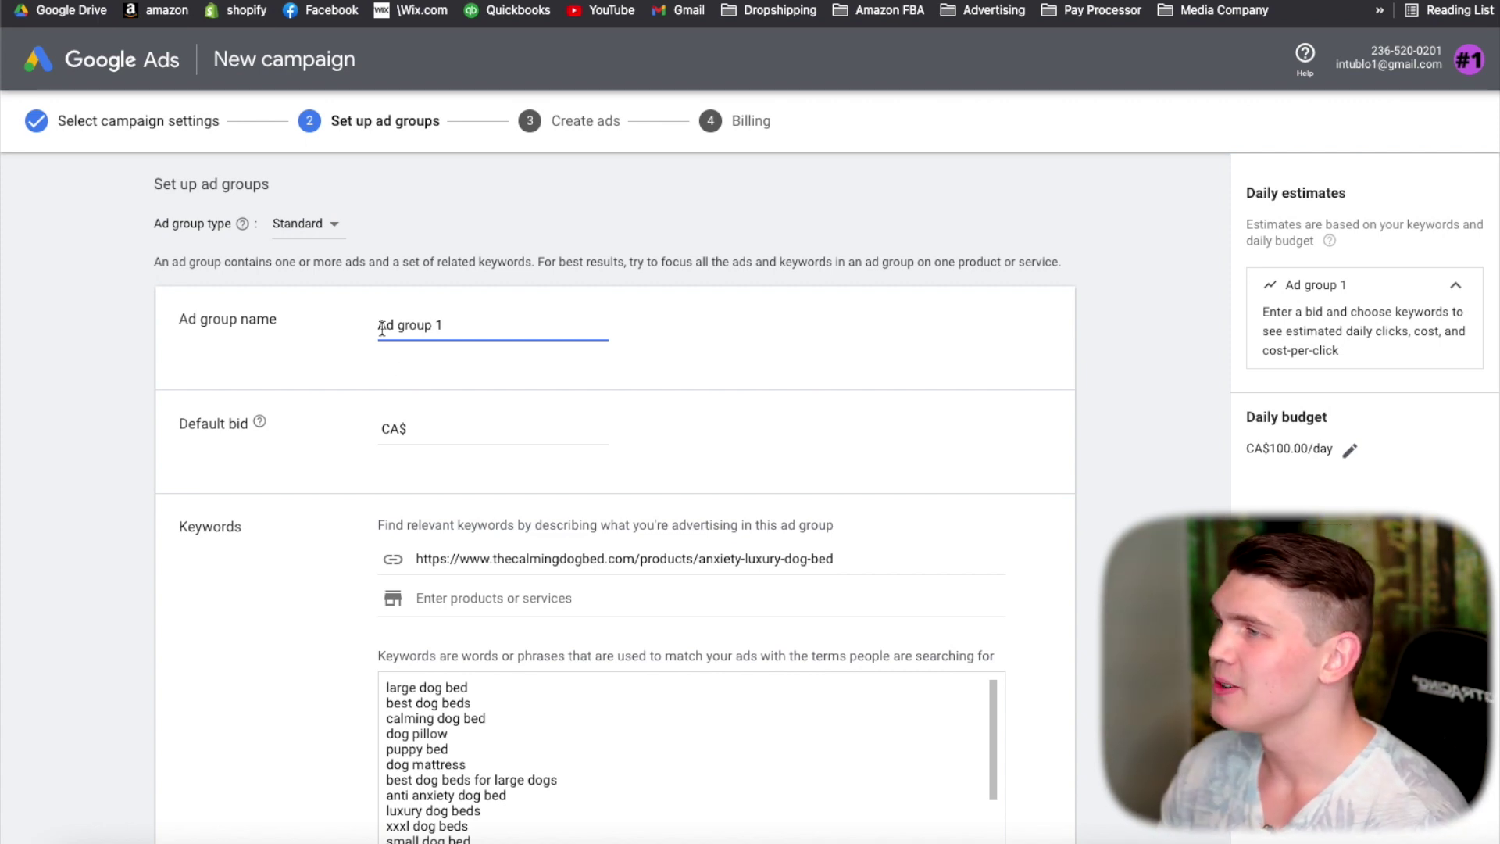
text(1)
drag(466, 331, 349, 315)
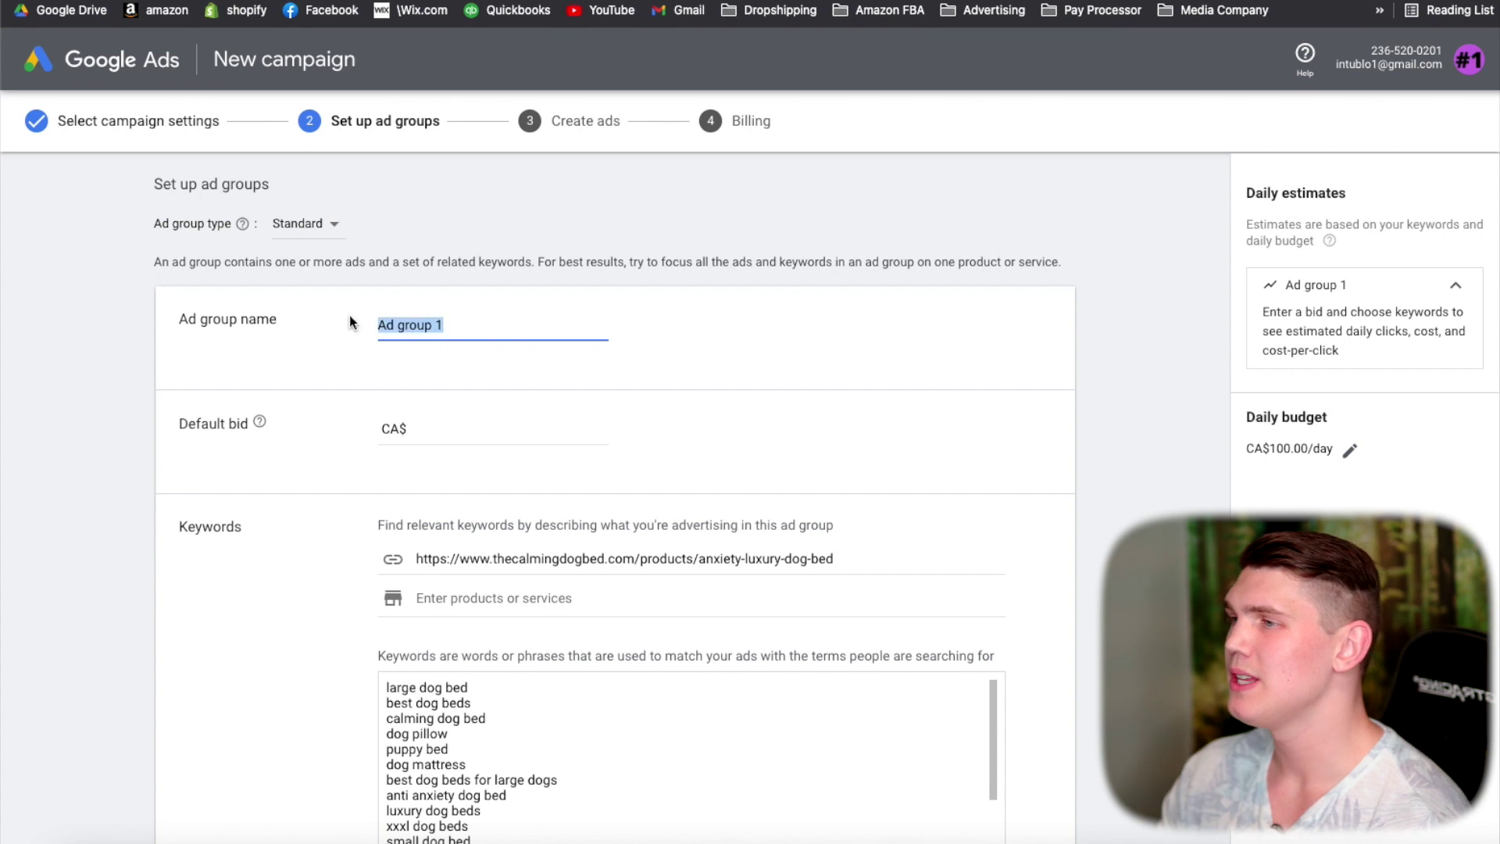
key(BackSpace)
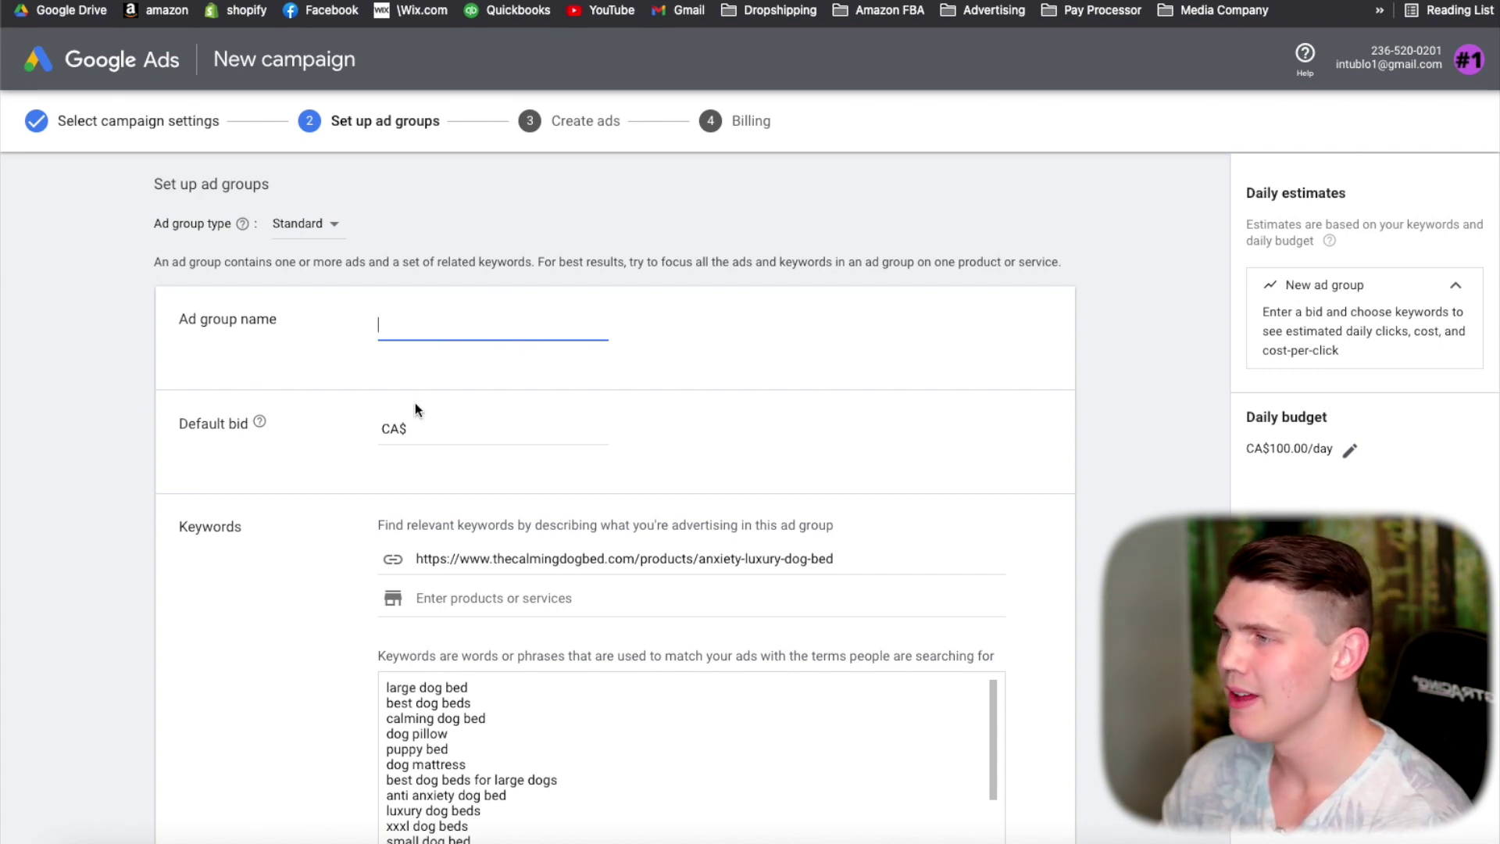
Step: Set the ad group's default bid to CA$ 1.10
click(460, 432)
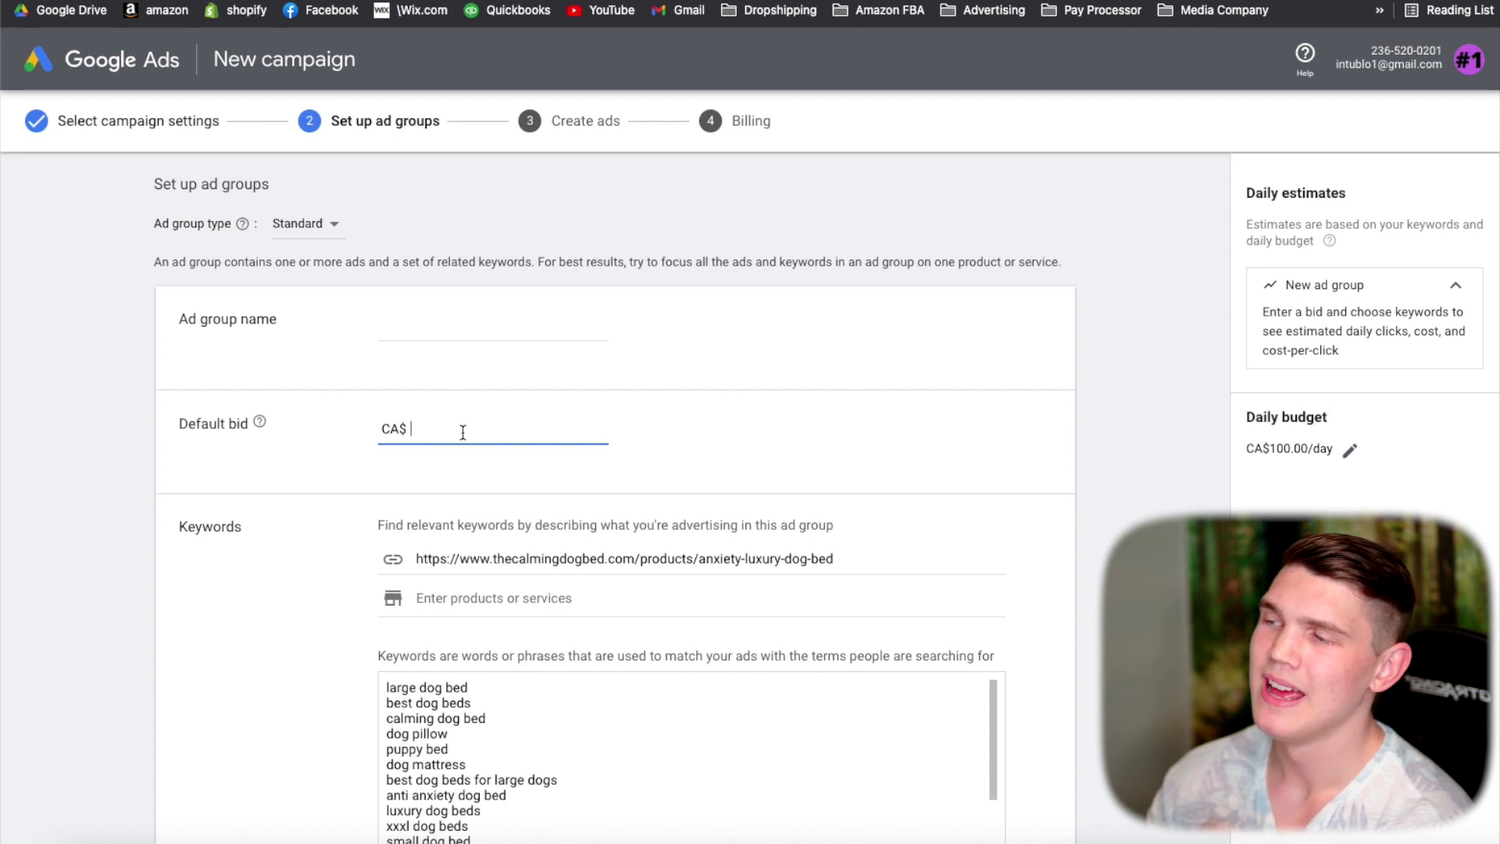
scroll(699, 432, down, 1)
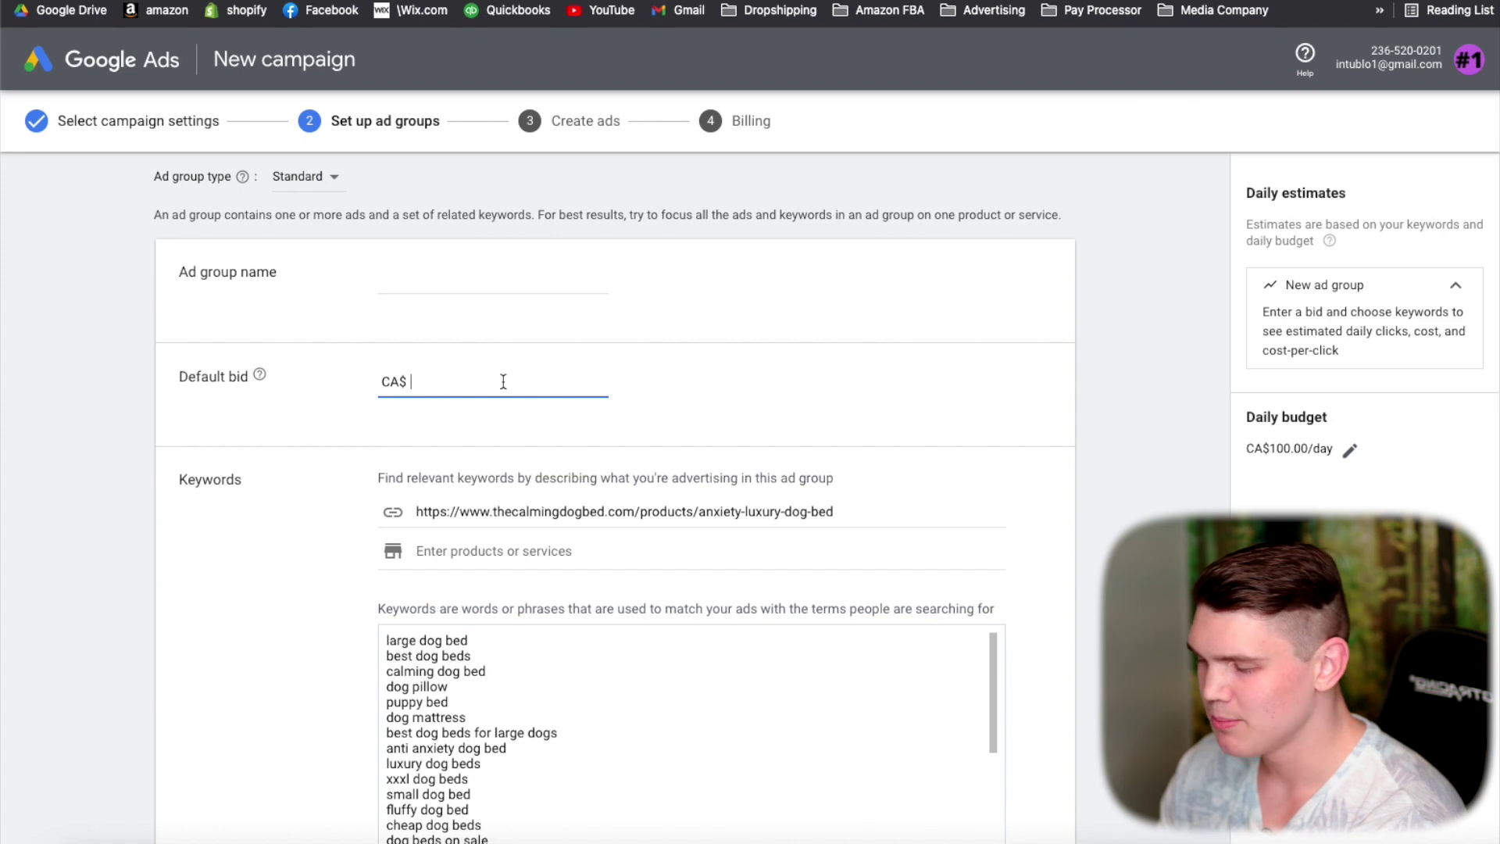
text(1.1)
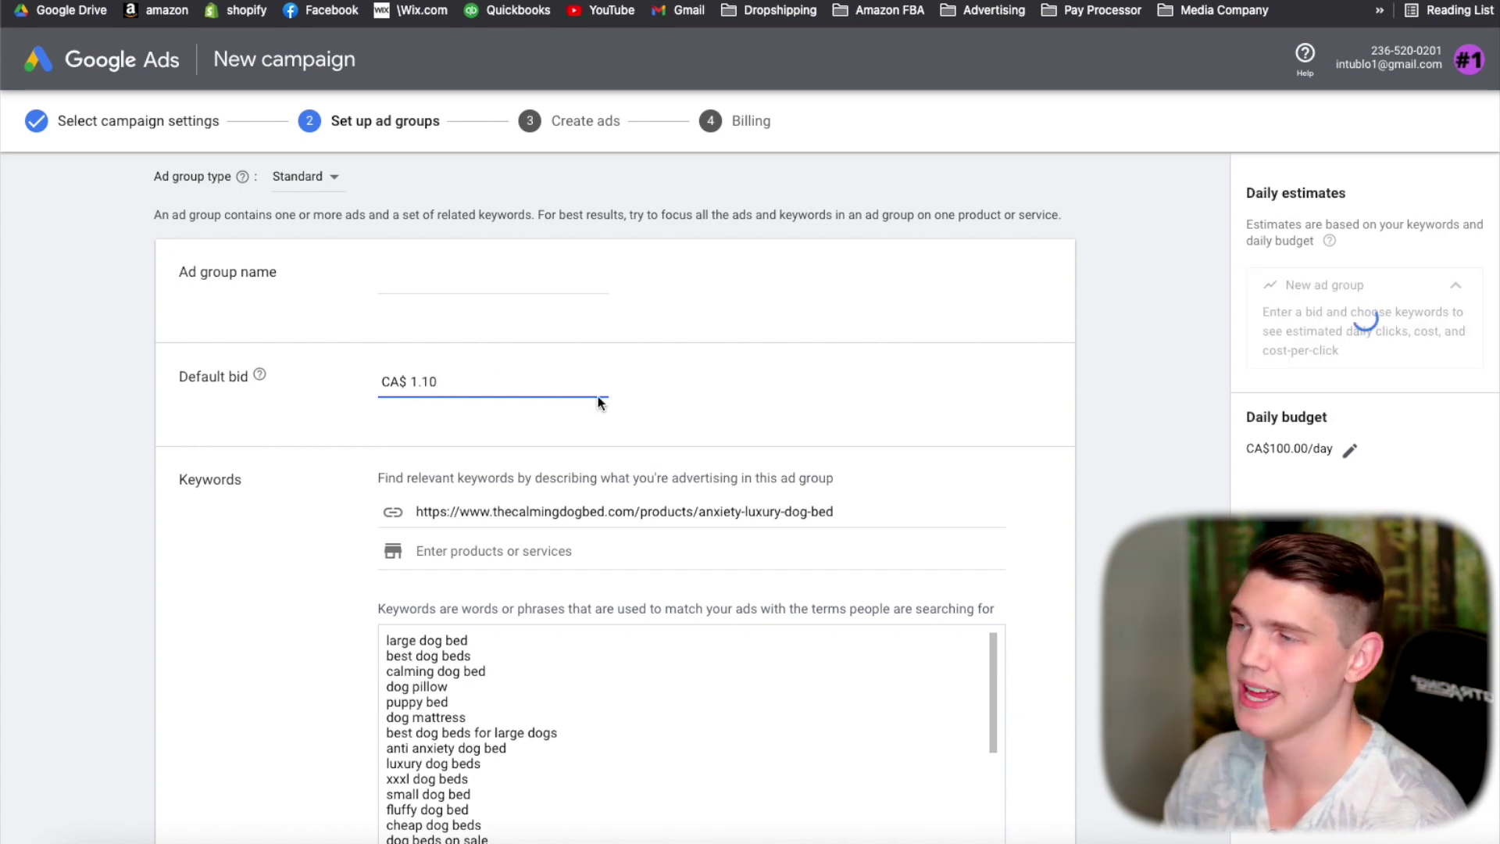
scroll(602, 401, down, 3)
scroll(512, 495, down, 1)
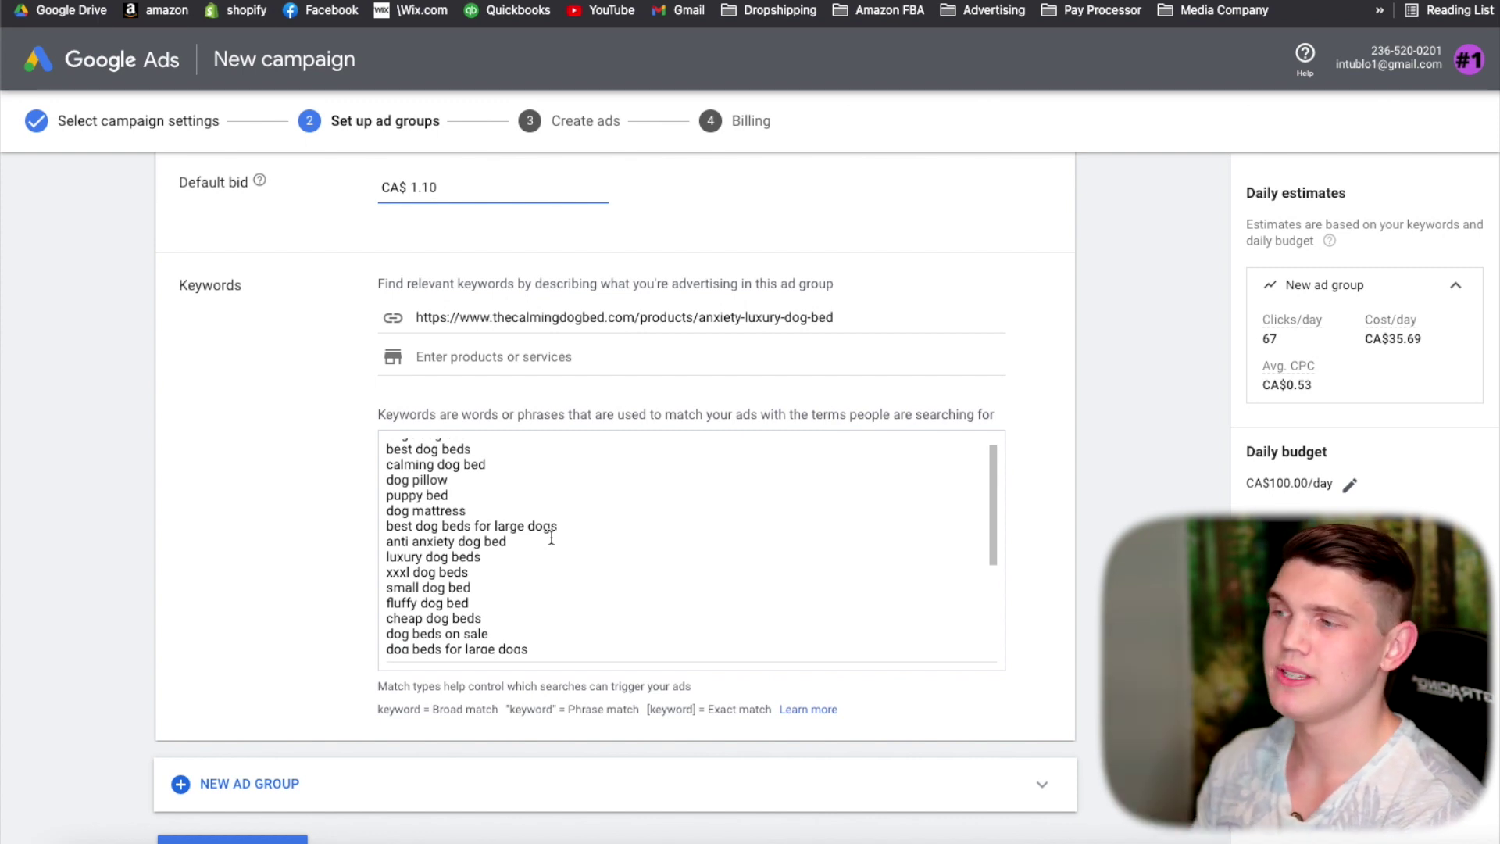
Step: Review the dog bed keyword list and highlight the keyword 'calming dog bed'
scroll(286, 479, up, 1)
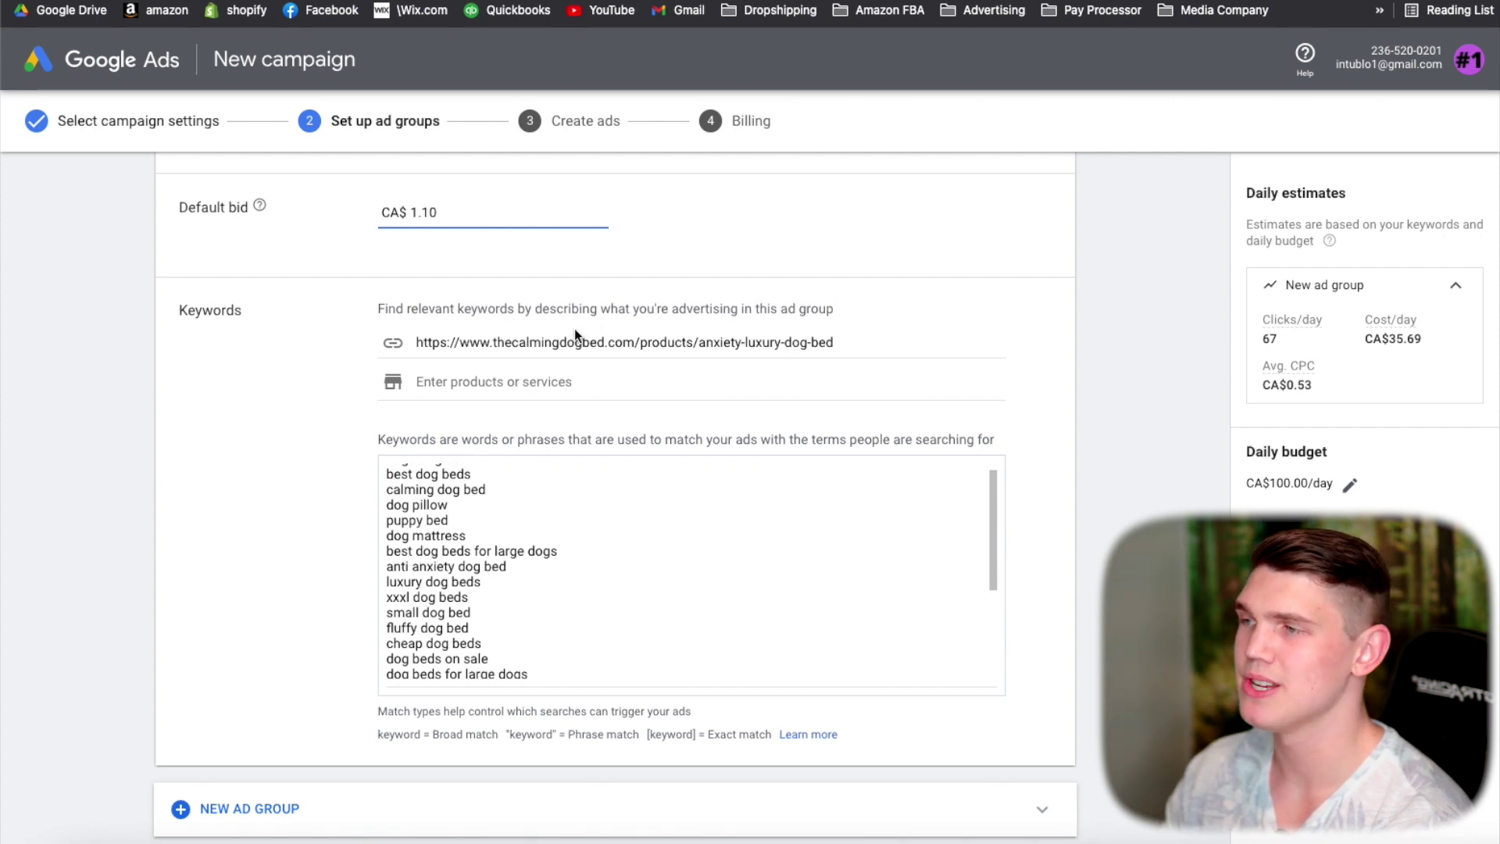
scroll(231, 392, down, 1)
scroll(481, 492, down, 5)
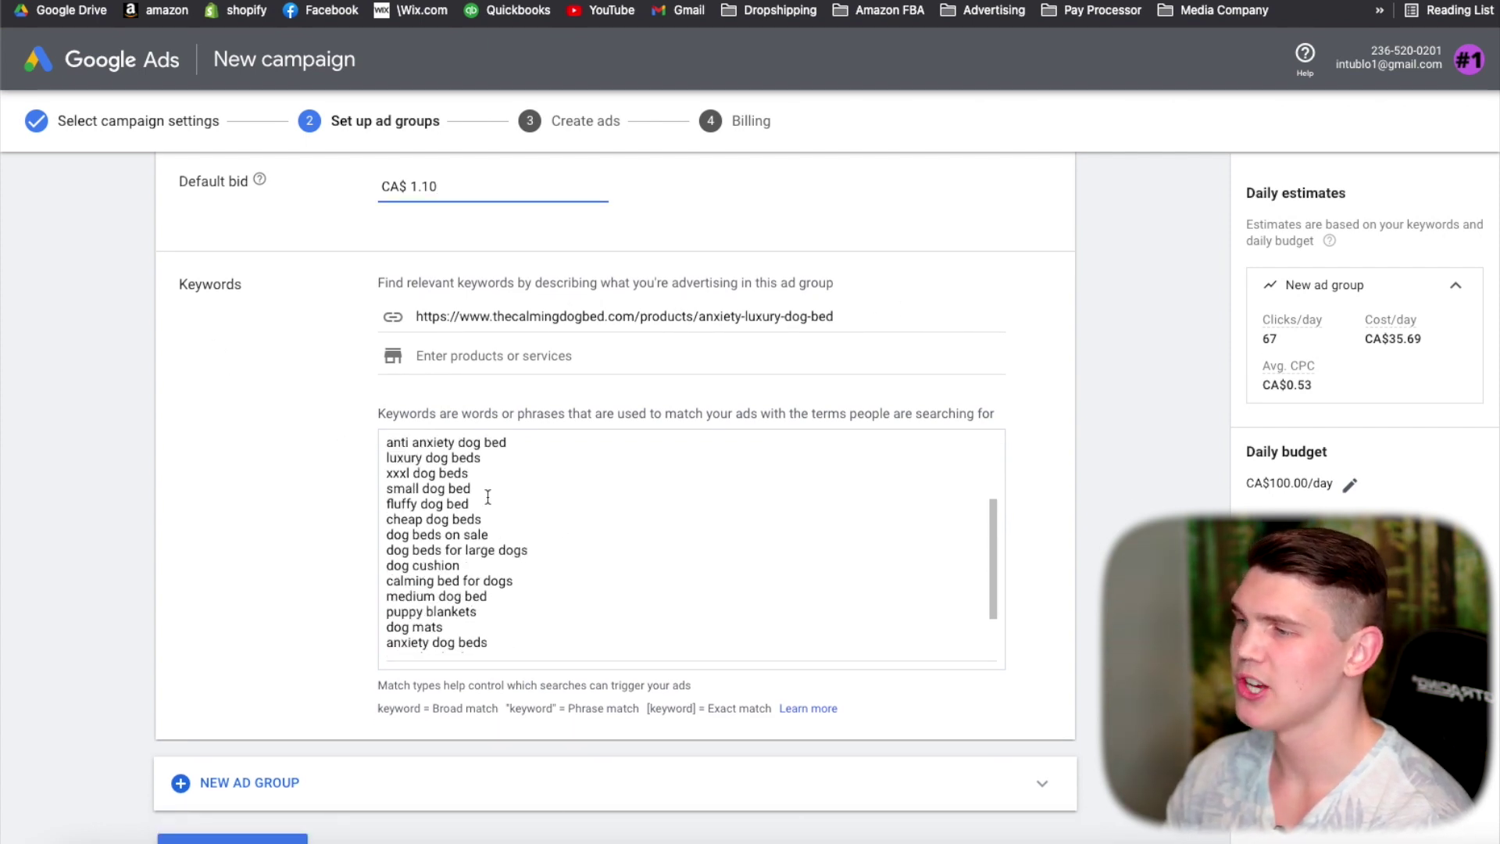
scroll(535, 529, down, 1)
scroll(516, 528, up, 5)
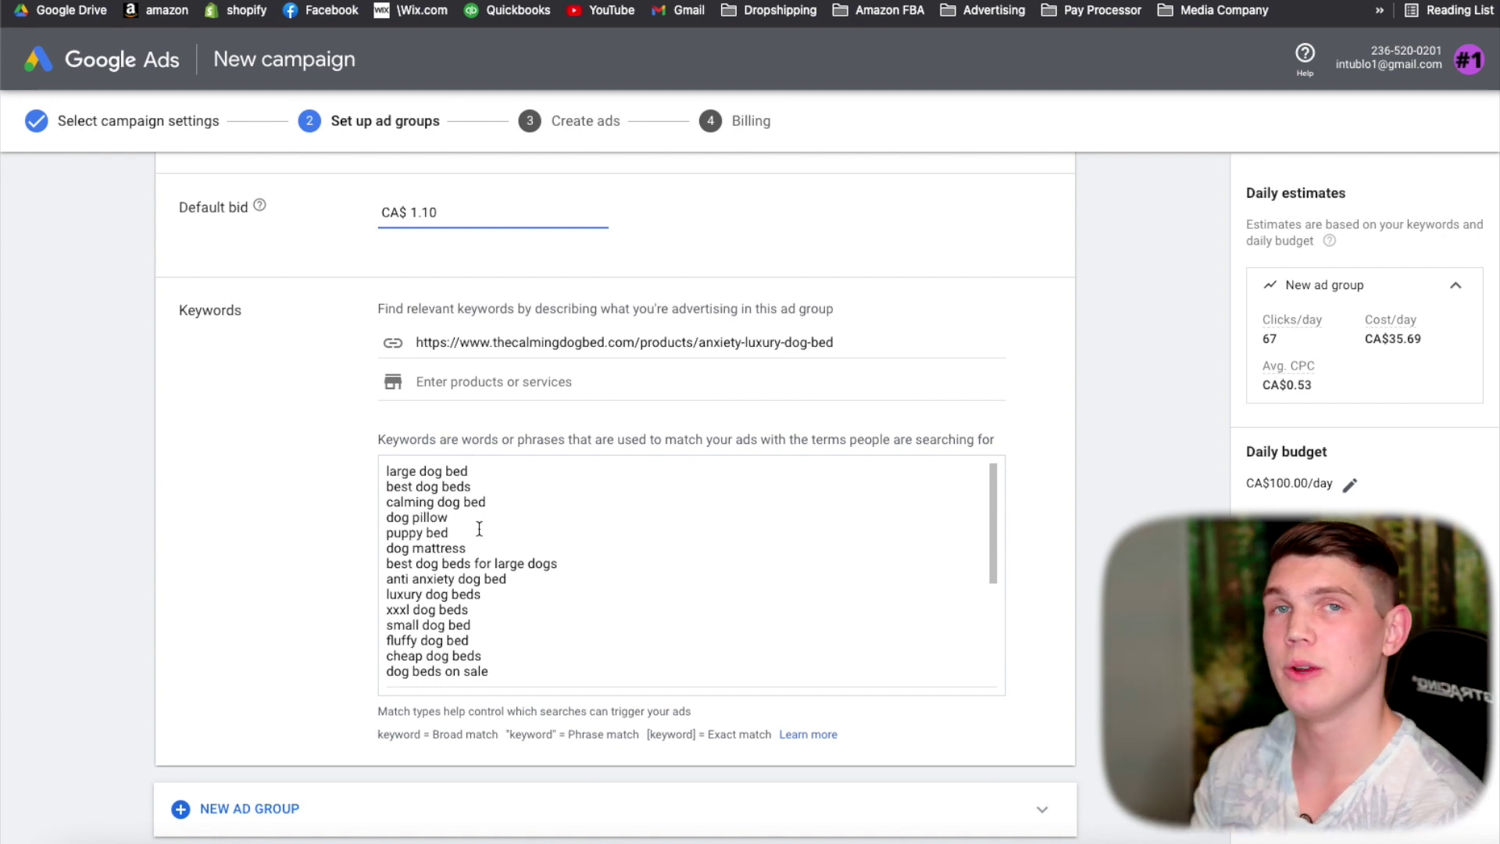
click(491, 502)
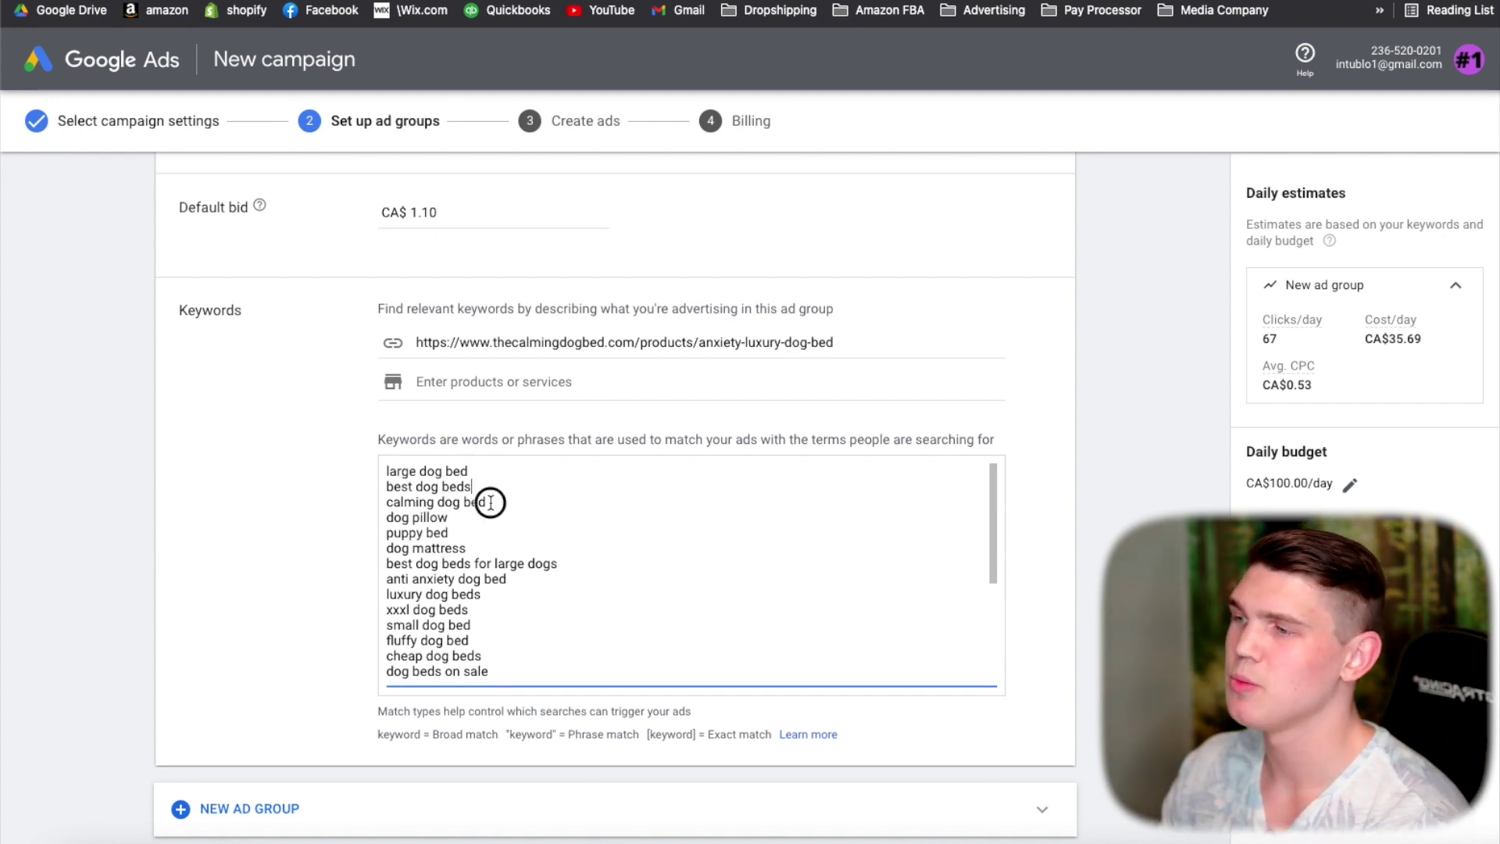
drag(491, 503, 385, 502)
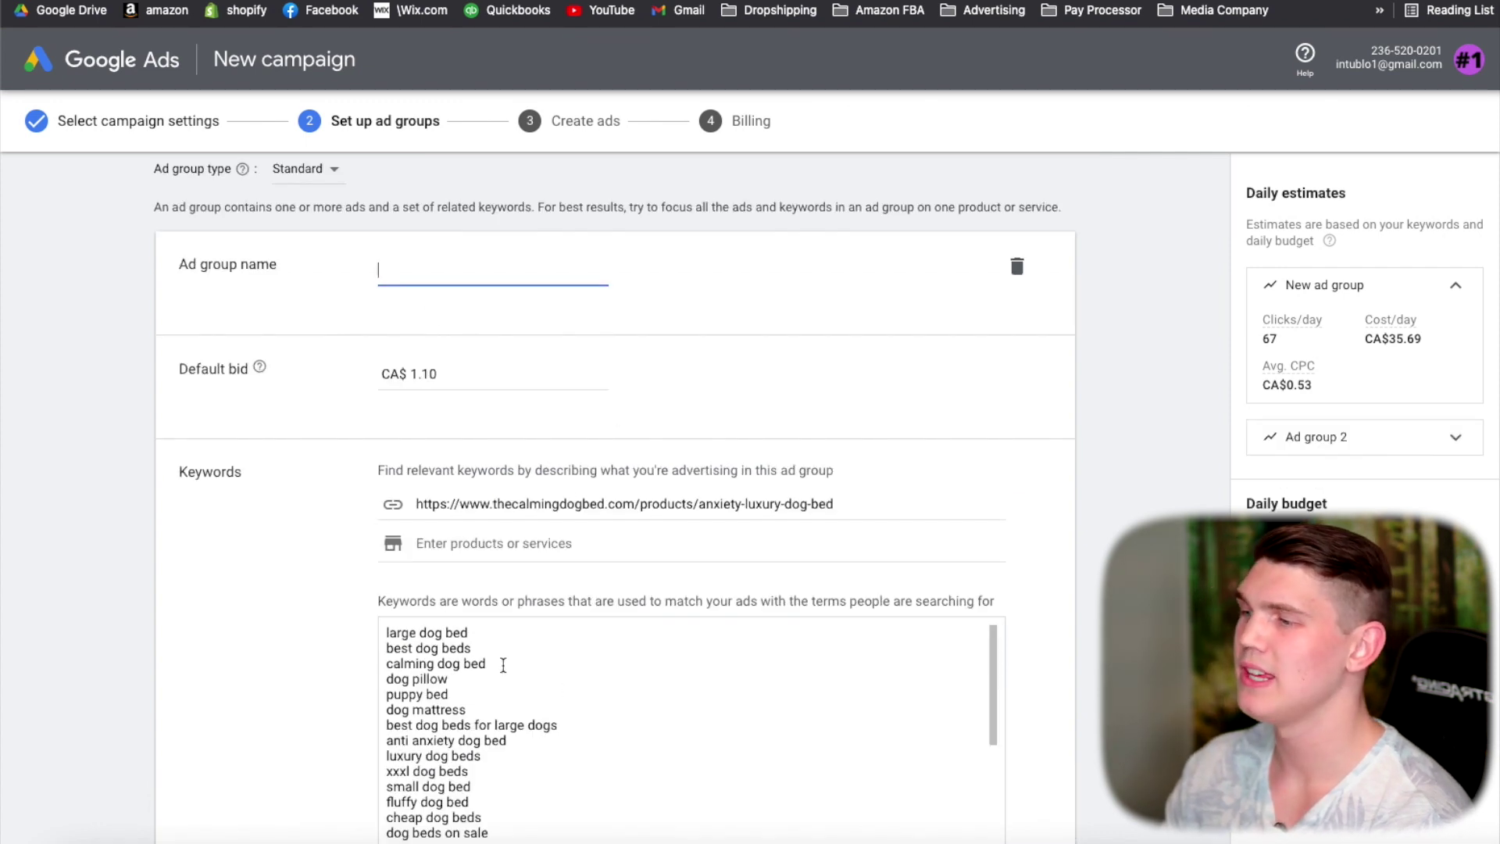
Step: Highlight and then clear text in the Keywords section, including the match types explanation
drag(503, 665, 359, 650)
click(529, 670)
drag(529, 670, 383, 666)
key(super+c)
scroll(336, 627, down, 2)
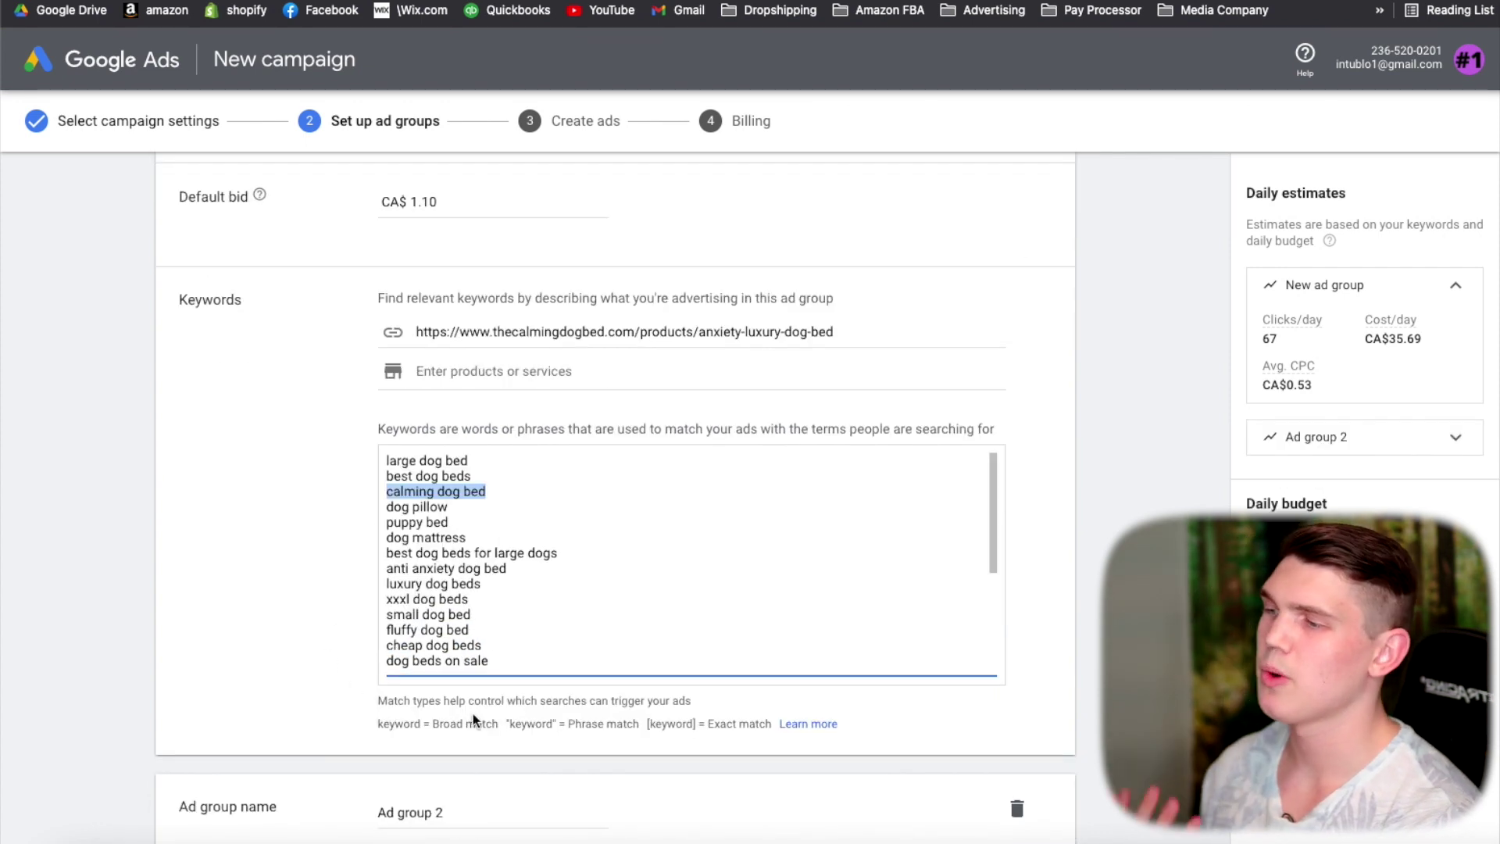
scroll(472, 714, down, 1)
drag(383, 642, 774, 670)
triple_click(386, 667)
click(956, 649)
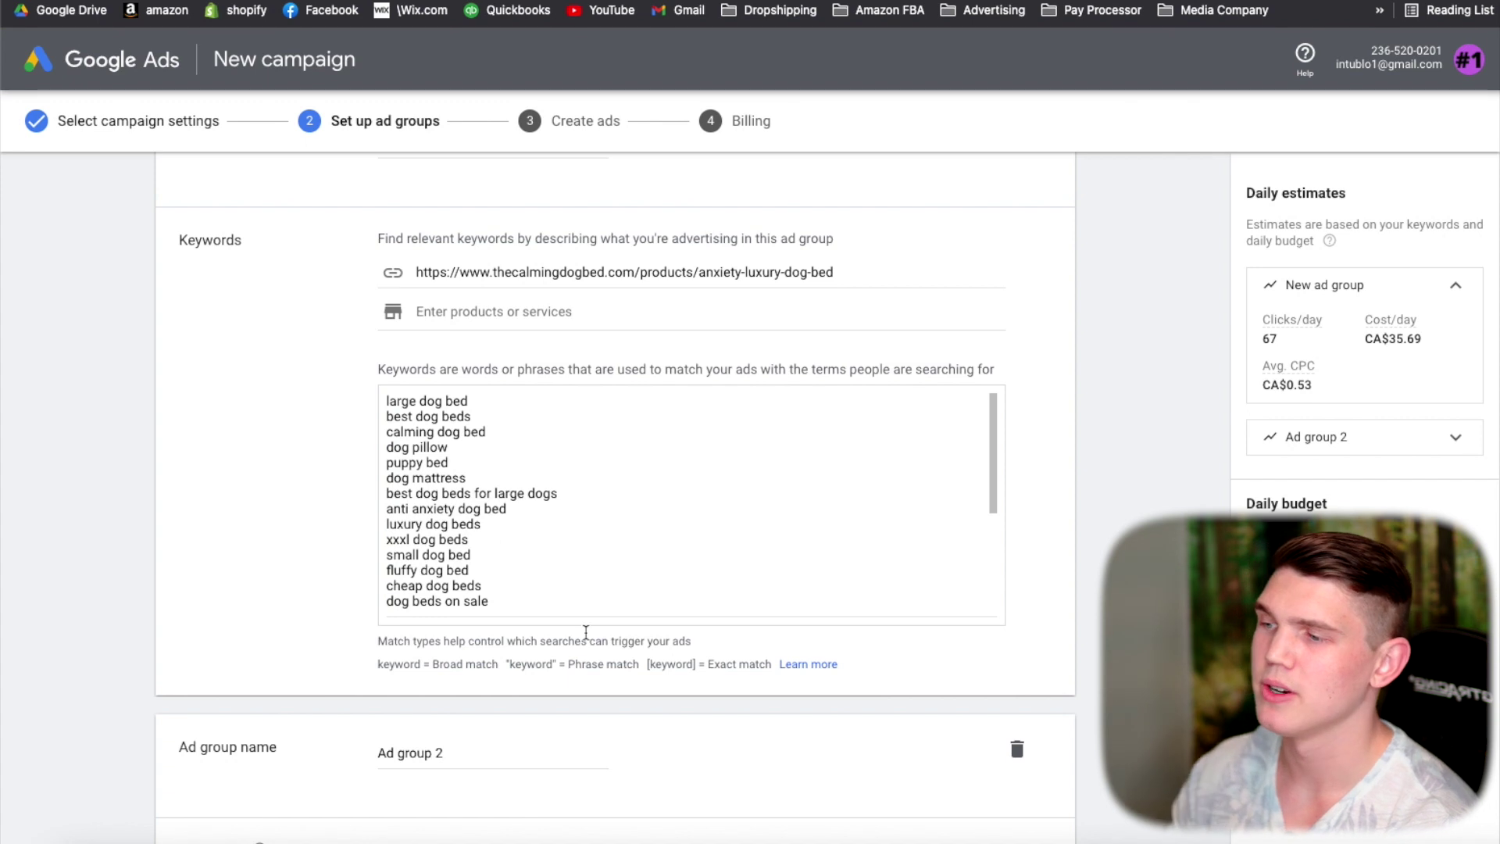
drag(375, 666, 672, 666)
click(744, 670)
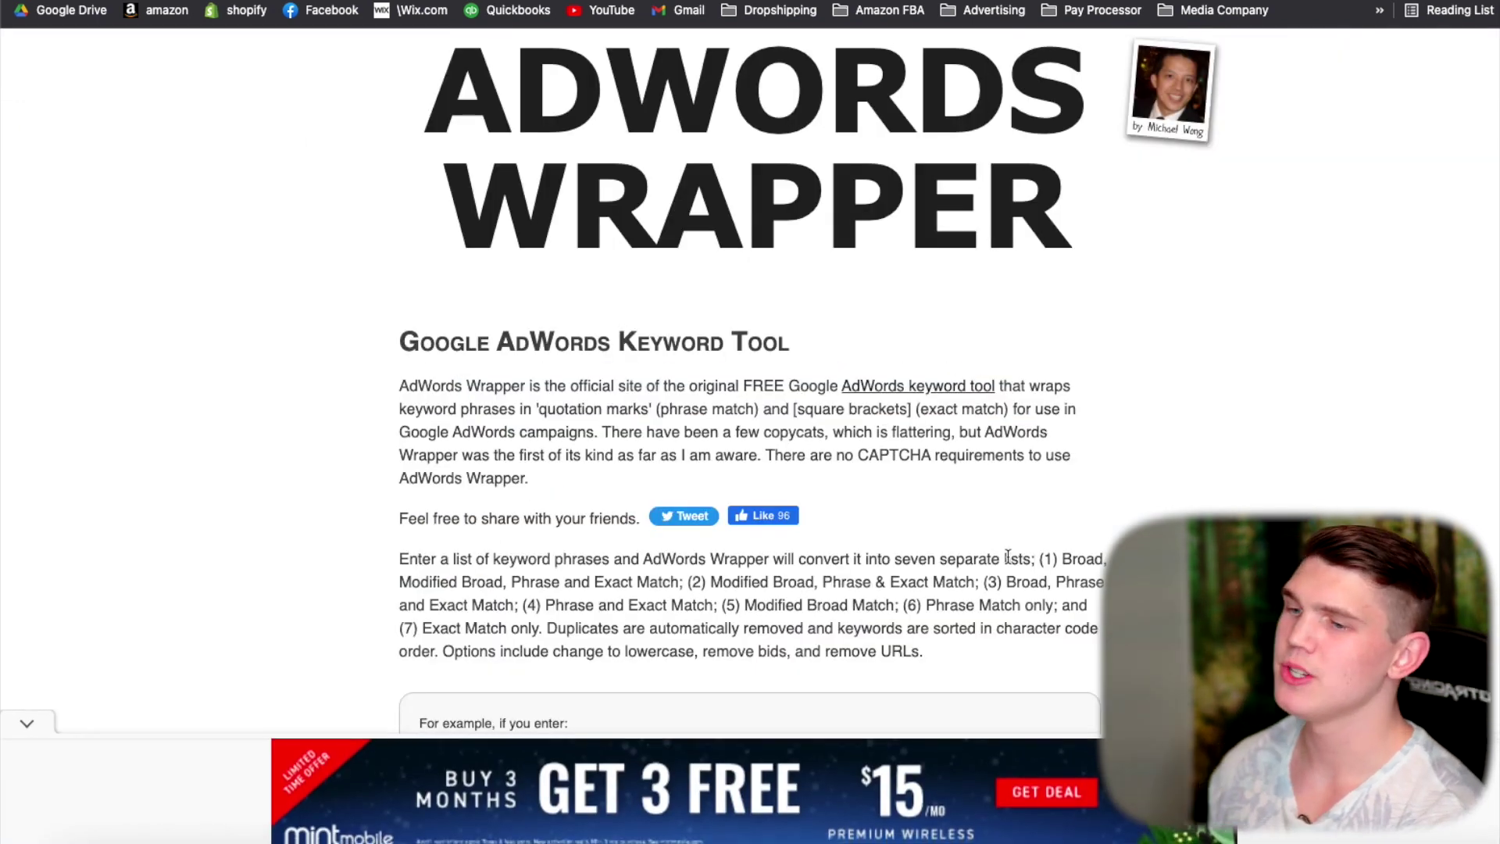
Step: Dismiss the ad banner, paste 'calming dog bed' into AdWords Wrapper and wrap it
click(27, 723)
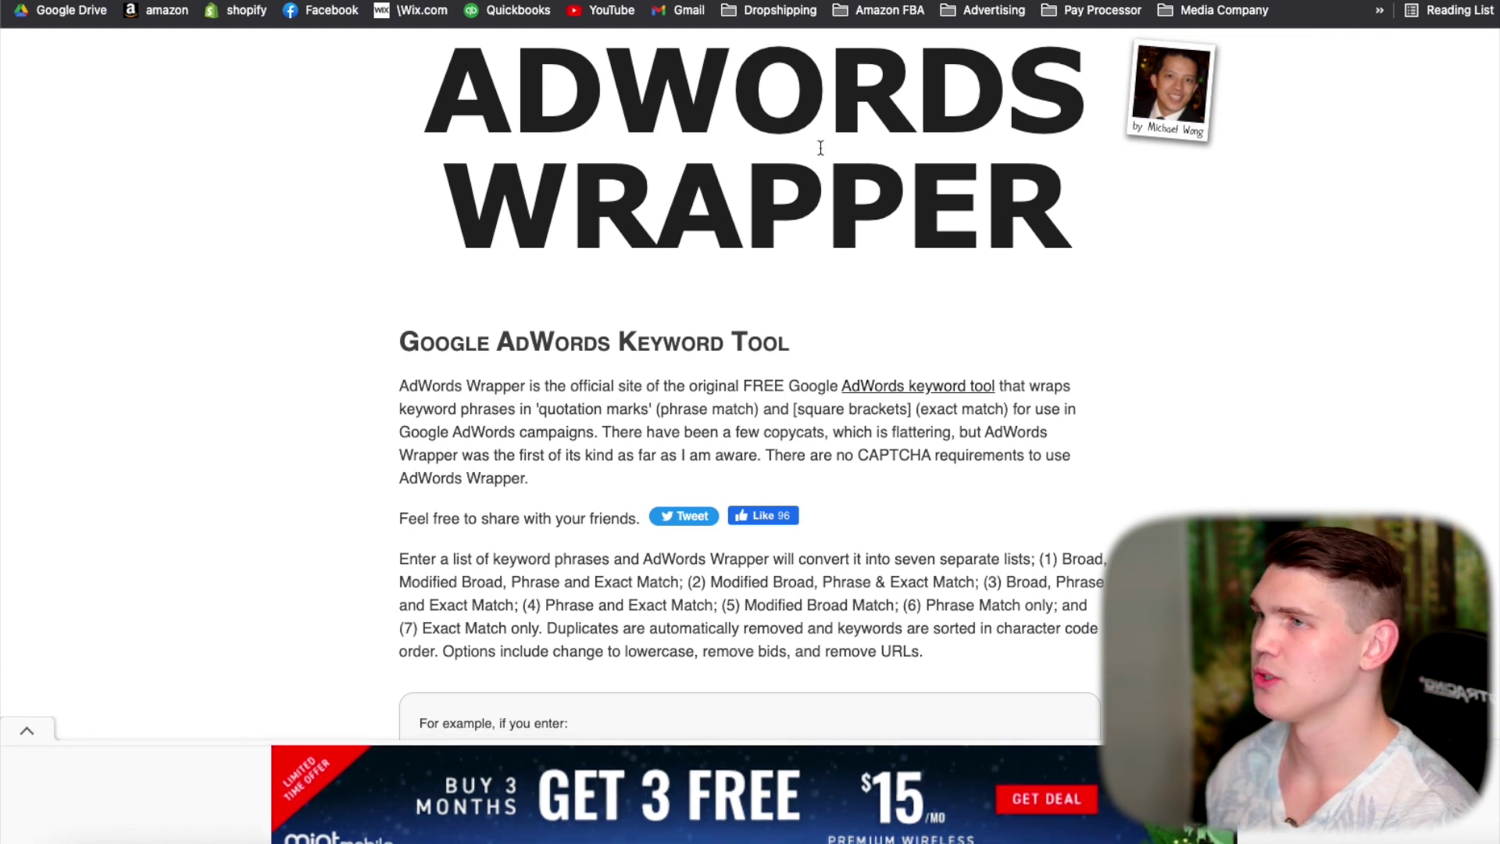
scroll(570, 323, down, 2)
scroll(570, 323, down, 15)
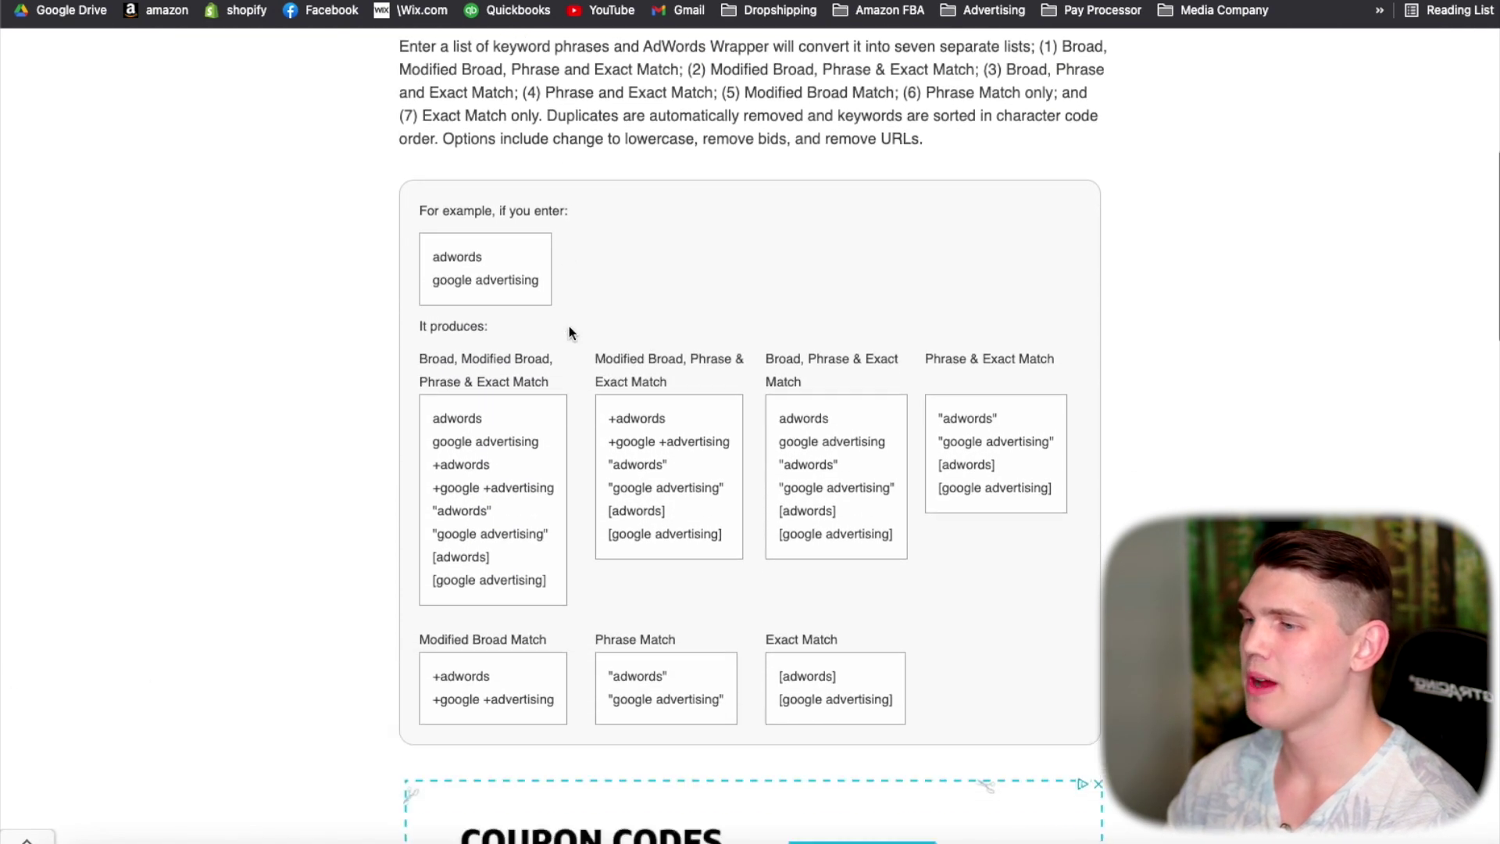
scroll(569, 332, down, 8)
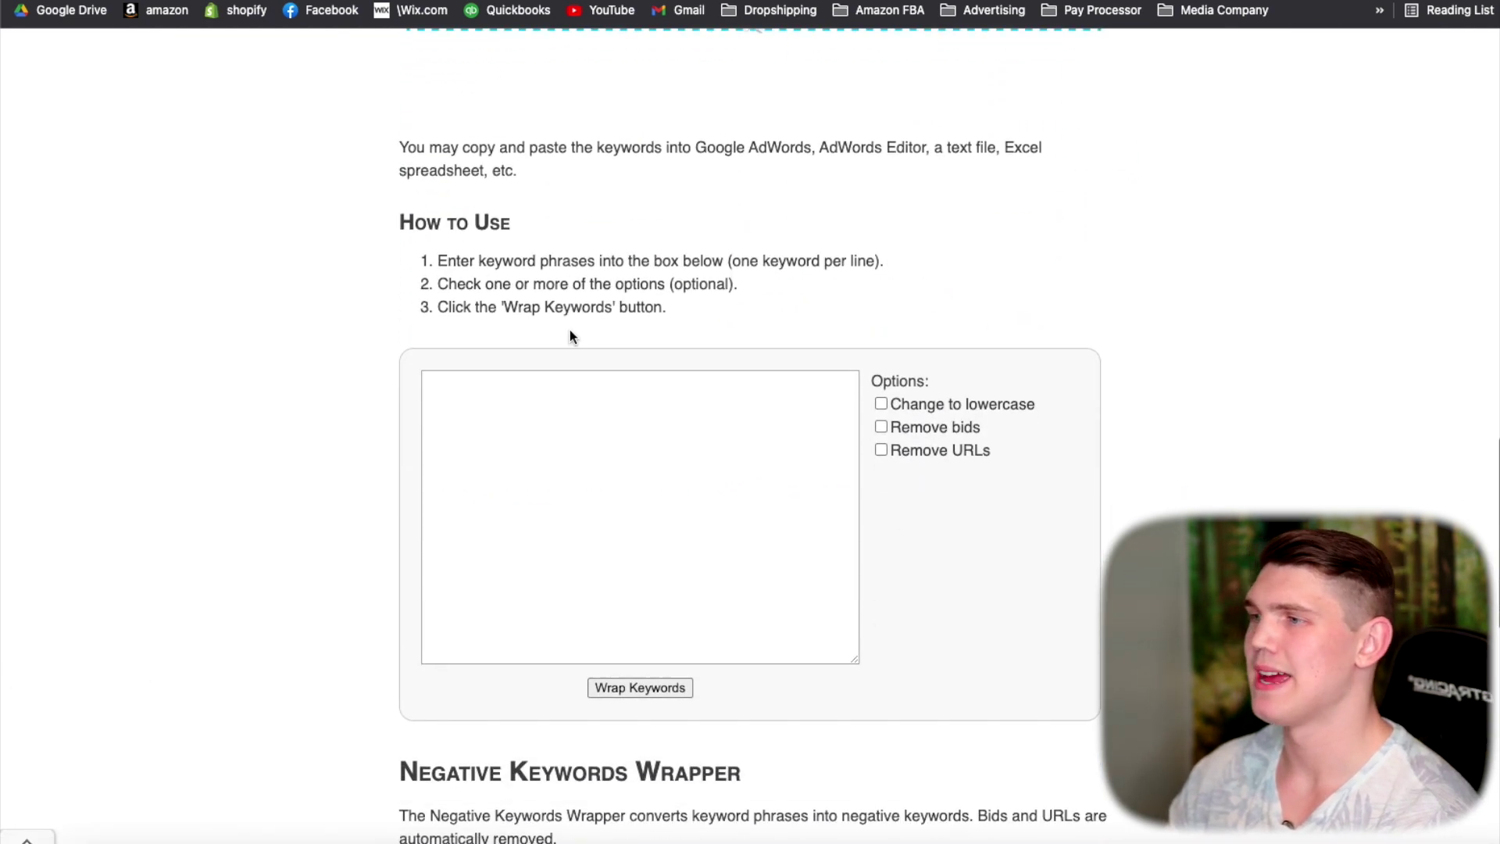
click(571, 317)
key(super+v)
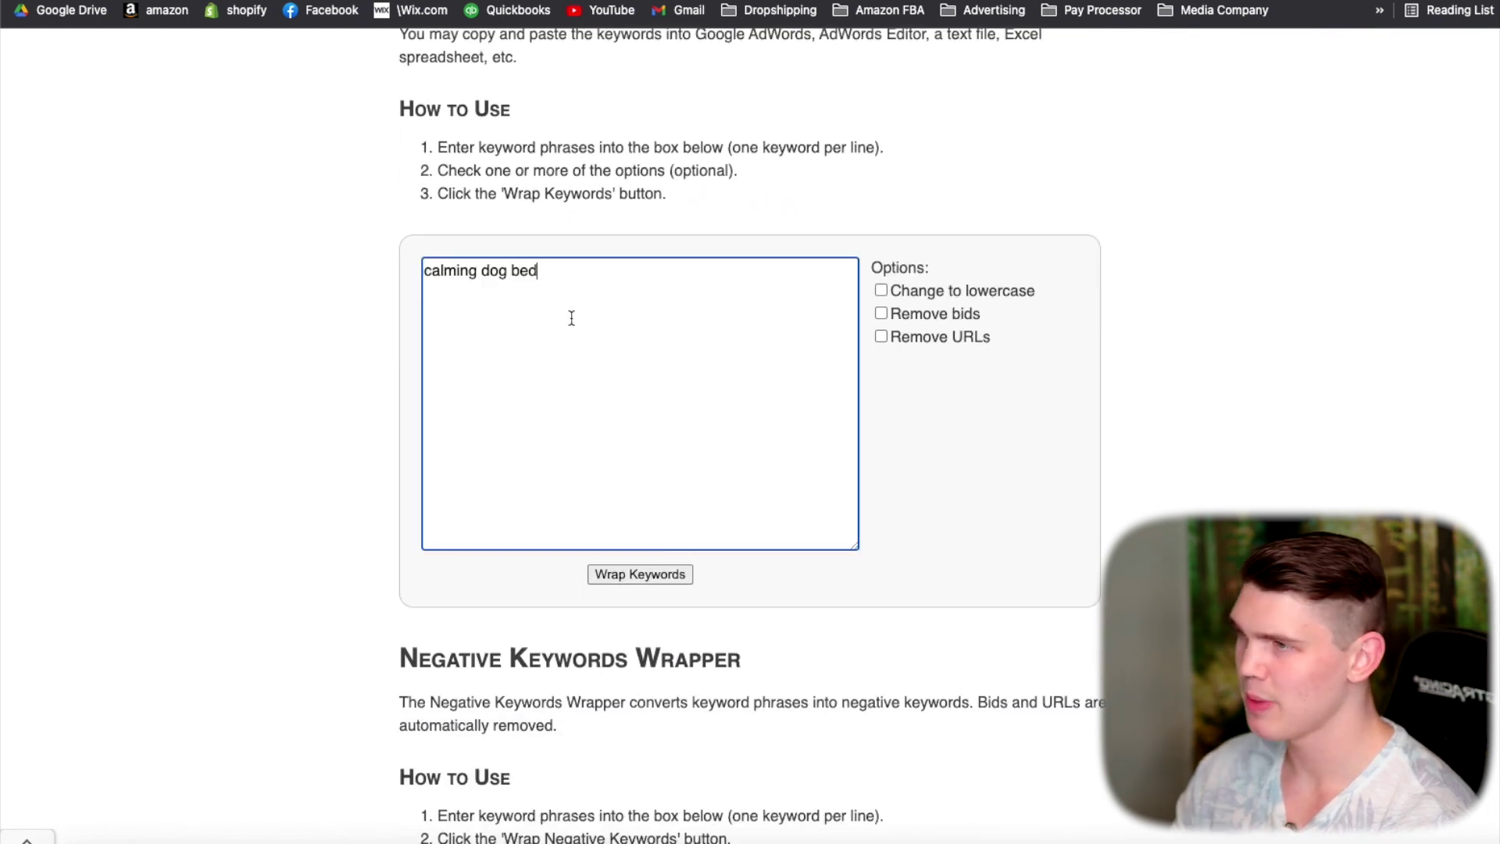
scroll(345, 367, down, 1)
click(660, 529)
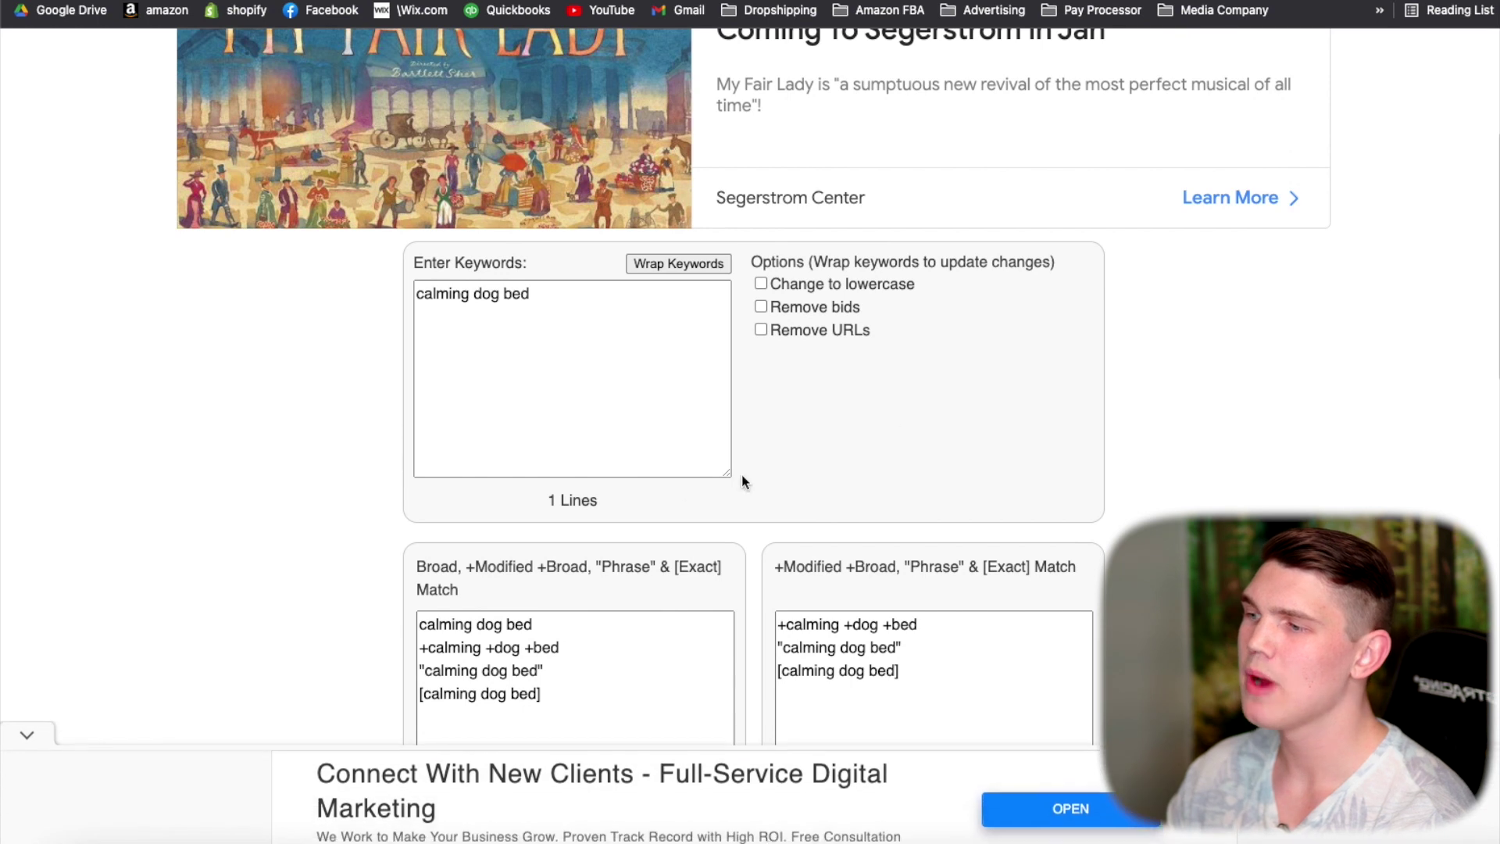
Step: Copy the broad, phrase and exact match lines for calming dog bed
scroll(742, 475, down, 1)
scroll(523, 489, down, 3)
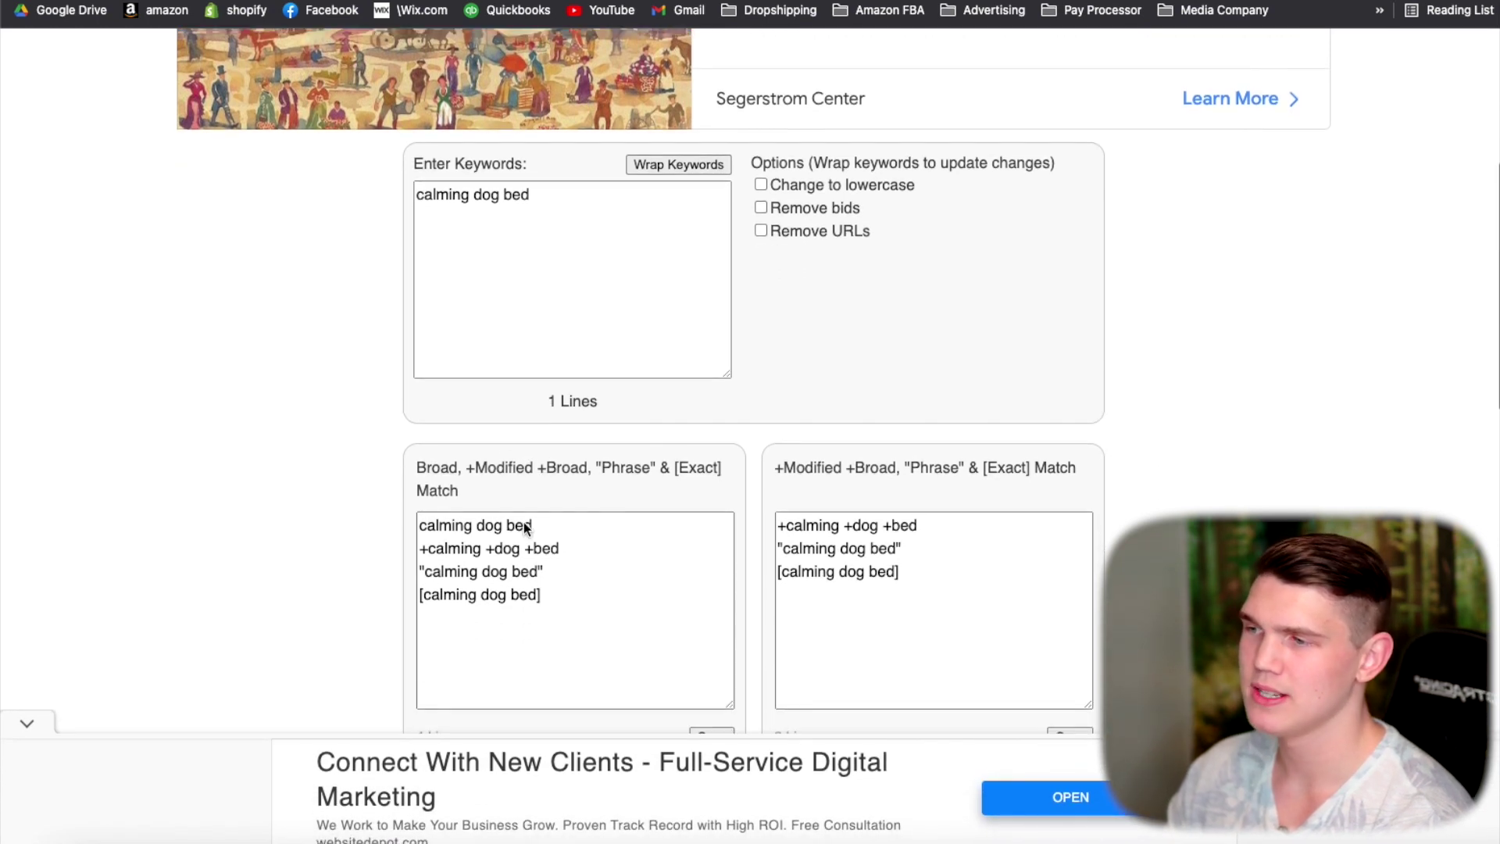
scroll(961, 524, down, 8)
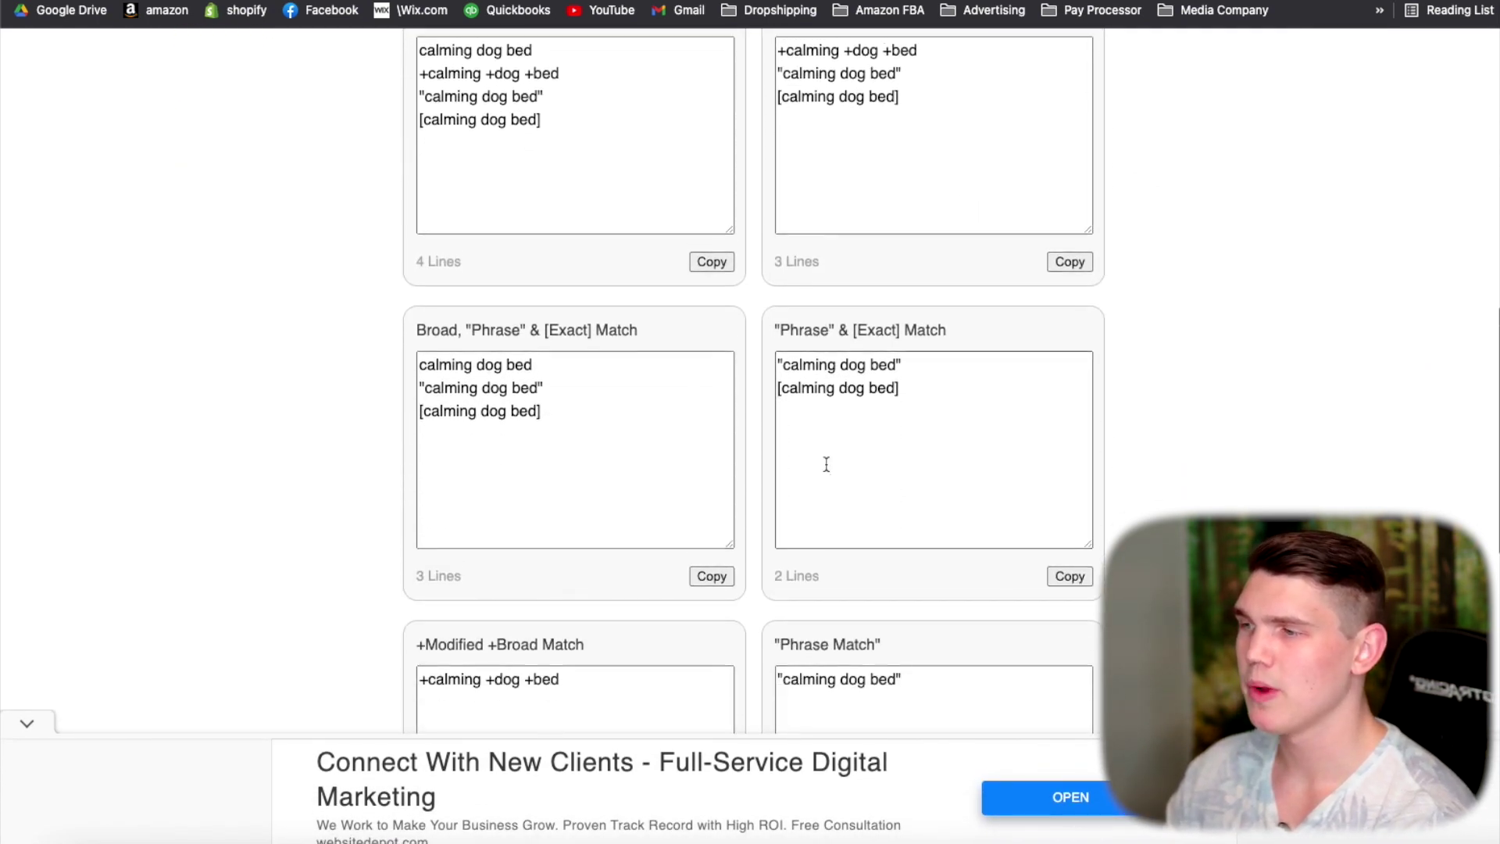
scroll(827, 465, down, 1)
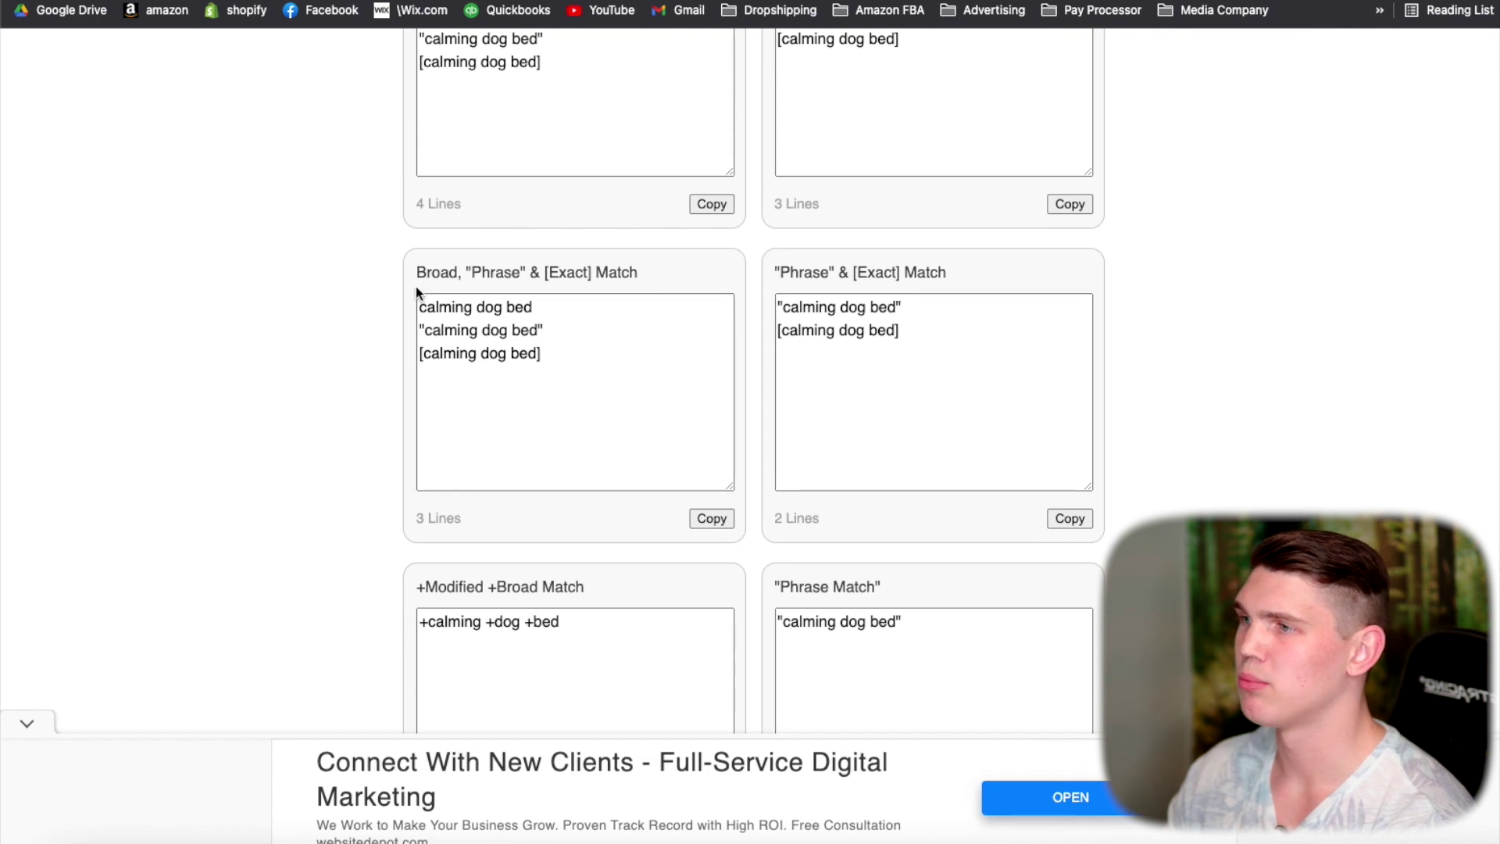
drag(555, 353, 401, 314)
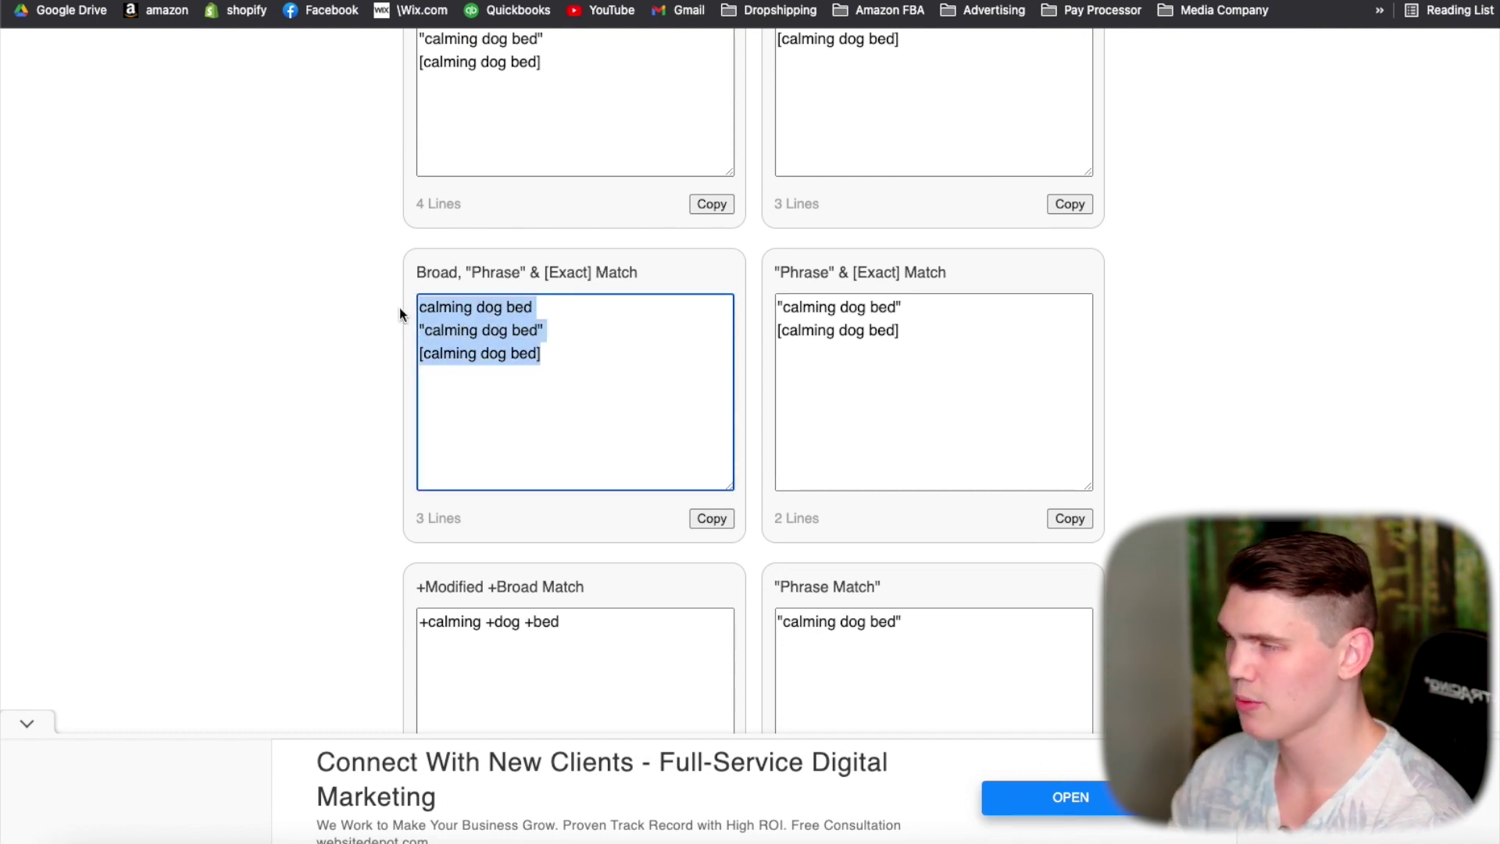
key(super+c)
key(ctrl+Tab)
Step: Replace the Keywords box contents with calming dog bed in broad, "phrase" and [exact] forms
scroll(691, 494, down, 3)
key(super+a)
key(BackSpace)
key(super+v)
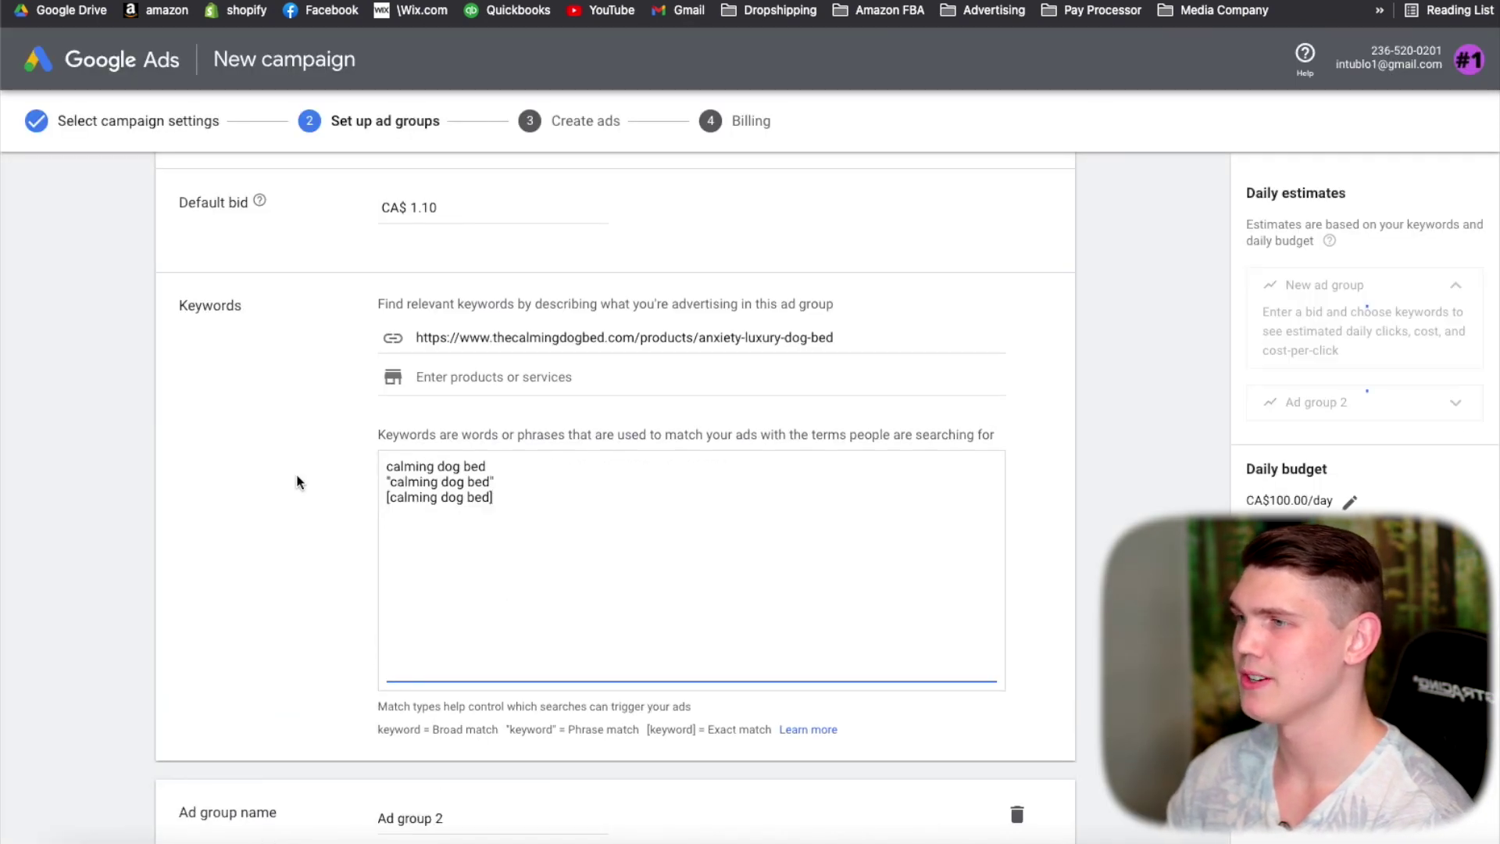
scroll(559, 284, up, 2)
scroll(602, 372, down, 3)
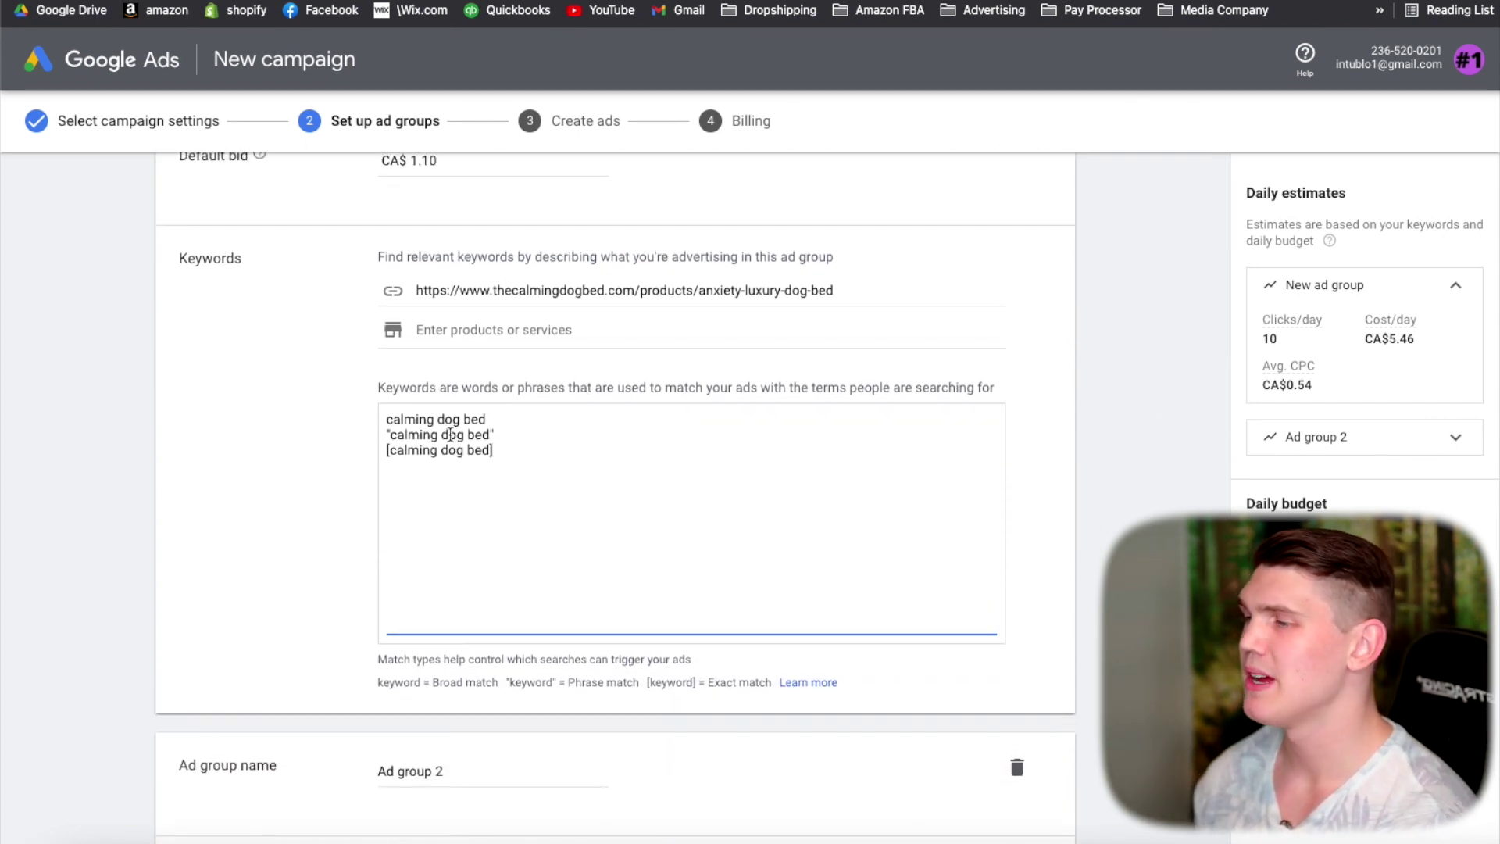
scroll(469, 684, down, 1)
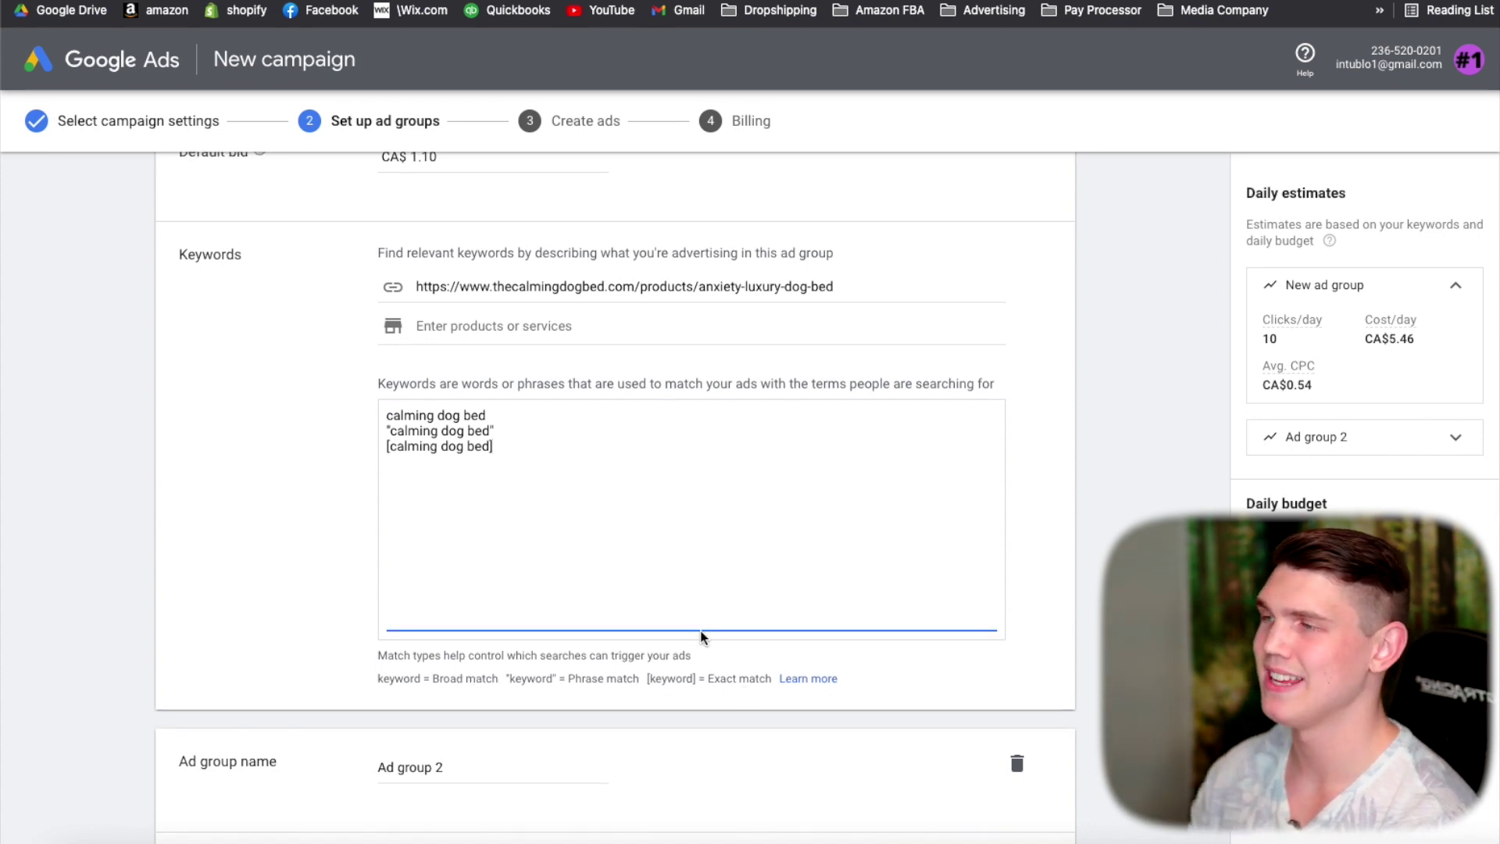
scroll(702, 631, up, 1)
scroll(702, 631, down, 1)
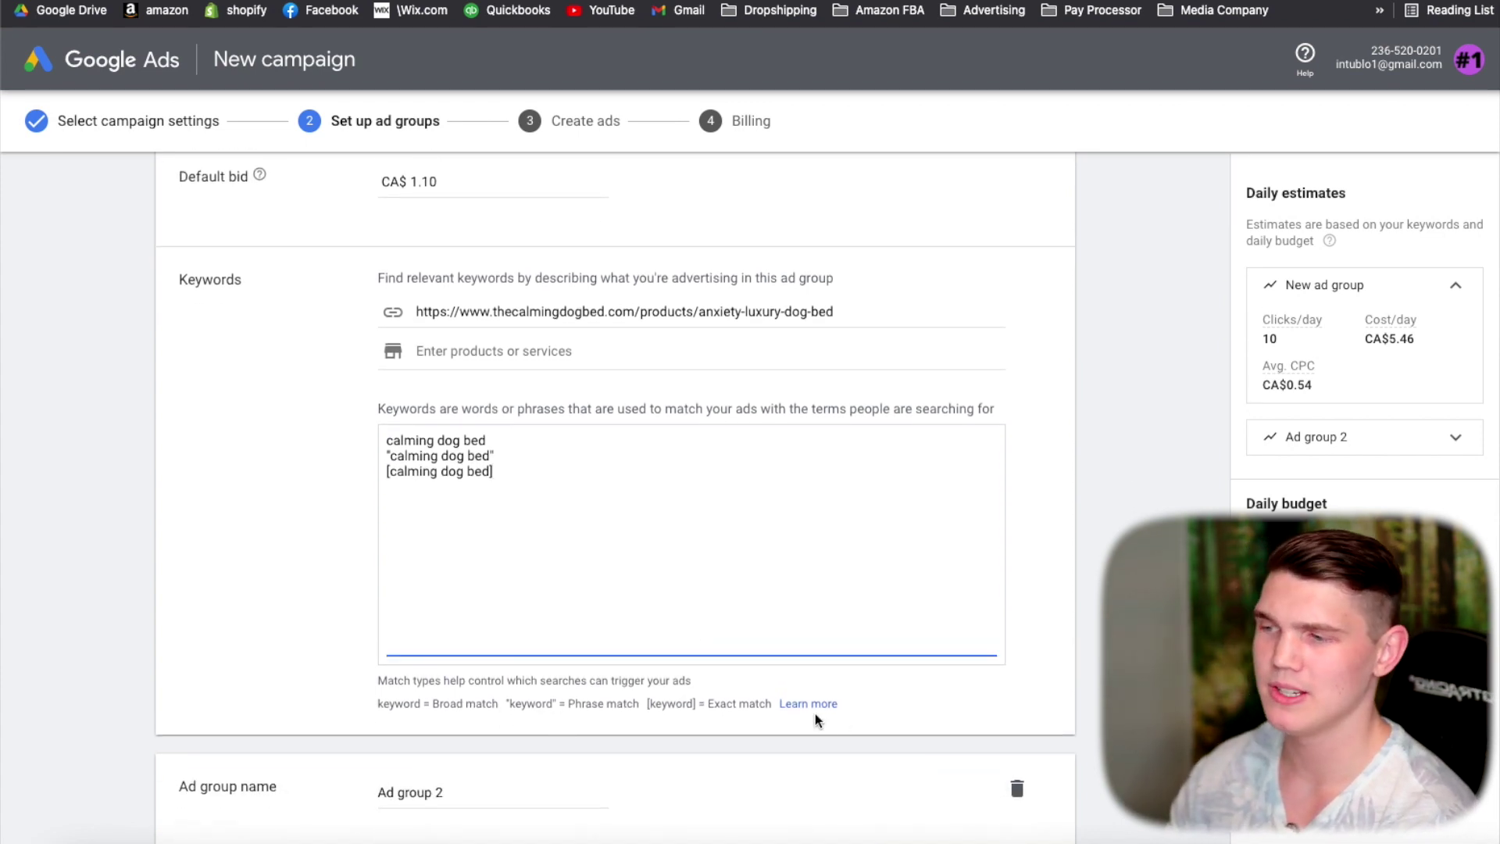
scroll(488, 596, up, 2)
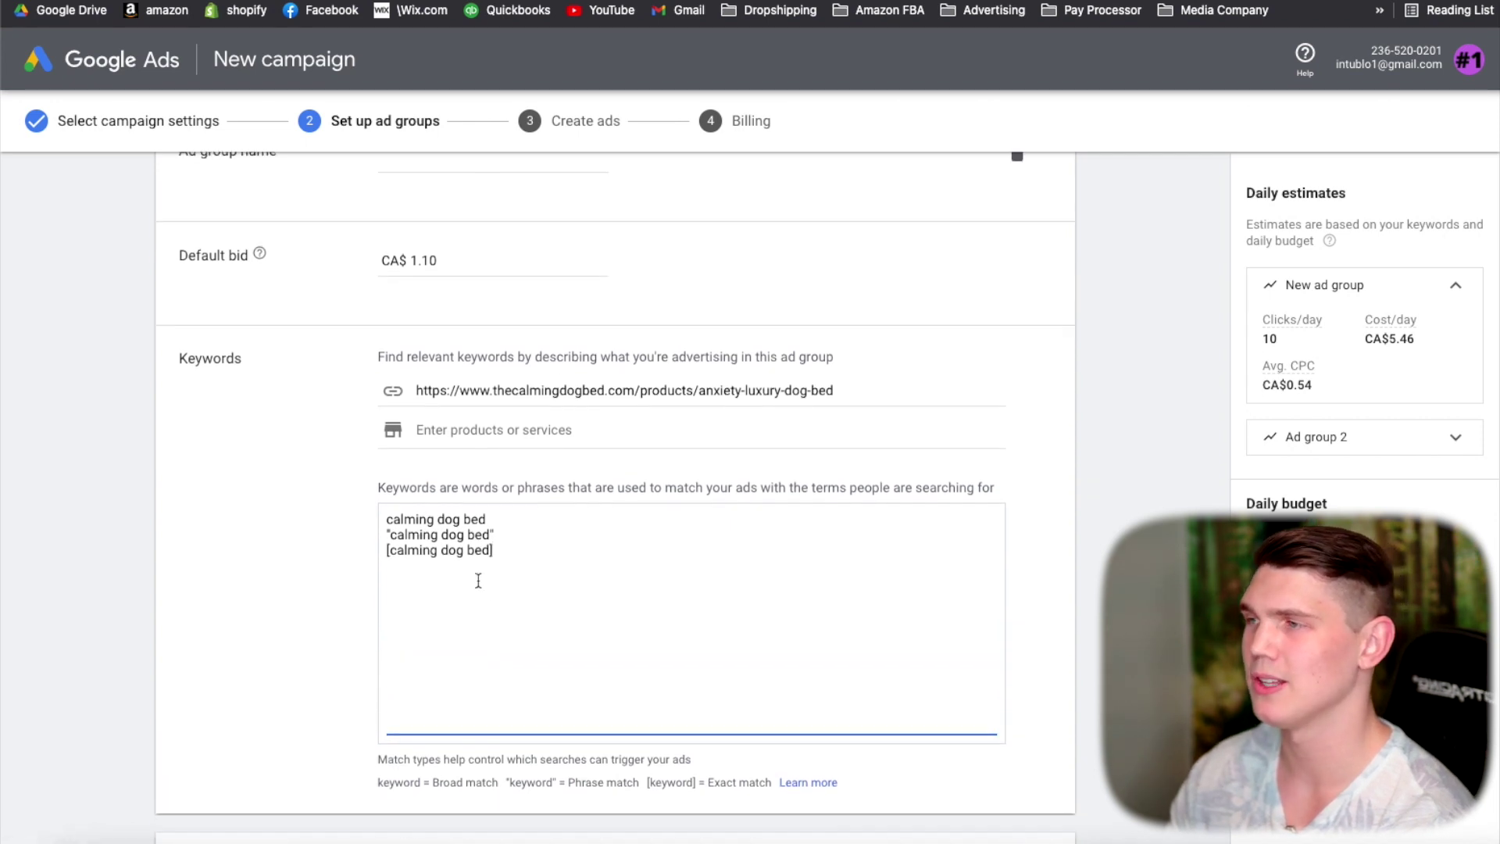
scroll(351, 468, down, 8)
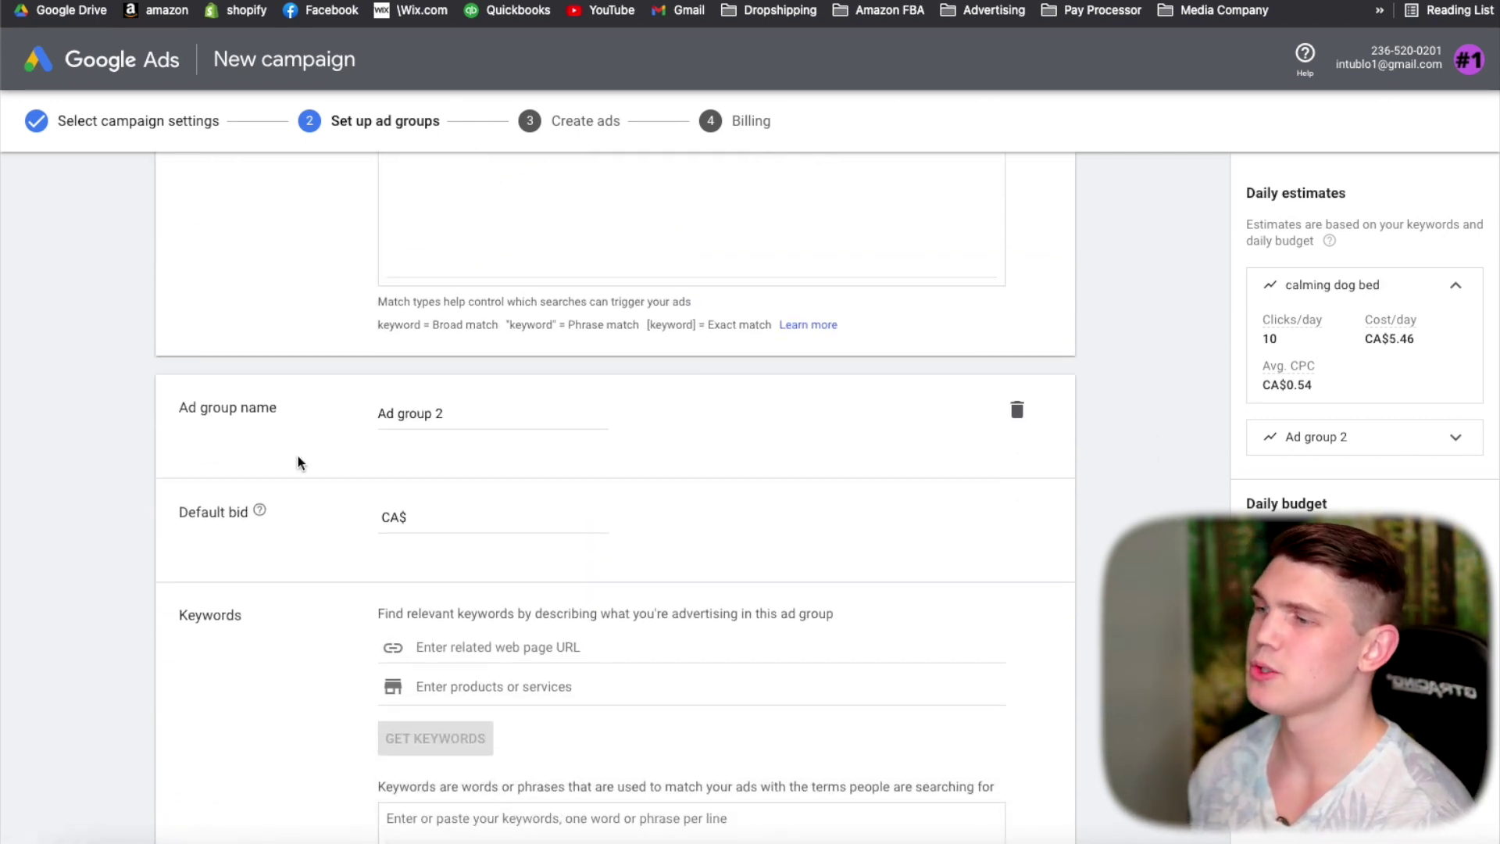
scroll(297, 461, down, 5)
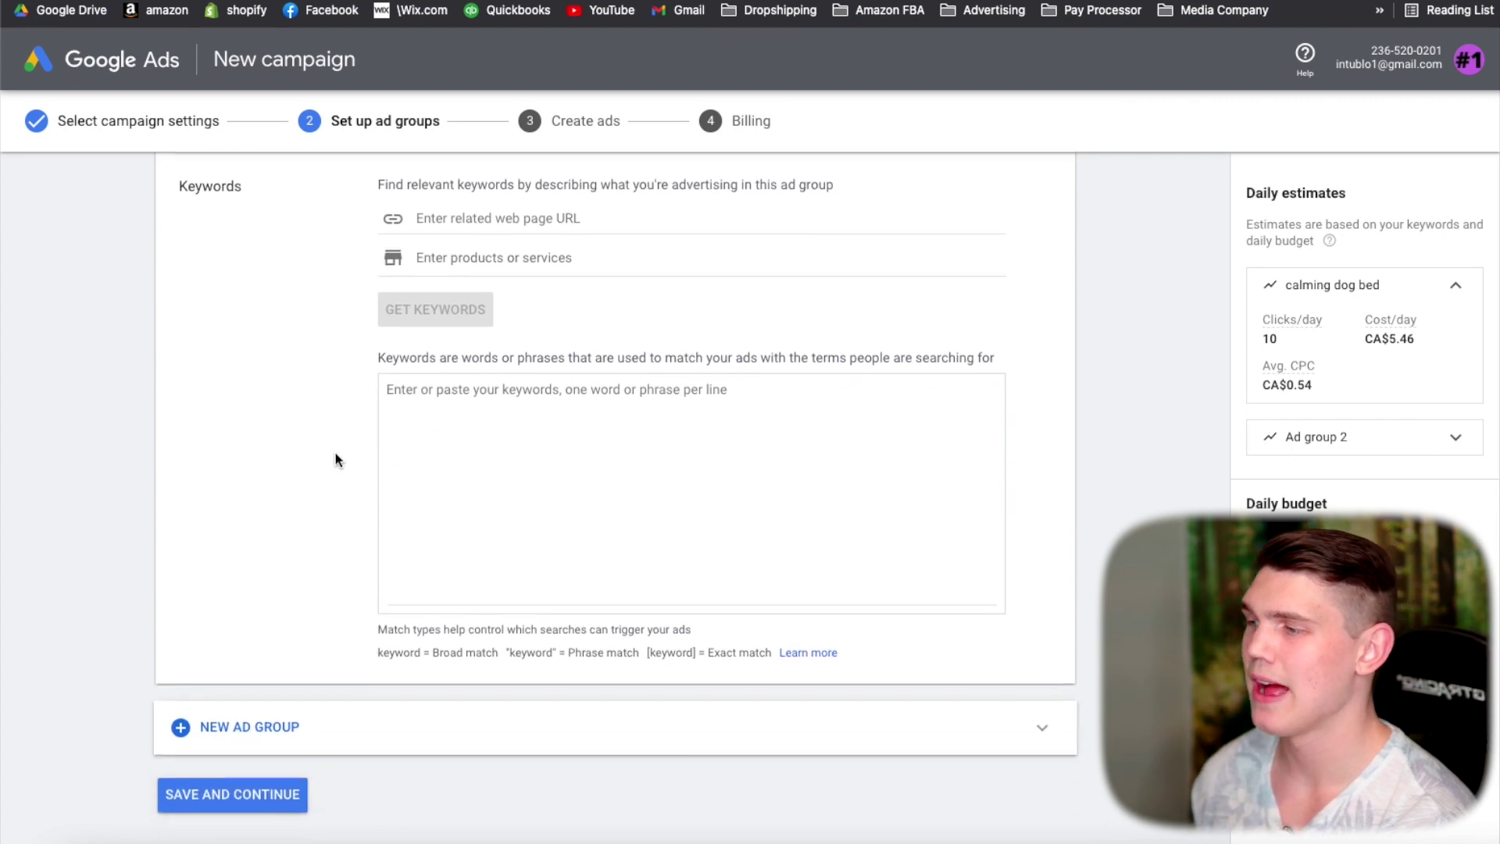
scroll(325, 600, up, 1)
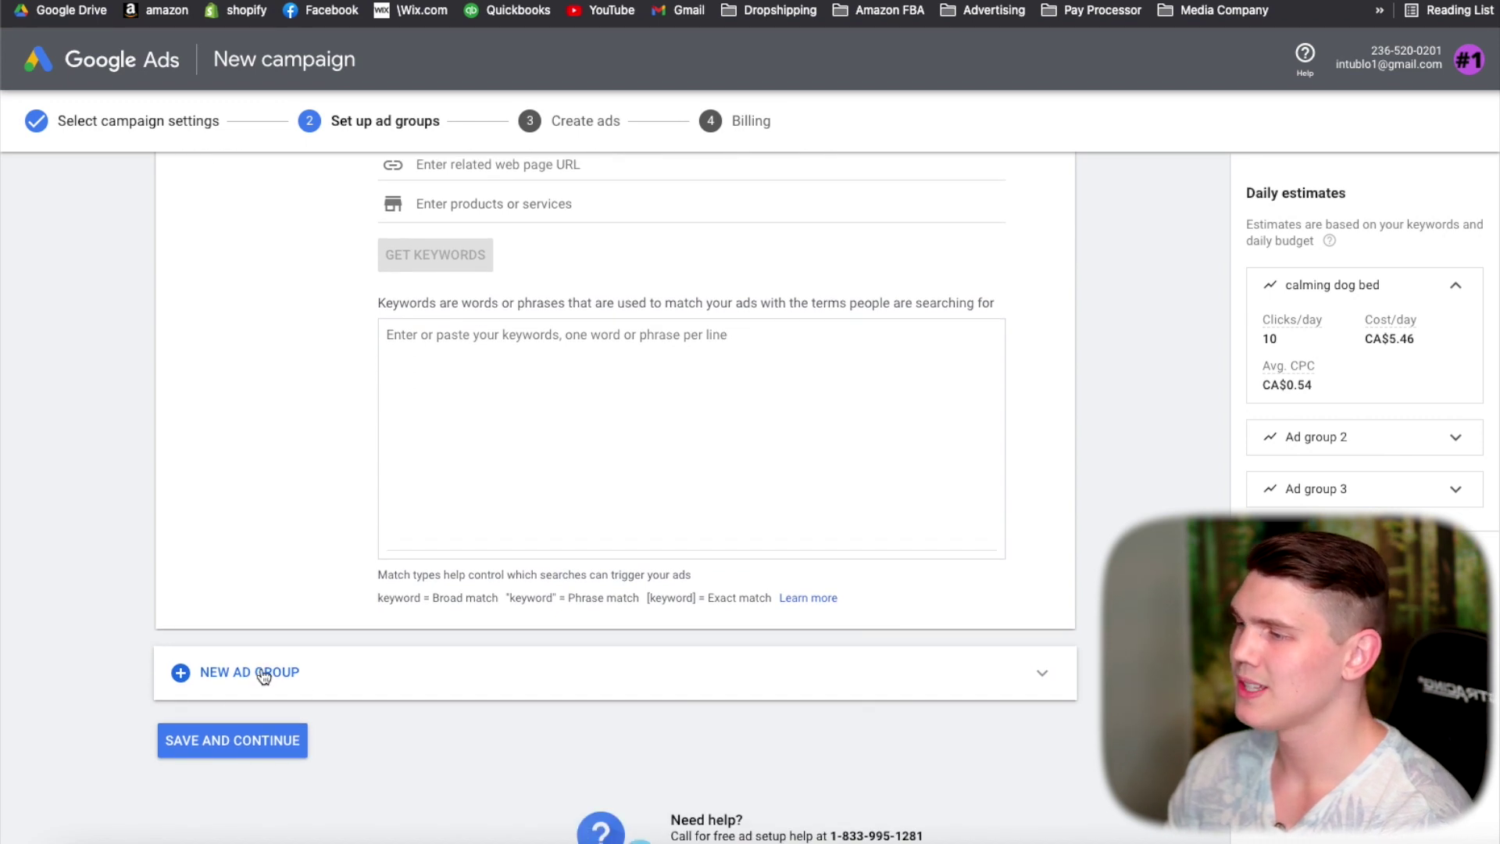
Step: Add a new ad group to the campaign
click(264, 674)
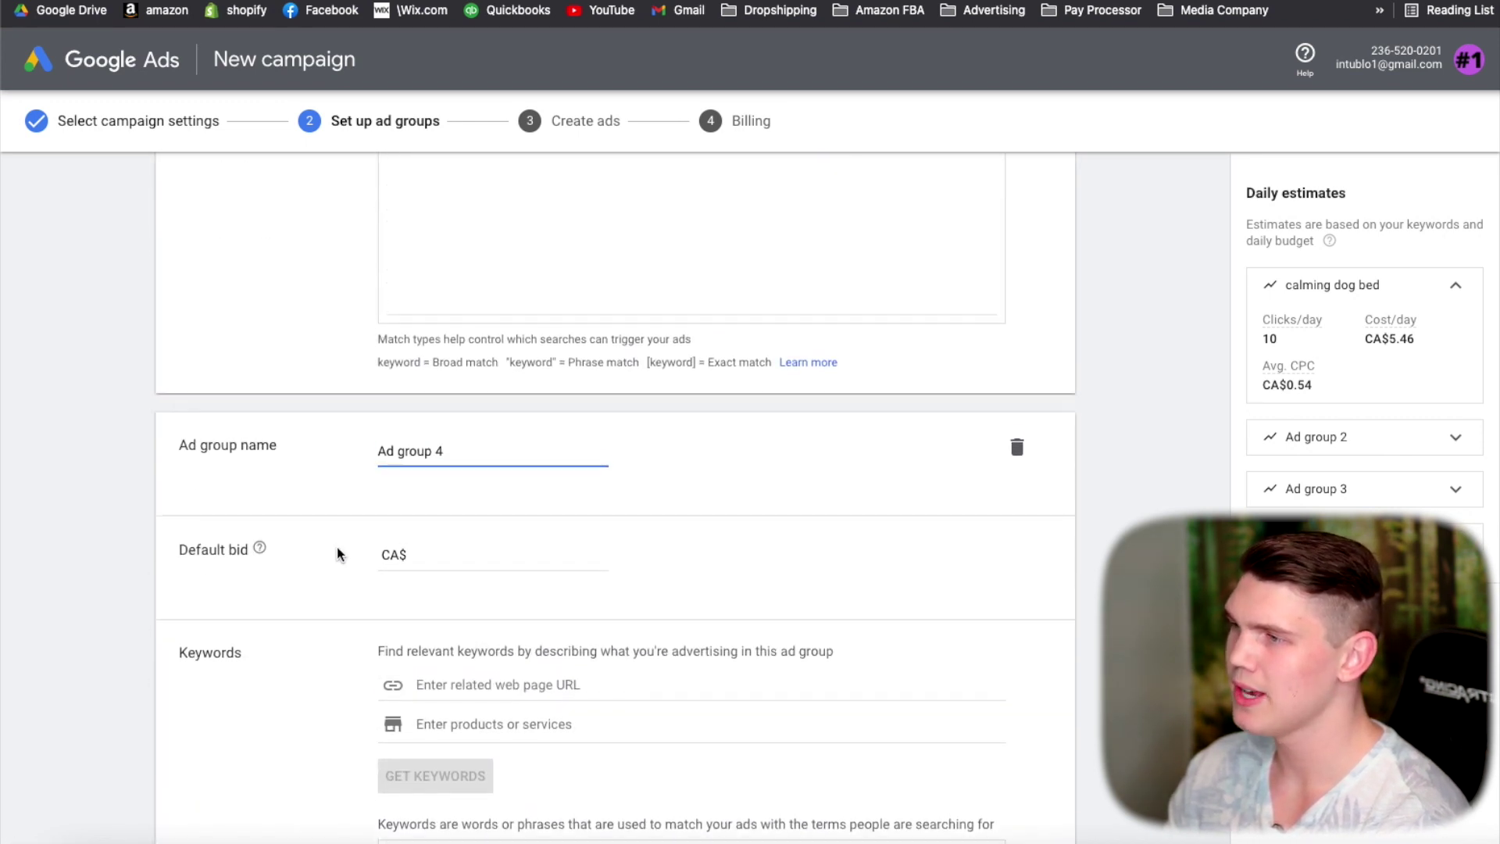
scroll(352, 547, up, 2)
scroll(392, 429, up, 20)
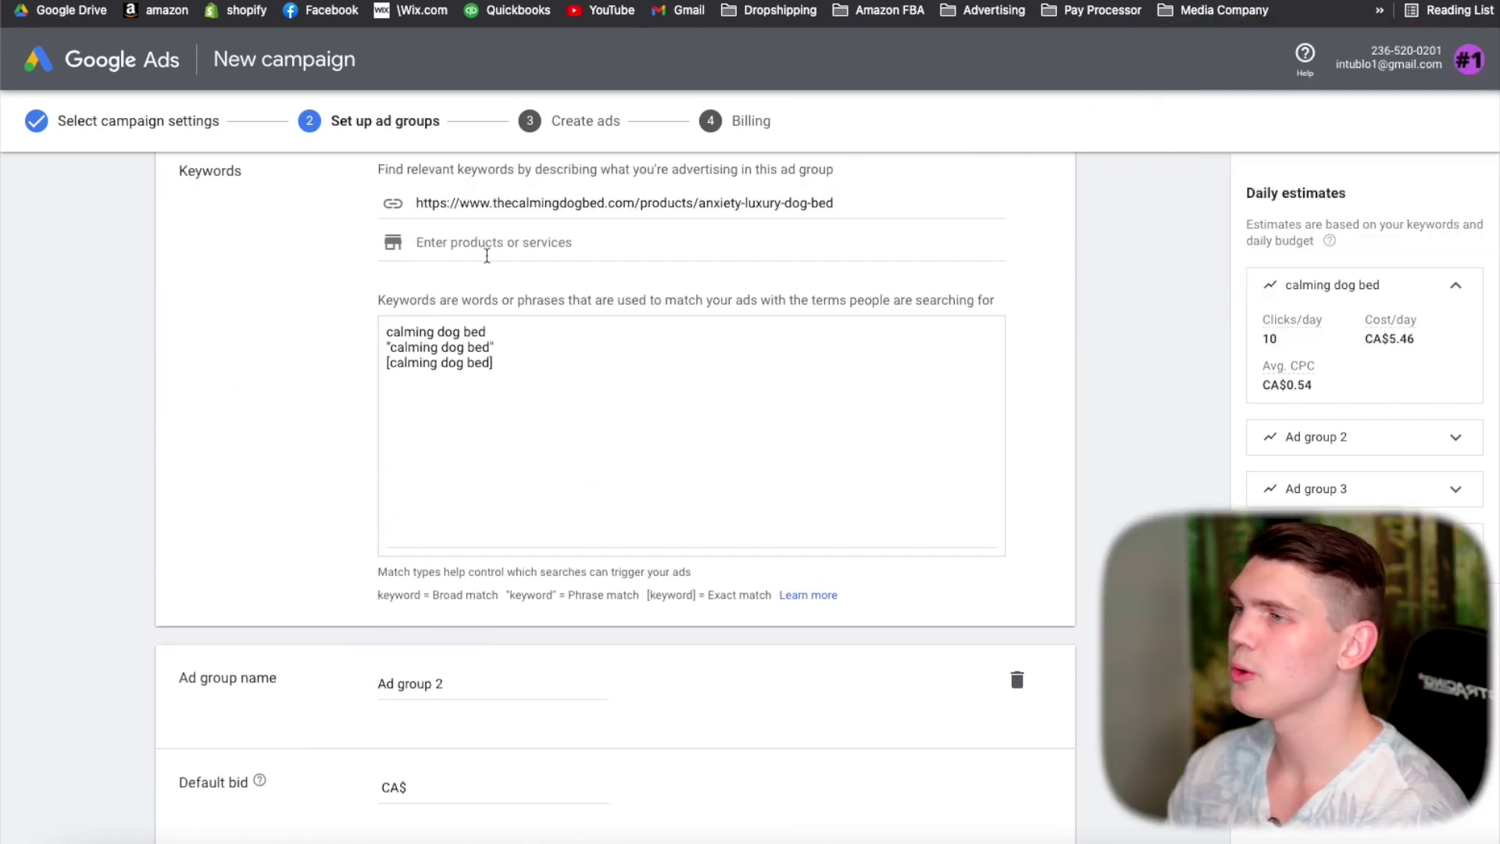
scroll(487, 256, up, 3)
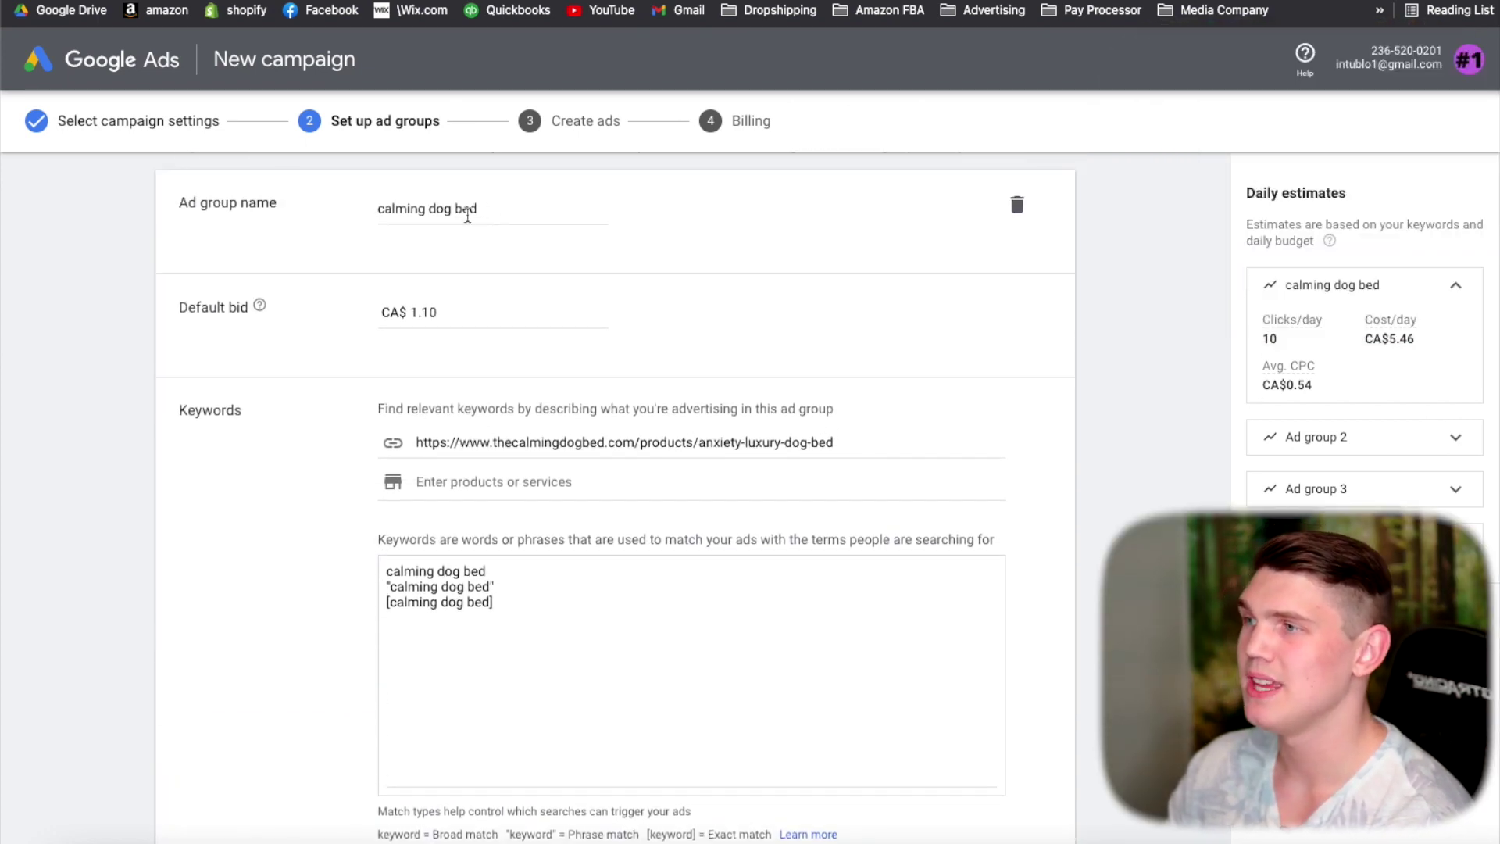
scroll(325, 349, down, 8)
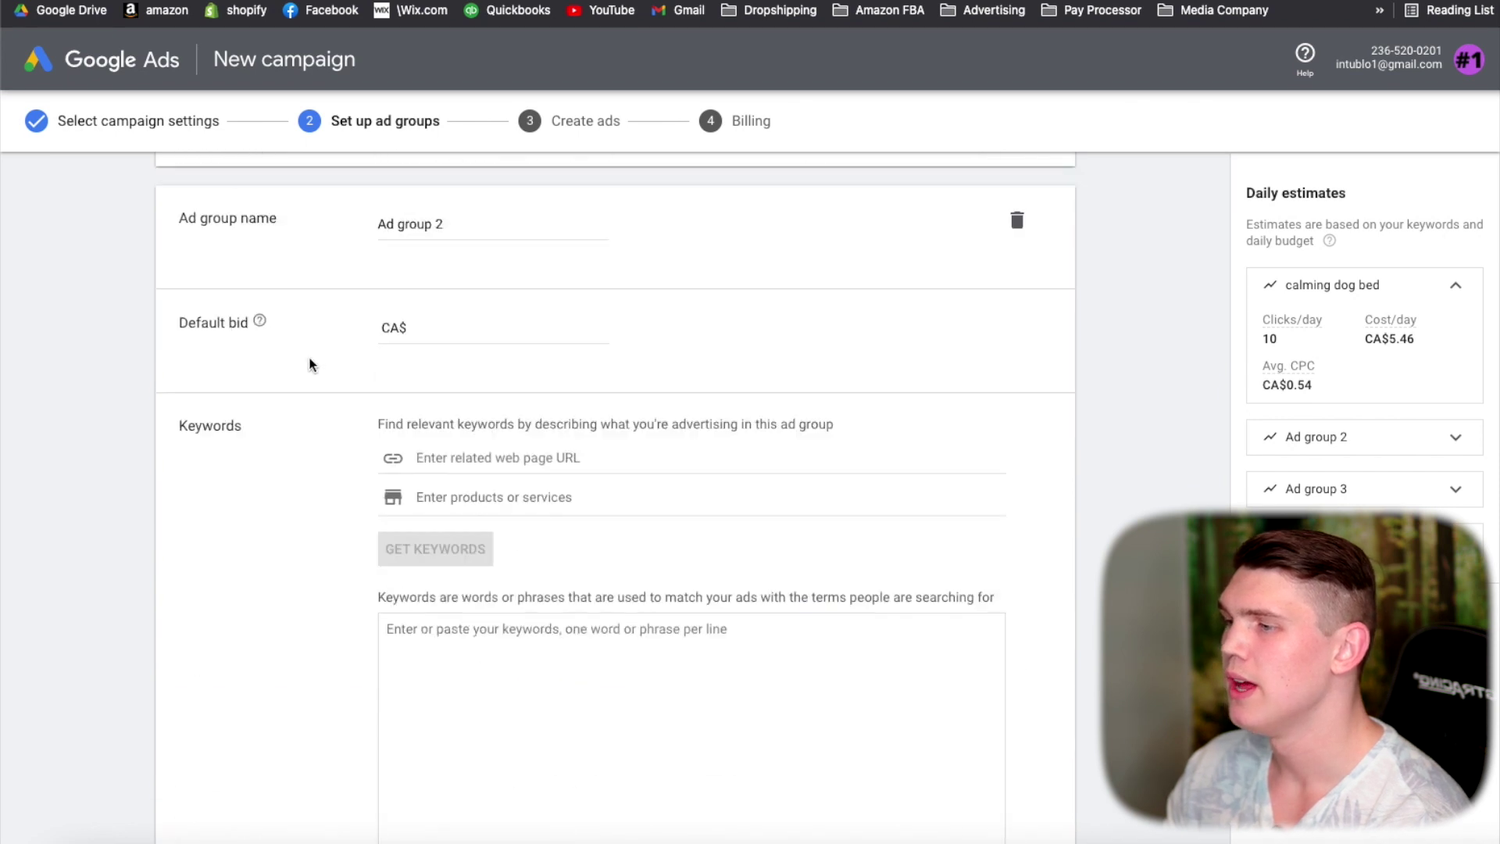
Step: Rename the second ad group to 'Best Pet Bed'
drag(500, 316, 307, 308)
text(B)
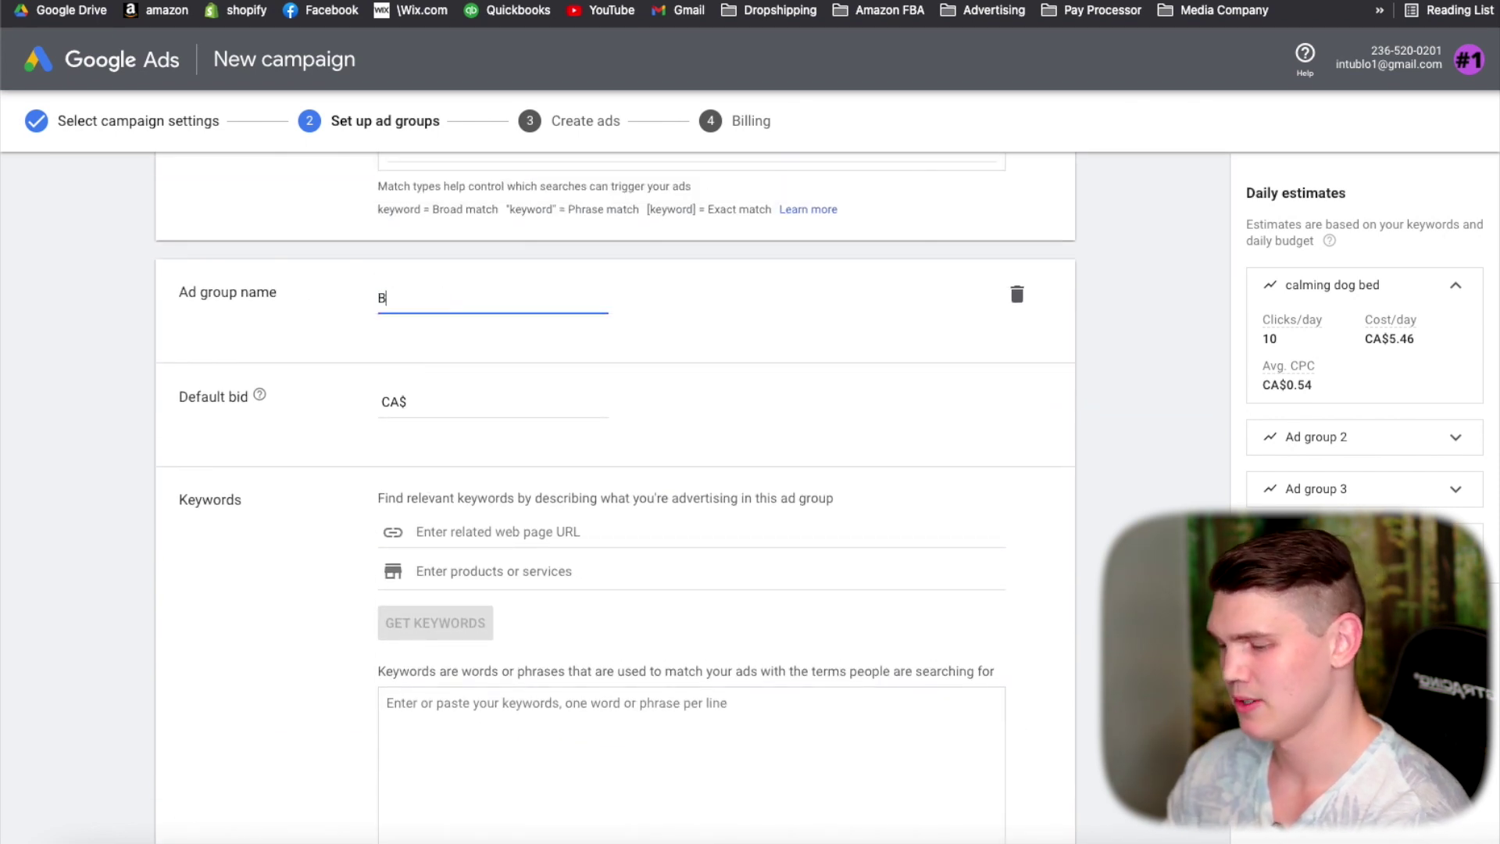
text(est Pet NBed)
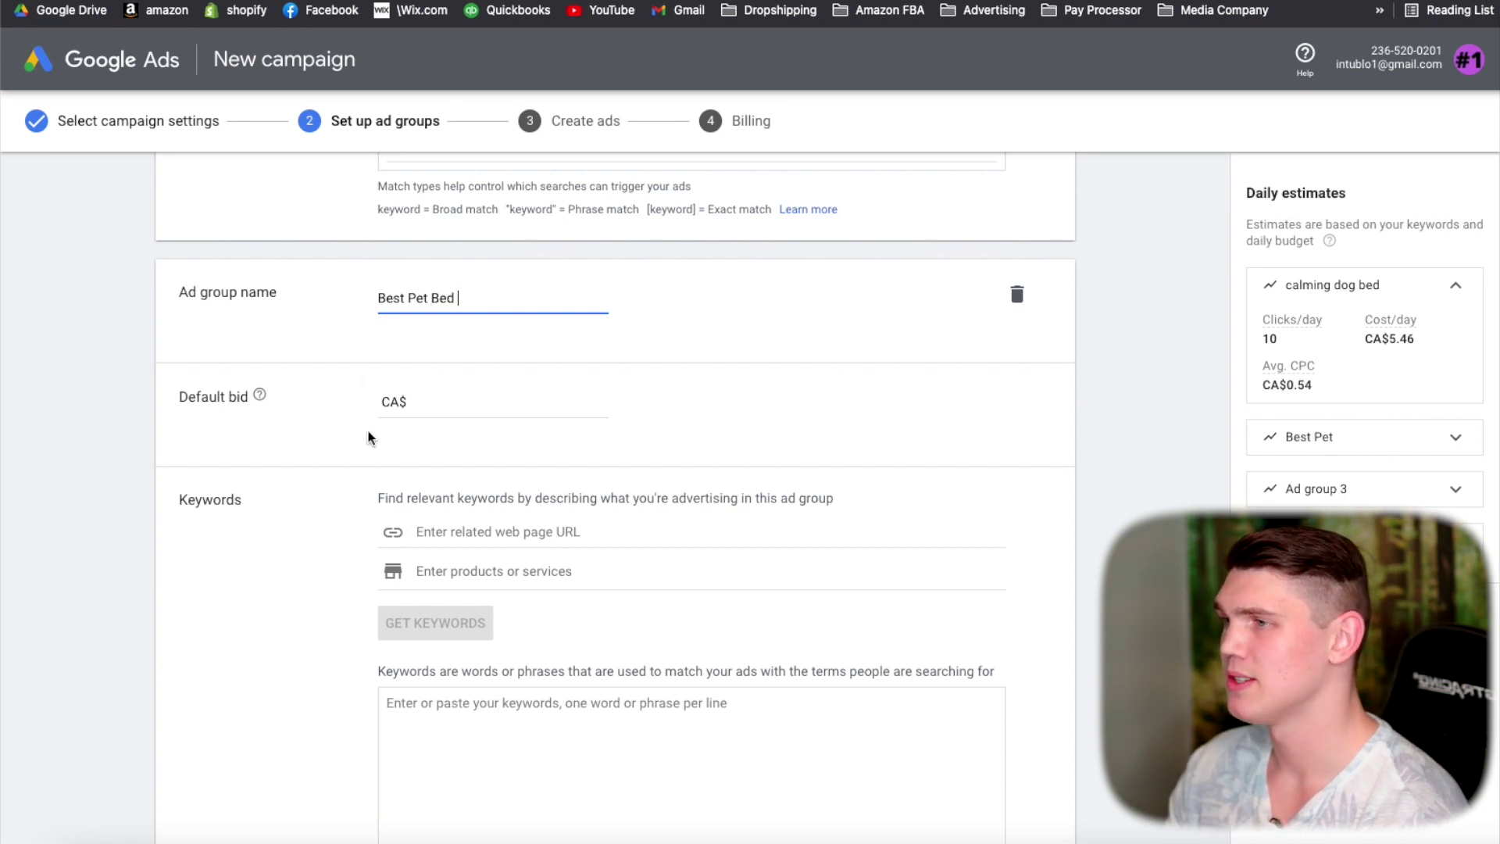
scroll(565, 610, down, 2)
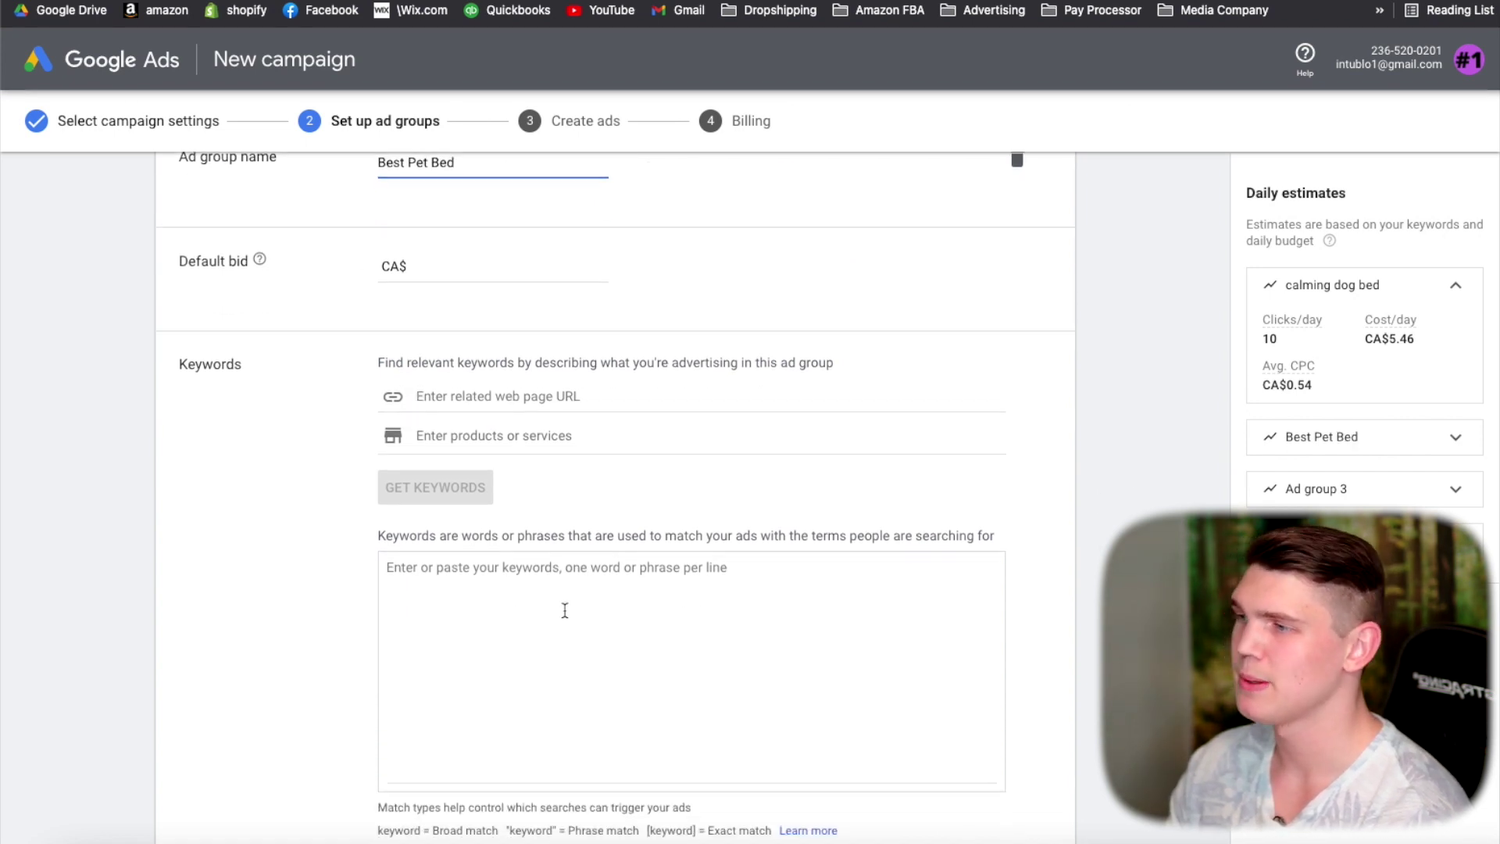
scroll(542, 556, up, 4)
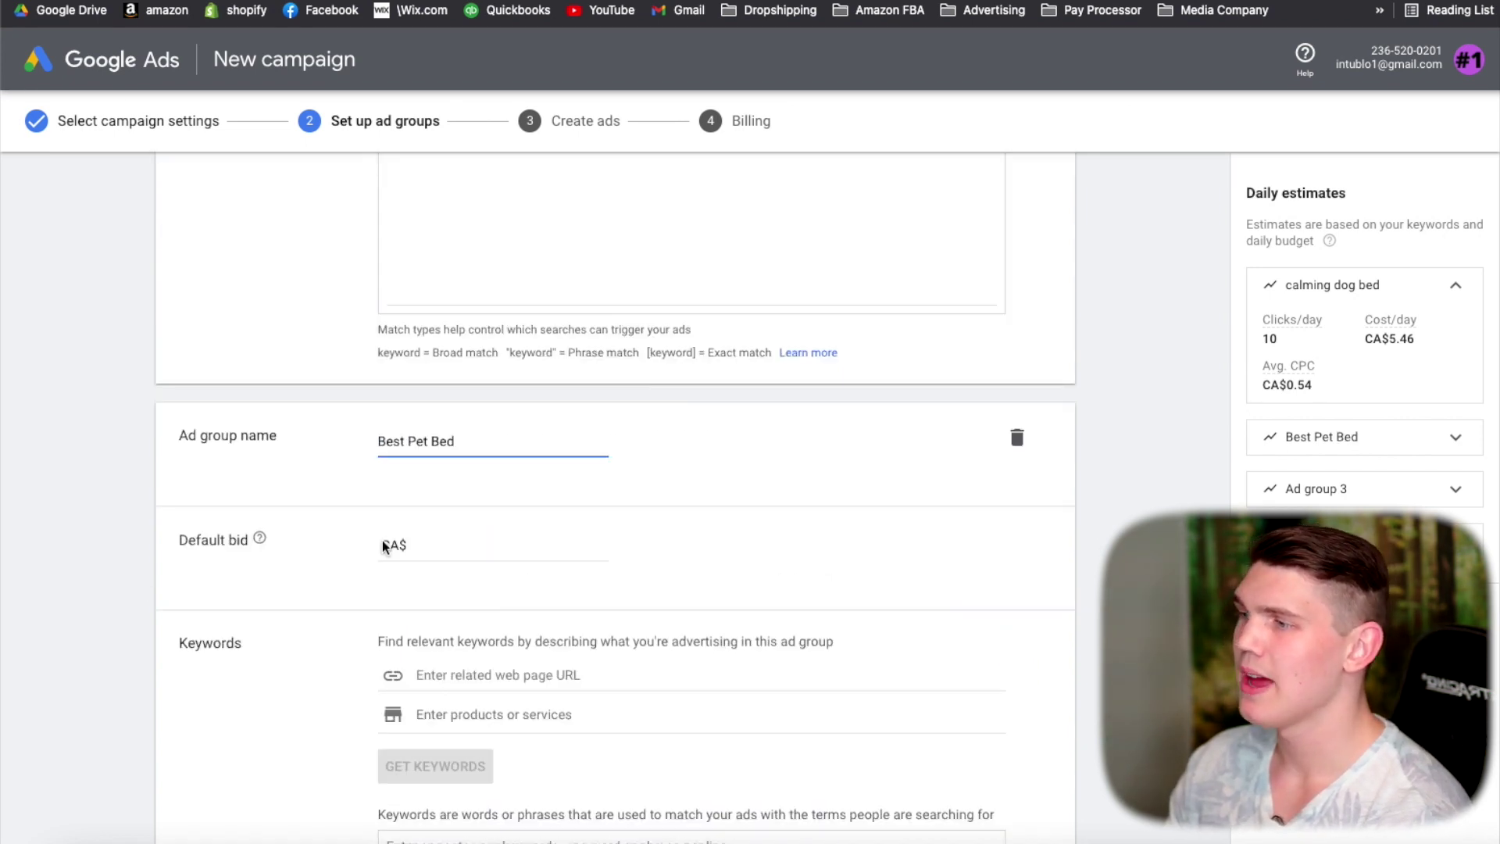
scroll(442, 541, down, 2)
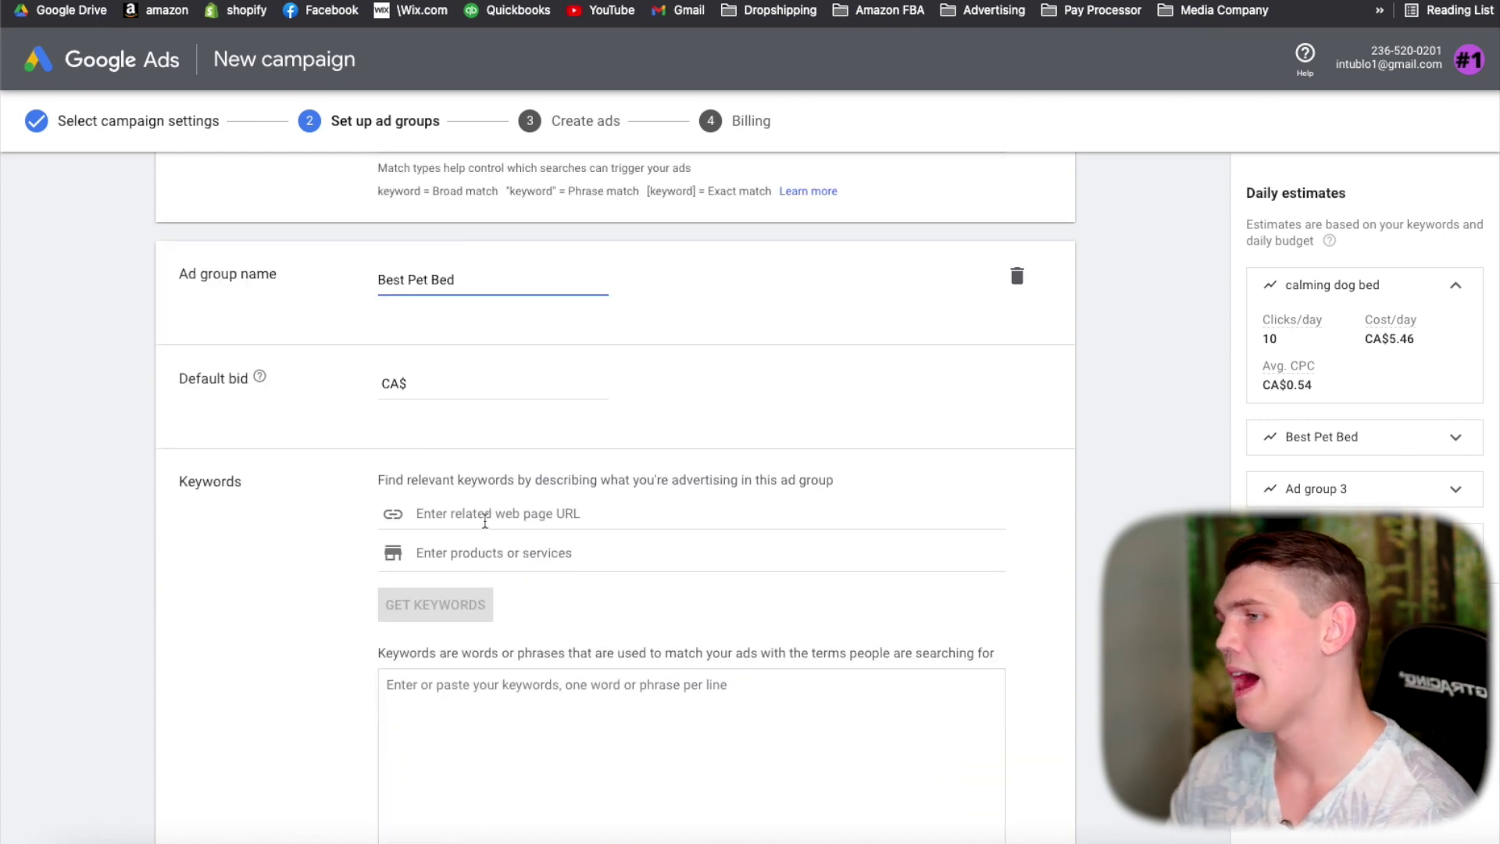
scroll(576, 419, down, 8)
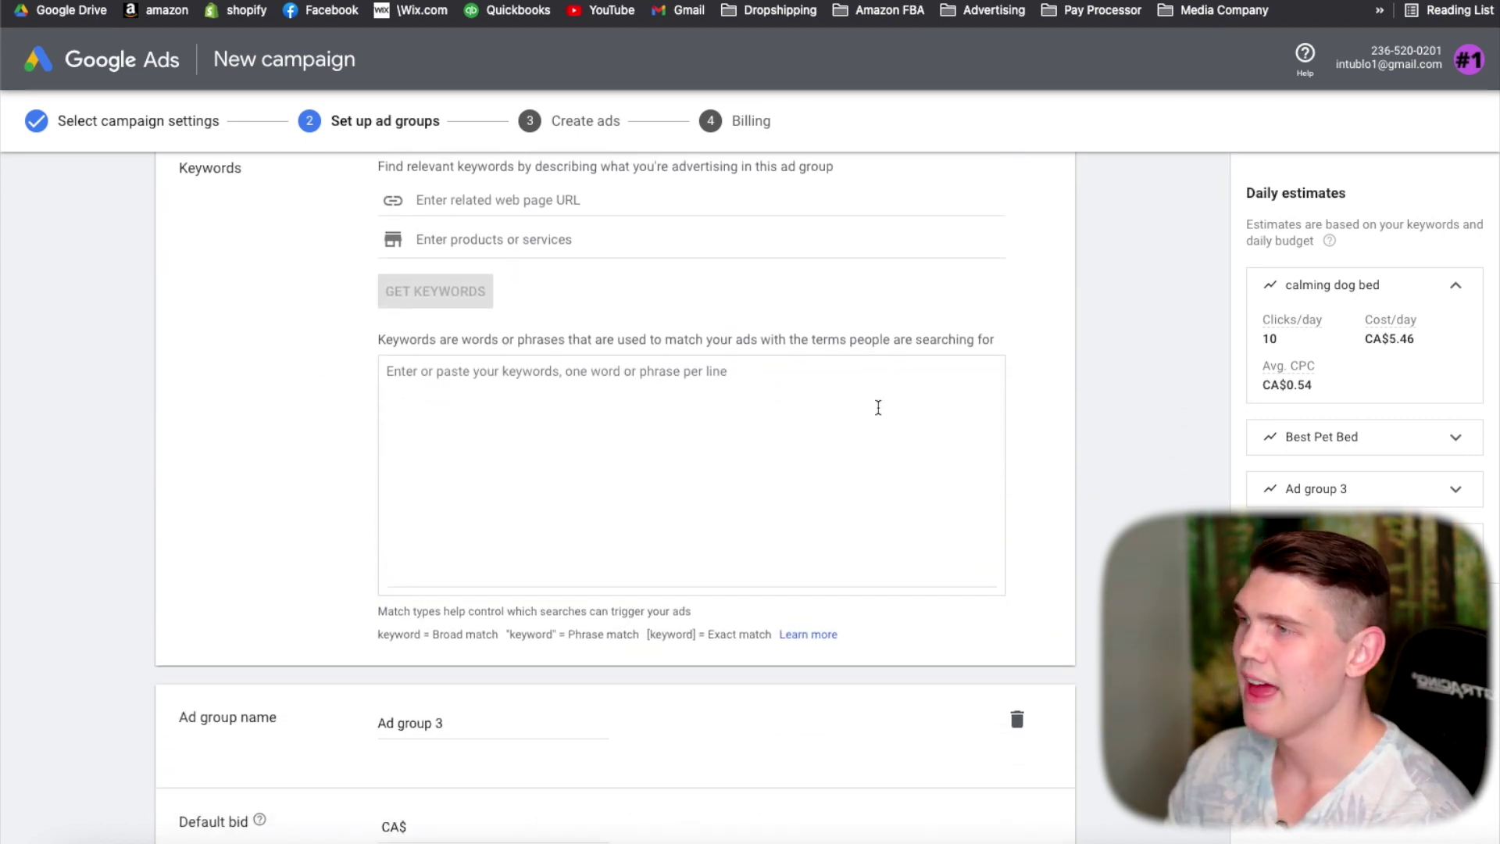
scroll(485, 469, down, 9)
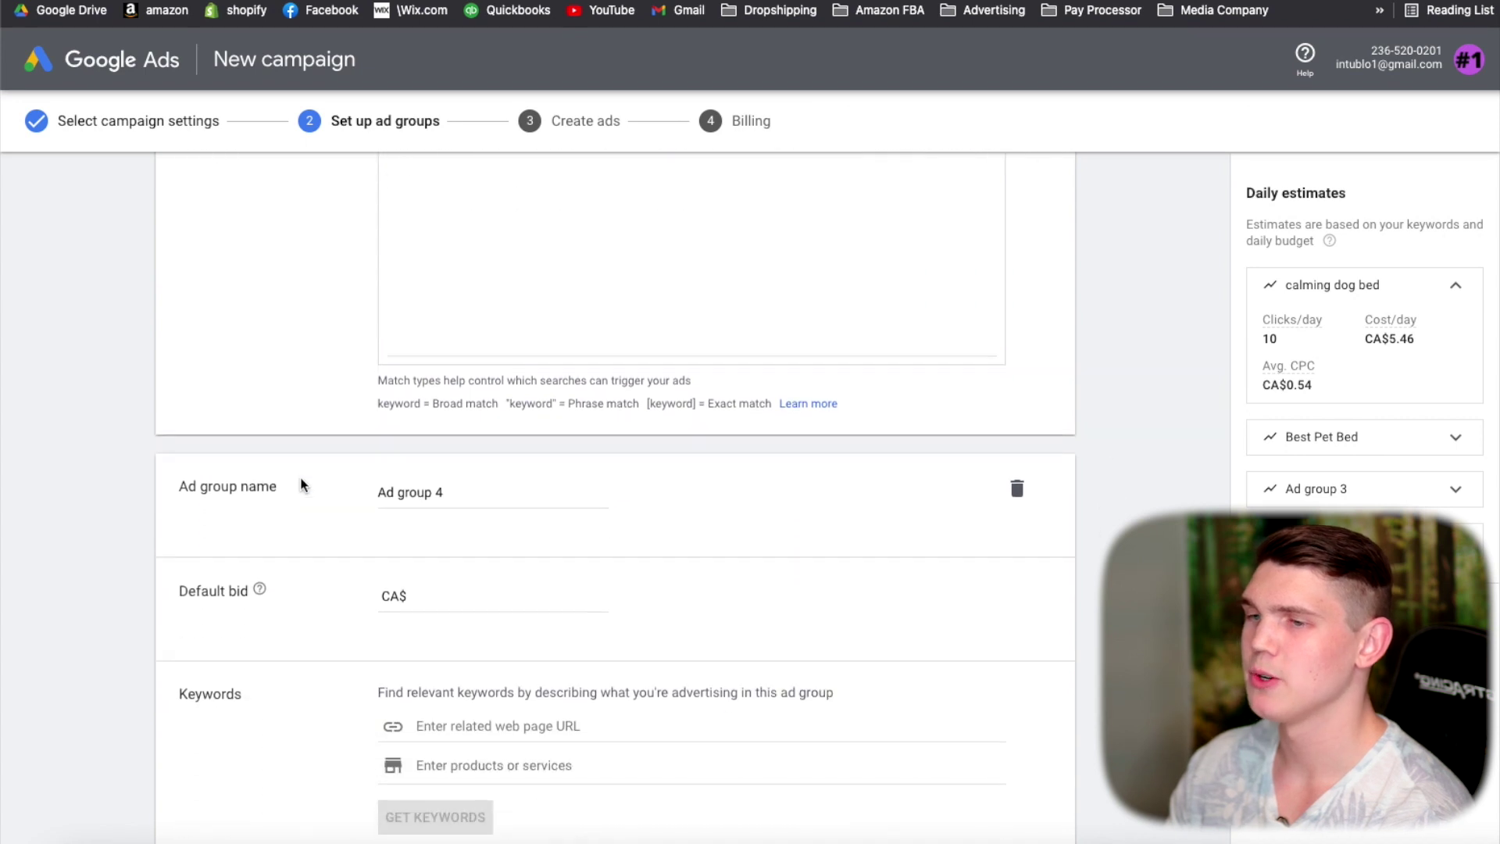
scroll(309, 485, down, 2)
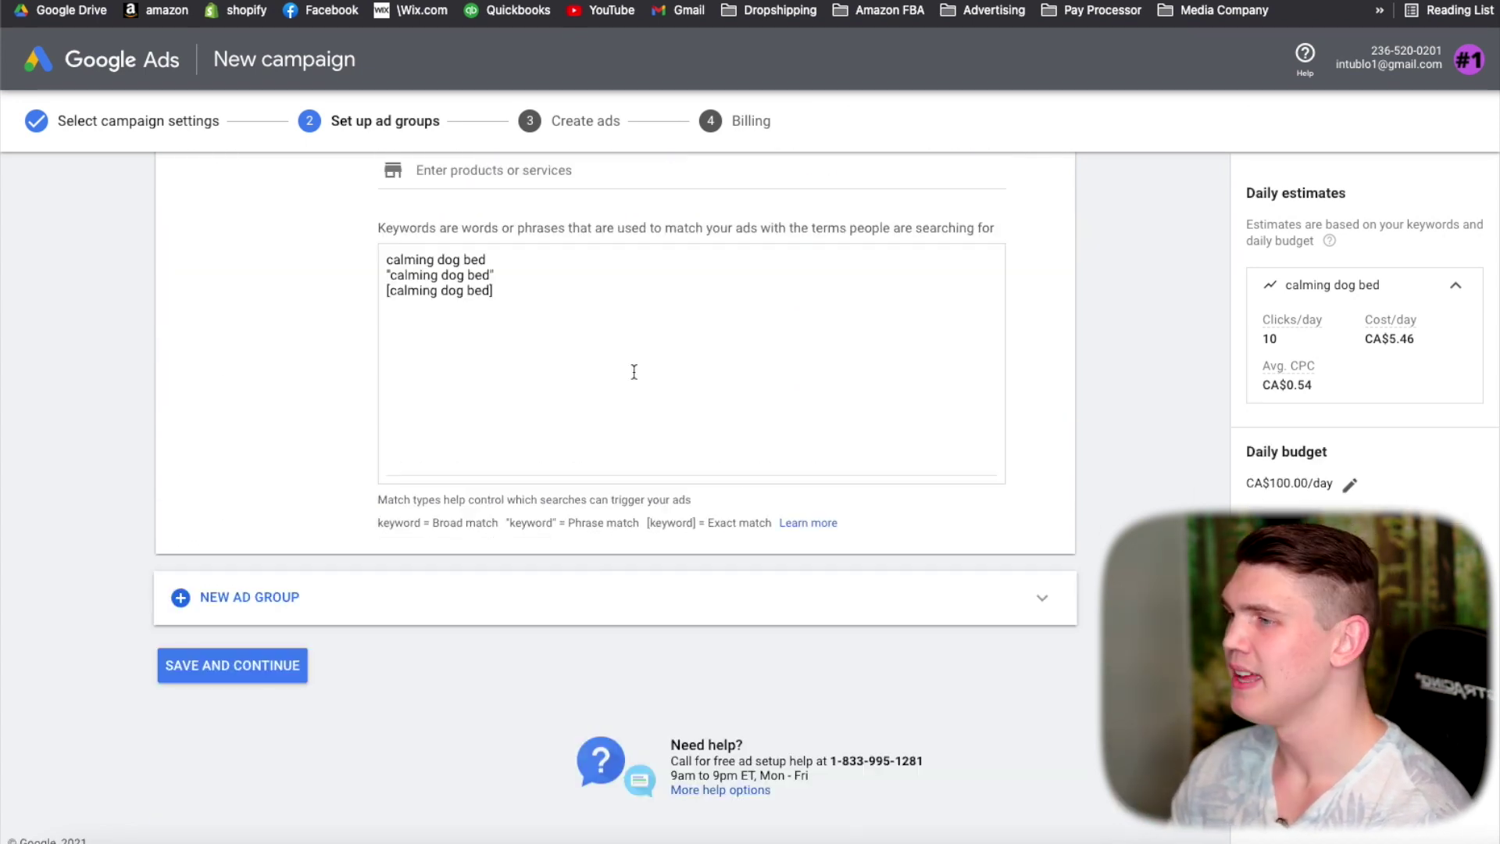
click(239, 667)
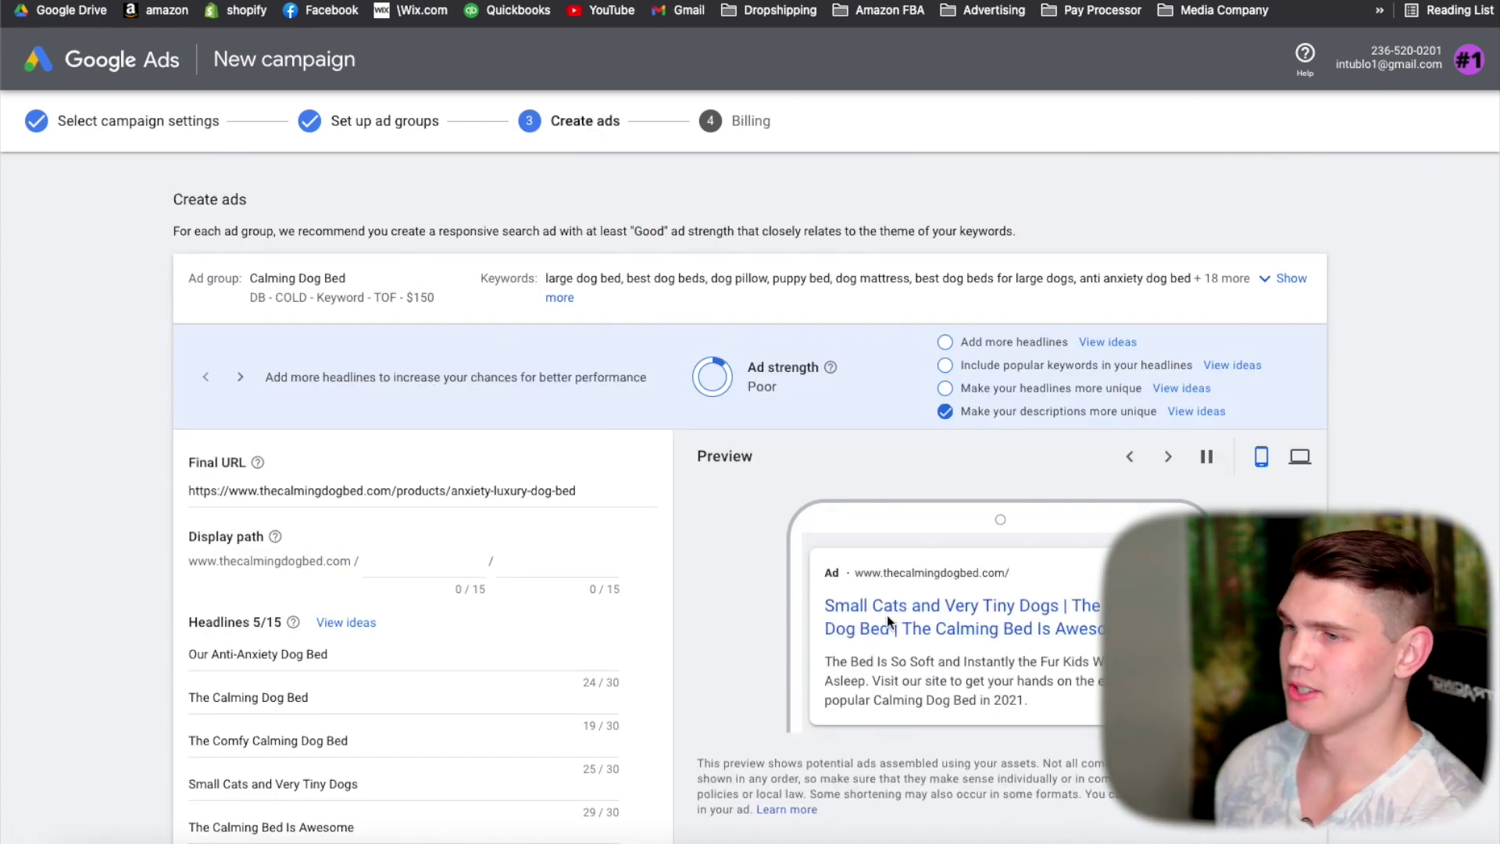
scroll(944, 589, down, 1)
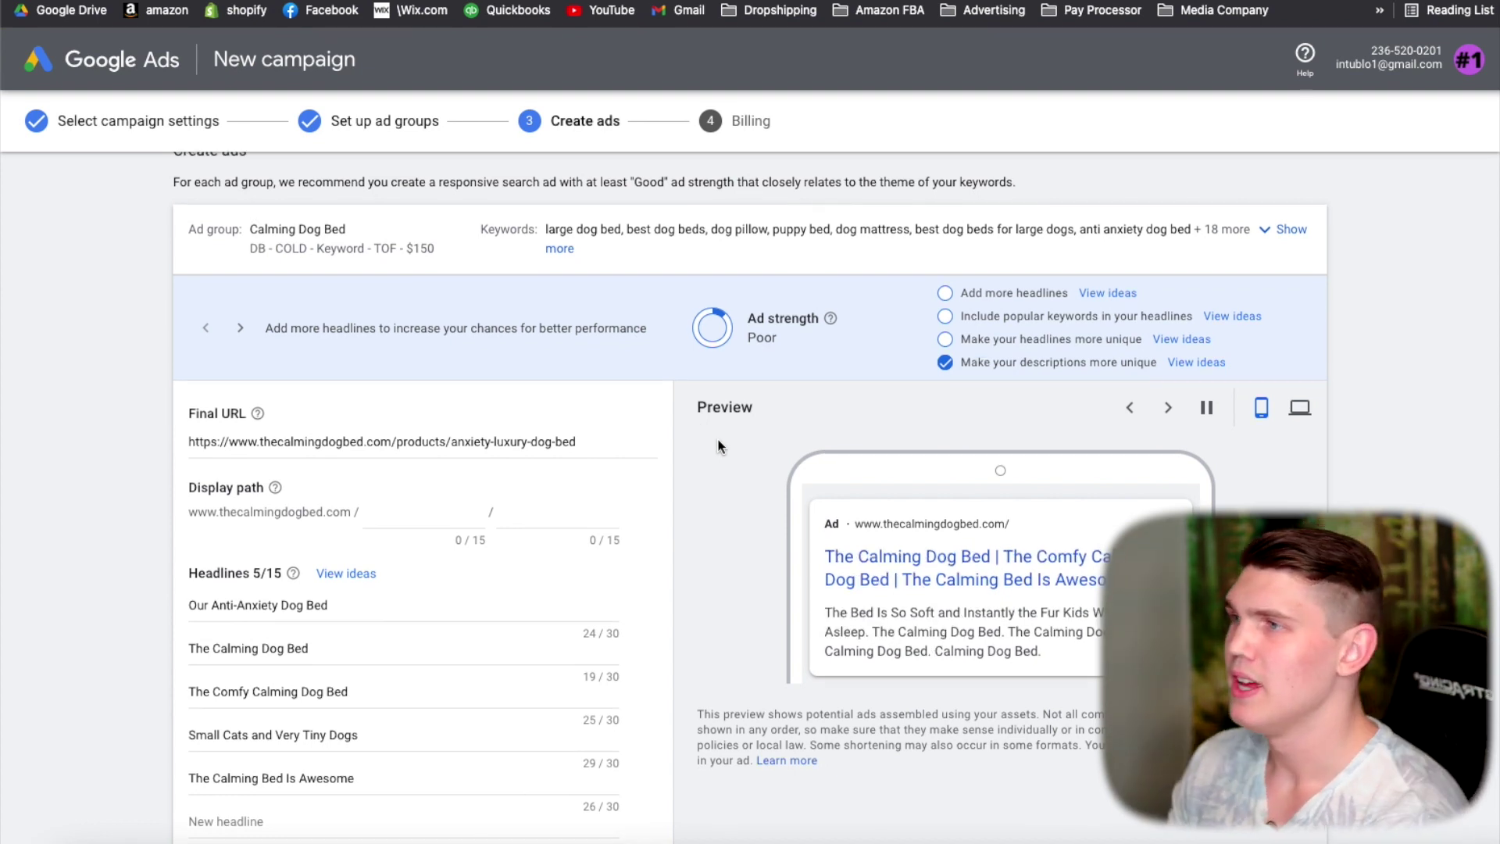
scroll(704, 391, up, 1)
scroll(381, 358, down, 15)
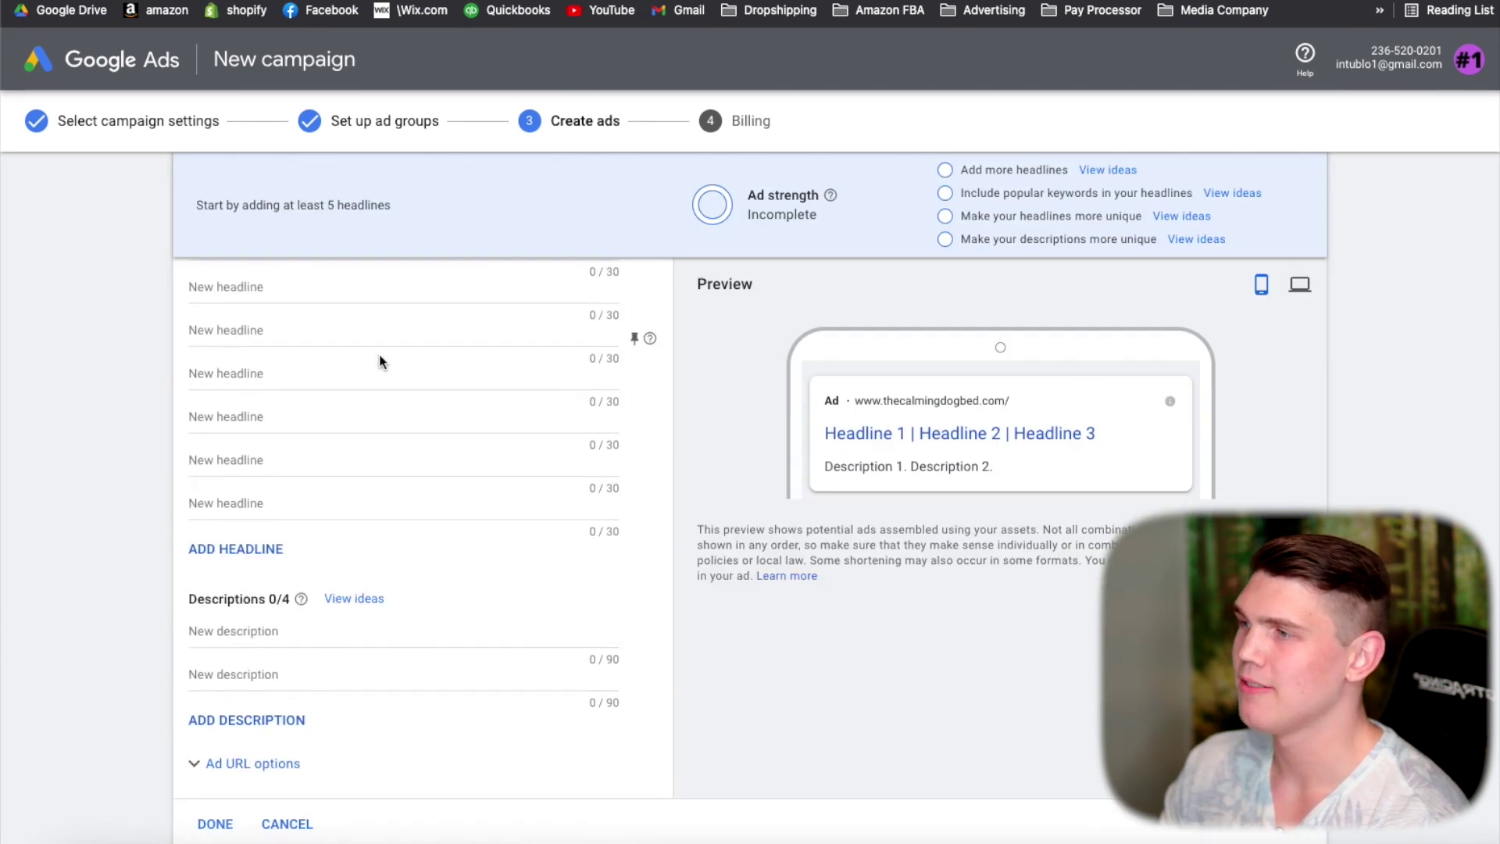
scroll(545, 401, up, 12)
scroll(553, 125, up, 1)
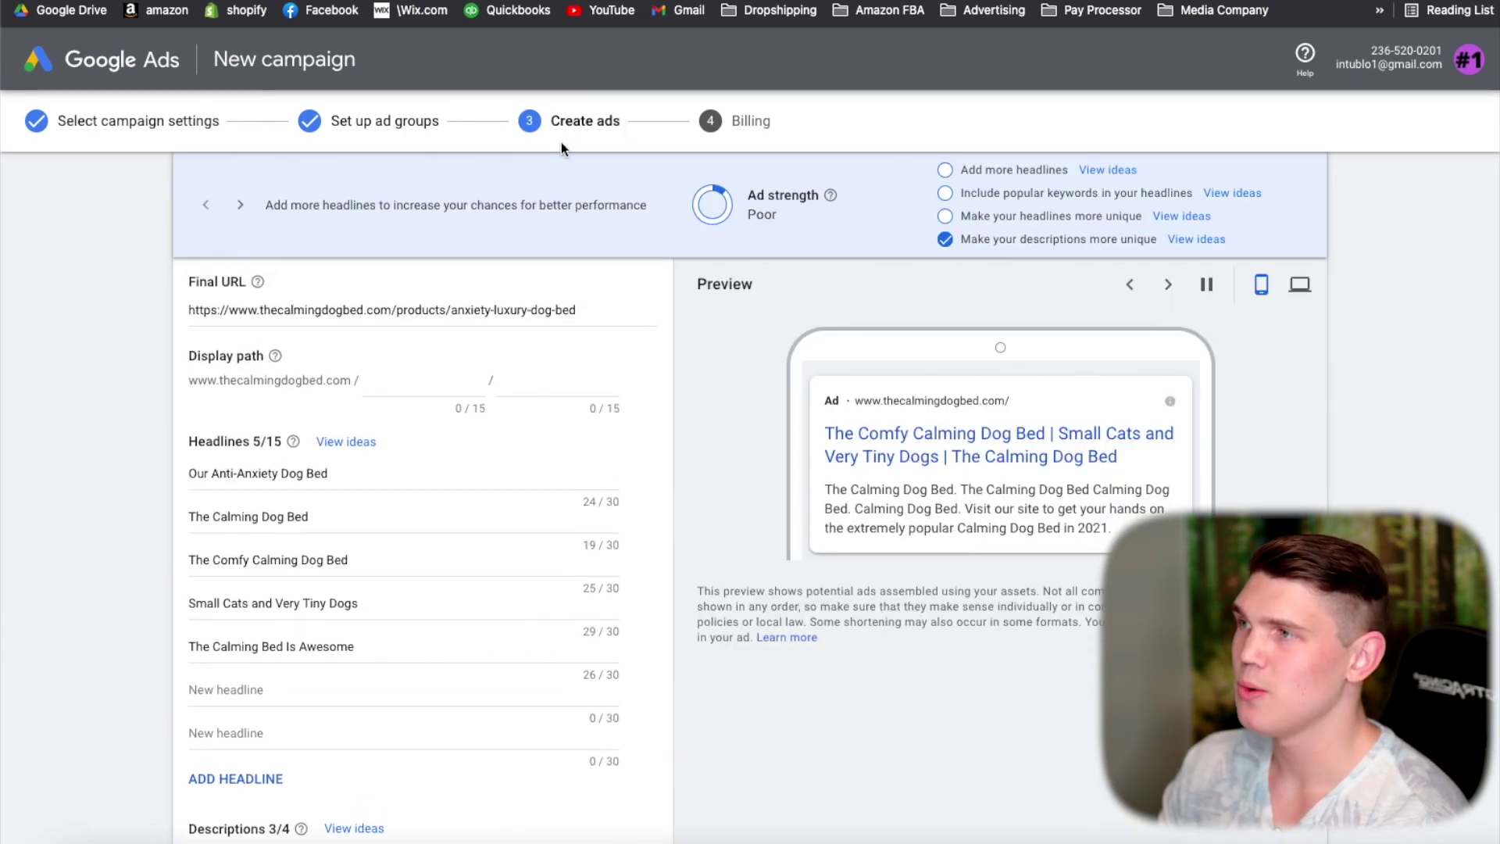
scroll(435, 420, up, 3)
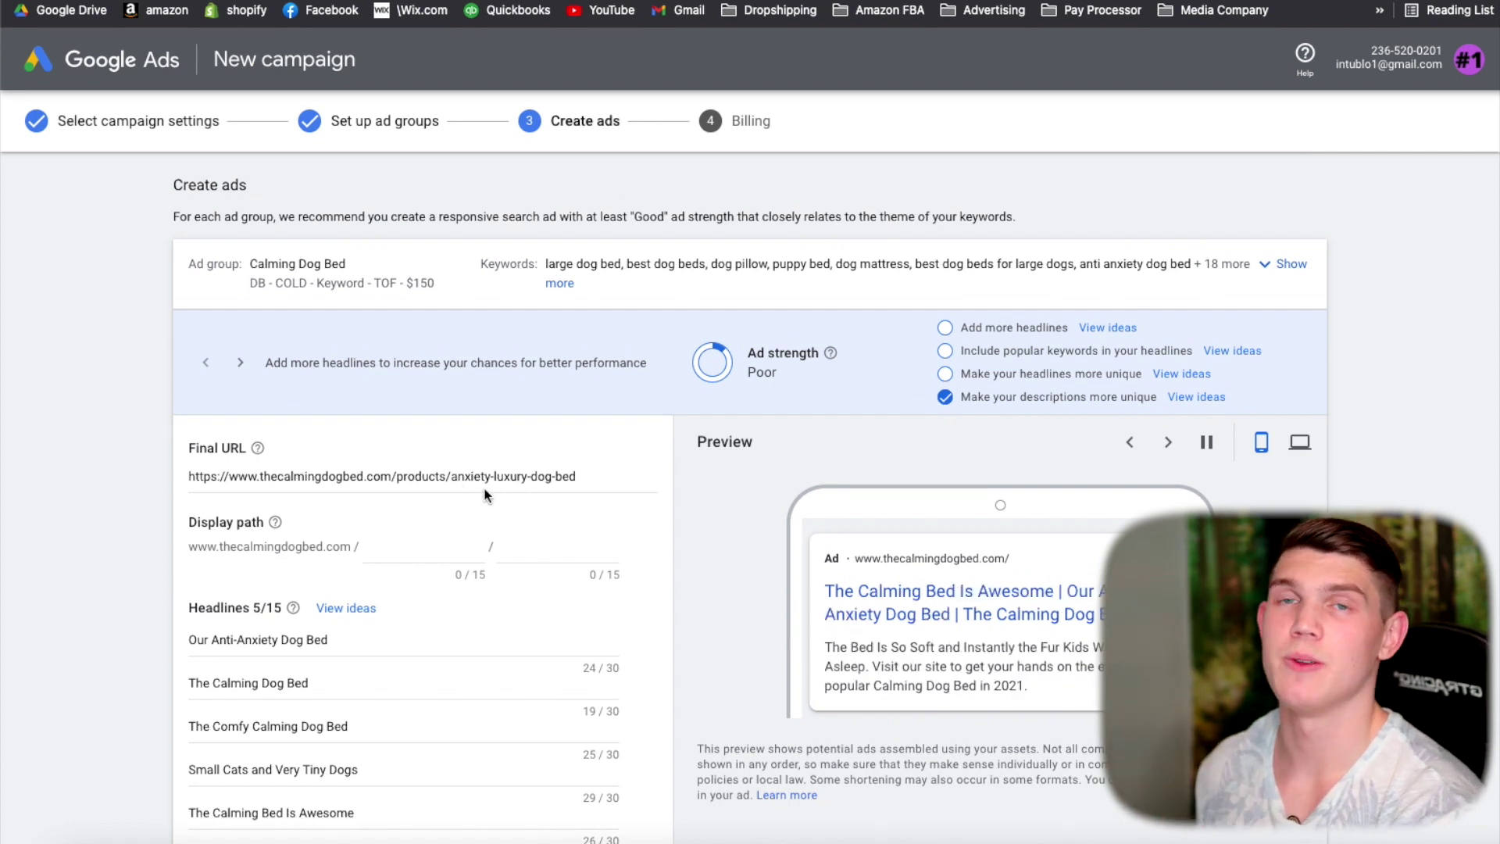
scroll(486, 361, down, 2)
scroll(698, 486, up, 2)
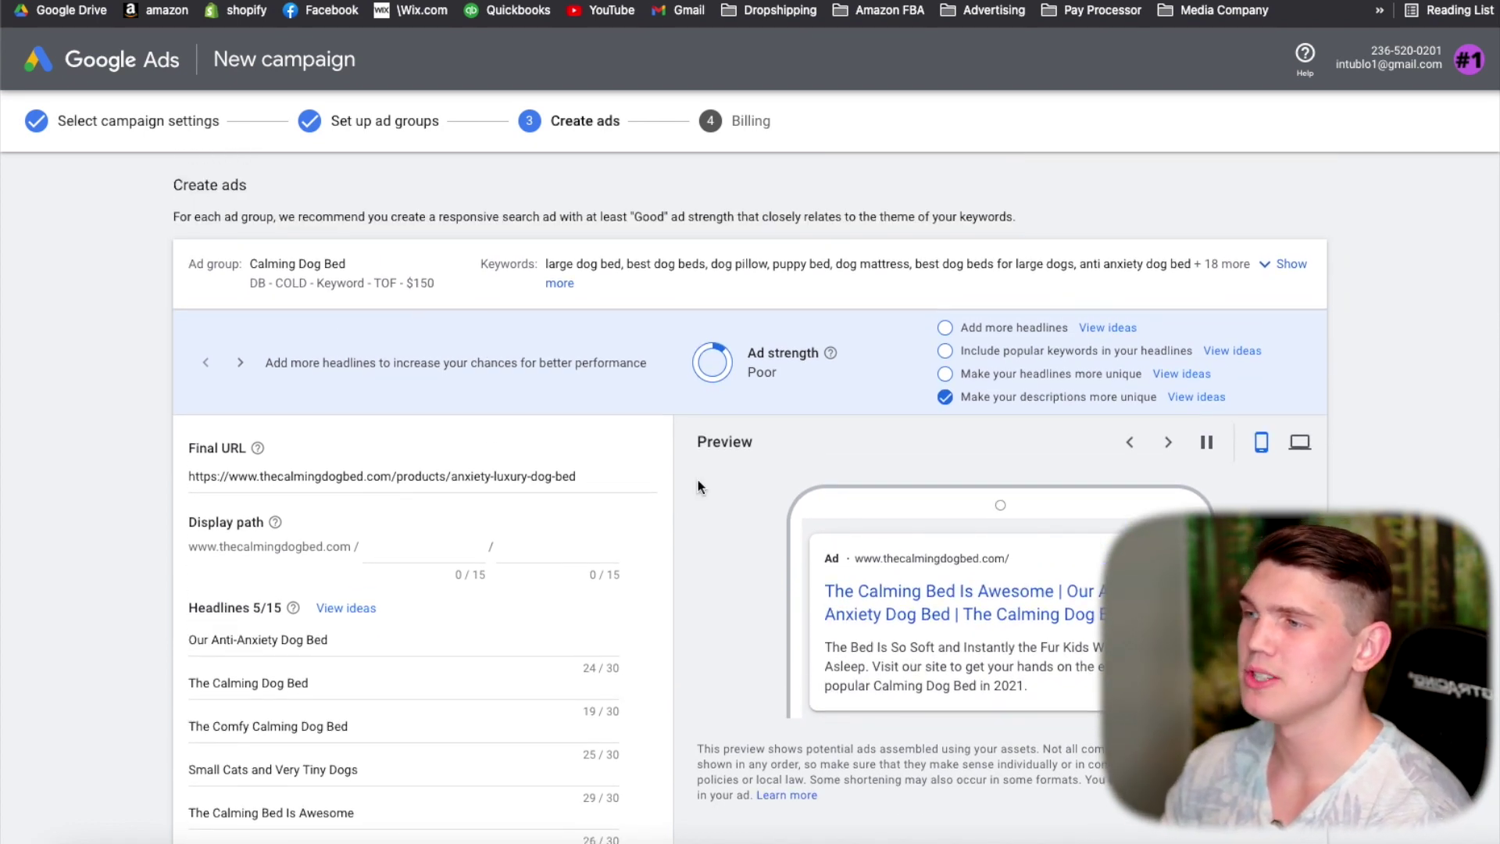
scroll(490, 522, down, 20)
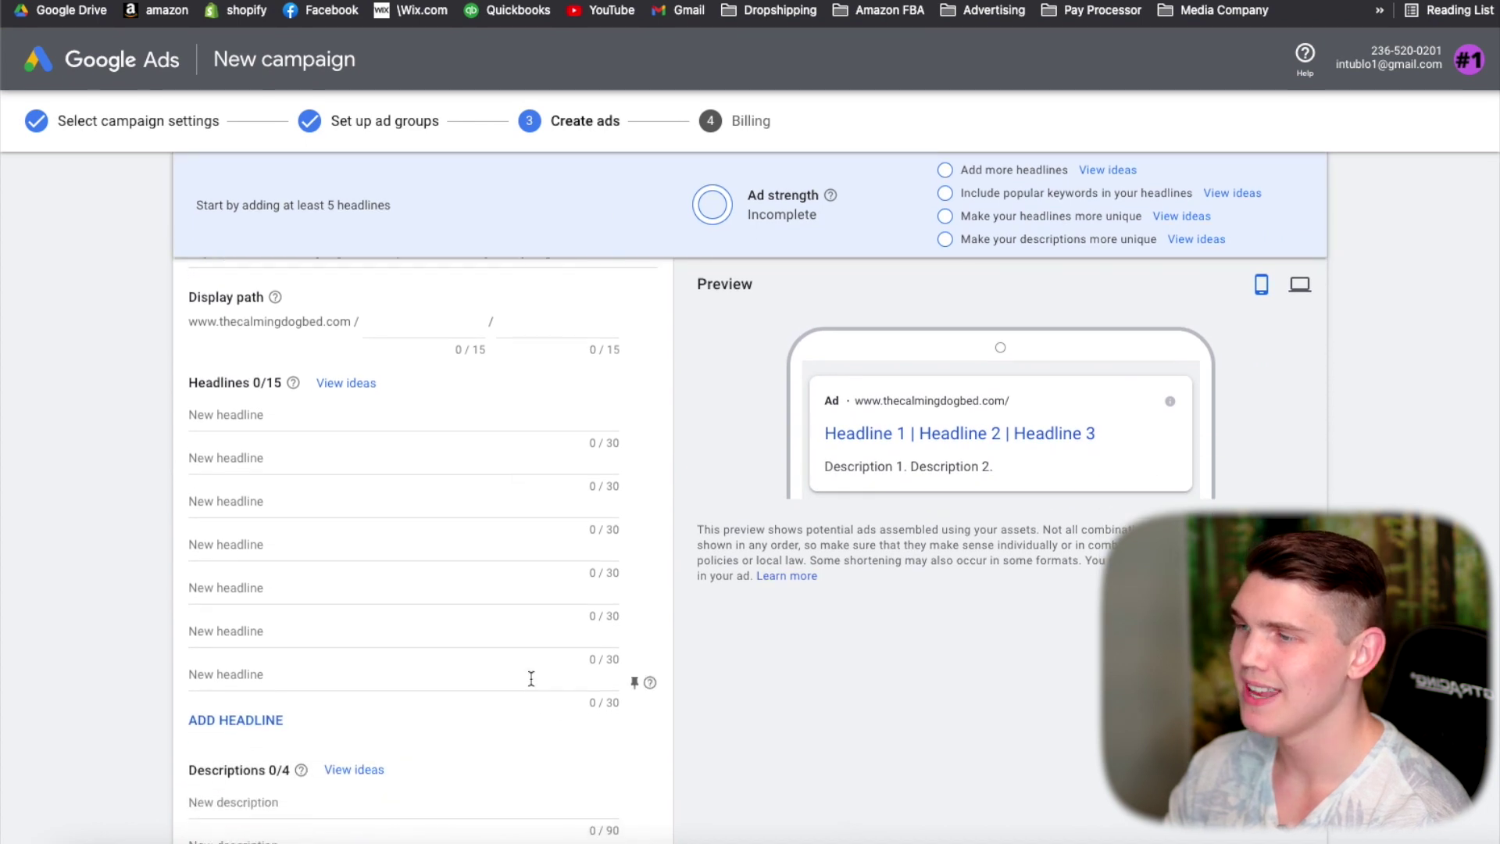
scroll(523, 688, up, 20)
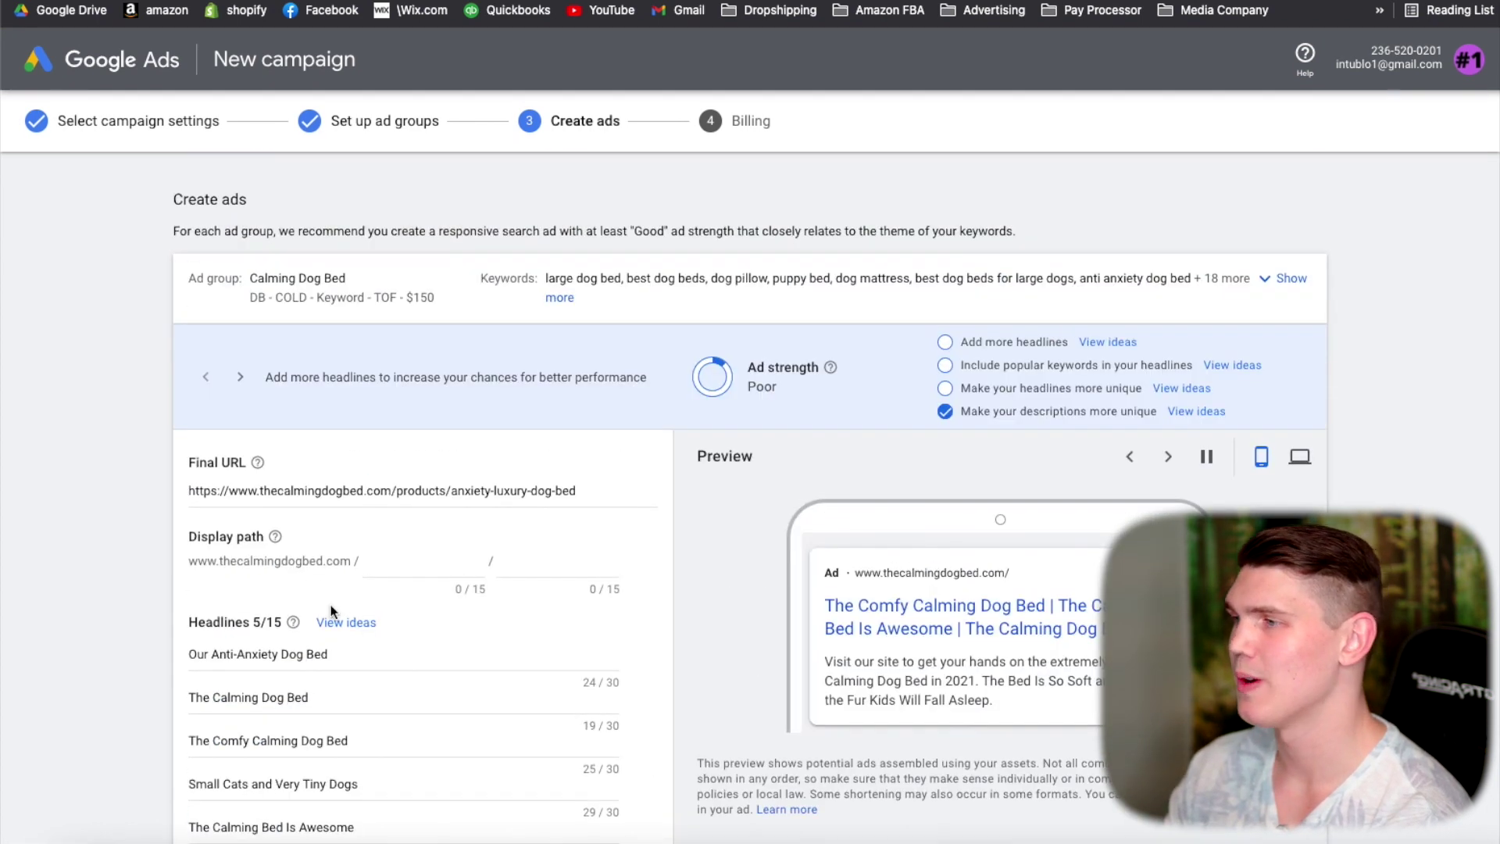
scroll(345, 504, down, 2)
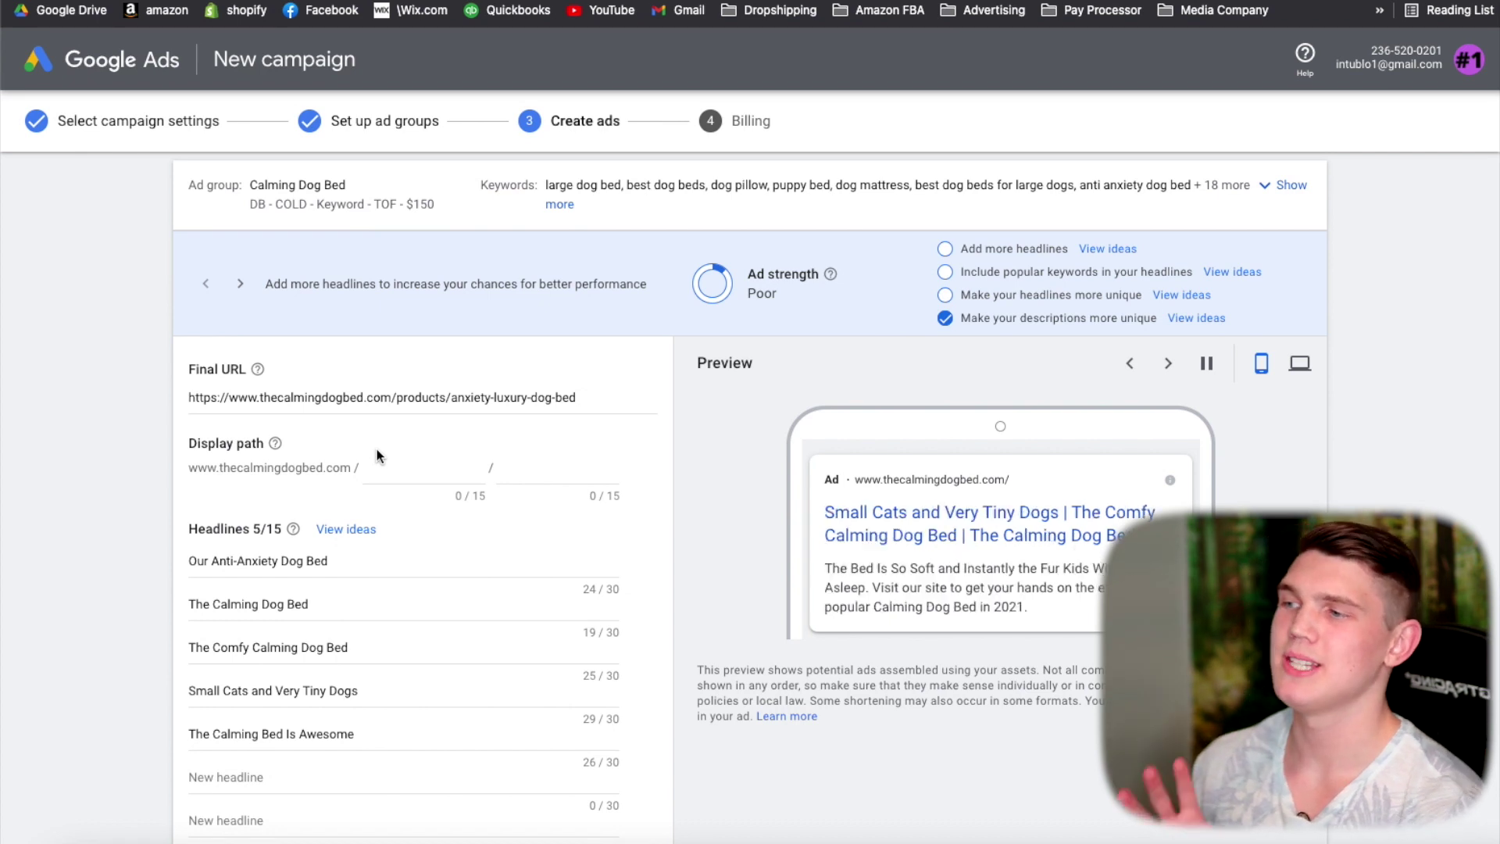
scroll(422, 445, down, 1)
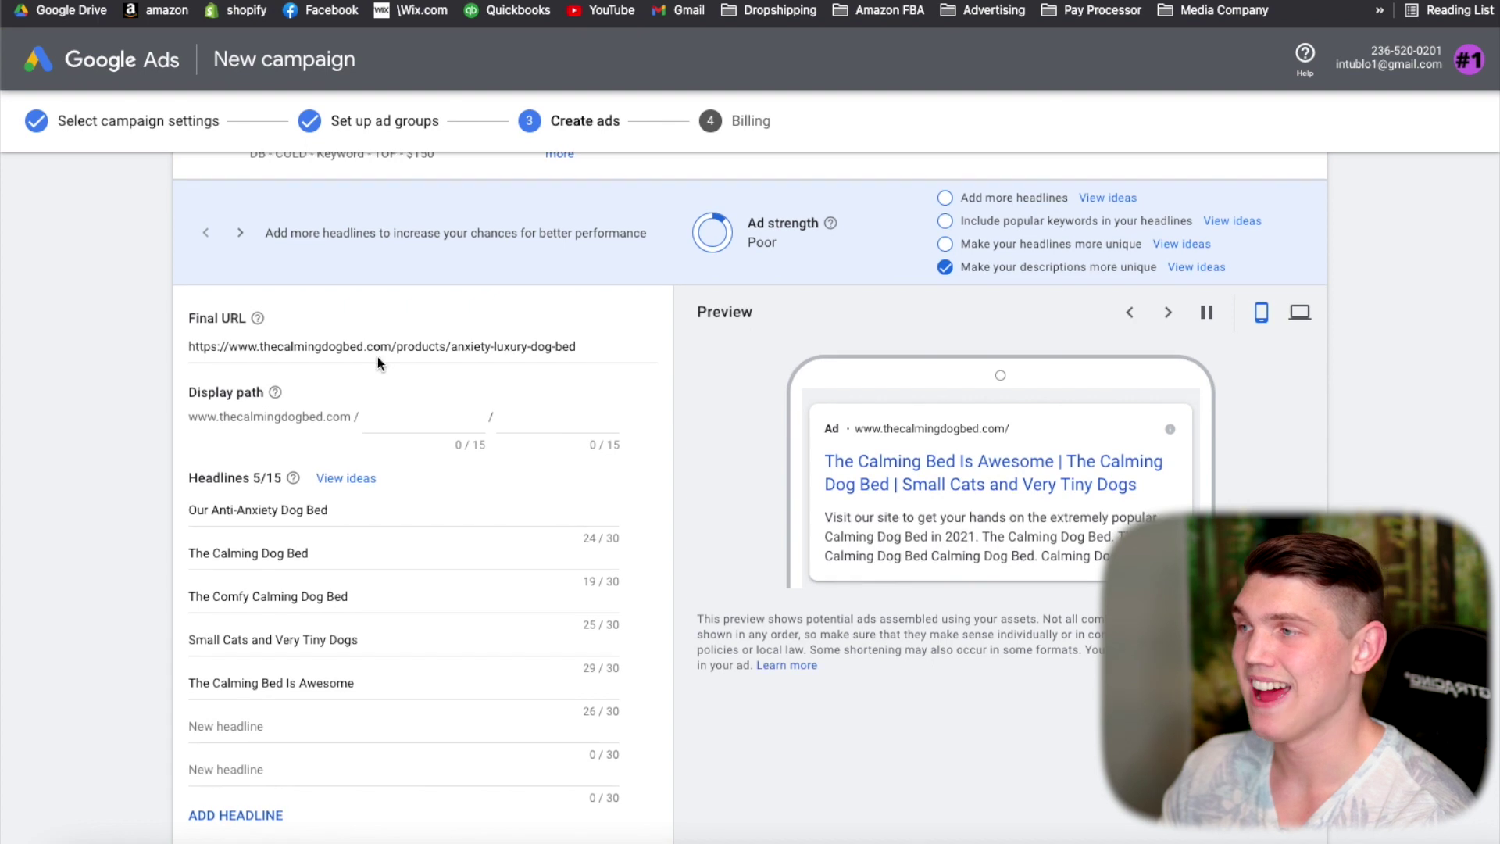
scroll(378, 358, down, 1)
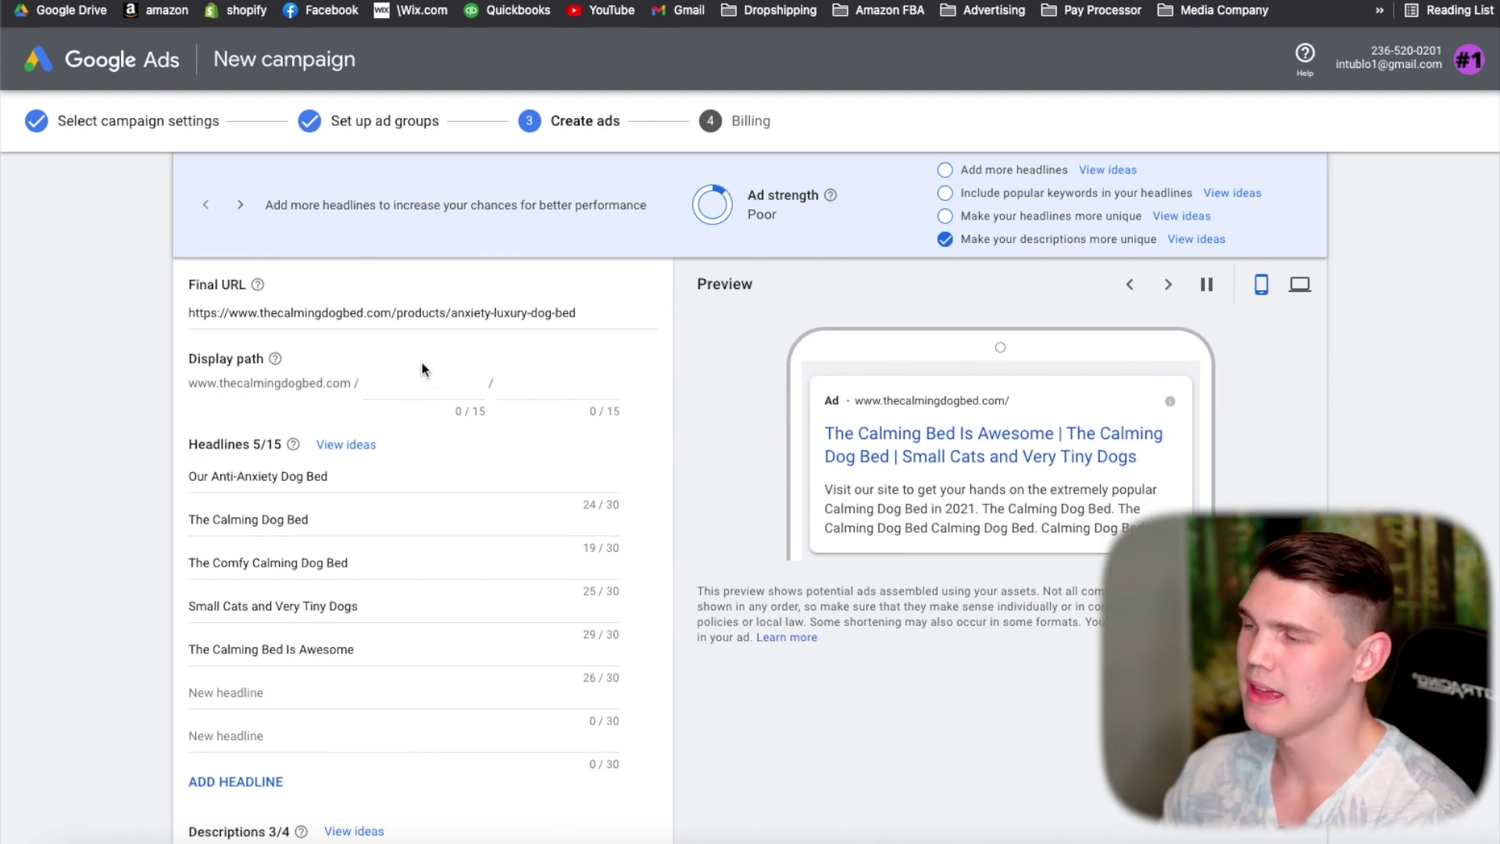
scroll(440, 361, up, 4)
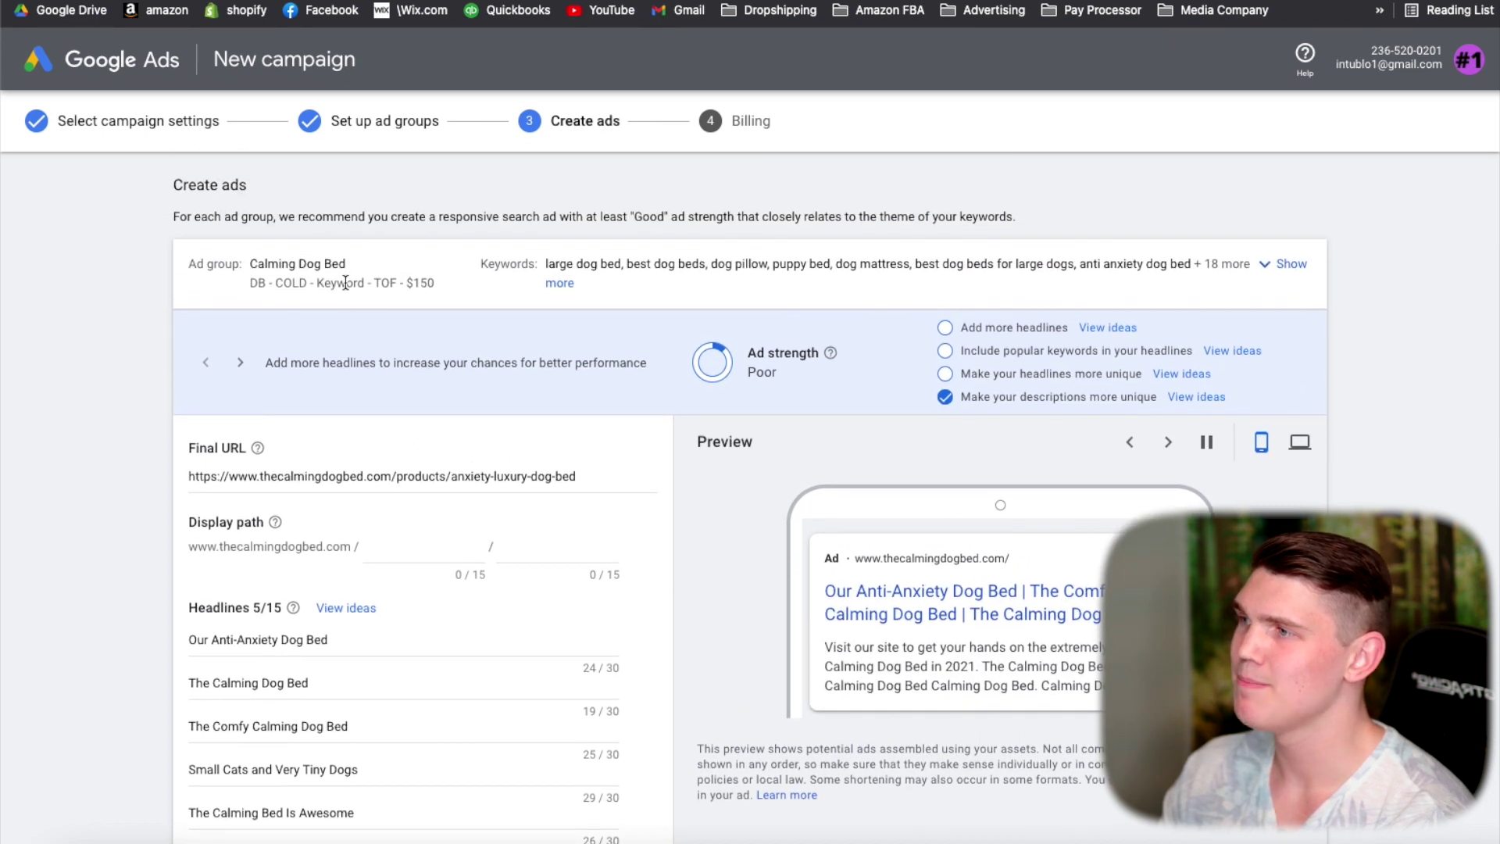
drag(359, 264, 250, 264)
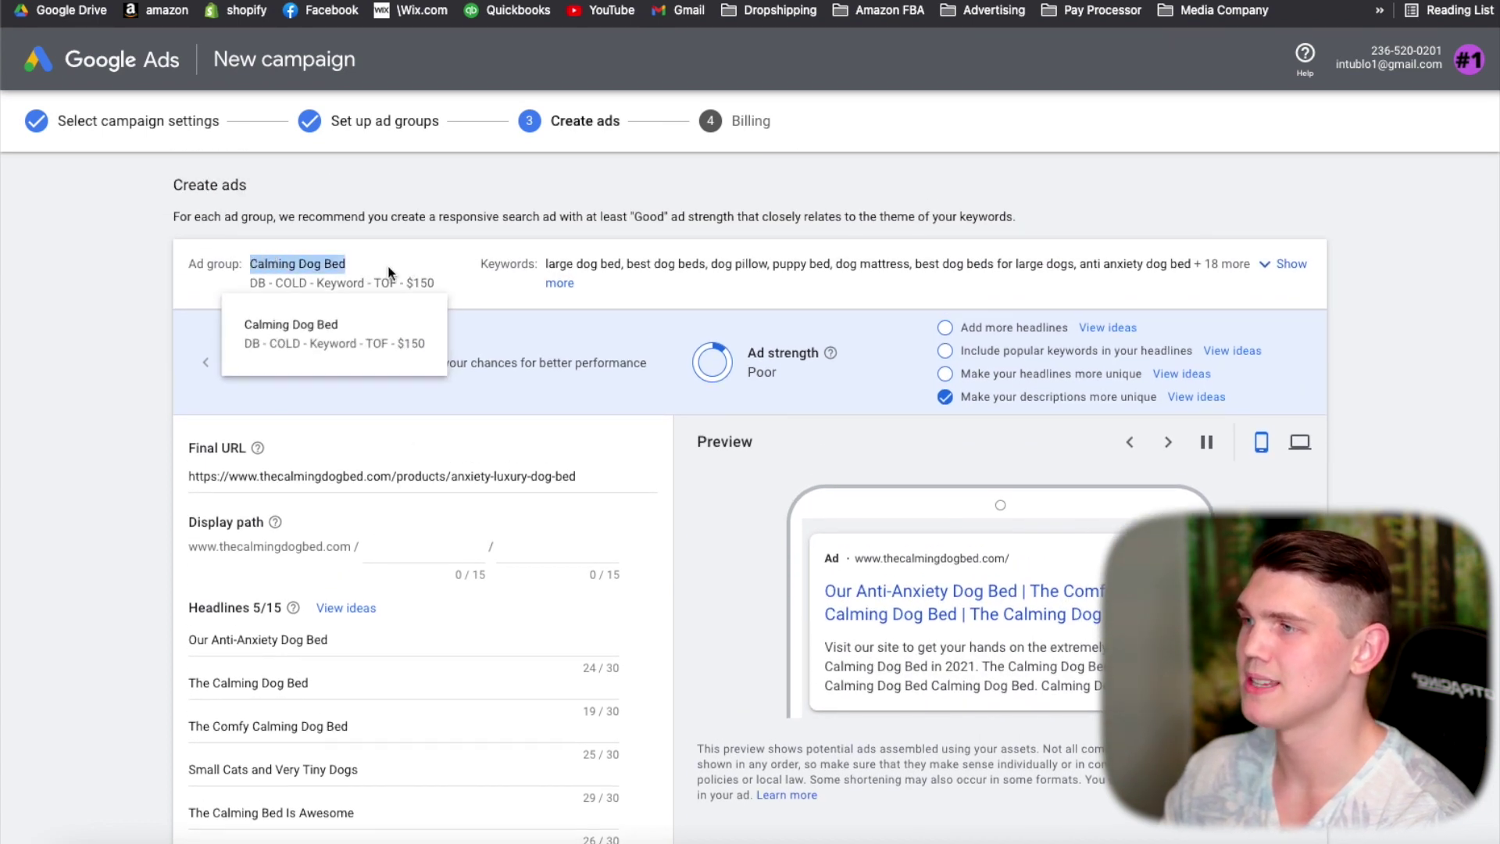
click(358, 264)
scroll(376, 440, down, 3)
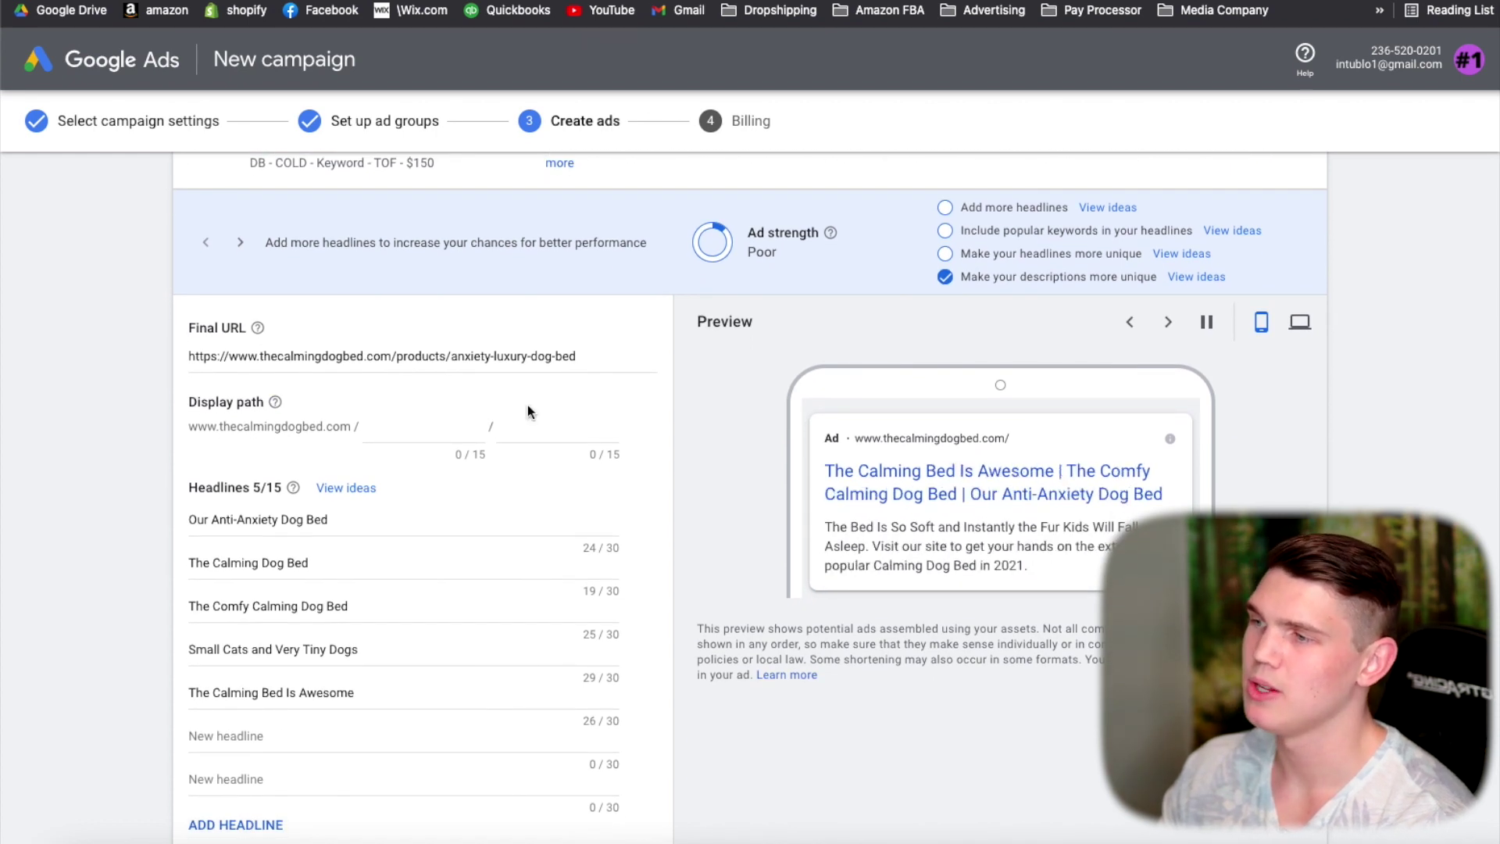
Step: Review the responsive search ad and select the headline 'The Calming Bed Is Awesome'
scroll(422, 328, up, 1)
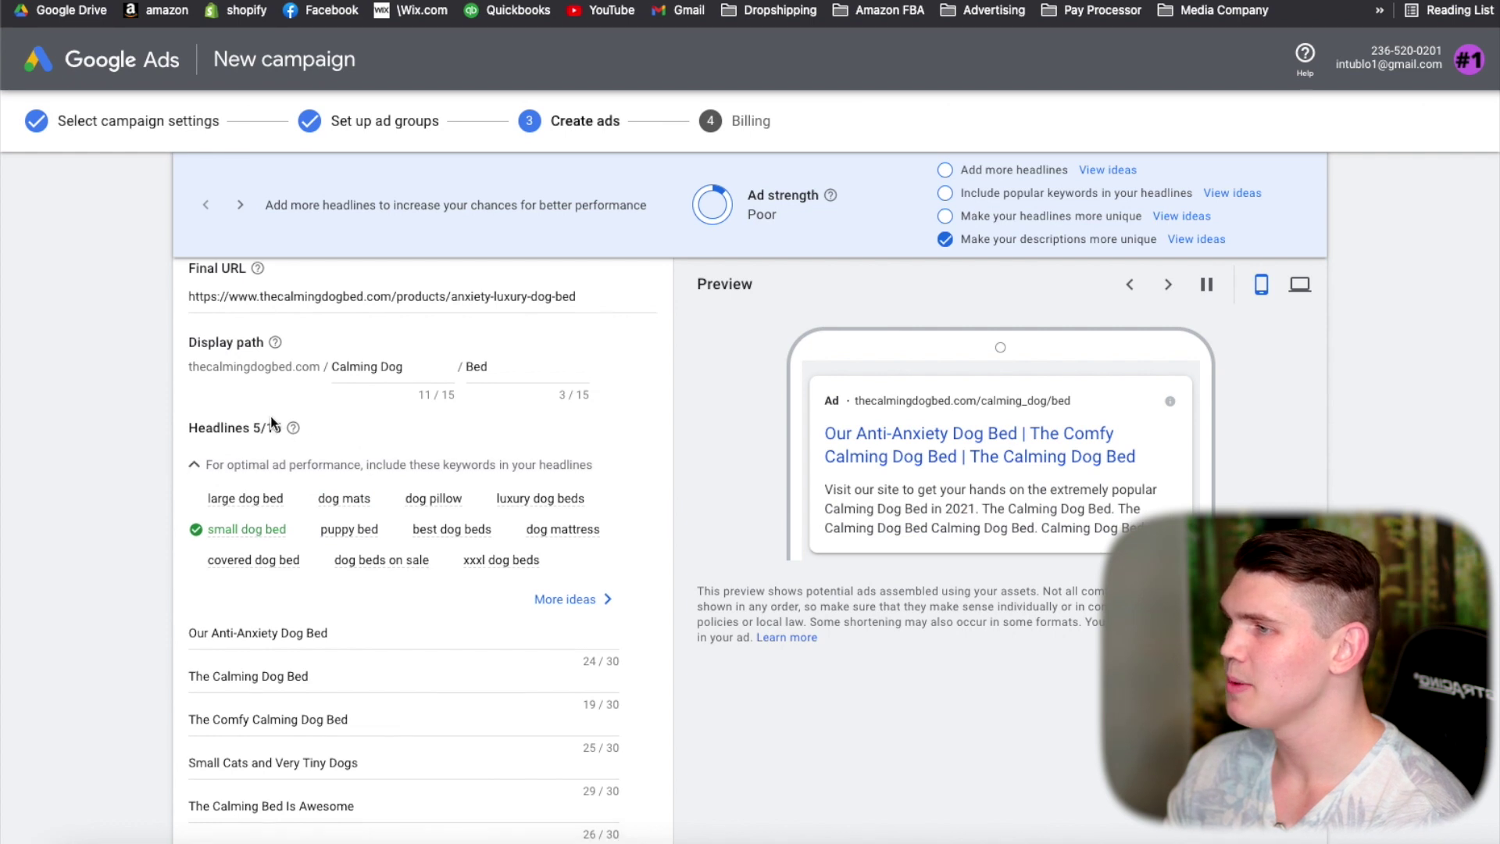
scroll(271, 416, down, 1)
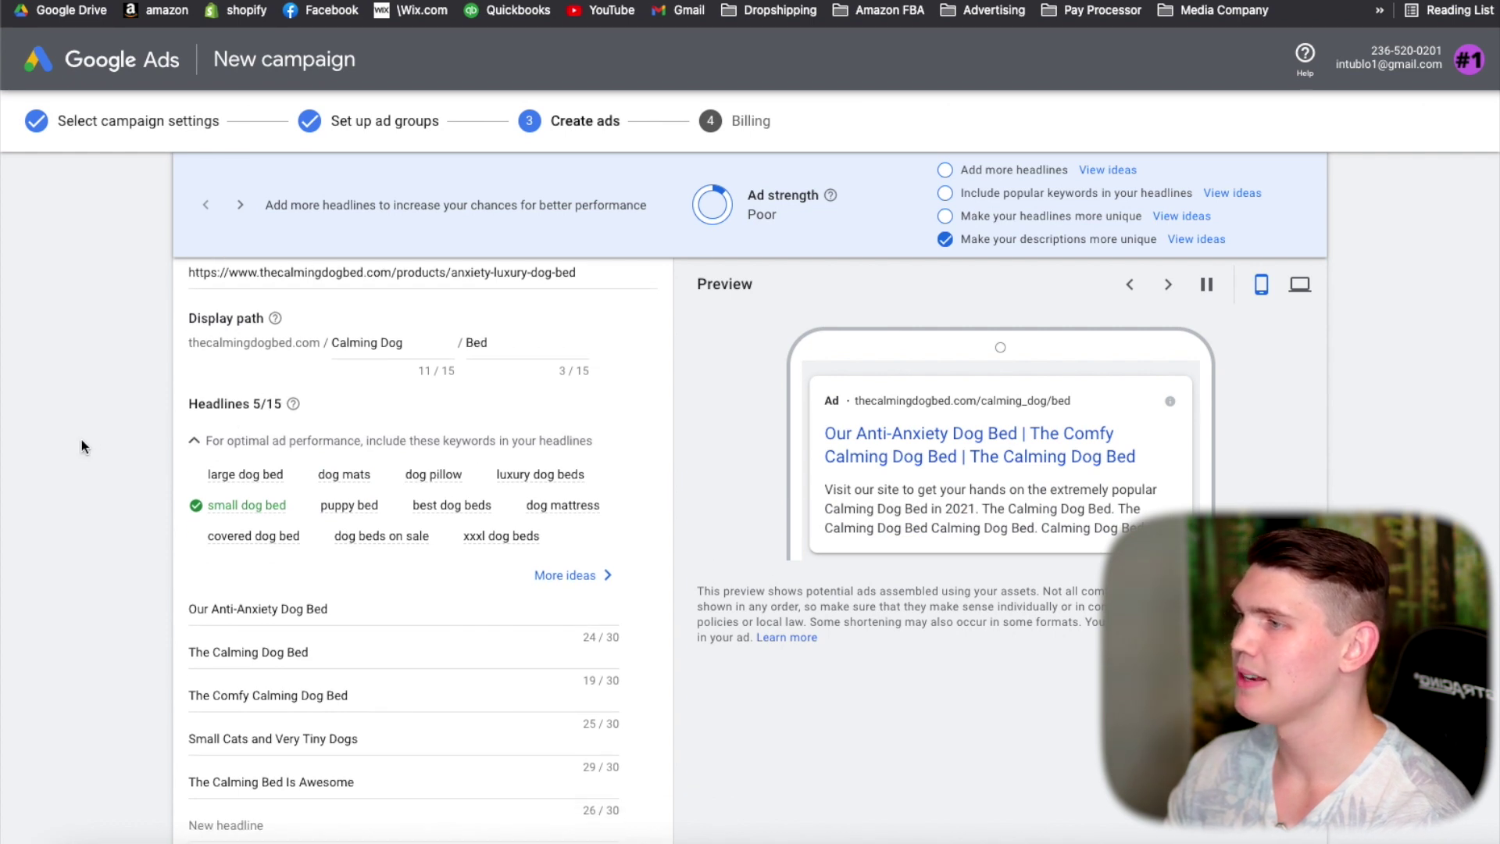
scroll(111, 427, down, 1)
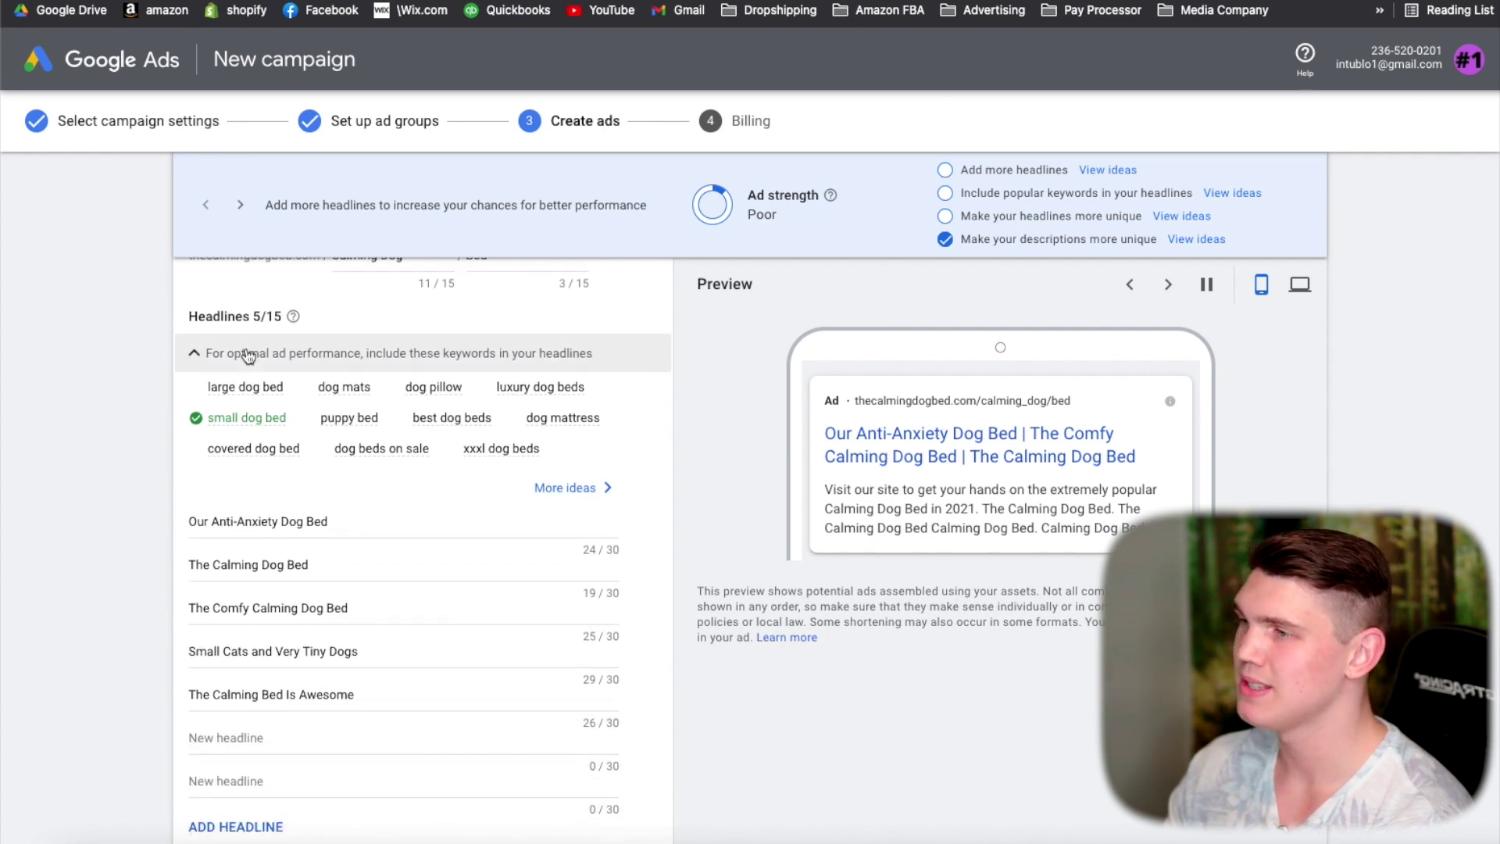
scroll(120, 381, up, 1)
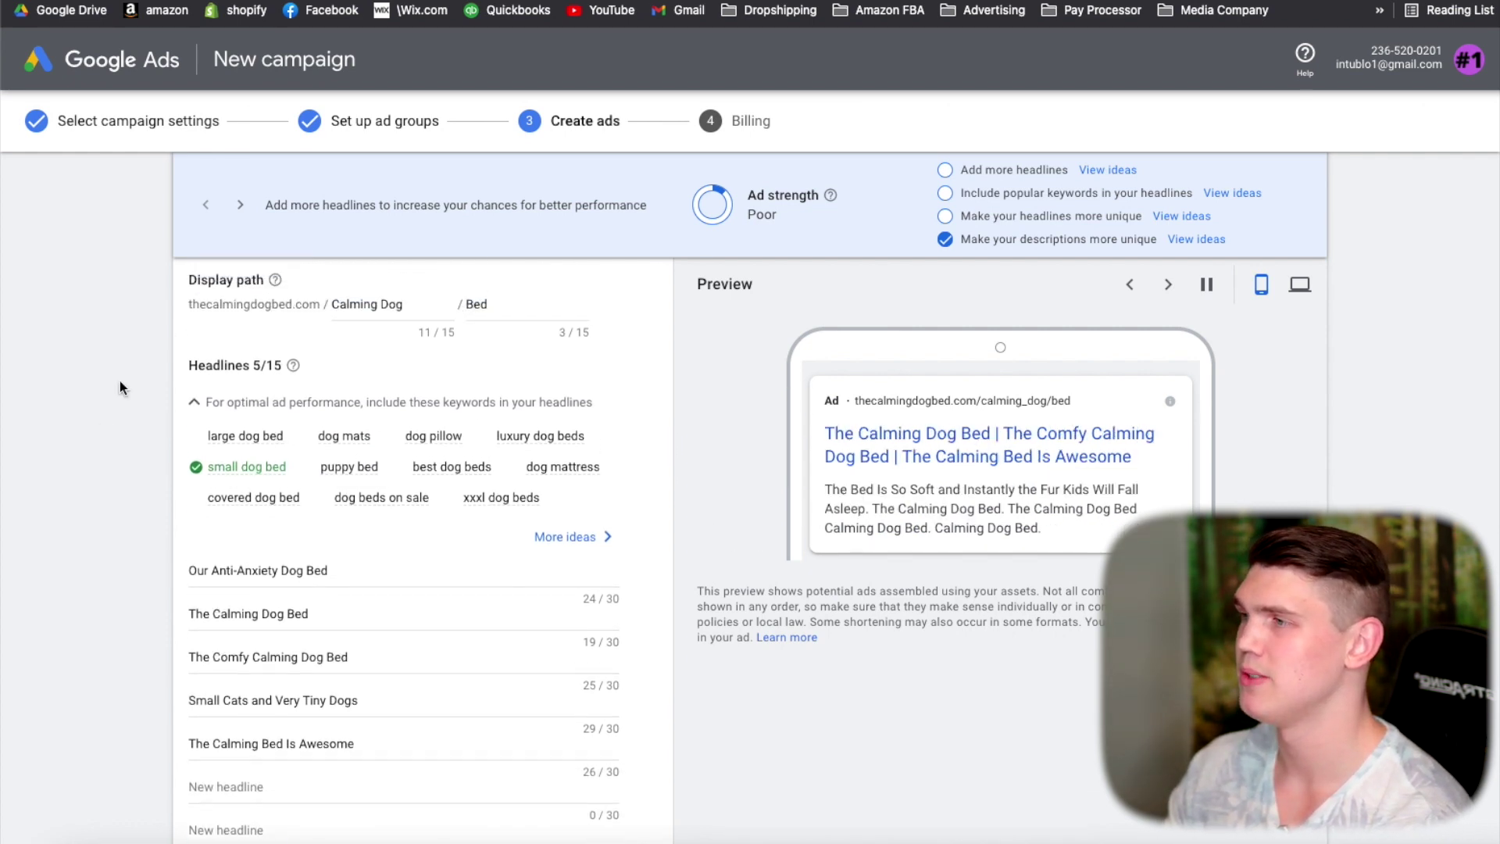
scroll(139, 439, down, 2)
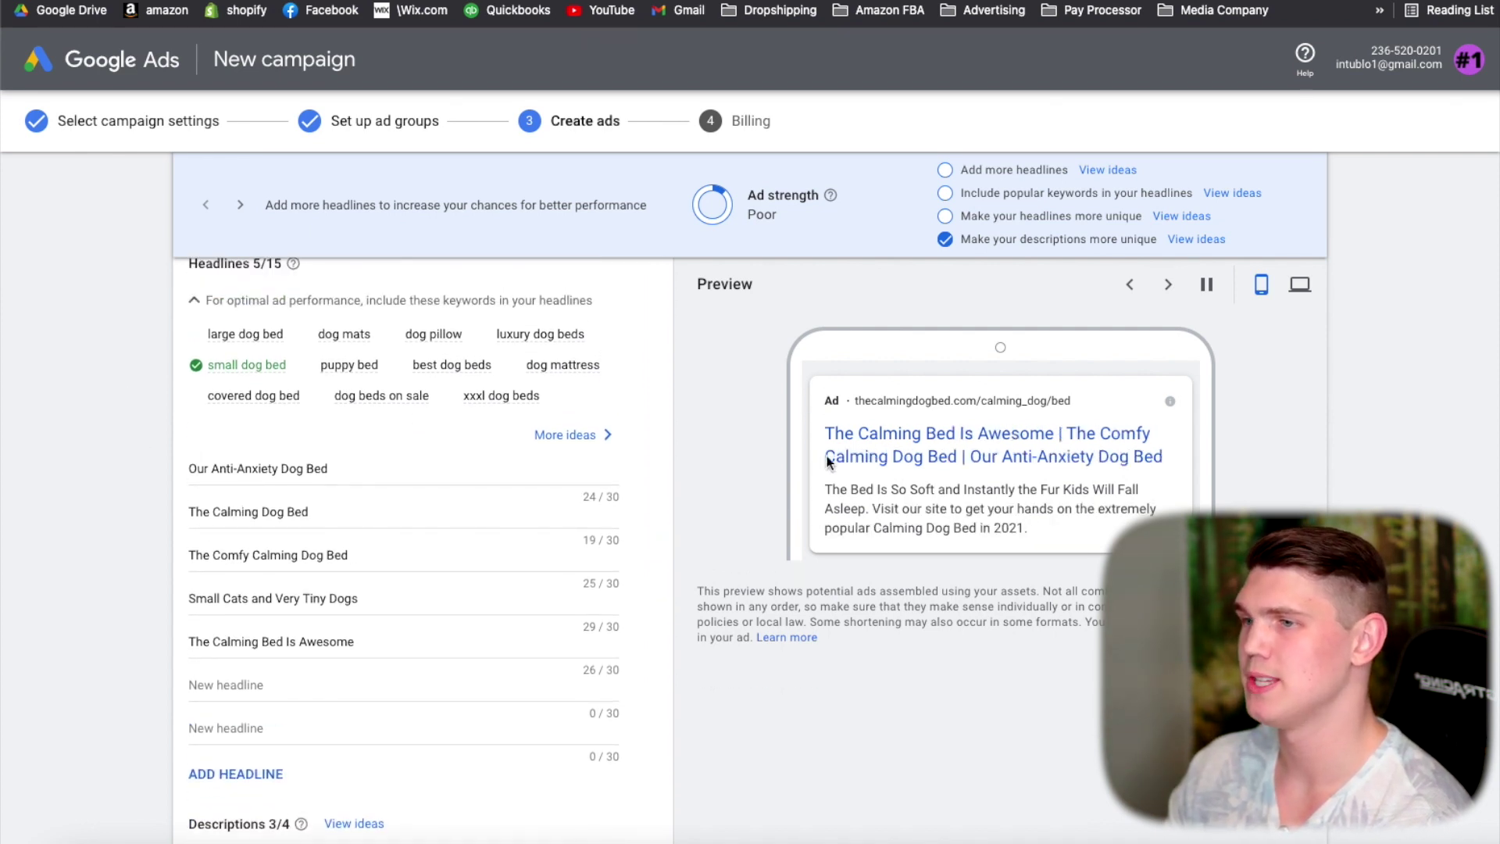
drag(380, 638, 124, 613)
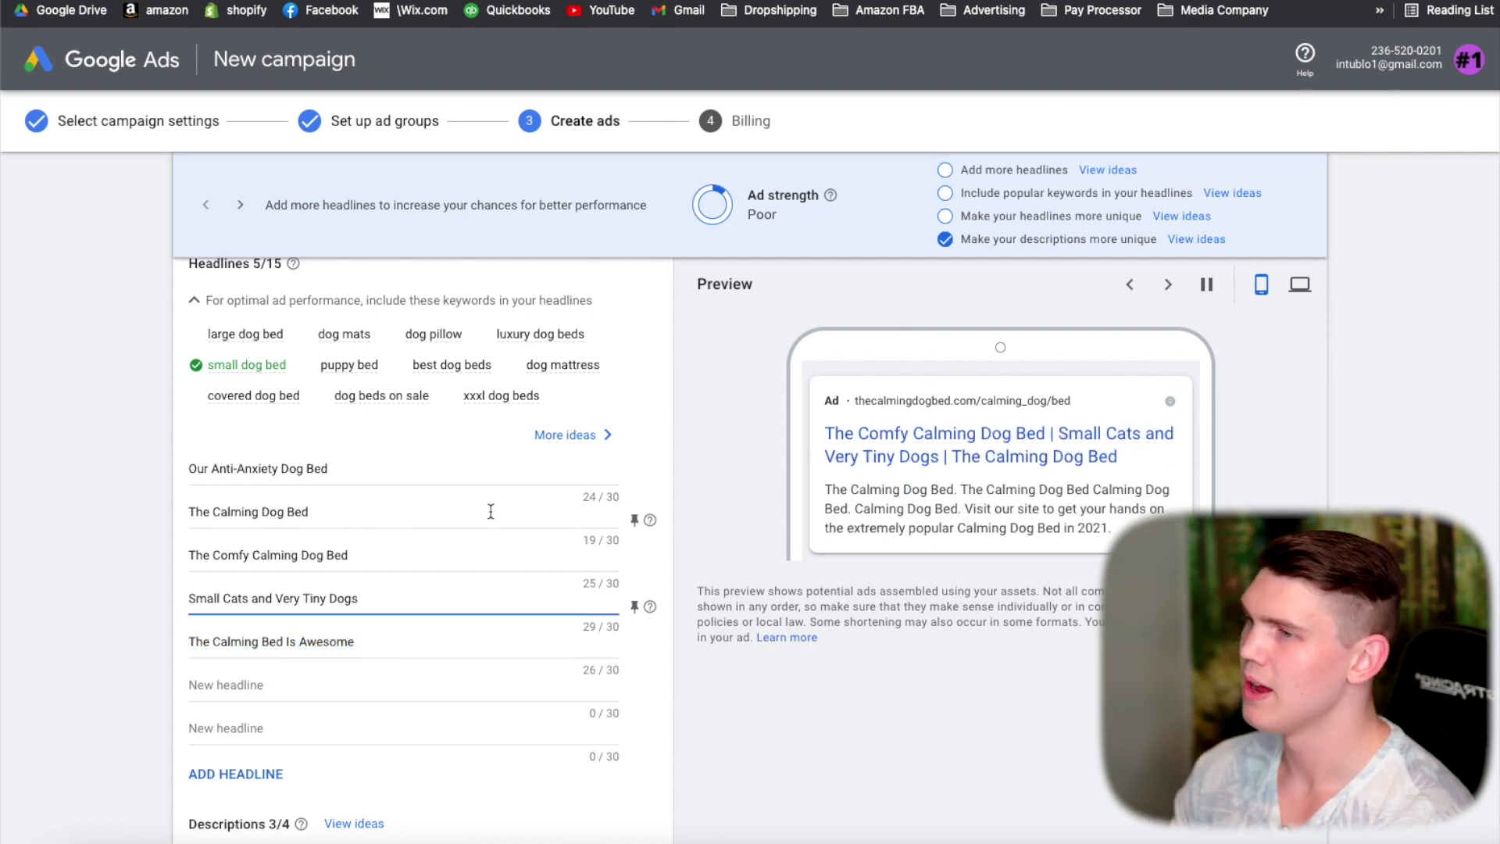
Step: Replace the 'Our Anti-Anxiety Dog Bed' headline with 'Calming Dog Bed'
drag(324, 512, 167, 505)
key(ctrl+c)
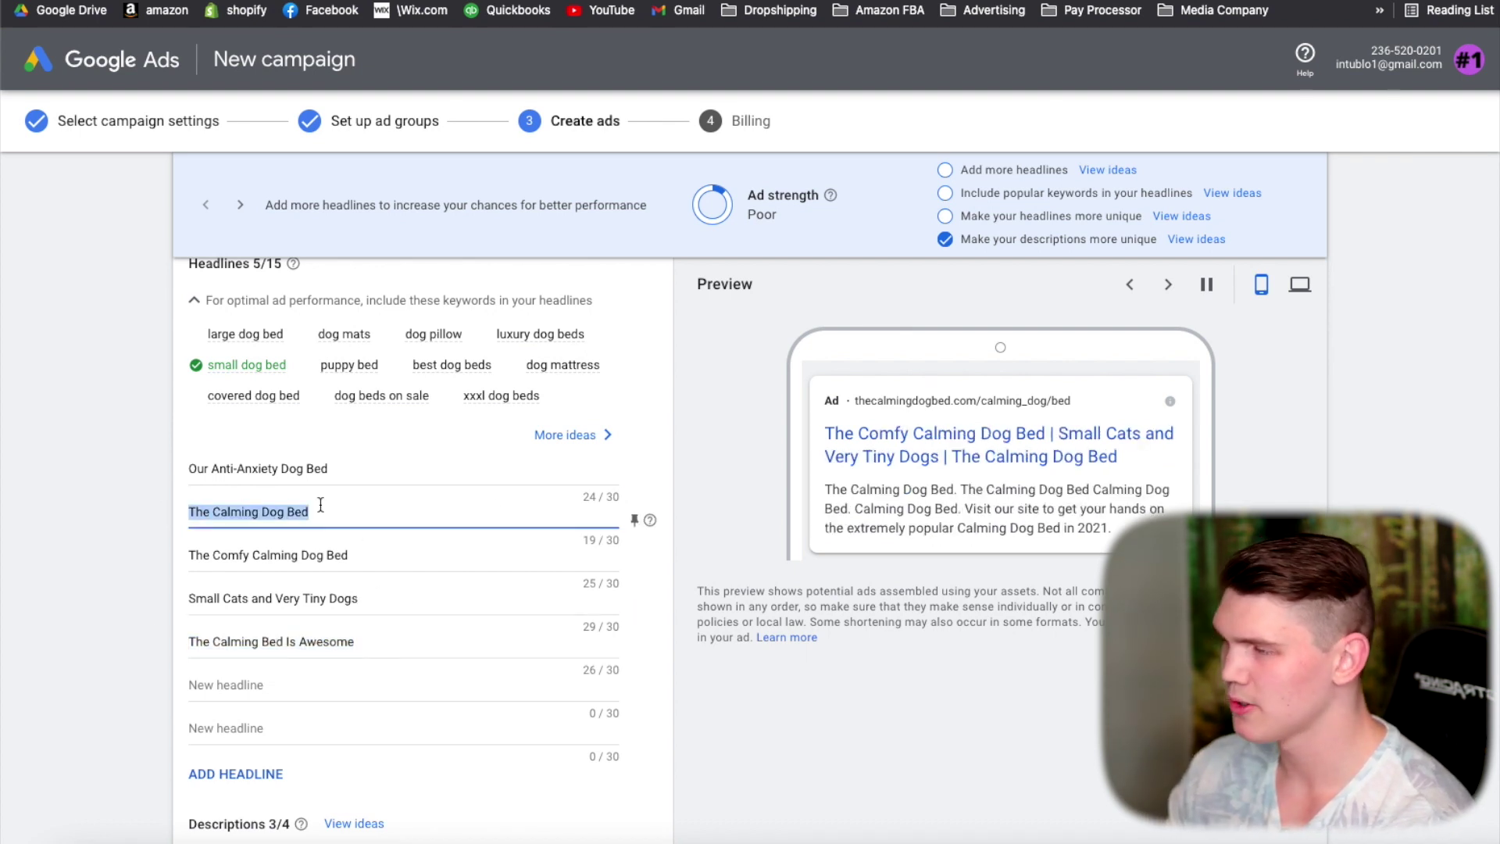
drag(327, 469, 111, 449)
key(BackSpace)
scroll(95, 452, up, 5)
scroll(244, 309, down, 6)
key(ctrl+v)
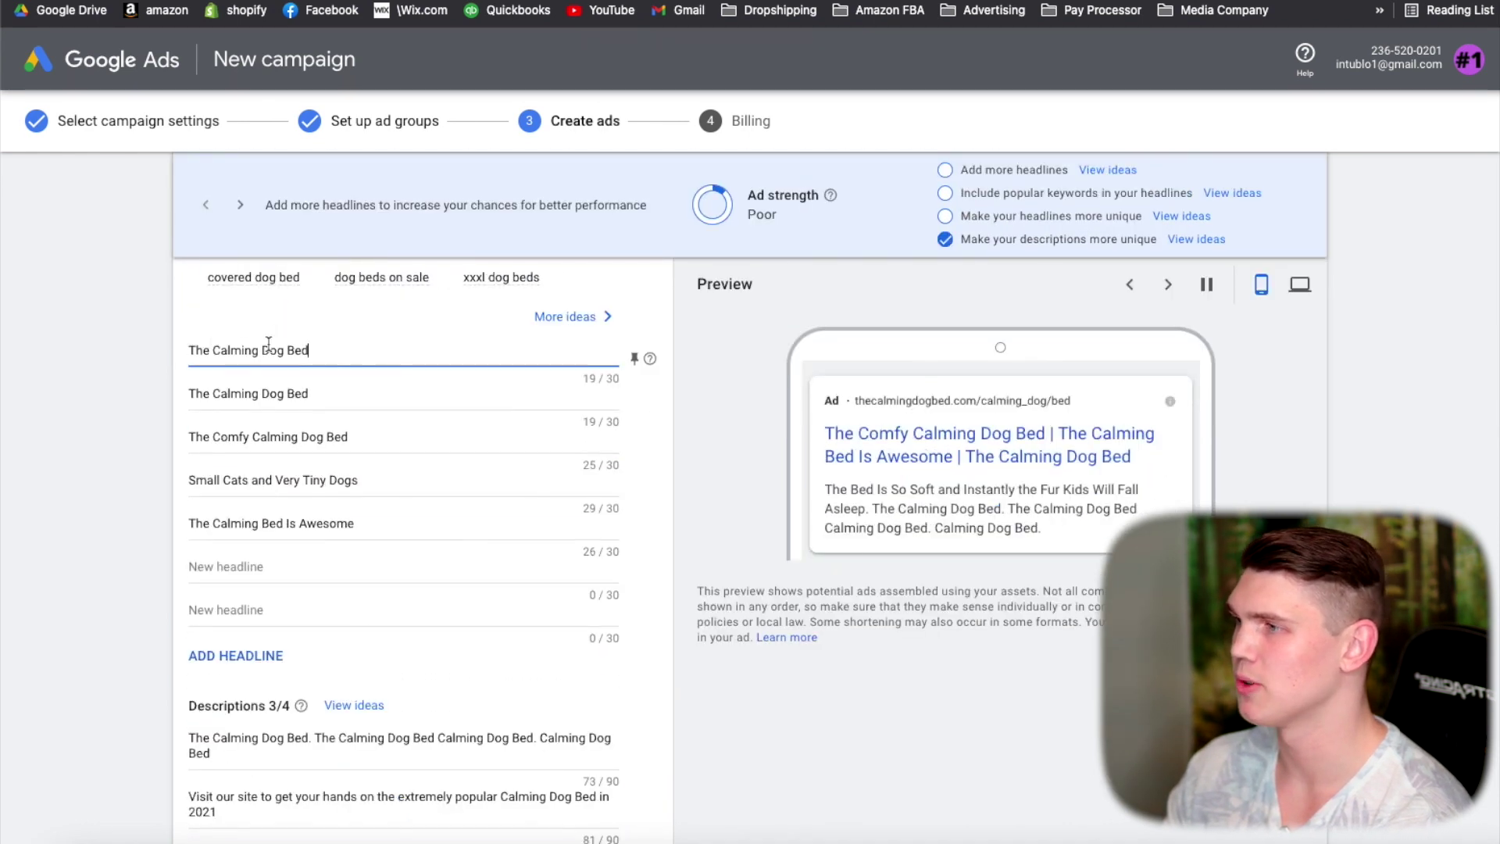
click(211, 350)
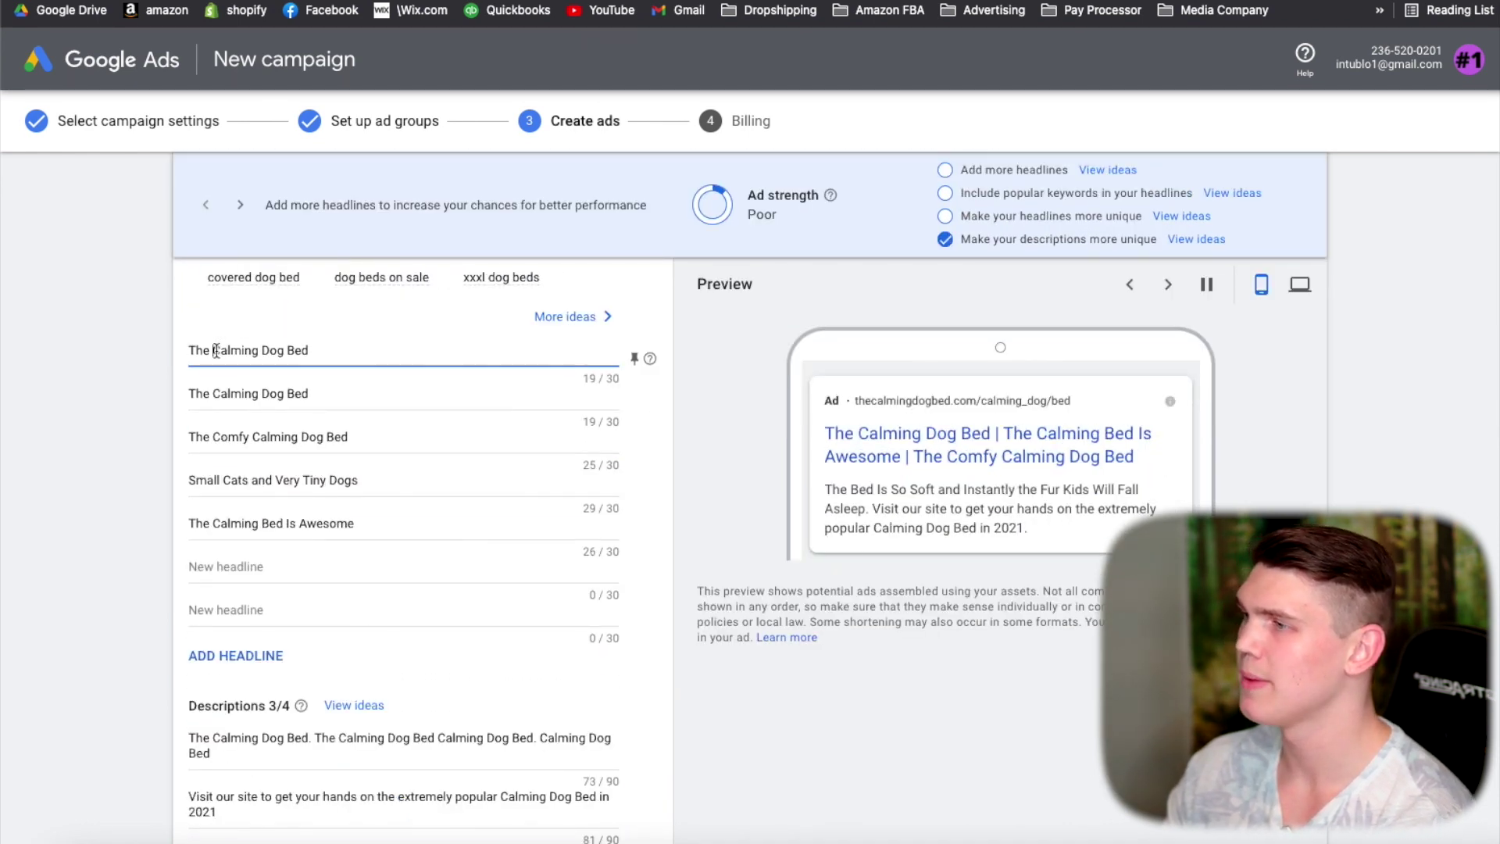
key(BackSpace)
key(BackSpace)
key(BackSpace)
key(BackSpace)
Step: Pin the Calming Dog Bed headline to position 1
scroll(326, 384, up, 1)
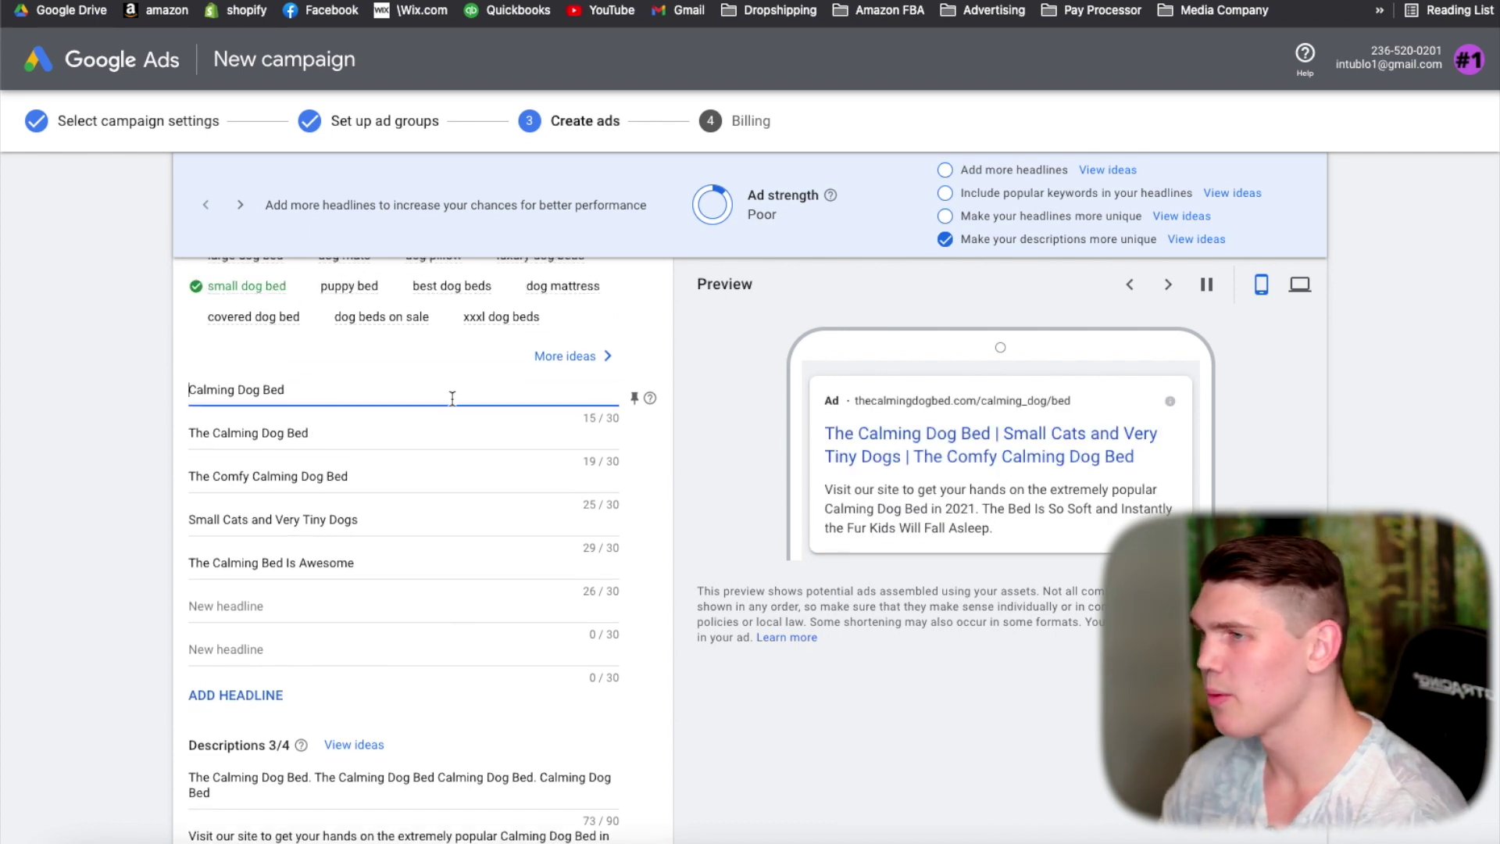
click(633, 397)
click(764, 557)
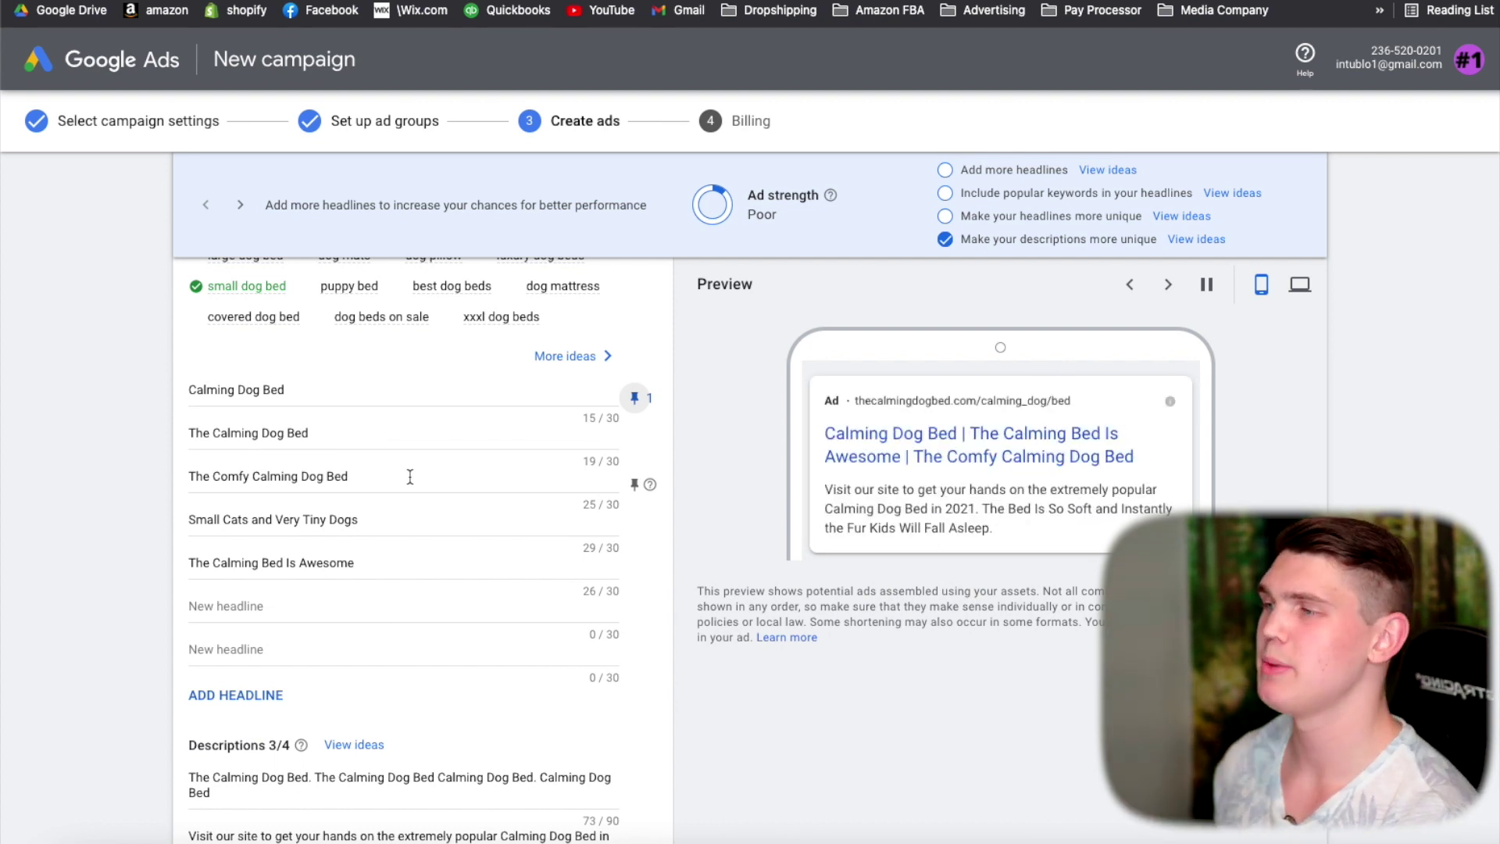
scroll(361, 424, up, 5)
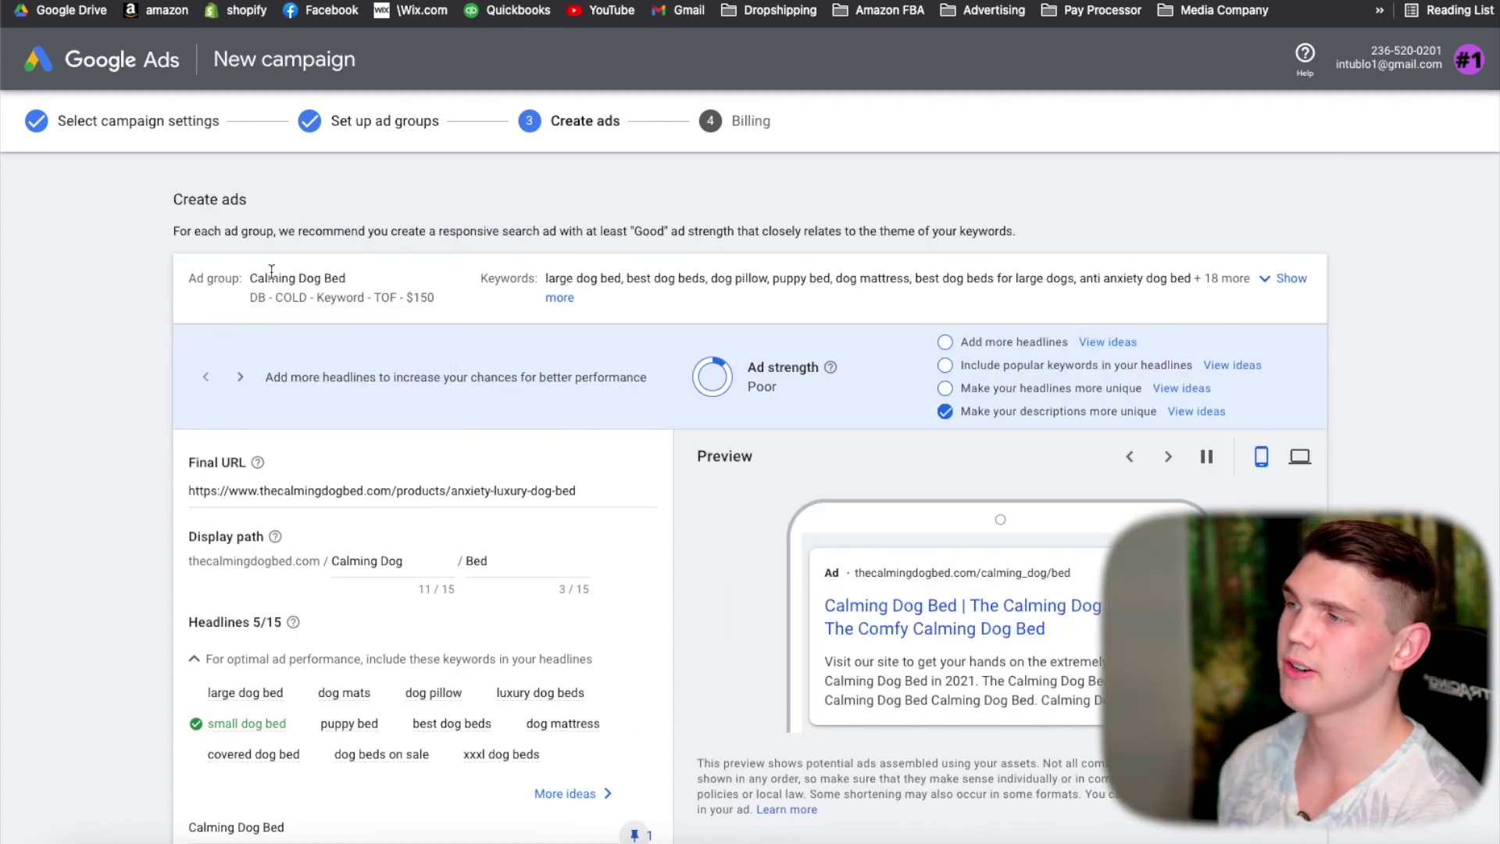
scroll(331, 297, down, 2)
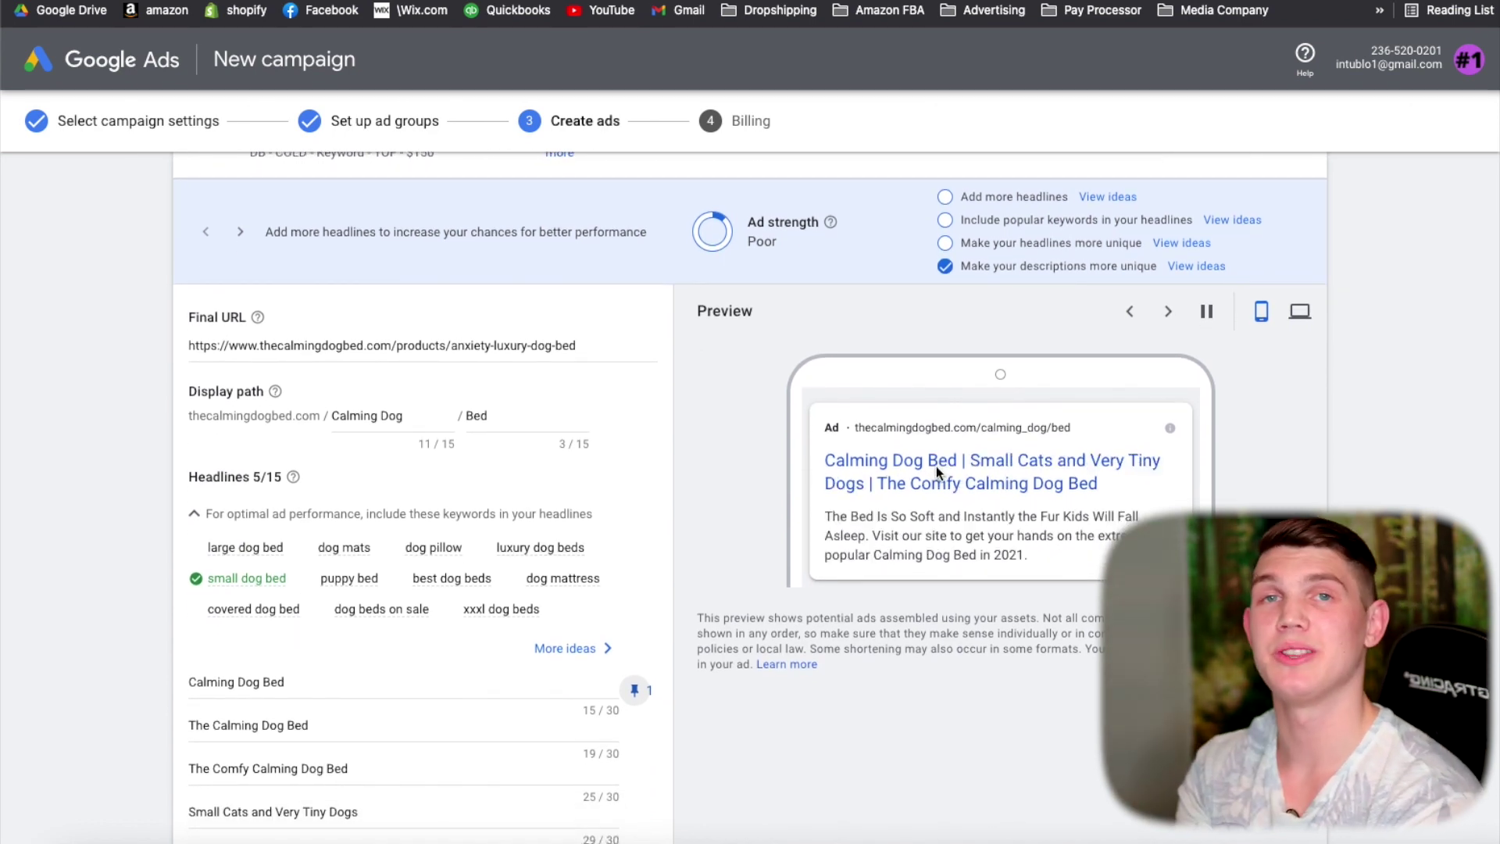
scroll(307, 482, down, 3)
drag(307, 481, 140, 462)
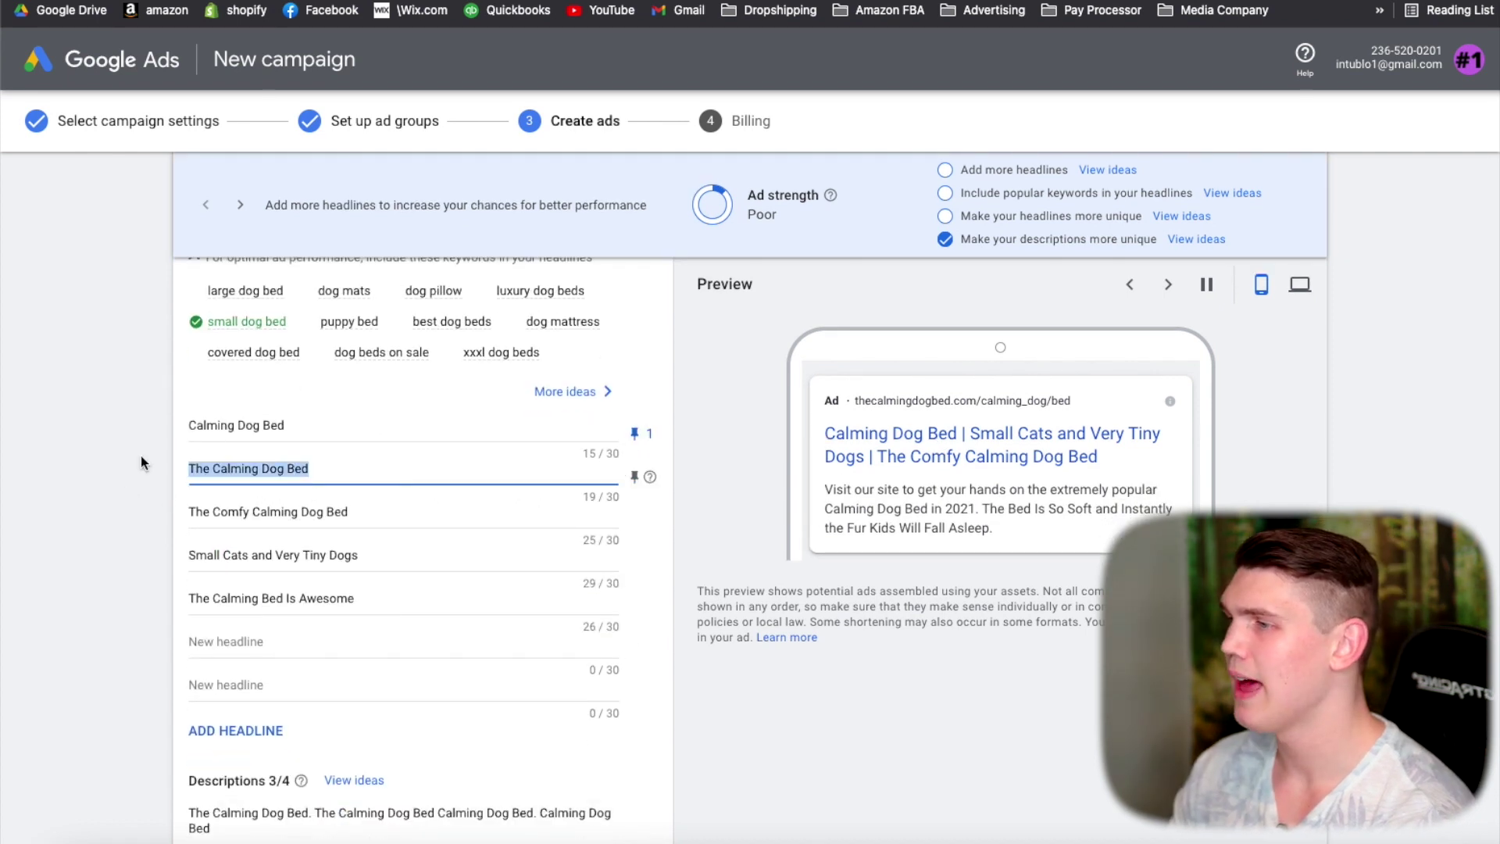
key(BackSpace)
triple_click(369, 509)
key(BackSpace)
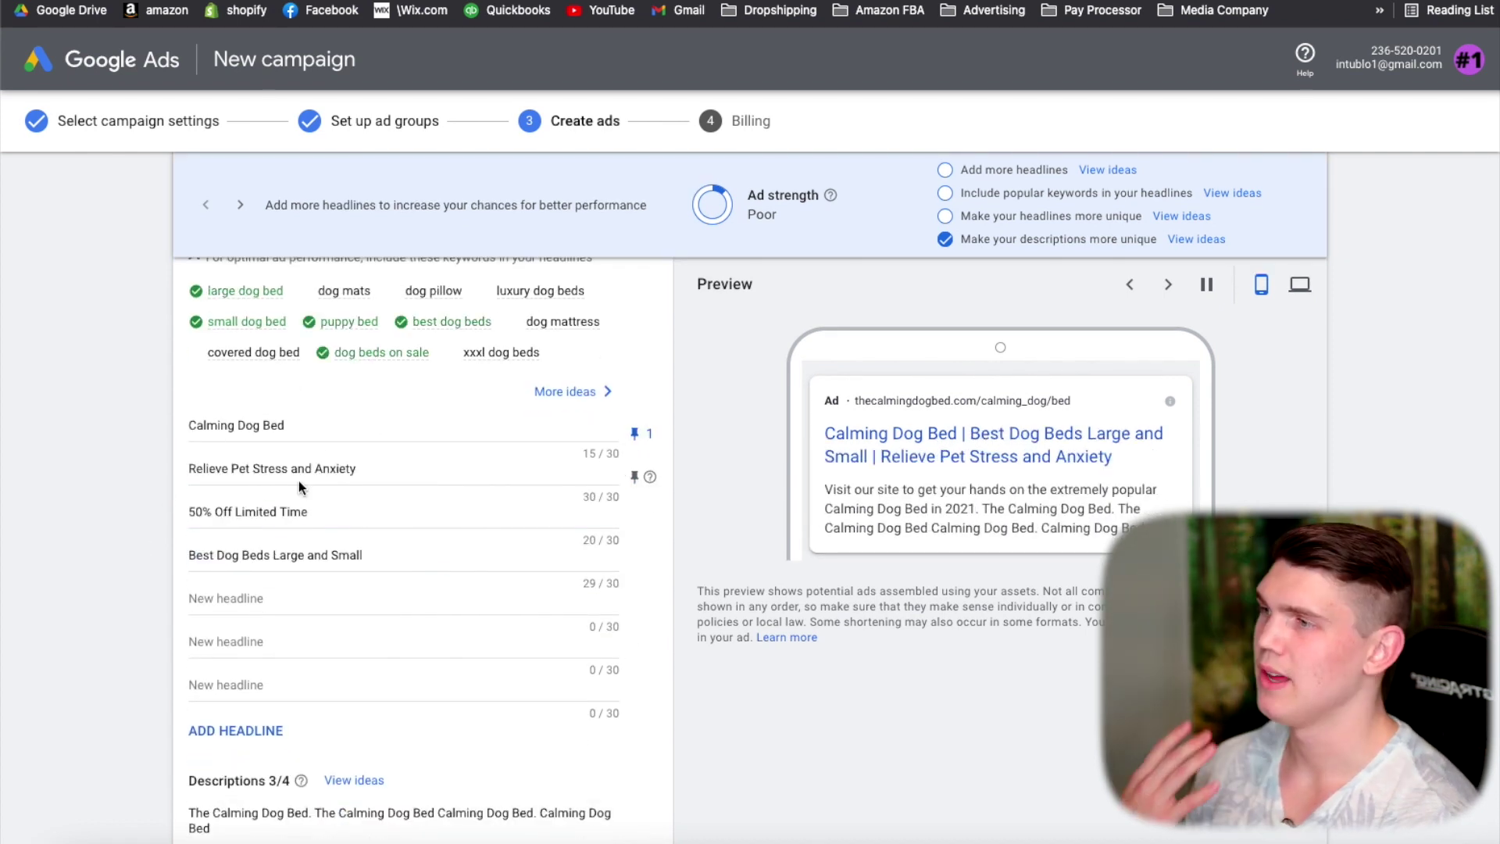
scroll(300, 469, up, 1)
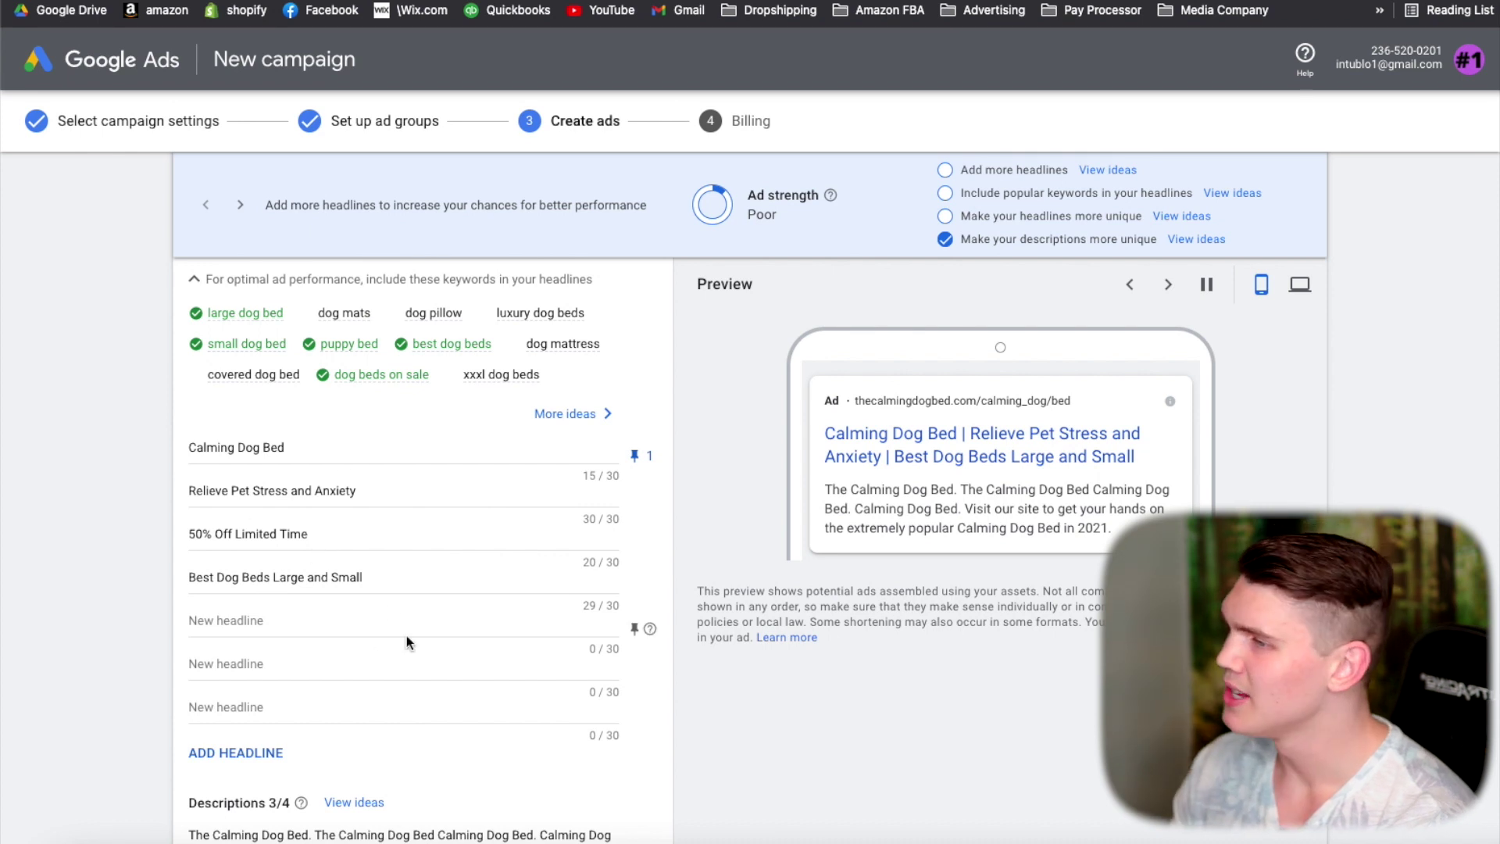
scroll(360, 629, down, 1)
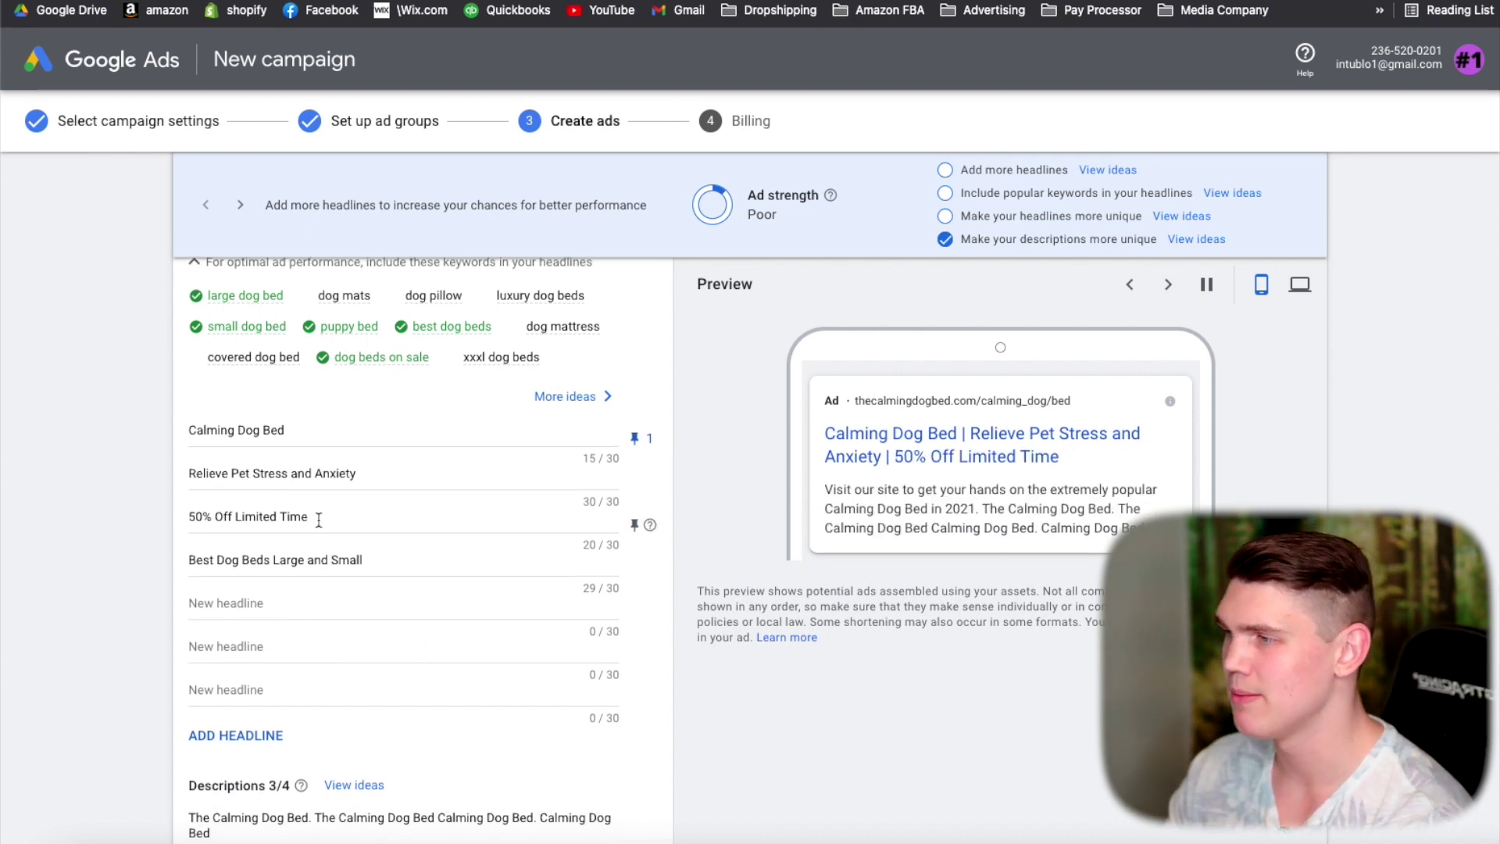
scroll(322, 500, up, 1)
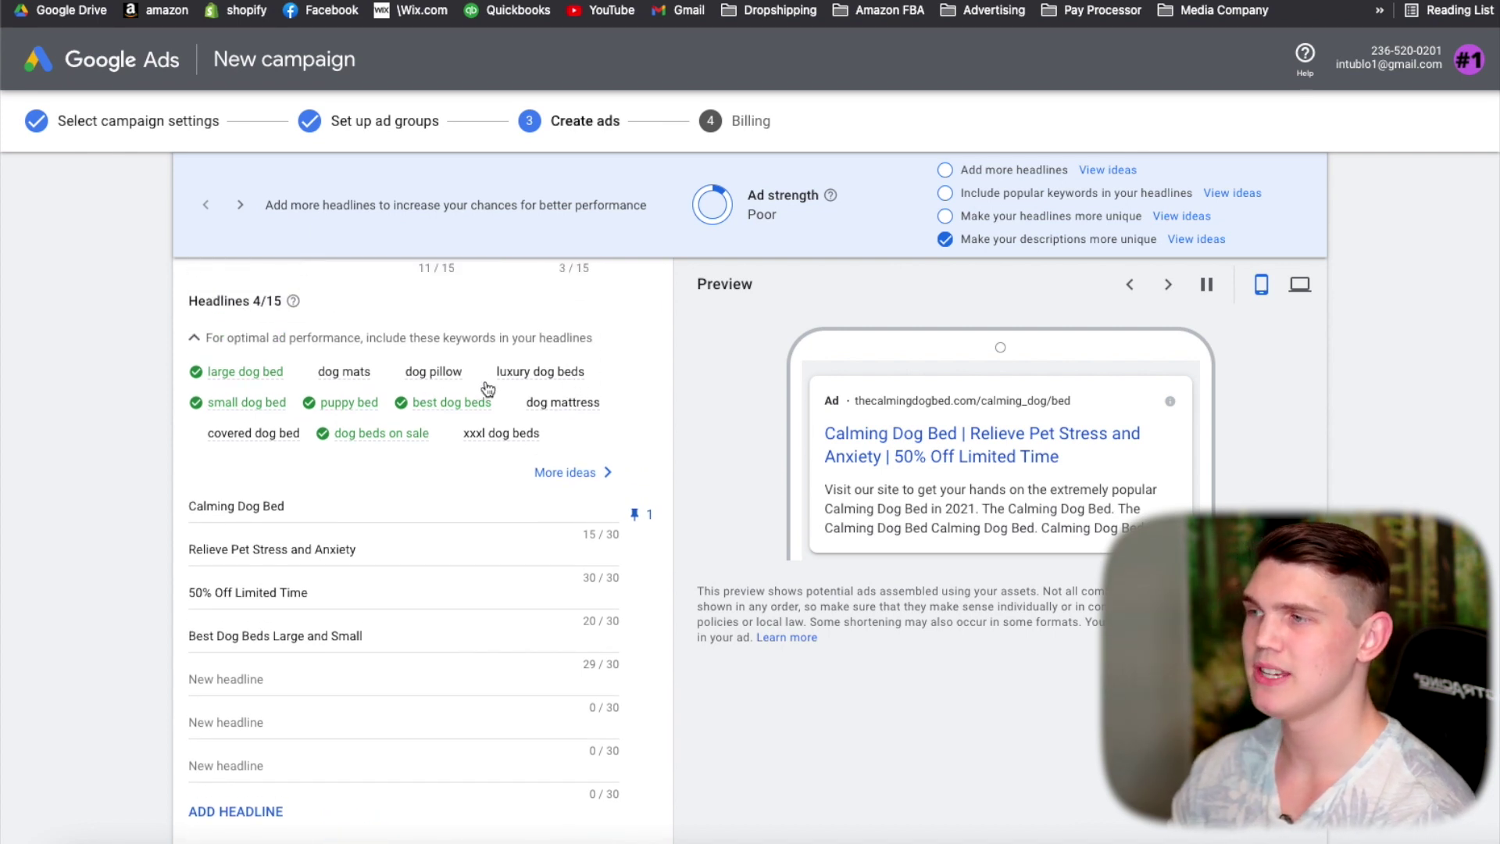
mouse_move(527, 383)
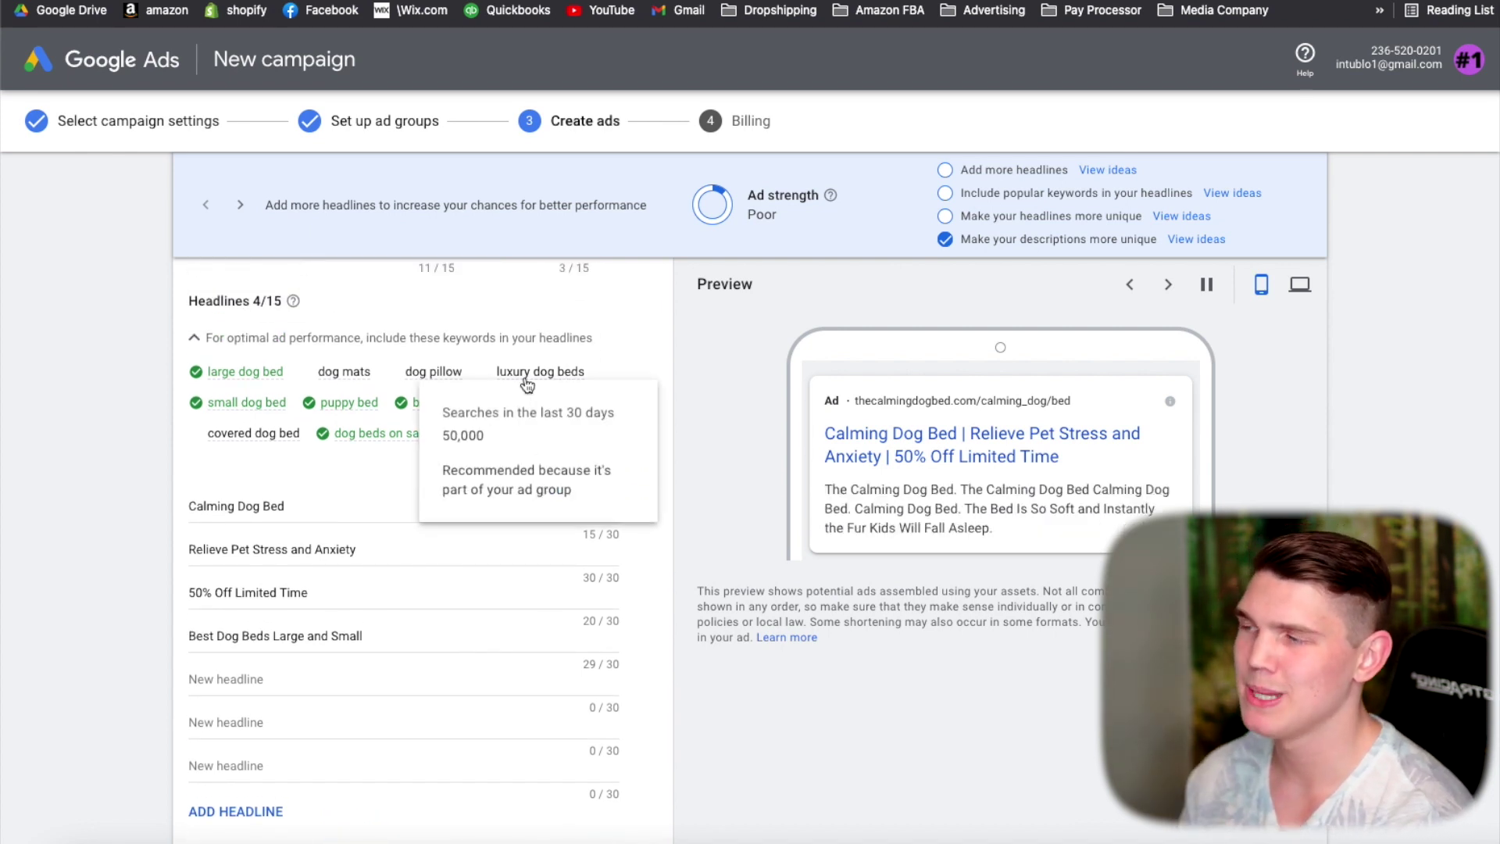
scroll(260, 452, down, 1)
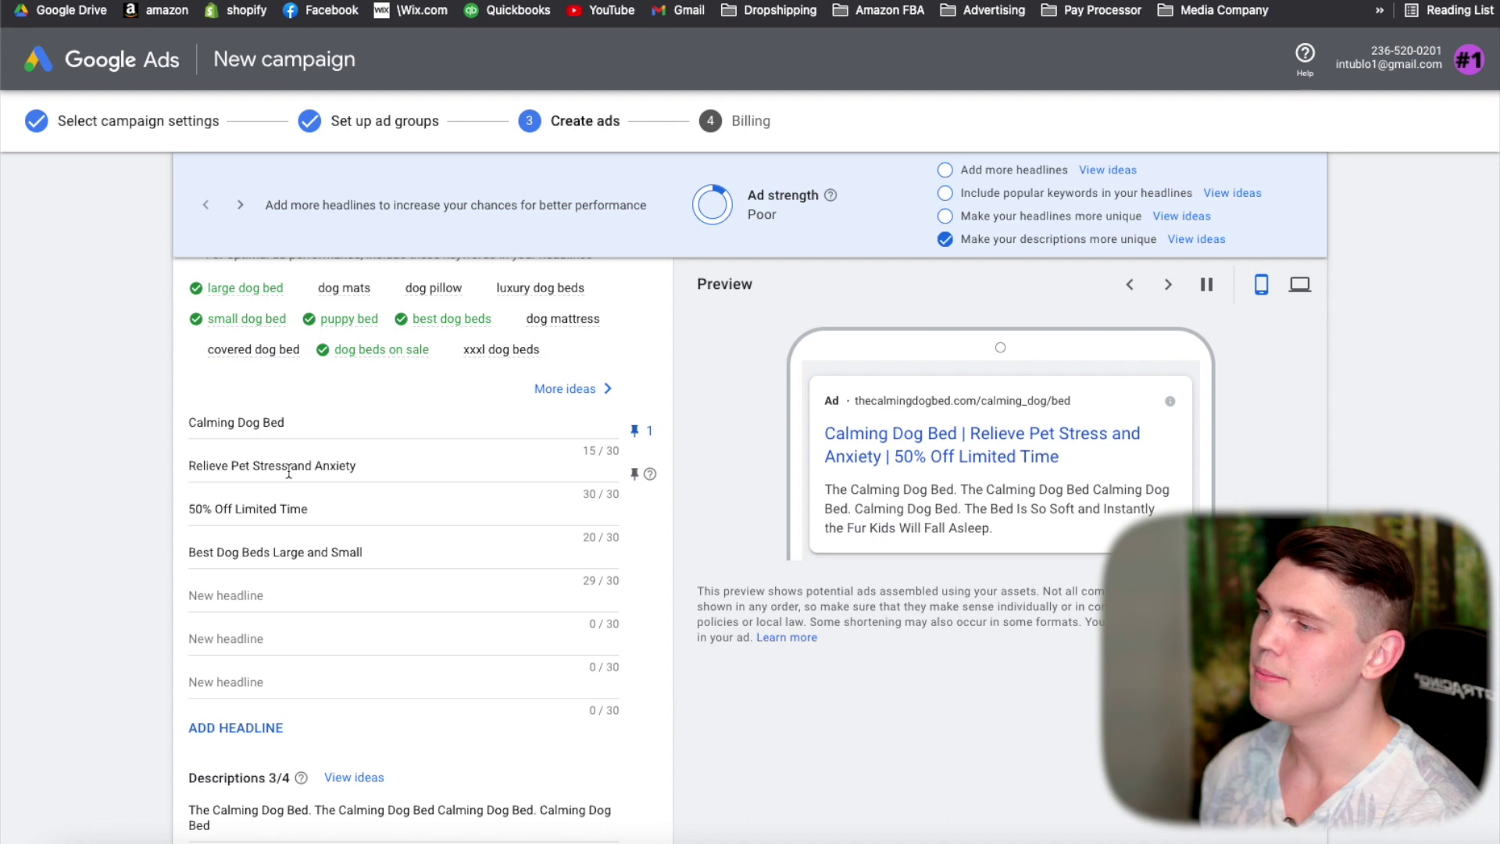
scroll(289, 473, down, 1)
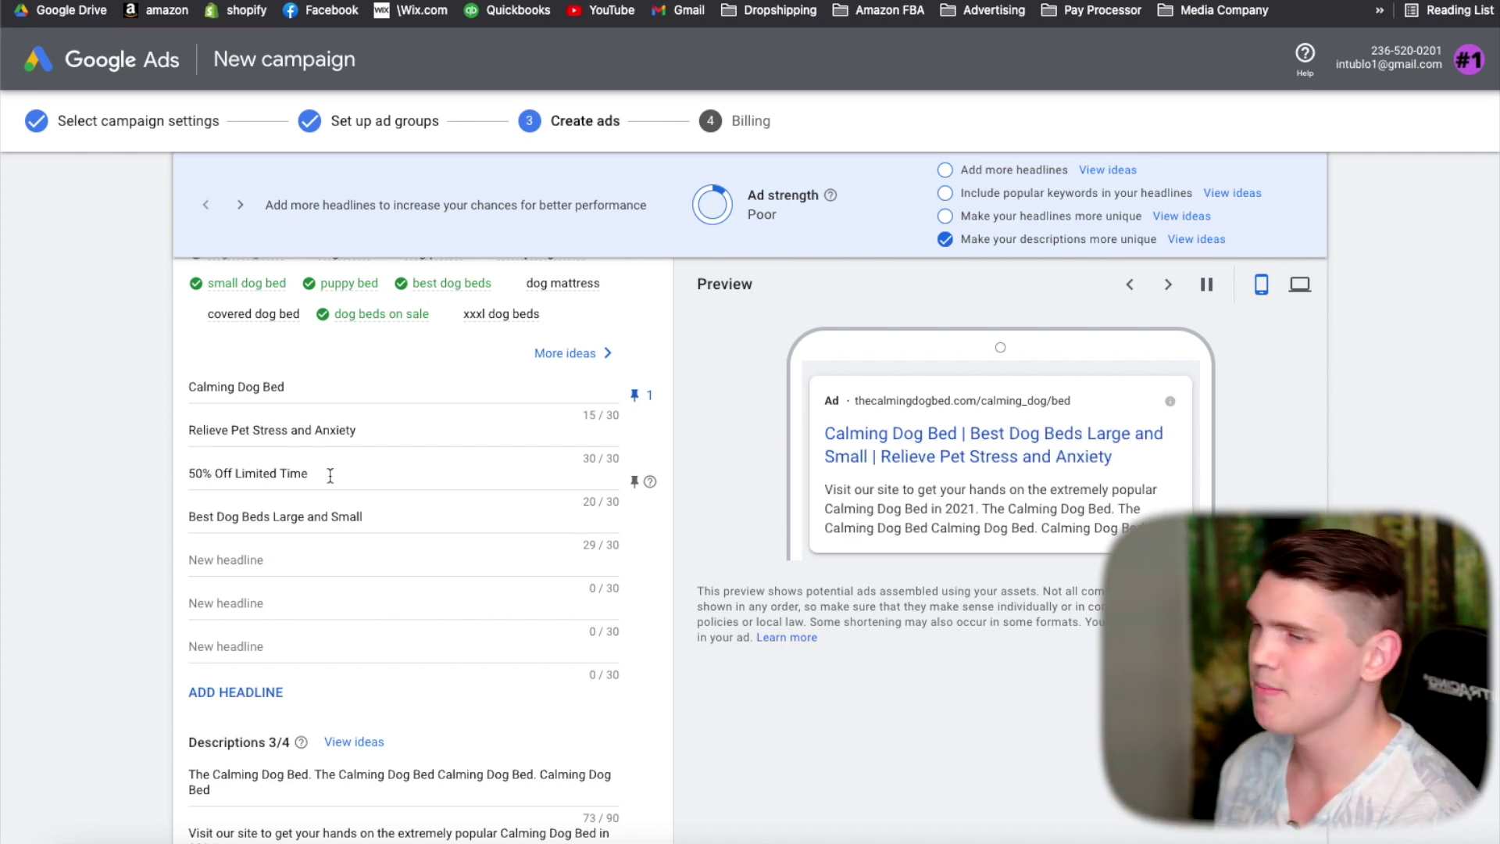
scroll(330, 475, down, 4)
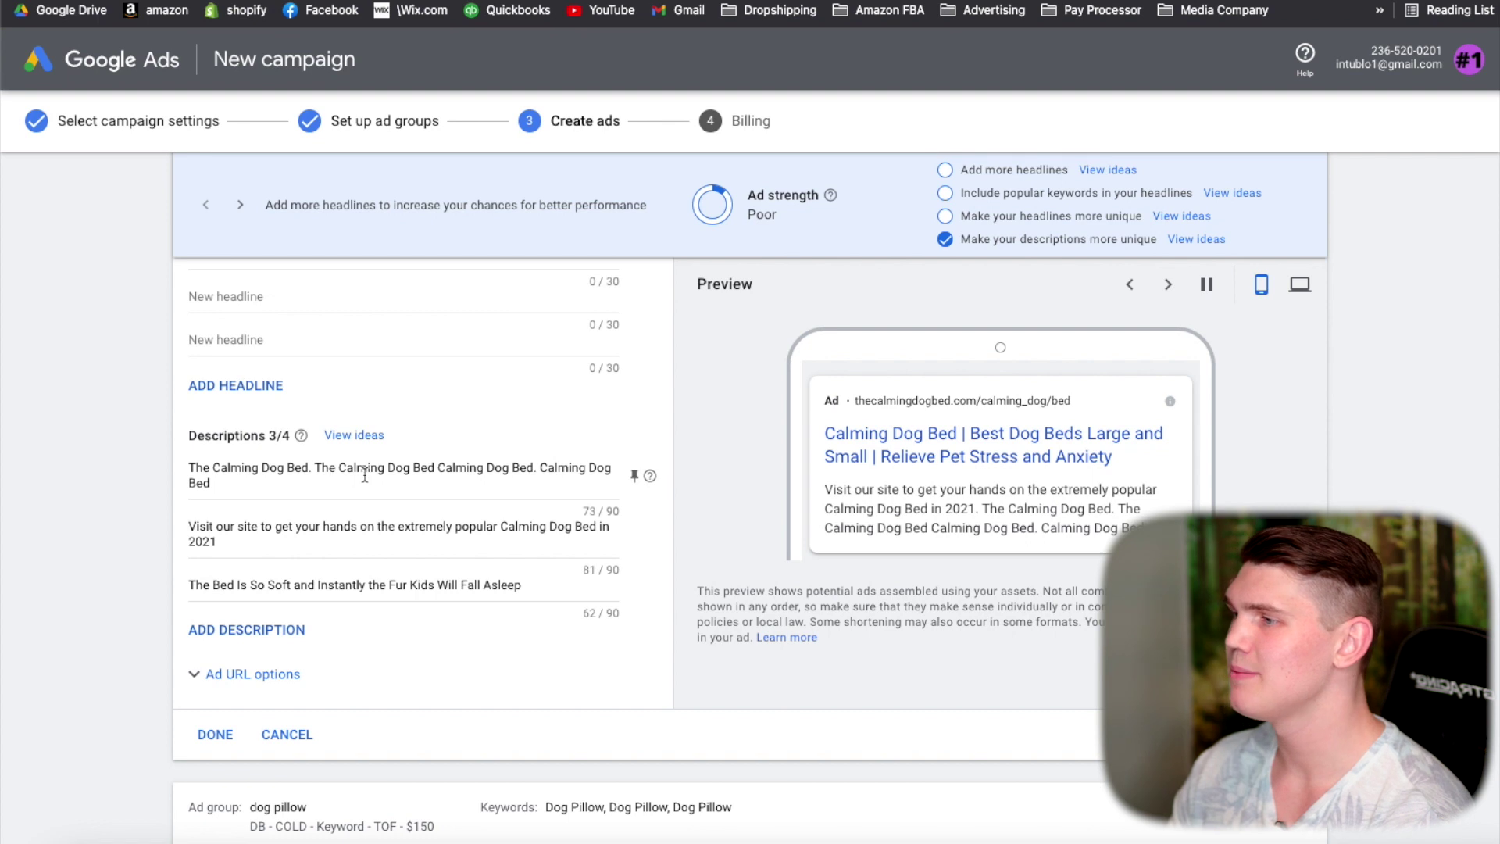
Step: Scroll through the ad's Descriptions fields and mobile preview
scroll(364, 475, down, 1)
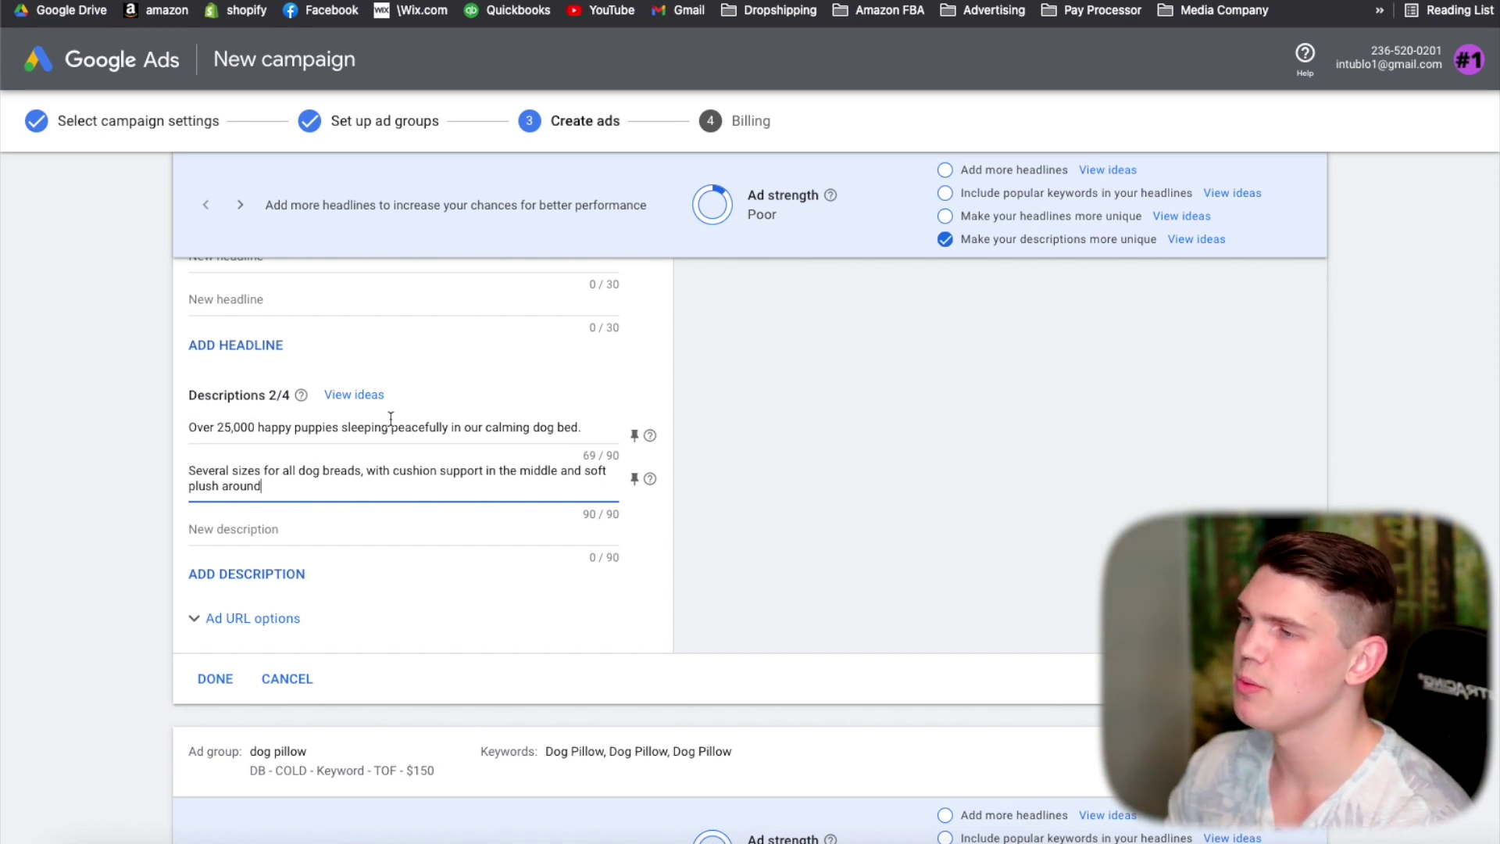
scroll(462, 407, up, 10)
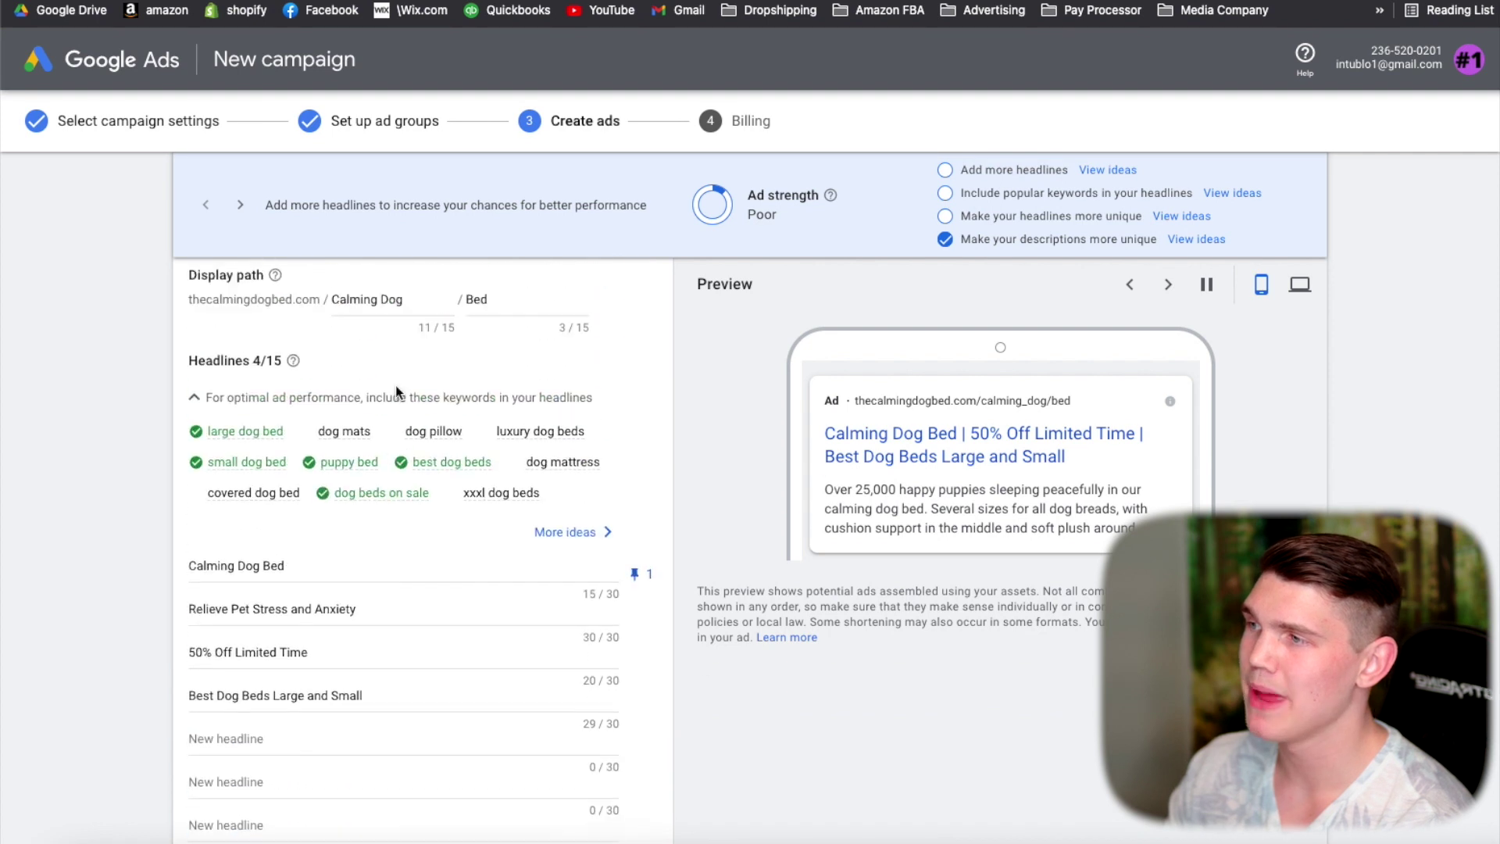
scroll(333, 247, down, 10)
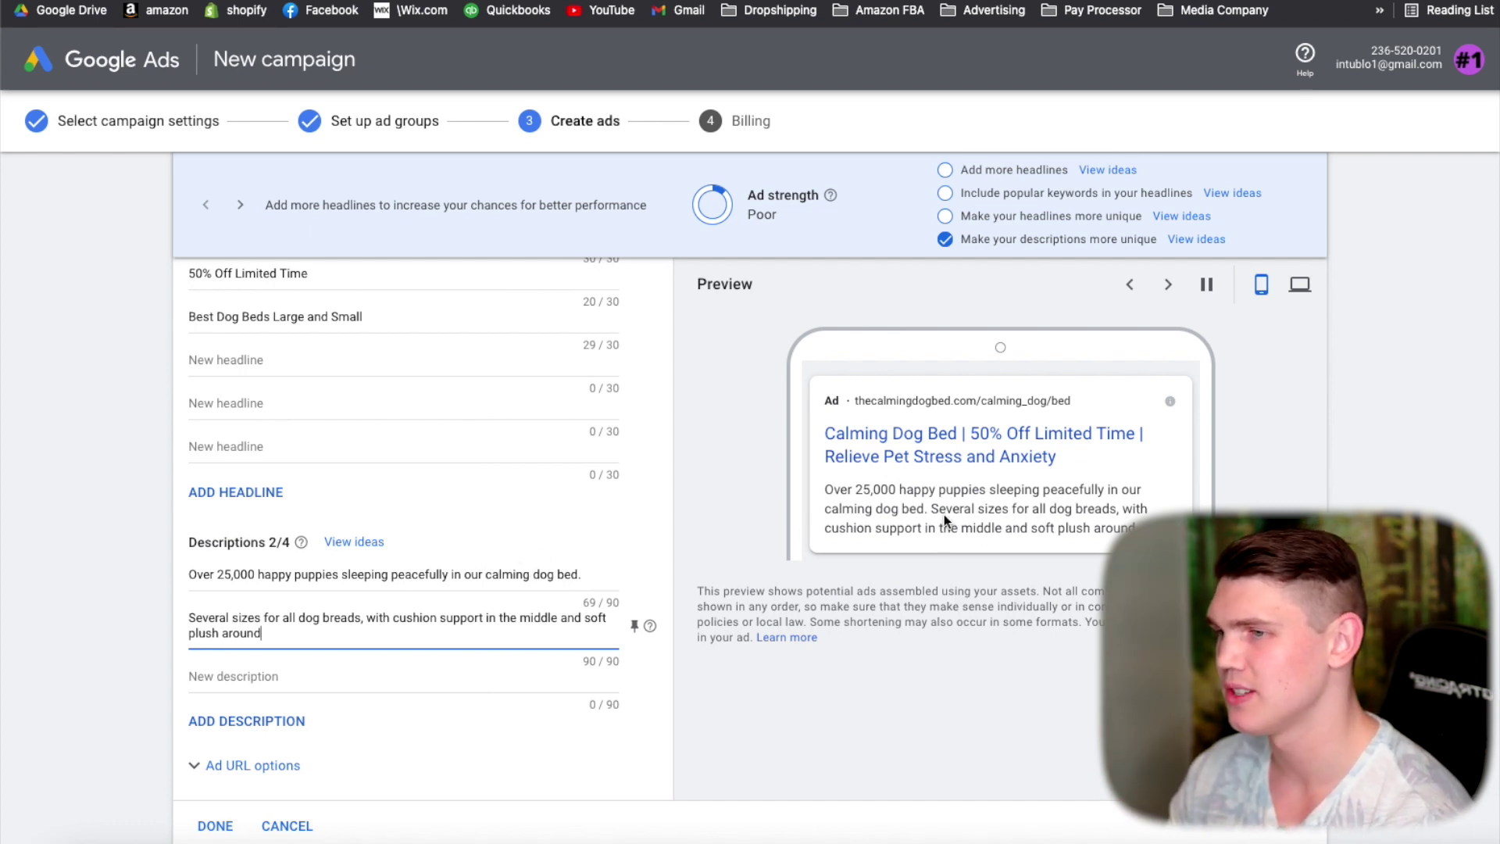
scroll(469, 460, down, 1)
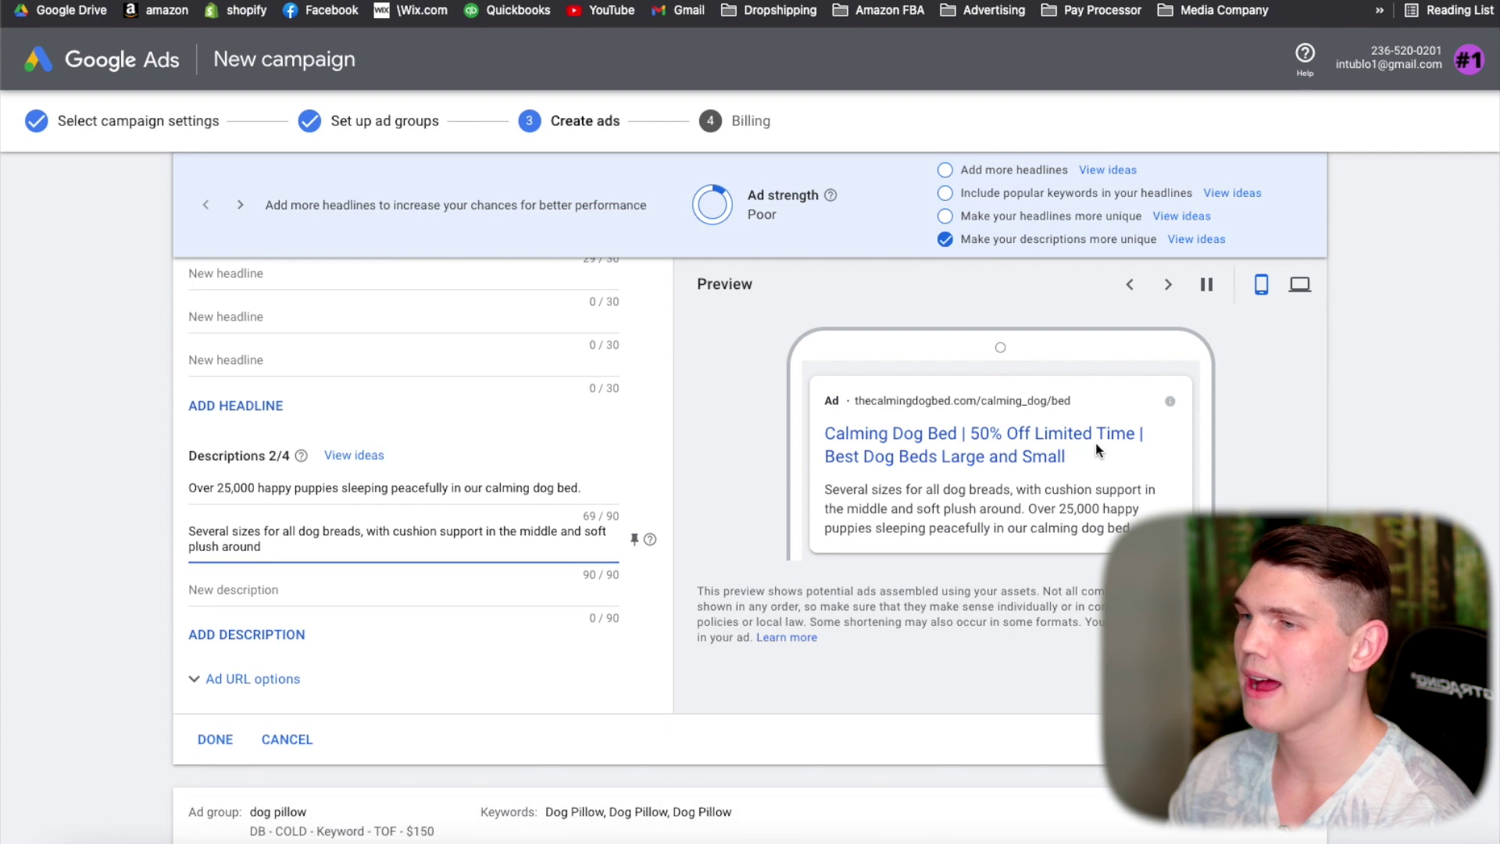
scroll(1024, 444, down, 1)
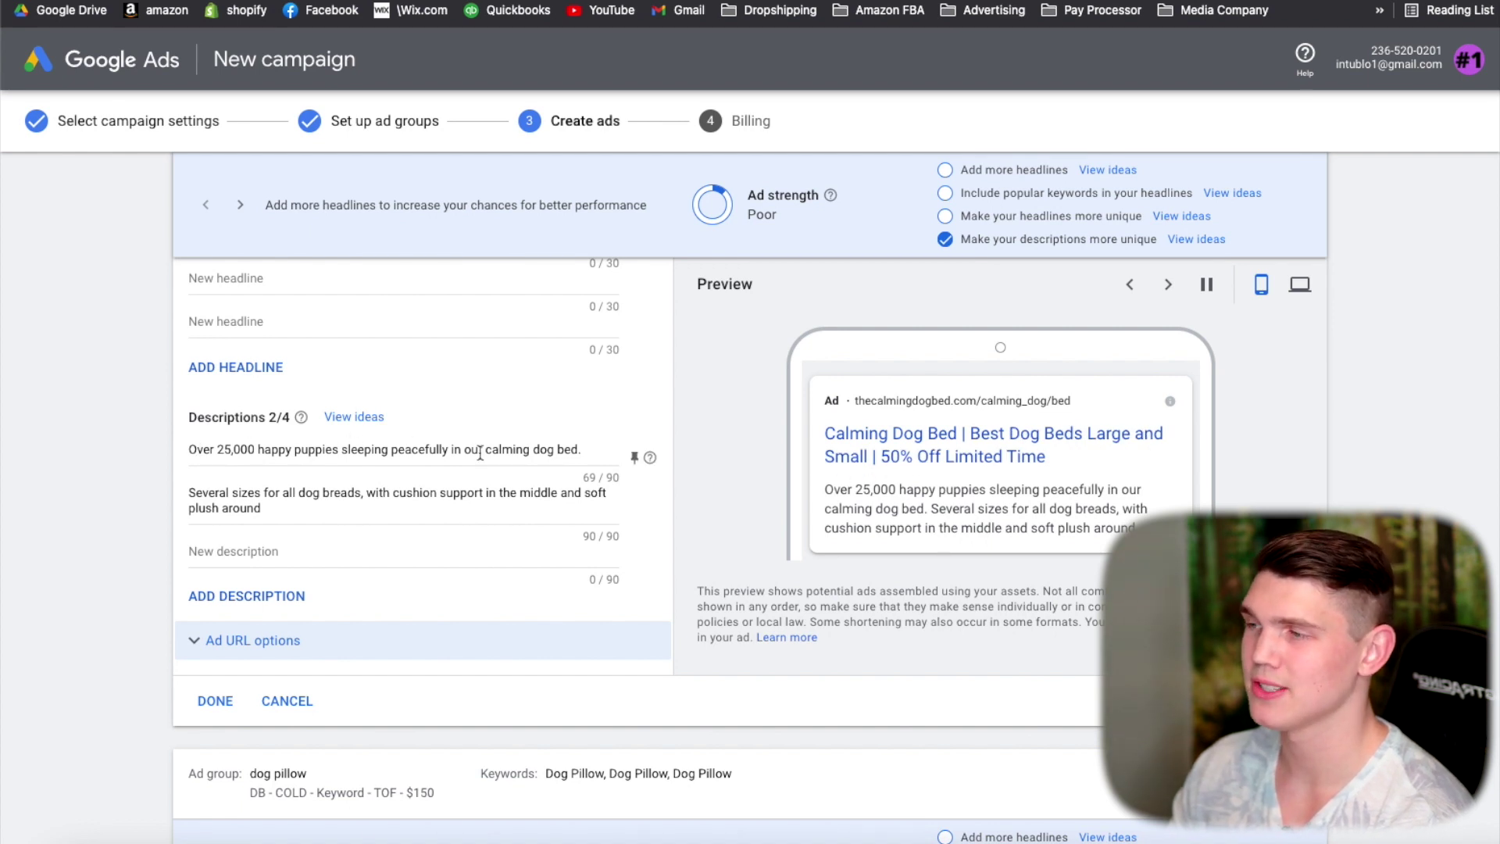
Step: Pin the 'Over 25,000 happy puppies' description to position 1
click(635, 457)
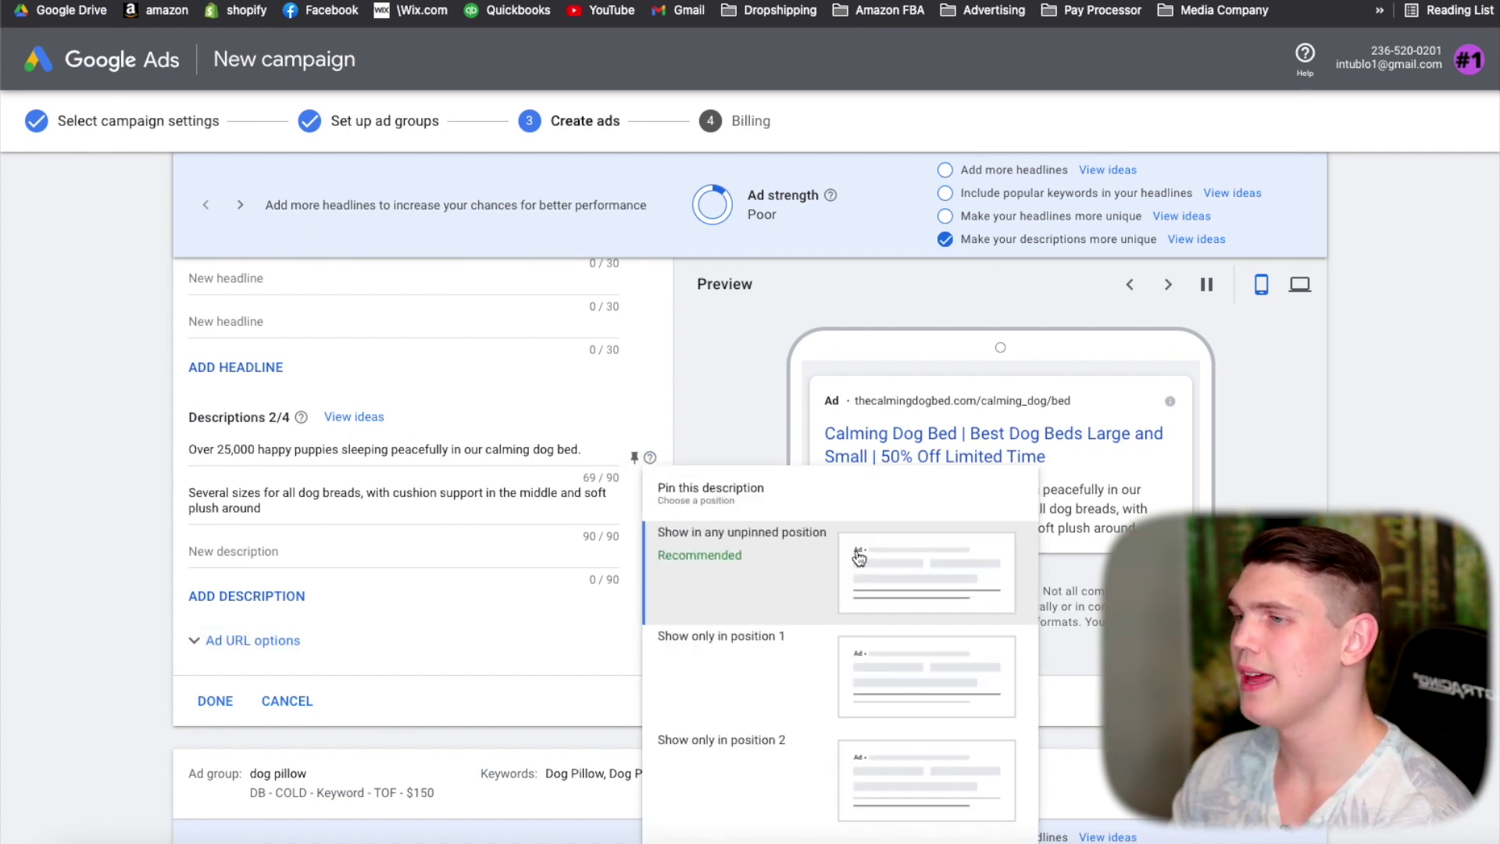
click(794, 635)
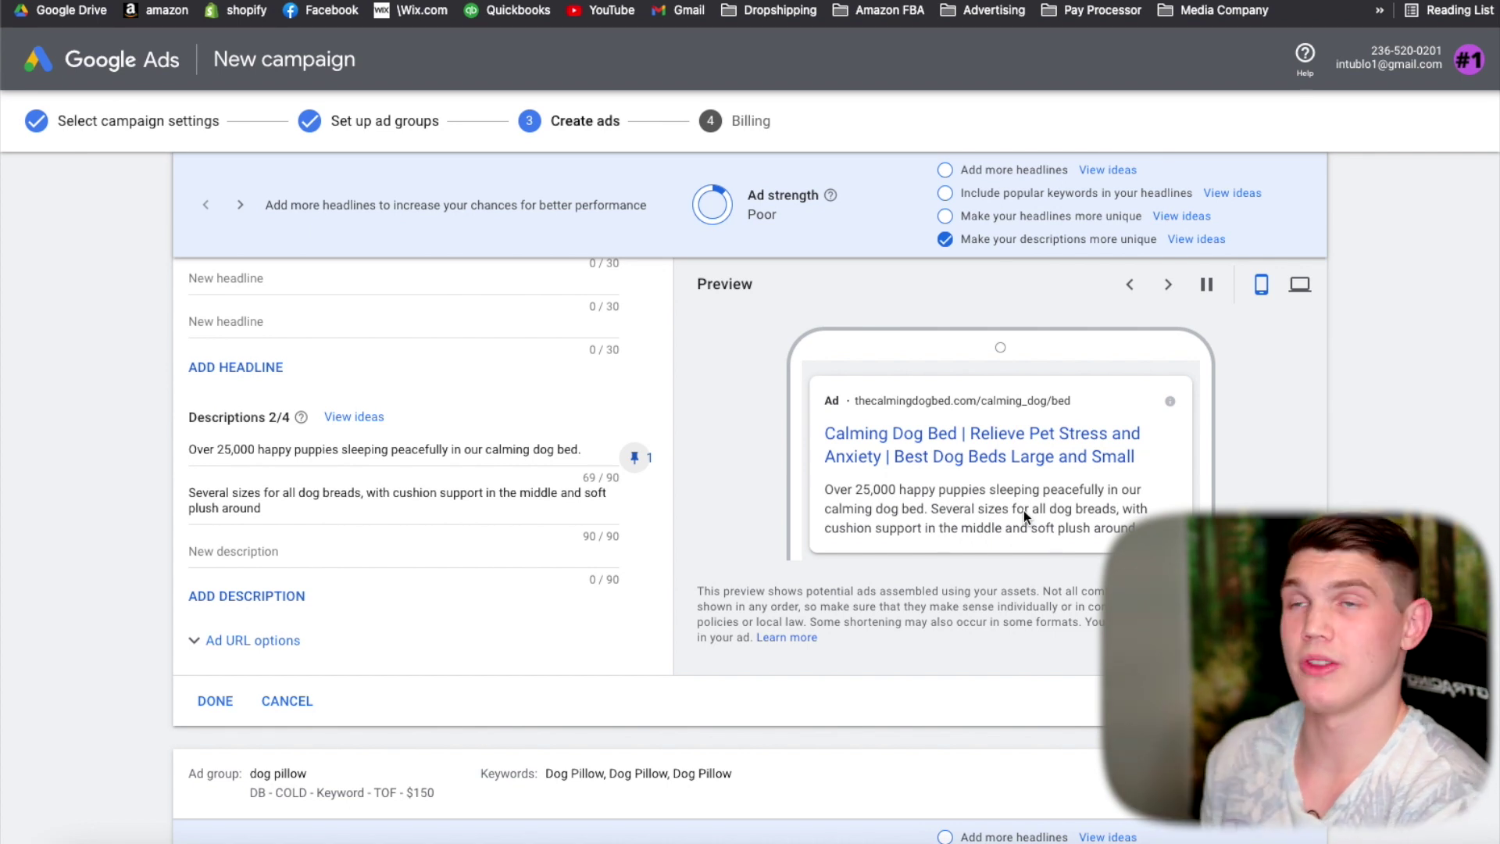
scroll(496, 553, up, 2)
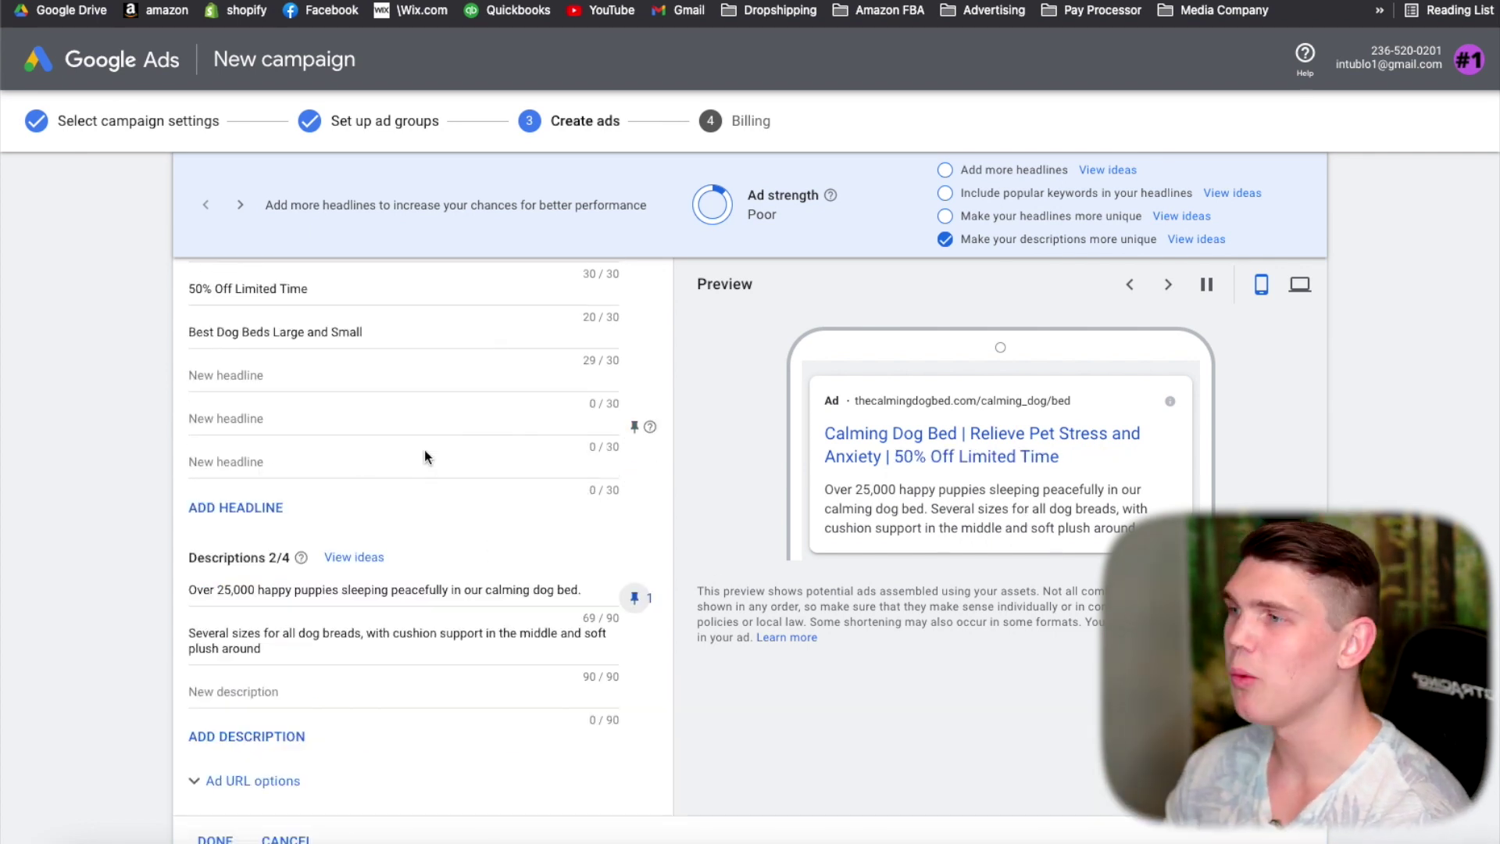
scroll(425, 362, down, 1)
scroll(485, 469, down, 6)
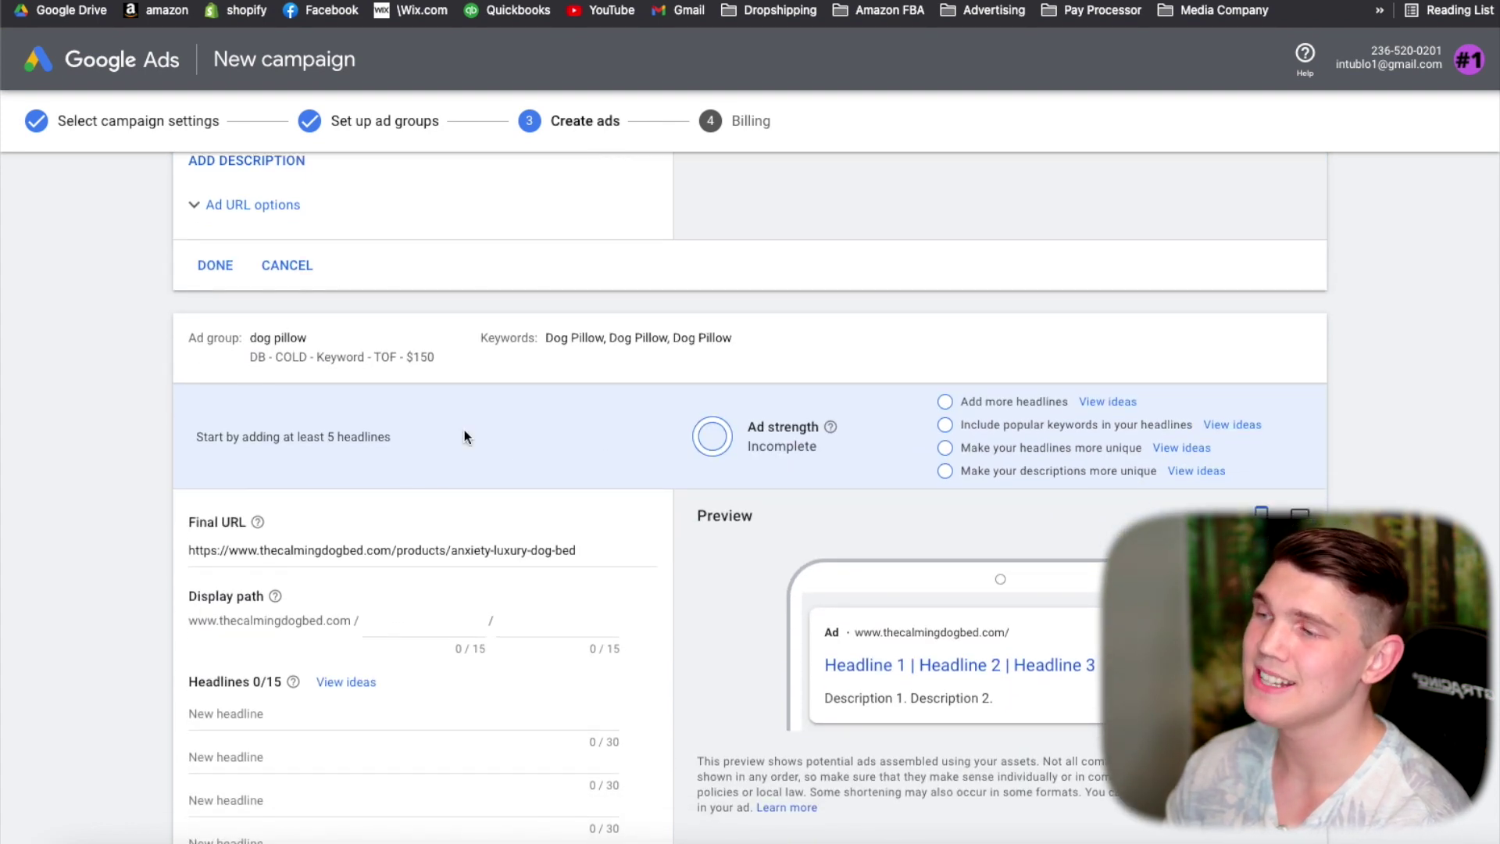
scroll(451, 431, down, 1)
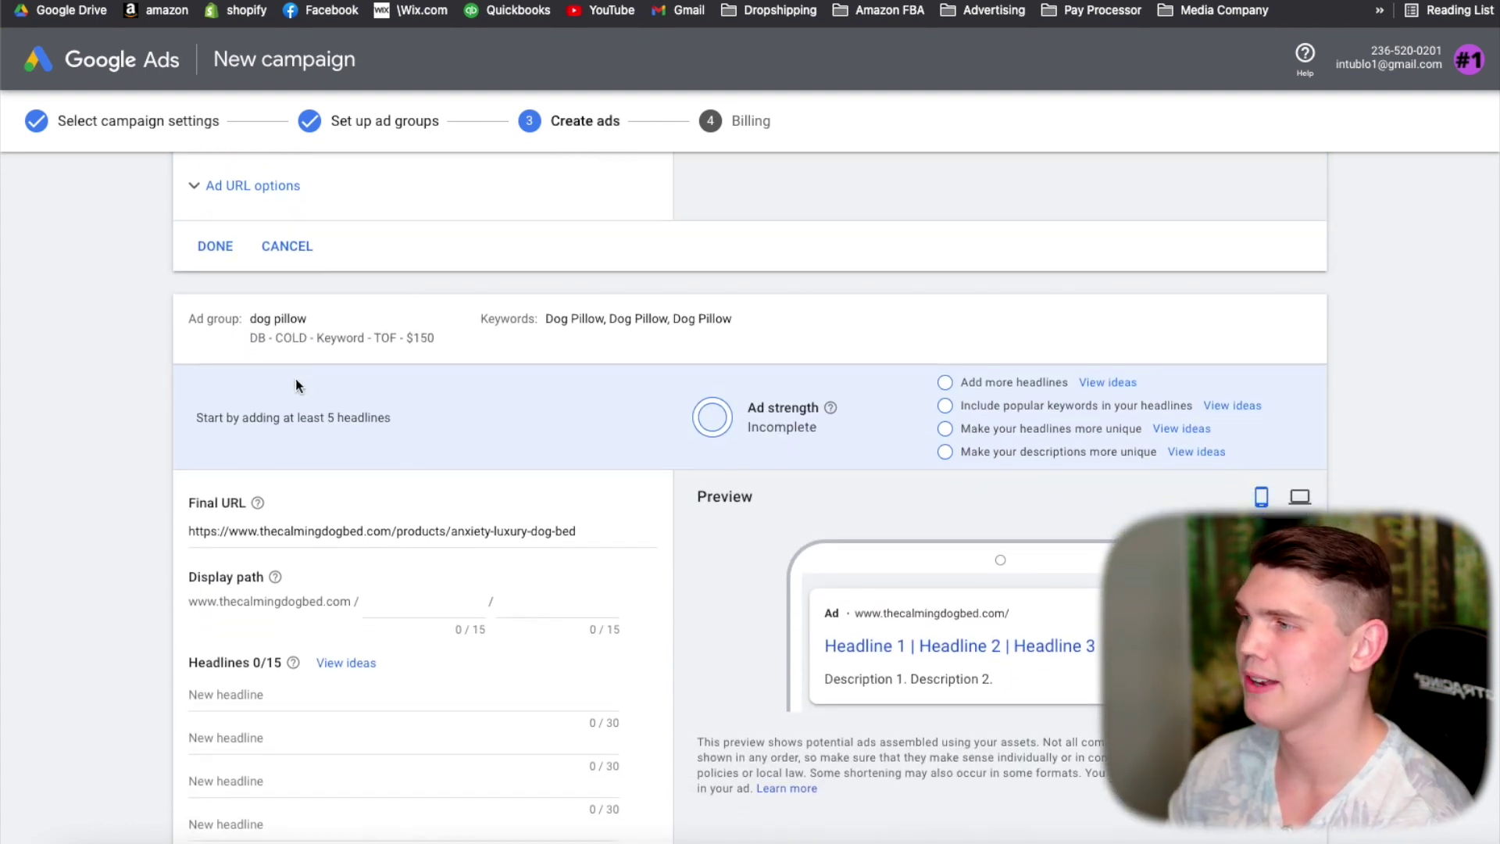
scroll(320, 336, down, 1)
scroll(268, 279, down, 1)
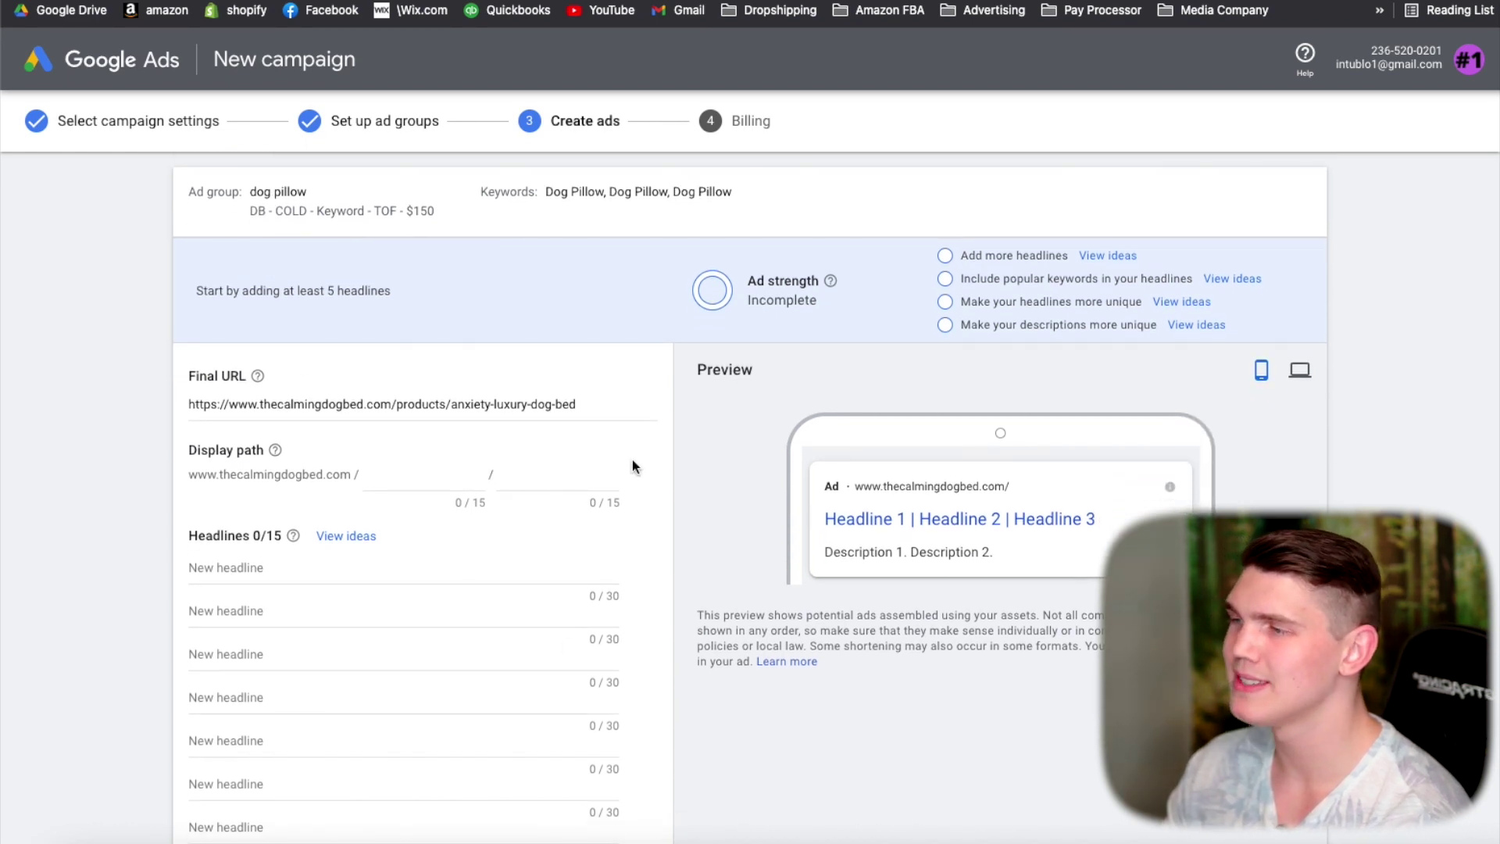
scroll(507, 388, down, 7)
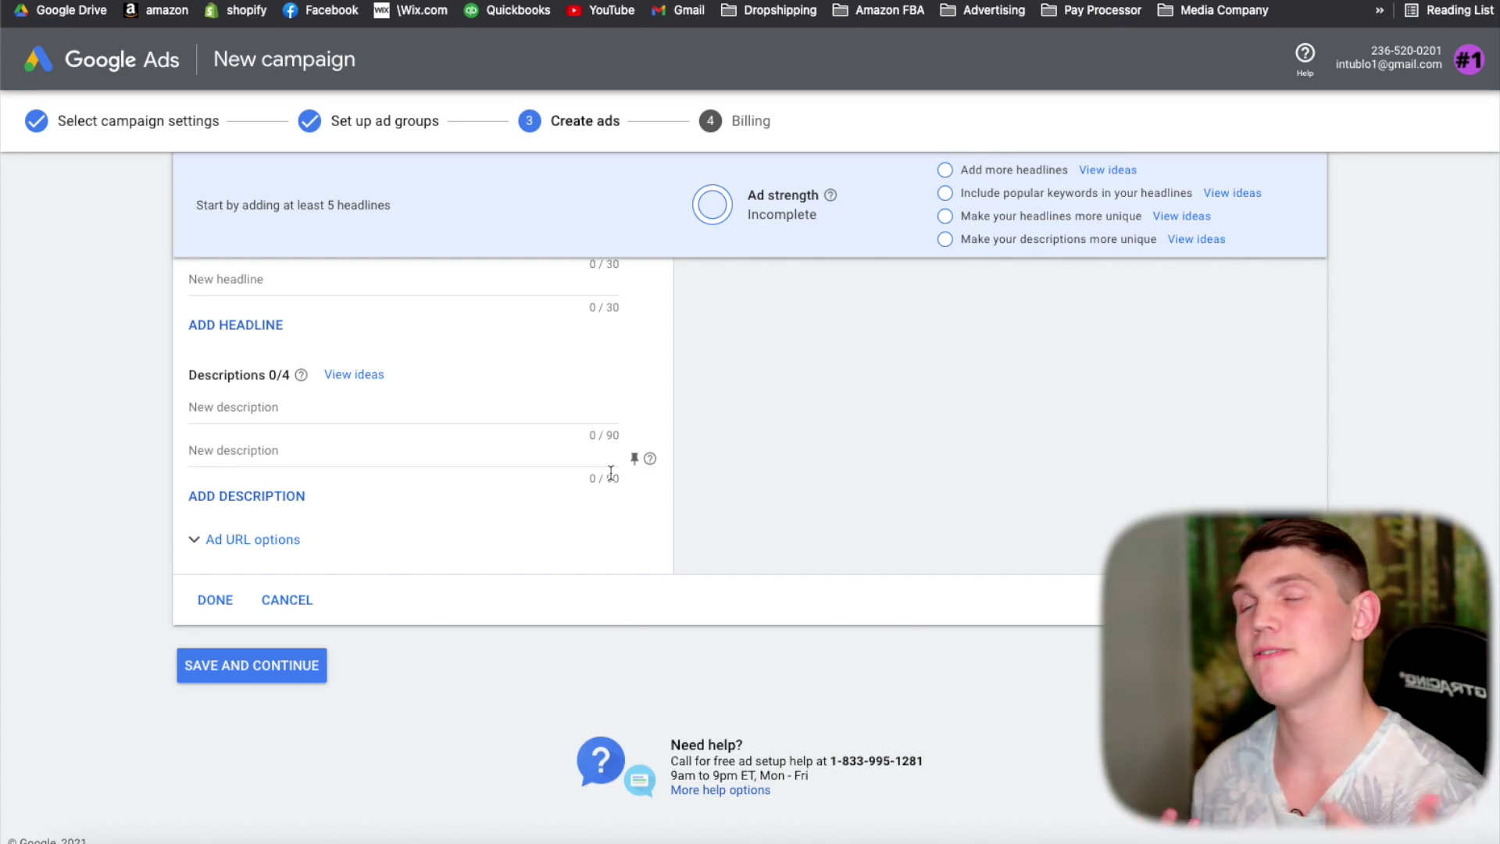
scroll(547, 484, up, 5)
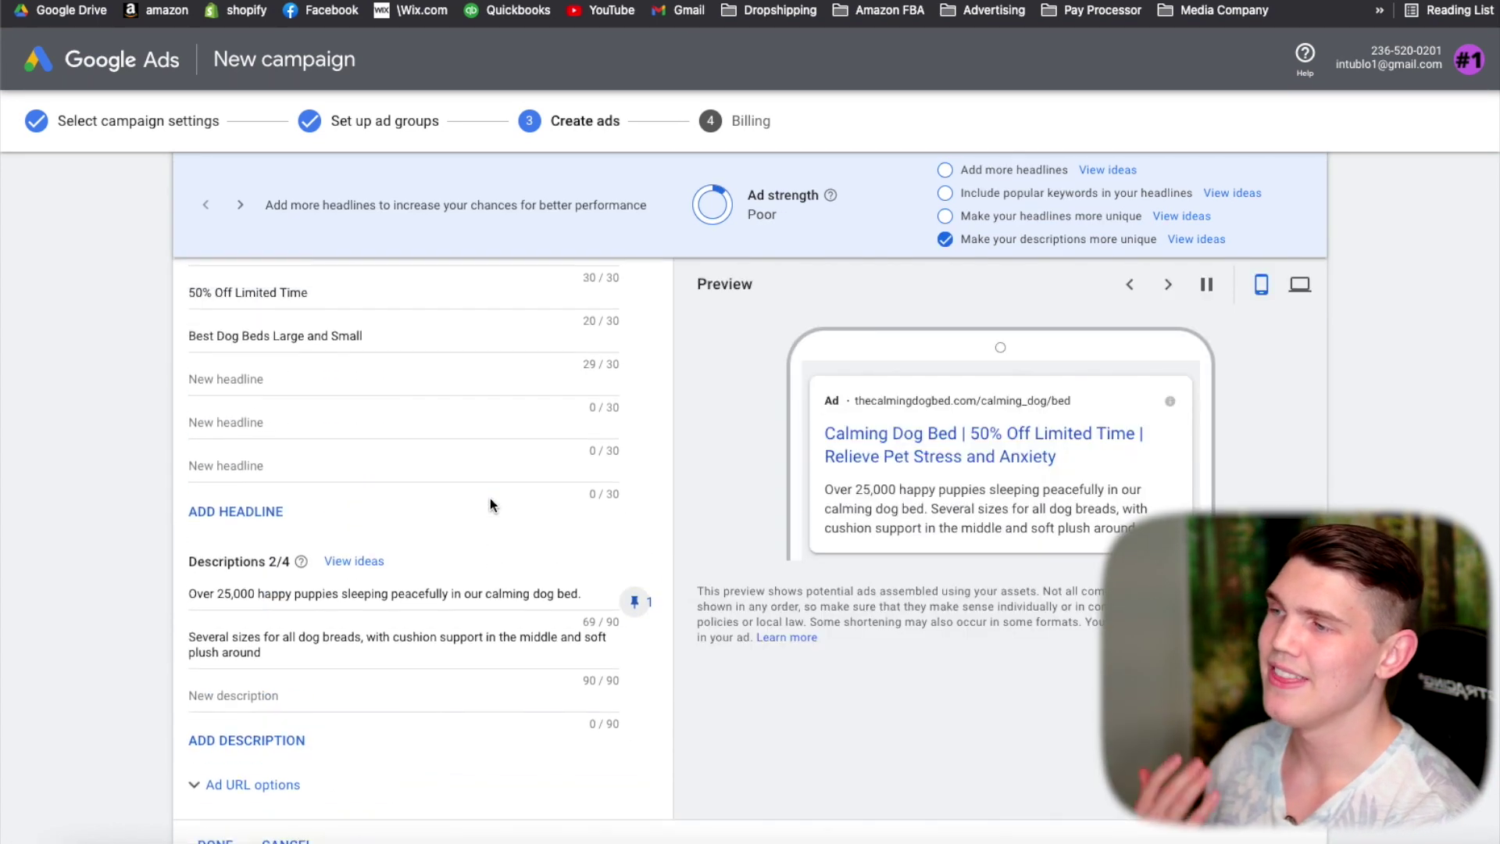
scroll(489, 496, up, 2)
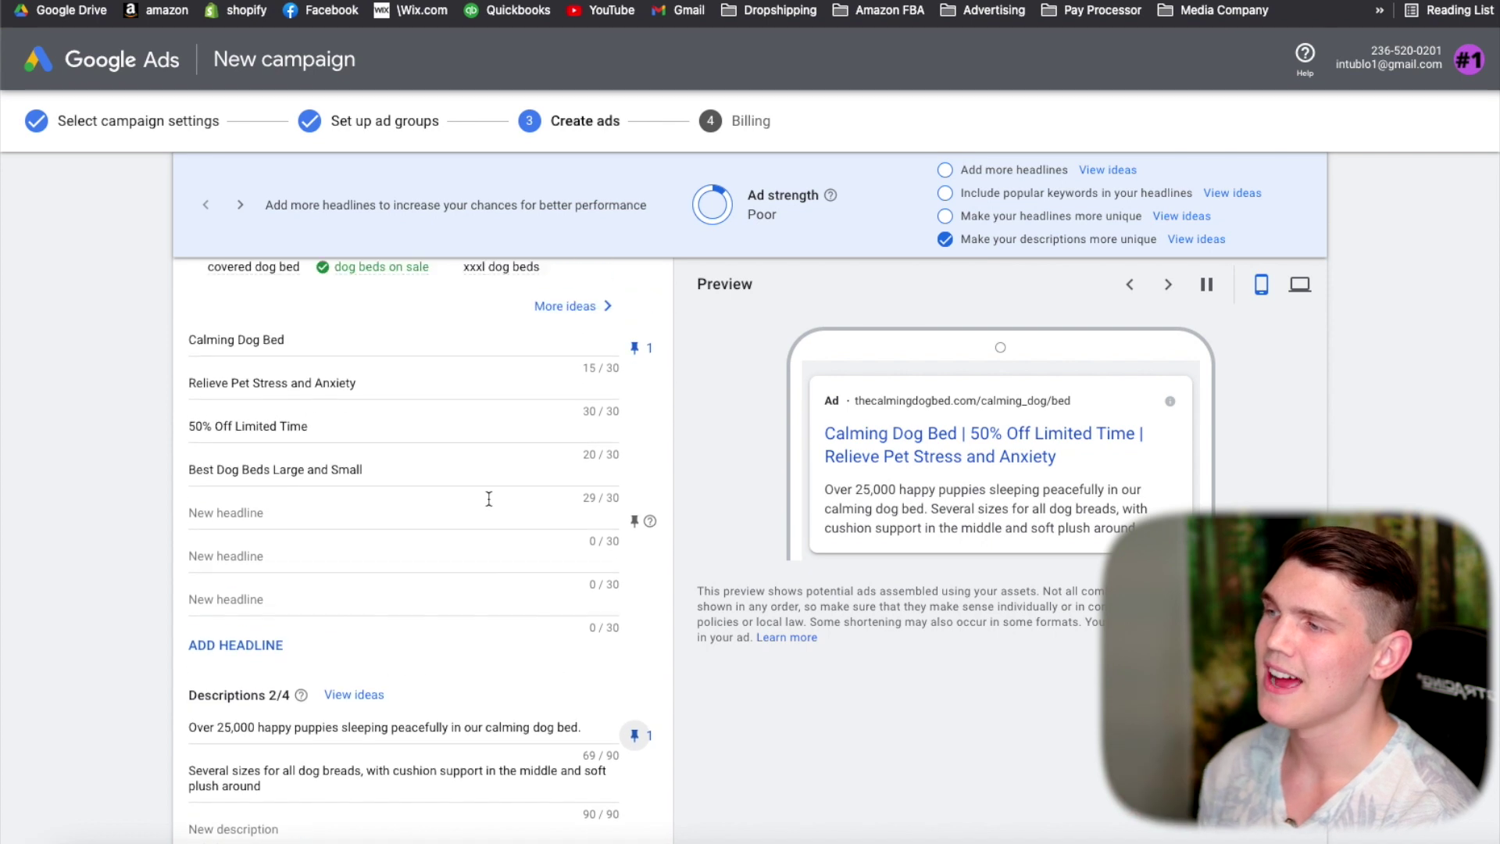
scroll(281, 414, up, 1)
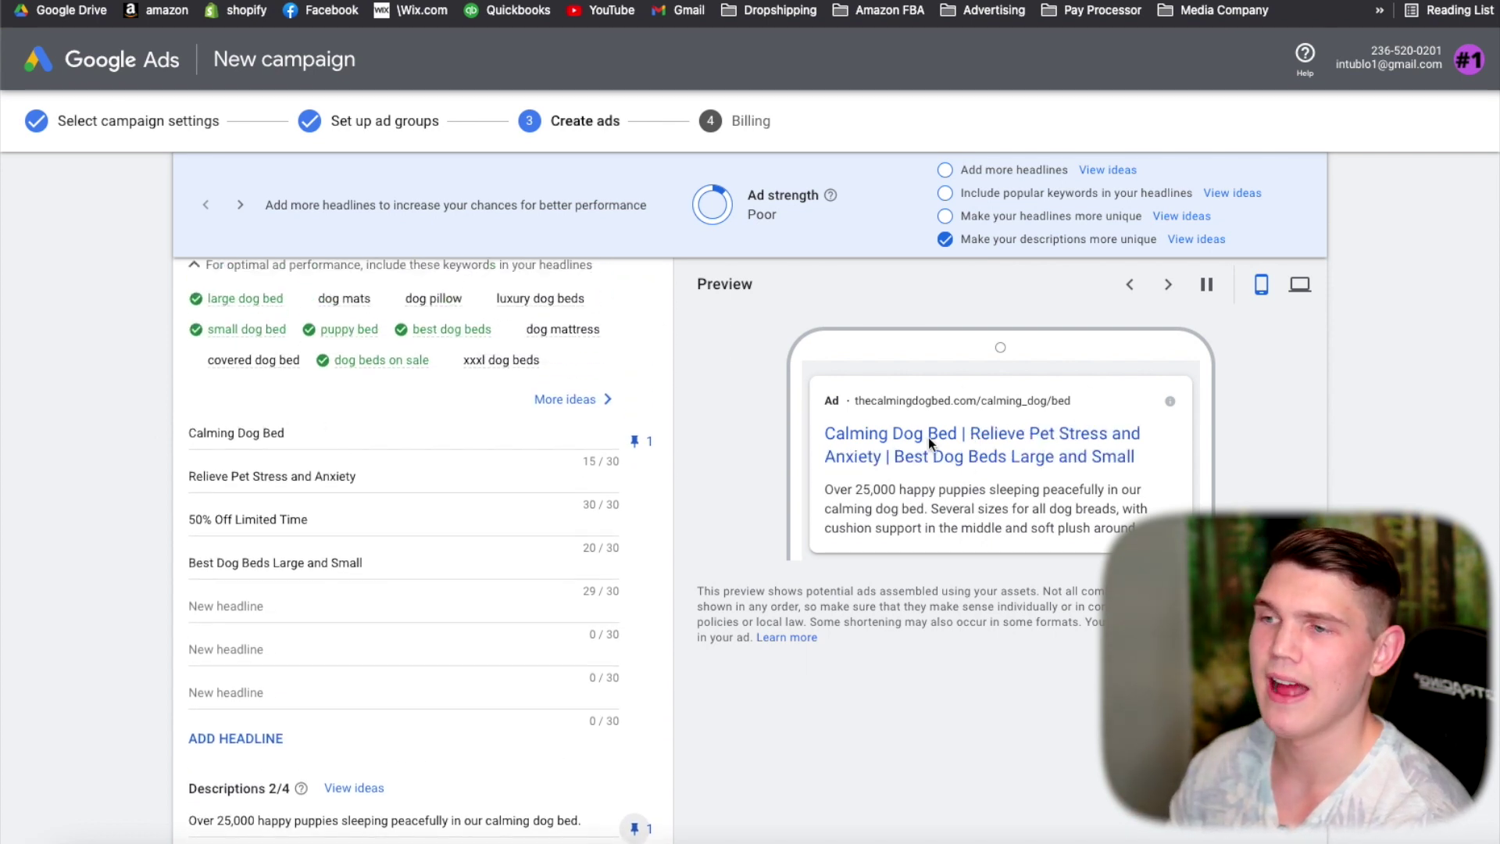
scroll(355, 459, down, 1)
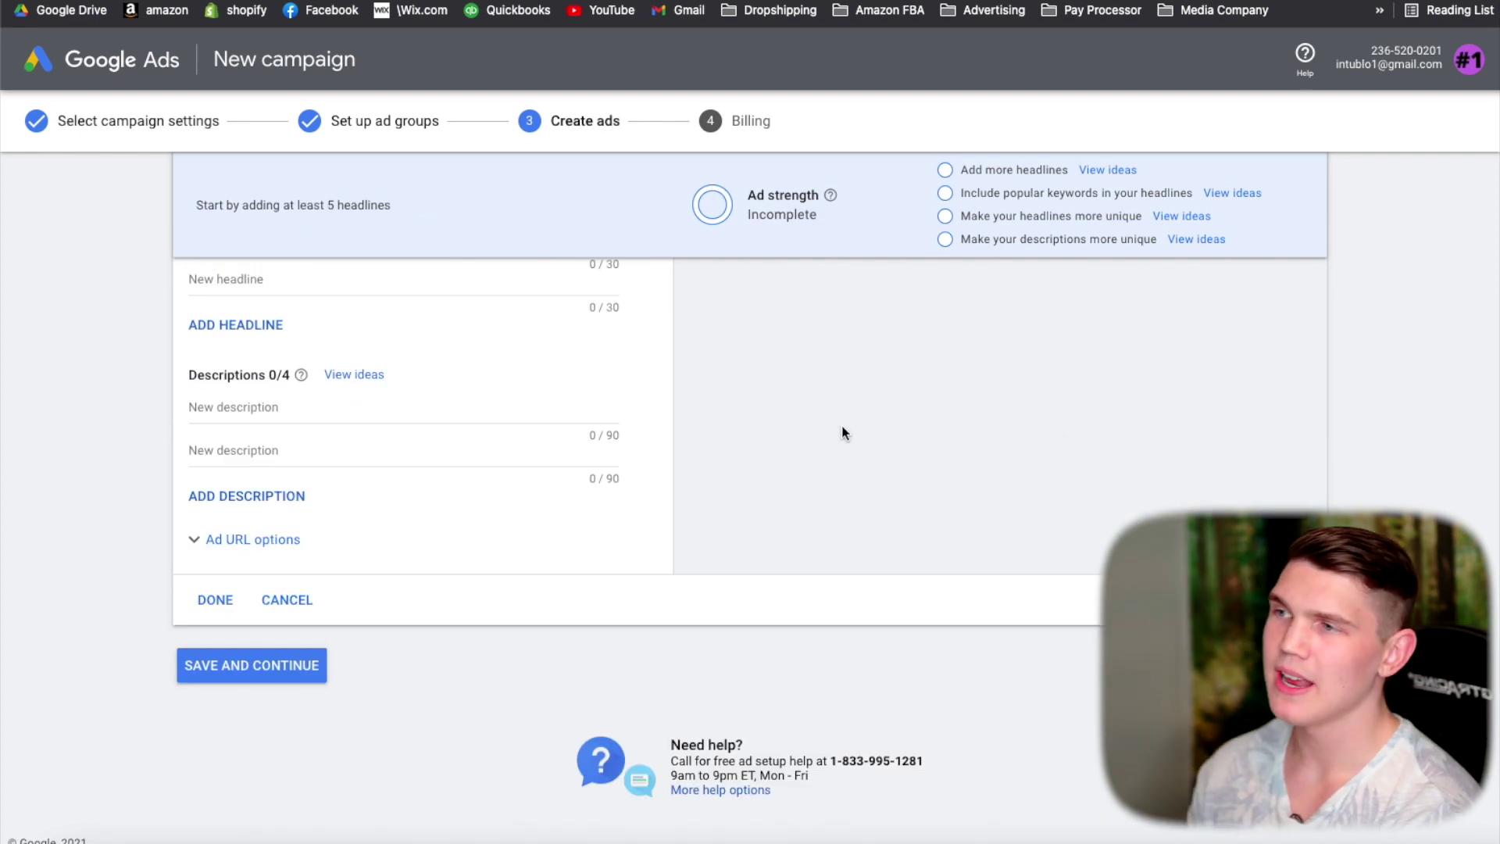
Step: Save the Calming Dog Bed ads and review the billing page
click(251, 666)
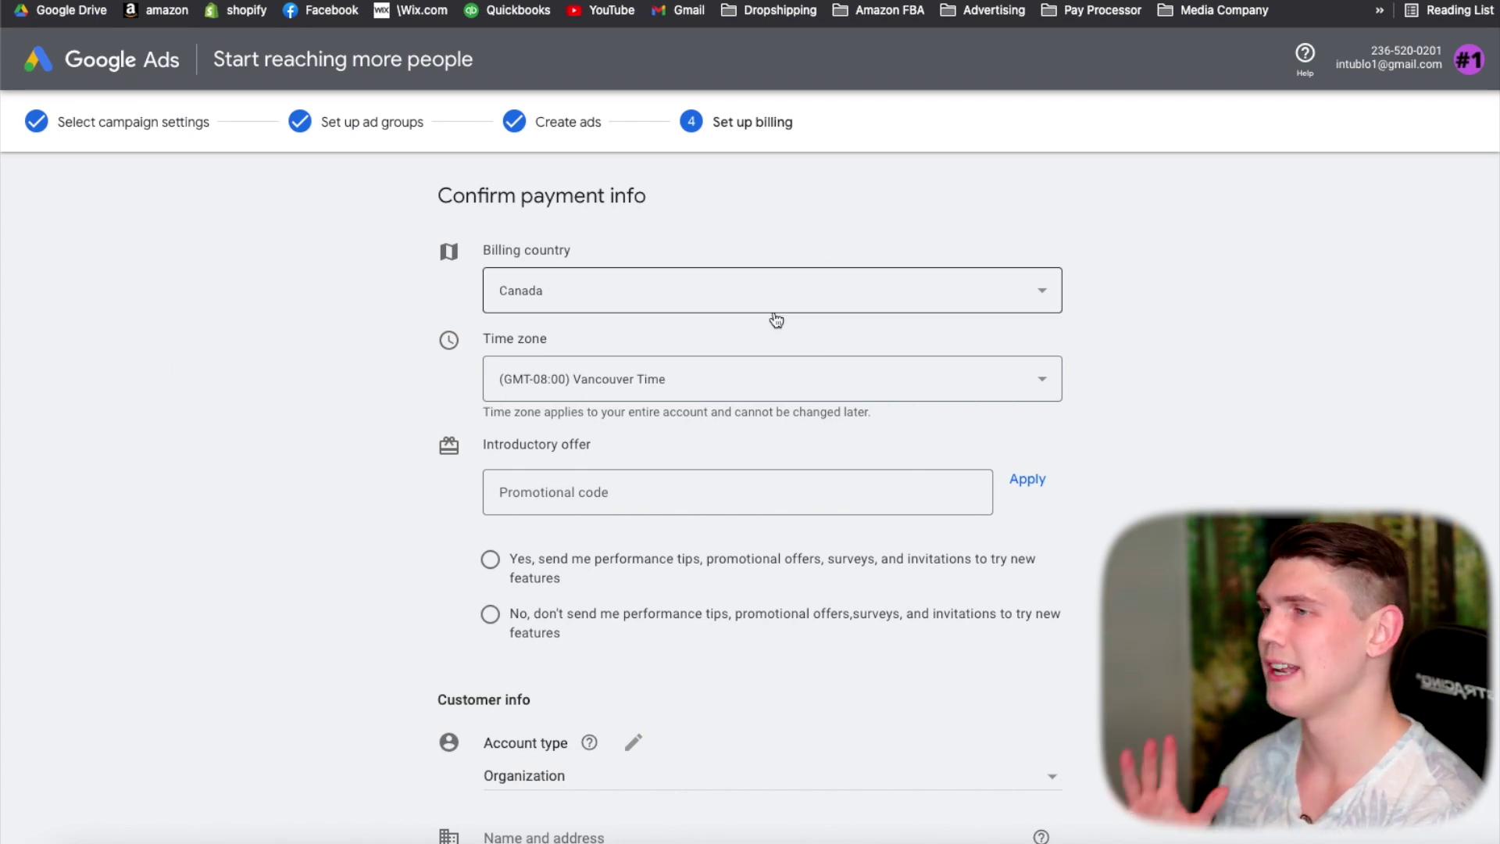
scroll(750, 436, down, 1)
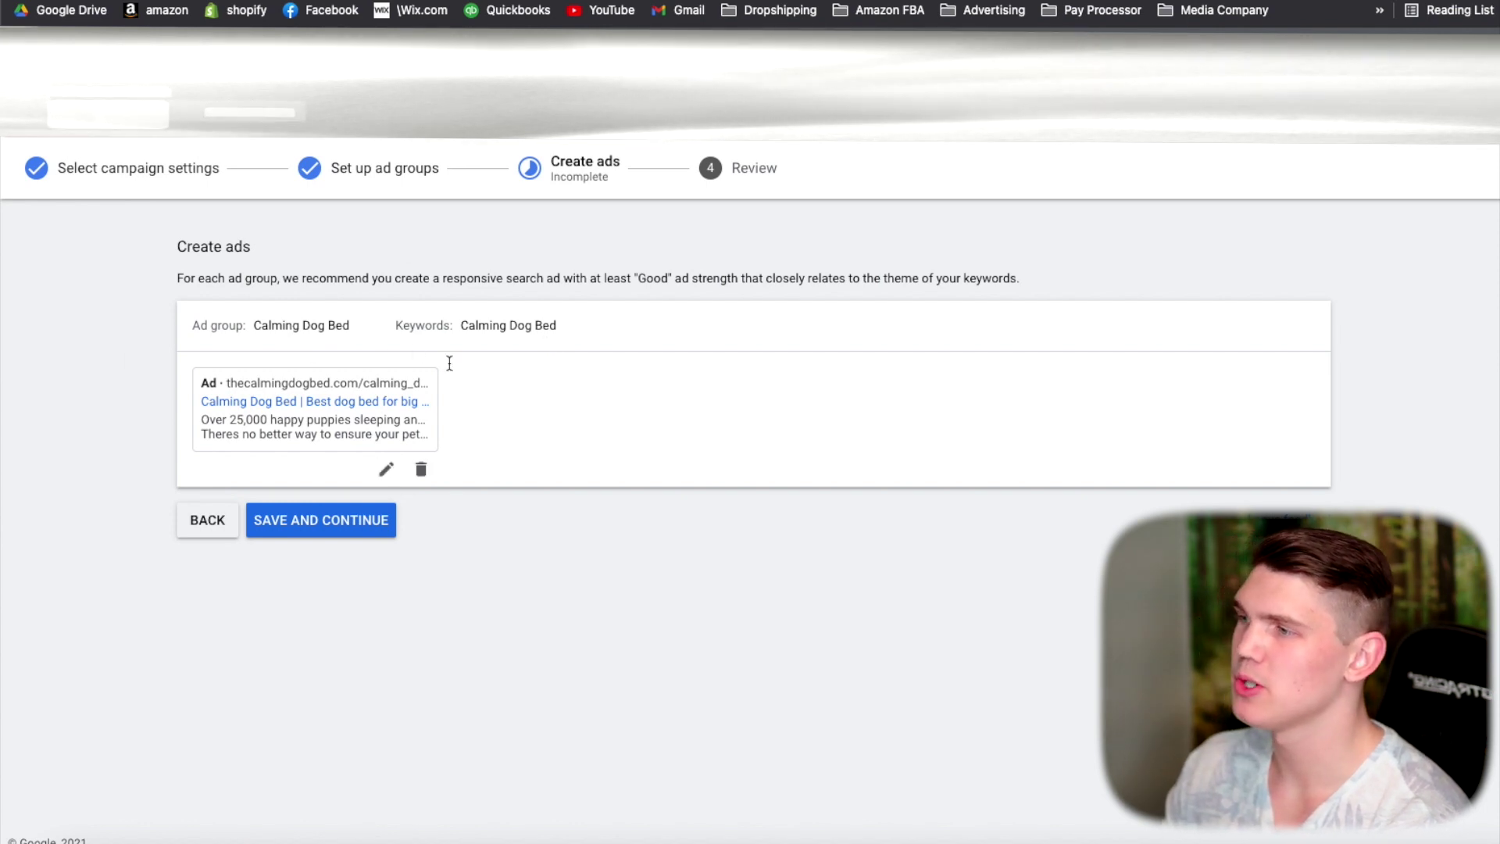
Step: Save the pinned responsive search ad and move on to the campaign's Review summary
click(341, 522)
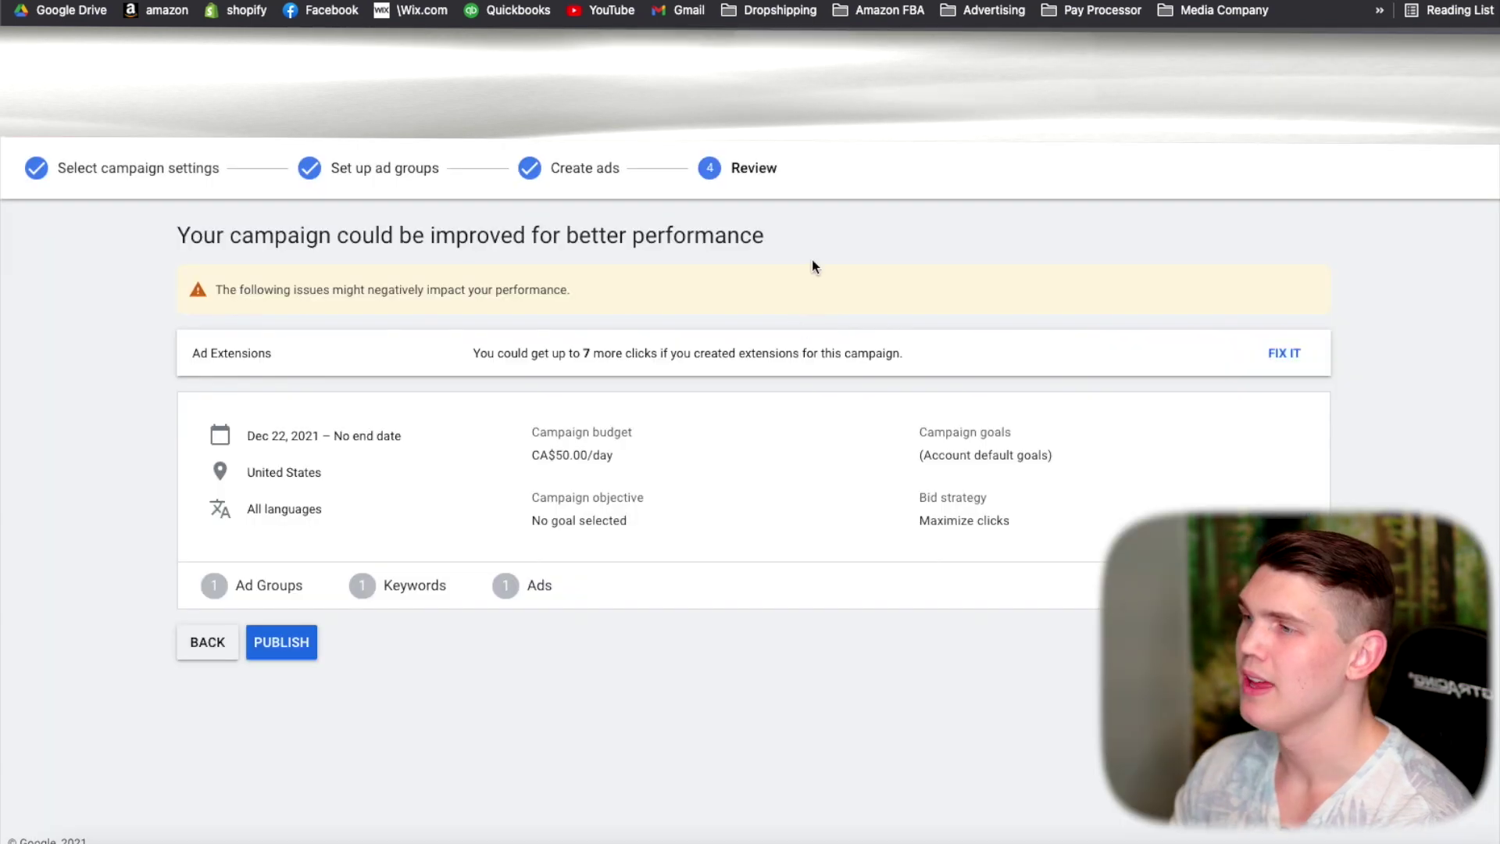